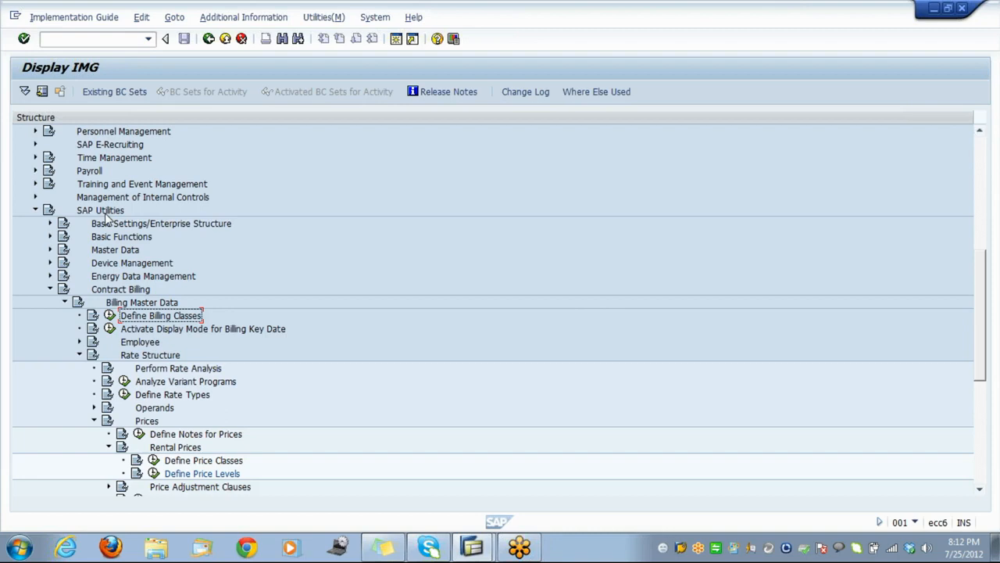
Collapse the Billing Master Data and Contract Billing nodes under SAP Utilities
key(Left)
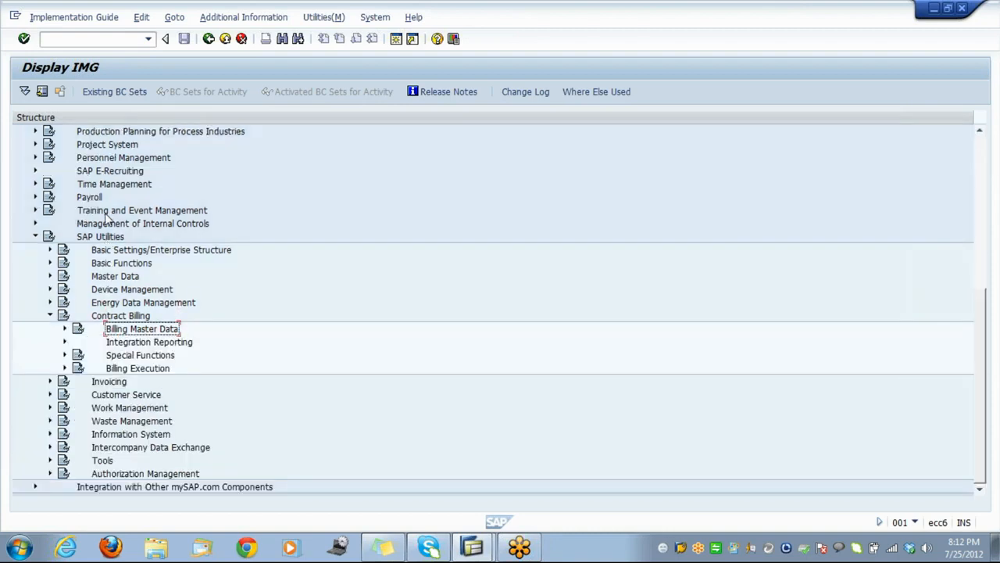
key(Down)
key(Up)
key(Up)
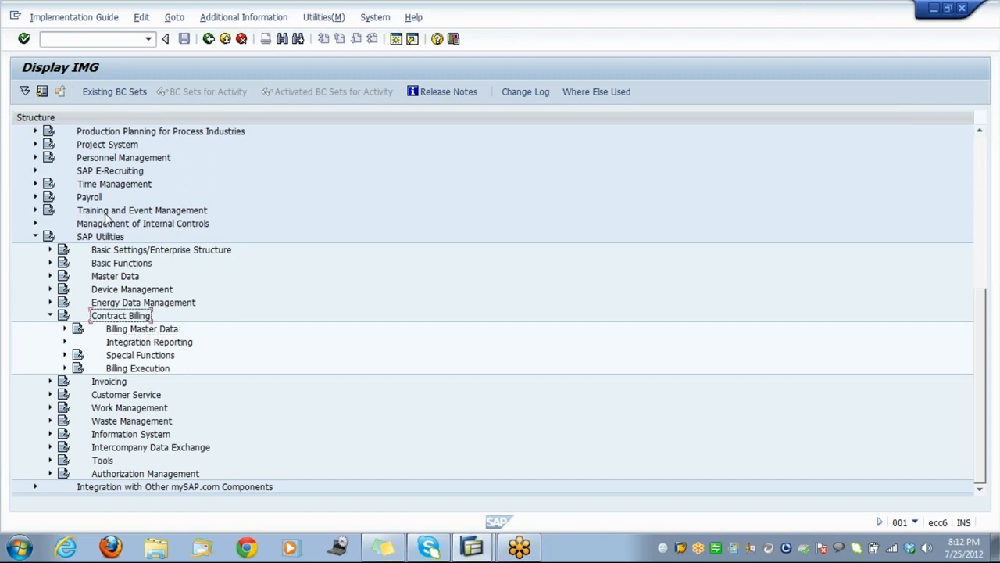
key(Left)
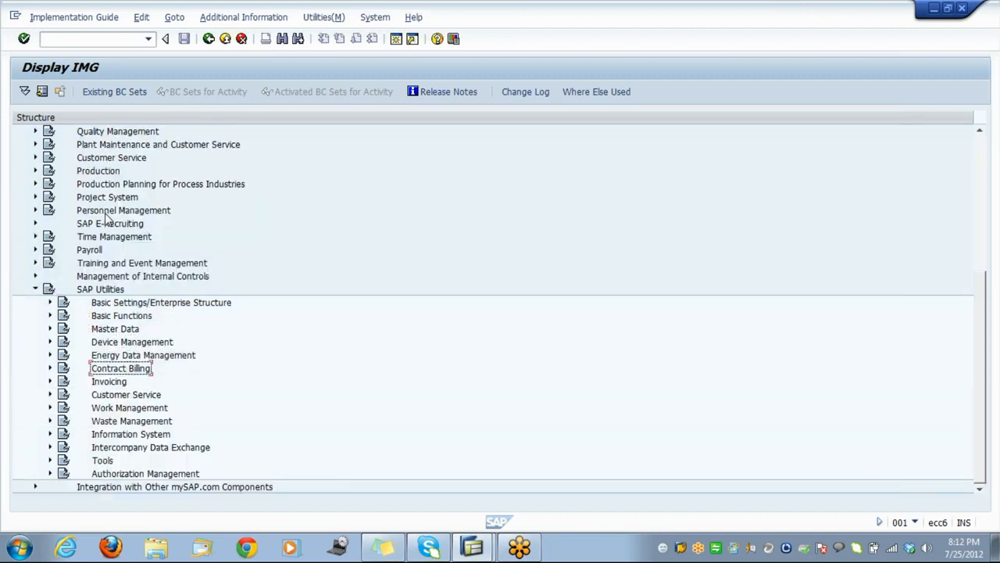
Expand the Master Data node under SAP Utilities to show its customizing areas
key(Up)
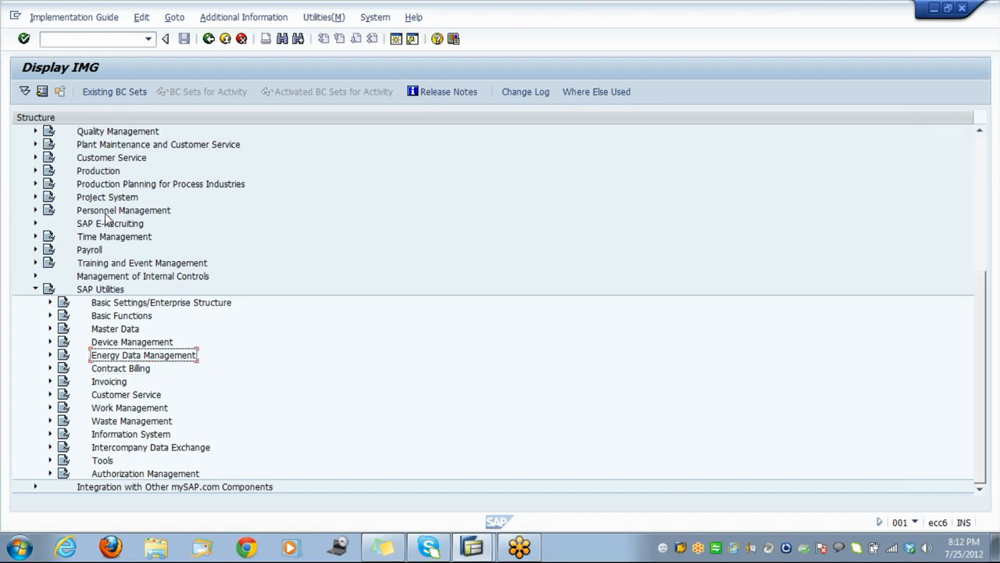
key(Up)
key(Up)
key(Right)
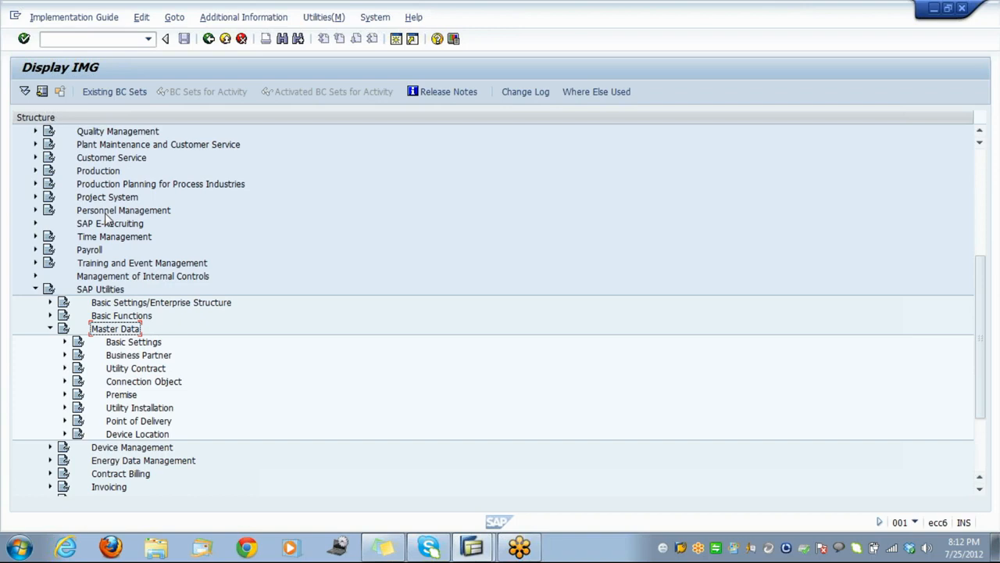
Go back up the implementation guide and expand the Enterprise Structure node
key(Up)
key(Up)
key(Up)
key(Up)
key(Up)
key(Up)
key(Up)
key(Up)
key(Up)
key(Up)
key(Up)
key(Up)
key(Up)
key(Up)
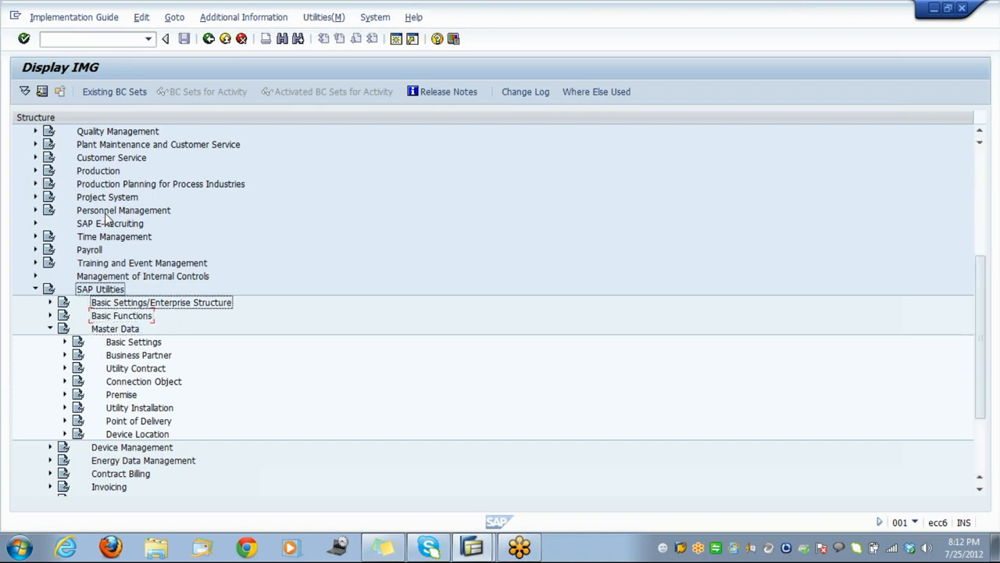
key(Up)
key(Up)
key(Up)
key(Up)
key(Up)
key(Up)
key(Up)
key(Up)
key(Up)
key(Up)
key(Up)
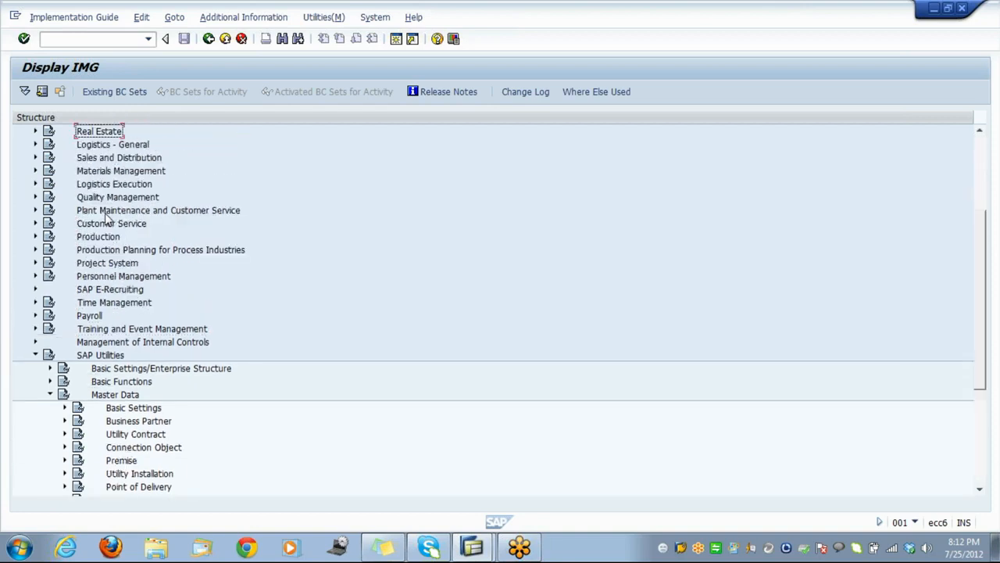
key(Up)
key(Up)
key(Up)
key(Up)
key(Up)
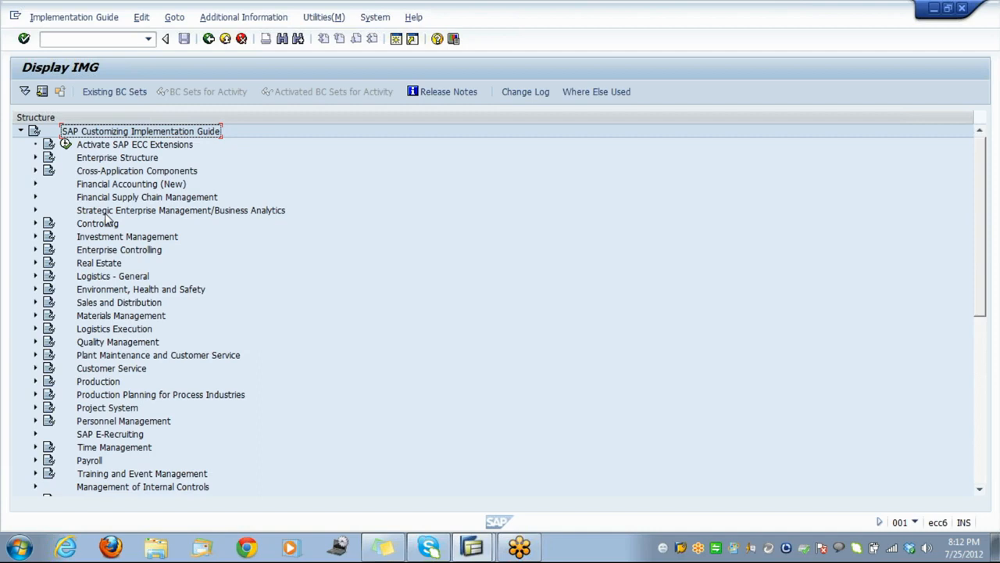
key(Down)
key(Down)
key(Down)
key(Down)
key(Up)
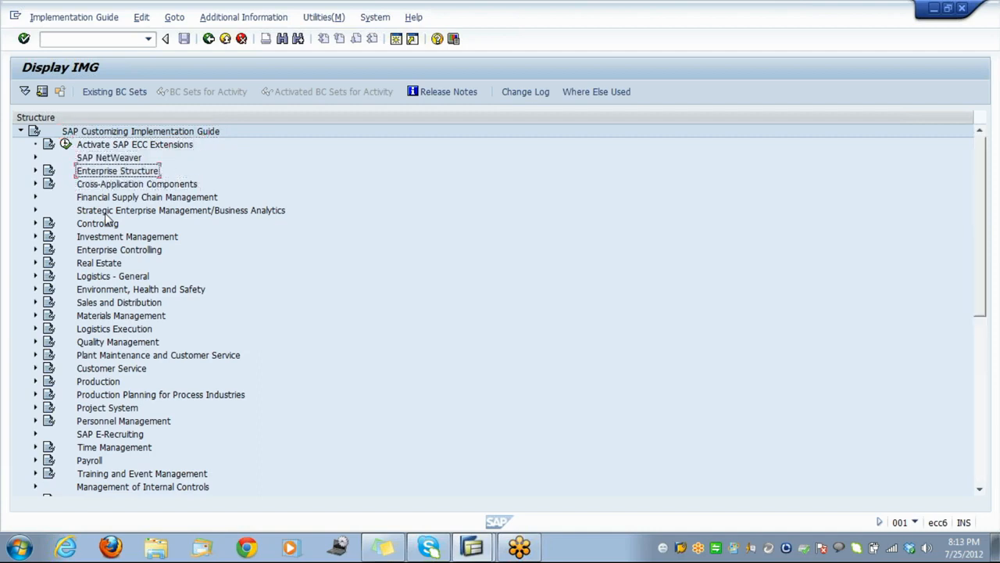
key(Right)
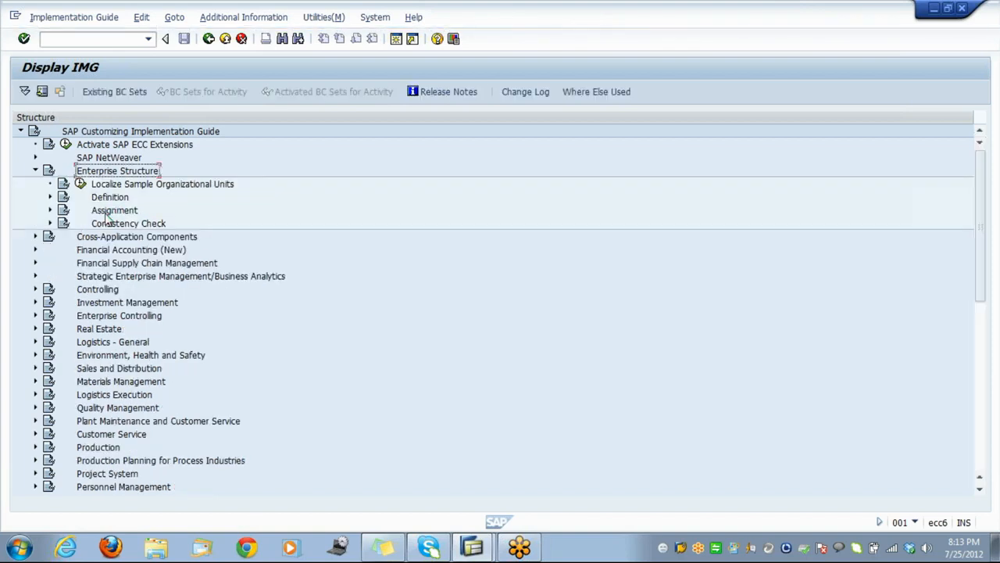
Open transaction es55 in a new session to create a connection object
click(90, 38)
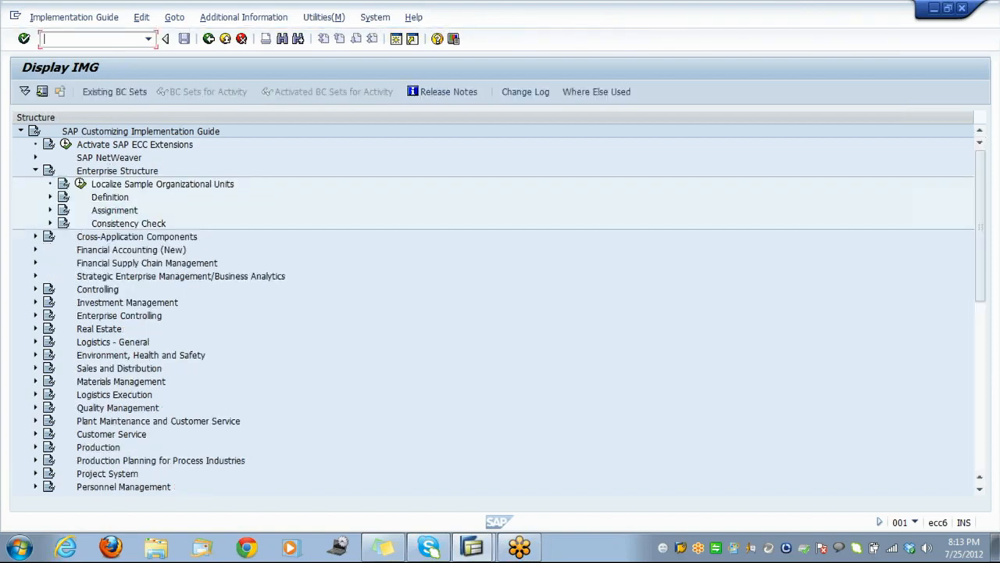
text(/oes55)
key(Return)
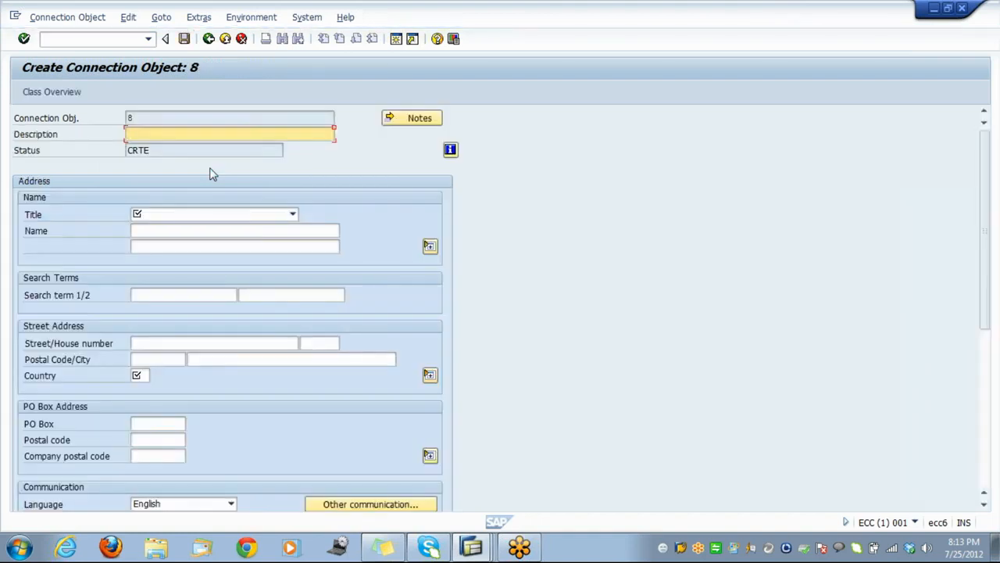
Enter the description "kolakata", the title Dr and the country "in" for the new connection object
key(Down)
key(Return)
click(193, 214)
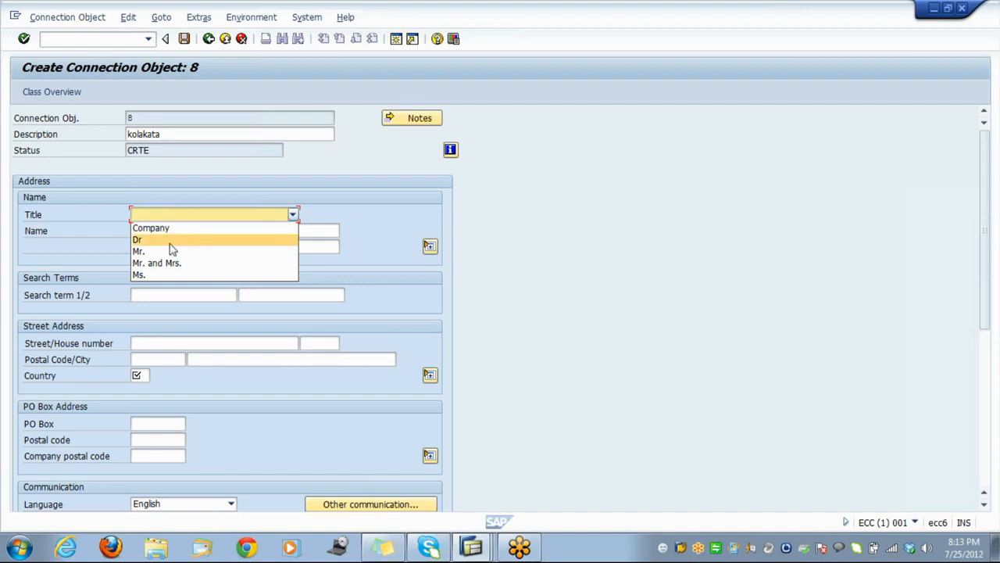
click(171, 241)
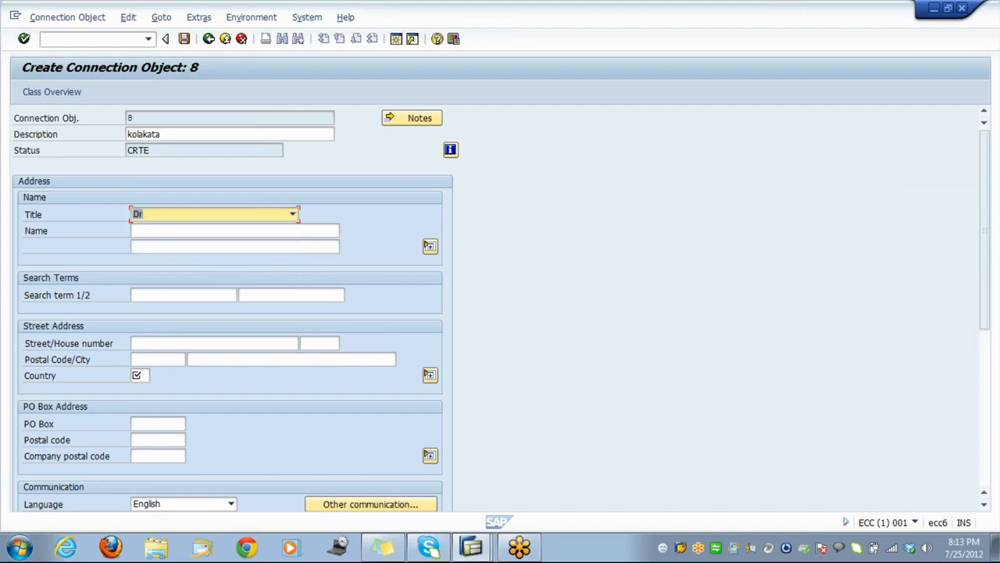
click(137, 376)
text(in)
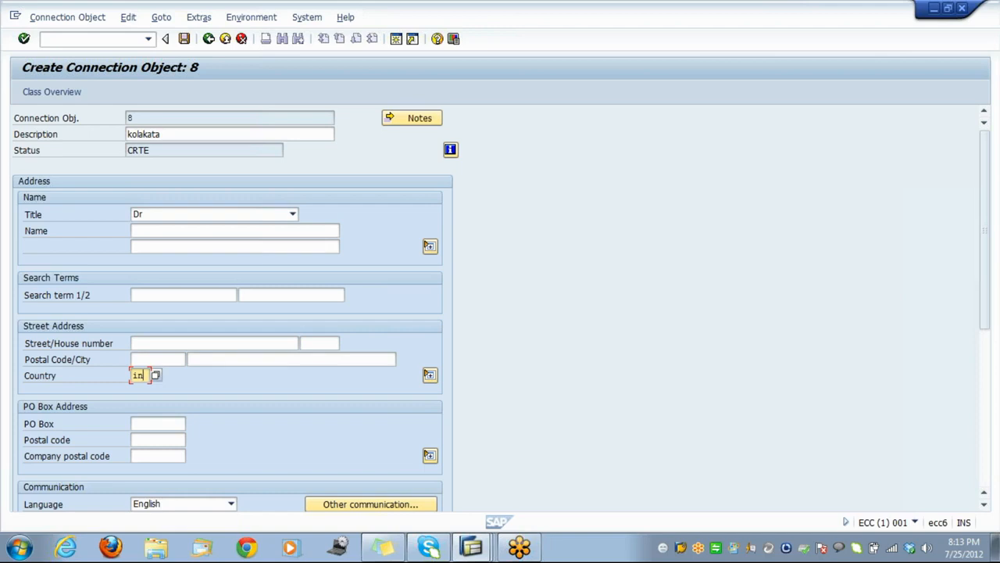
key(Return)
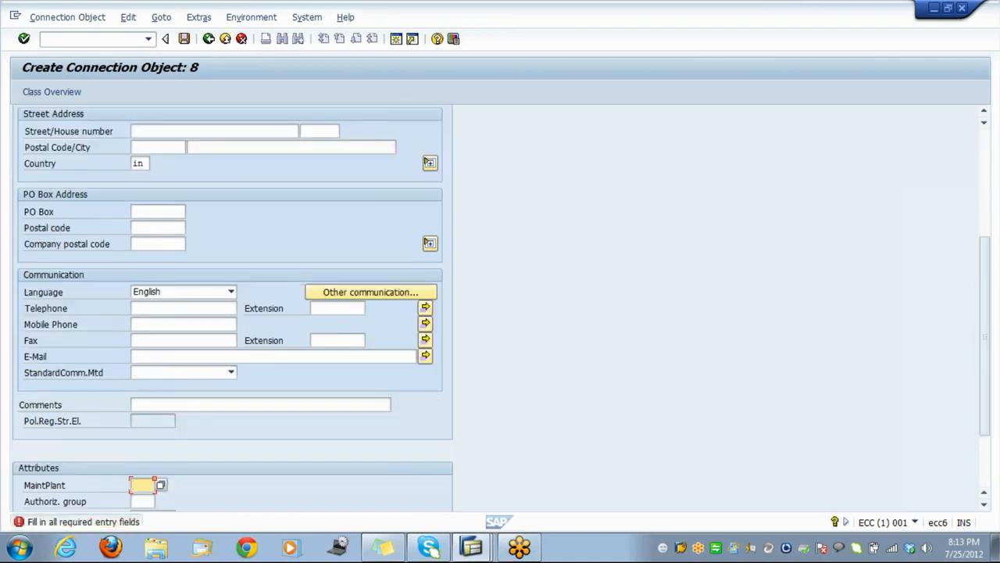
Set the maintenance plant to TATA and the regional structure group to 02, and validate the entries
click(161, 486)
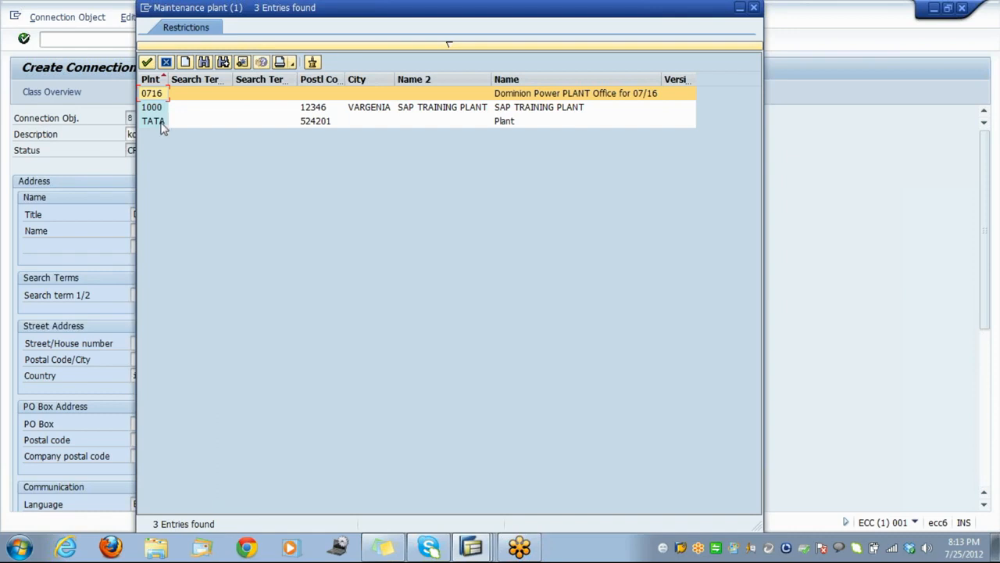
double_click(161, 124)
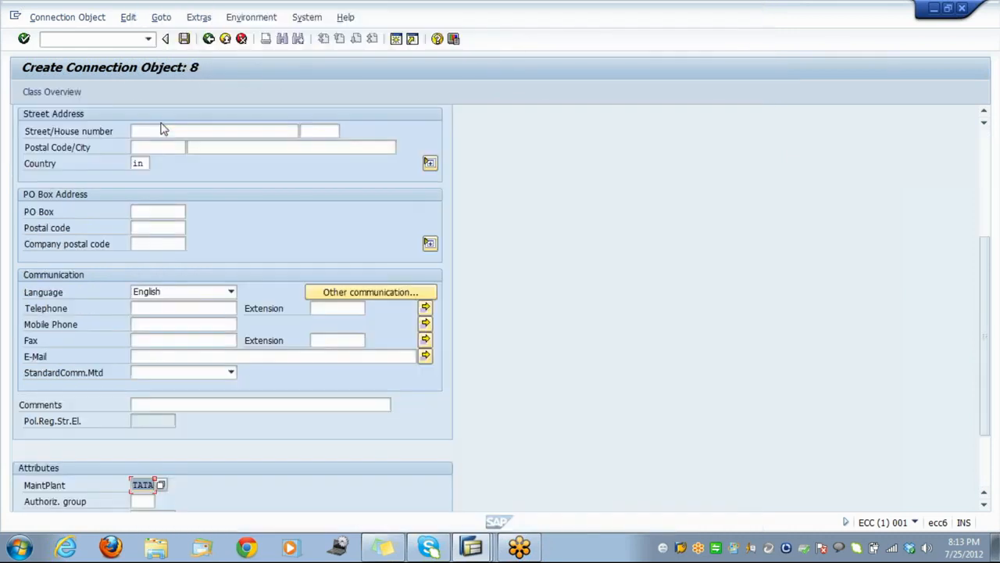
key(Tab)
key(Tab)
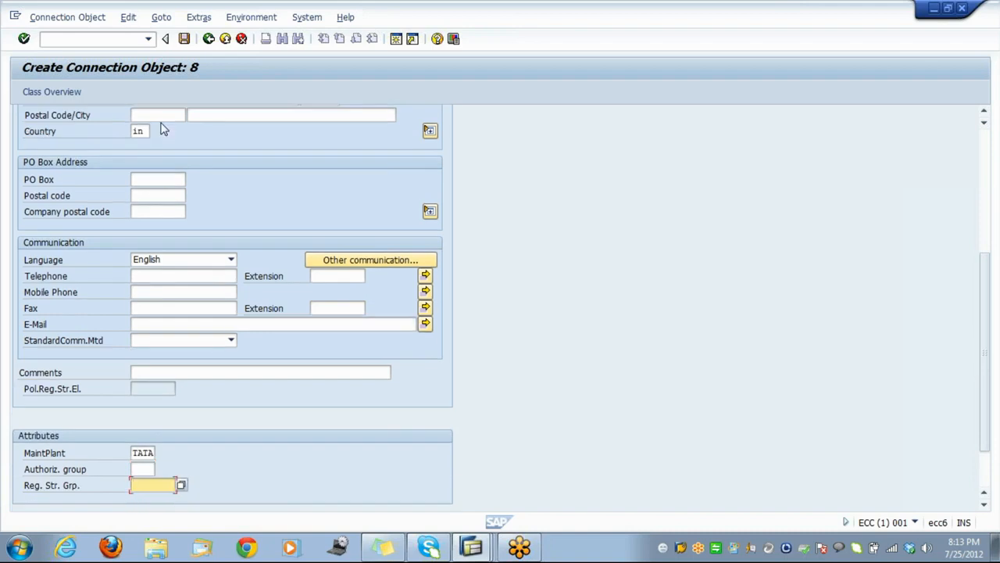
key(Return)
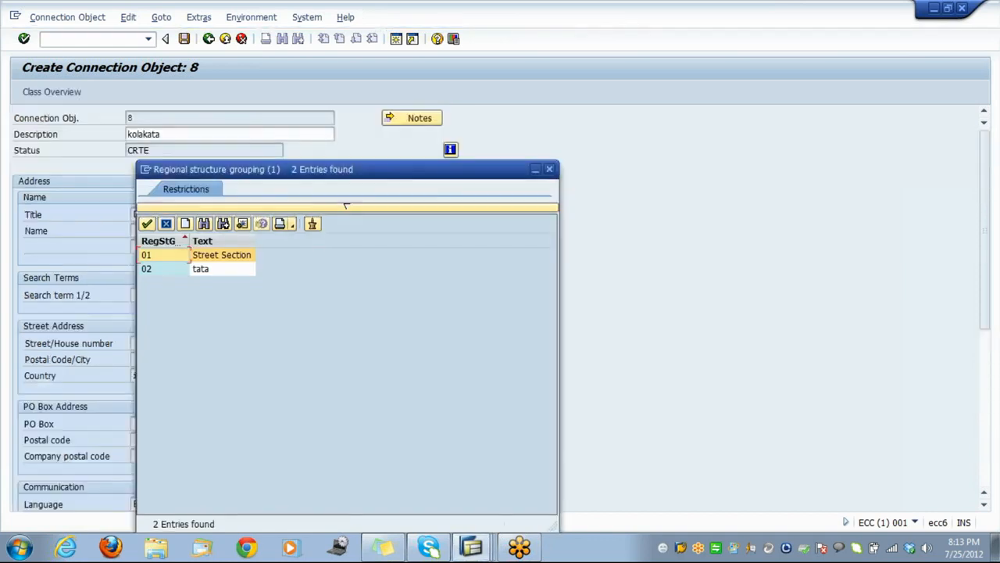
key(Down)
key(Return)
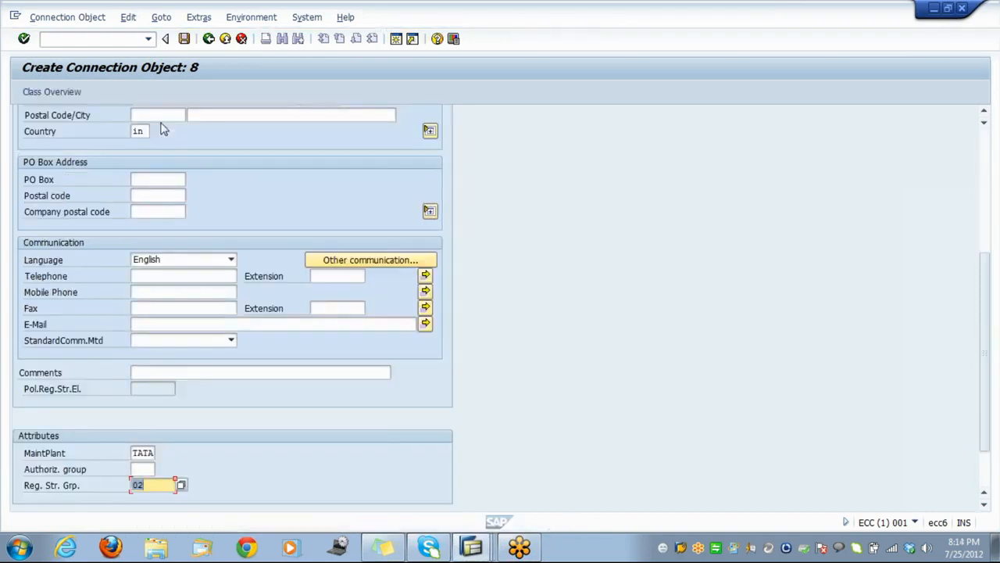
key(Return)
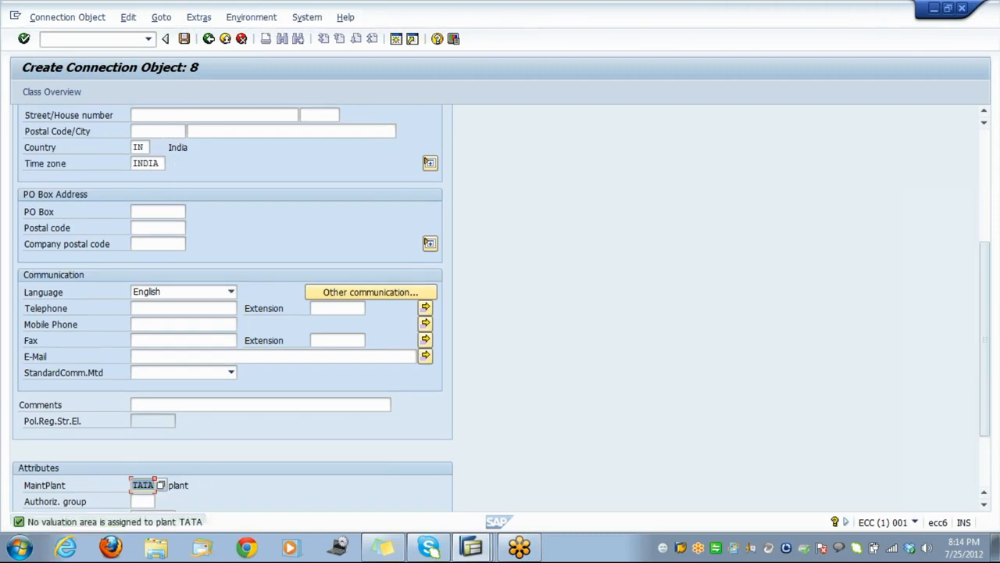
key(Return)
Read the detailed help for the status message about plant TATA, including its procedure text, and close it
double_click(175, 528)
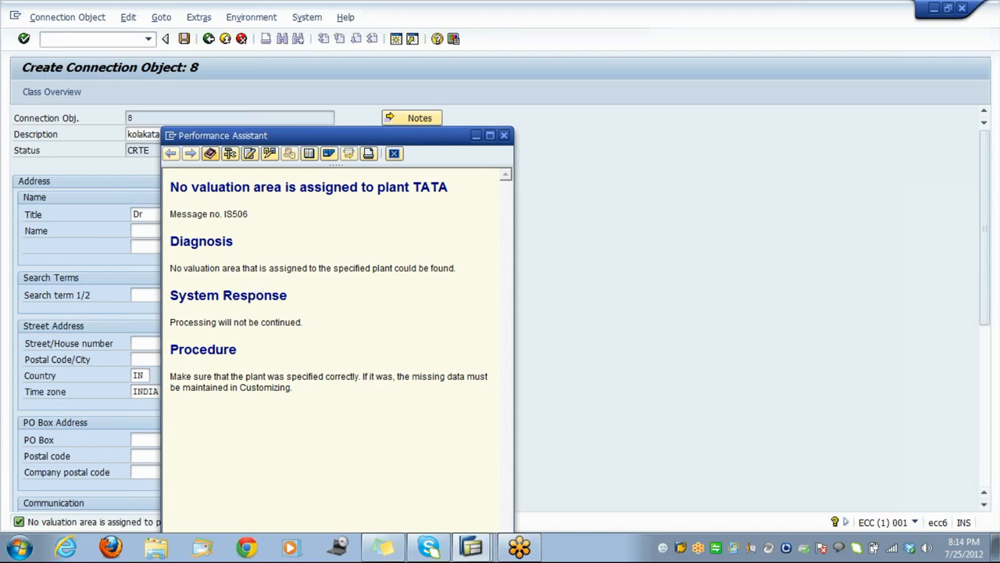
drag(194, 376, 358, 376)
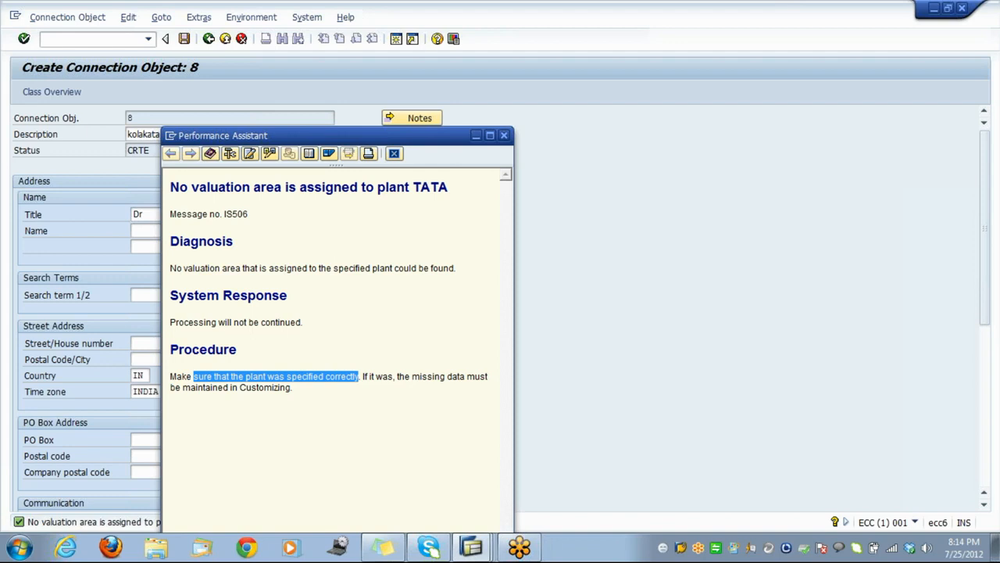
click(316, 412)
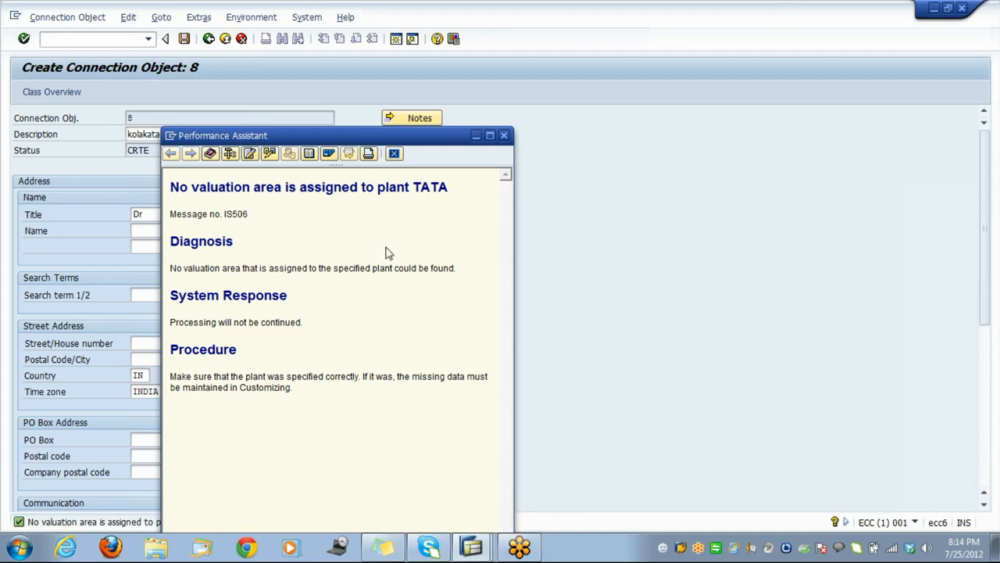
click(501, 136)
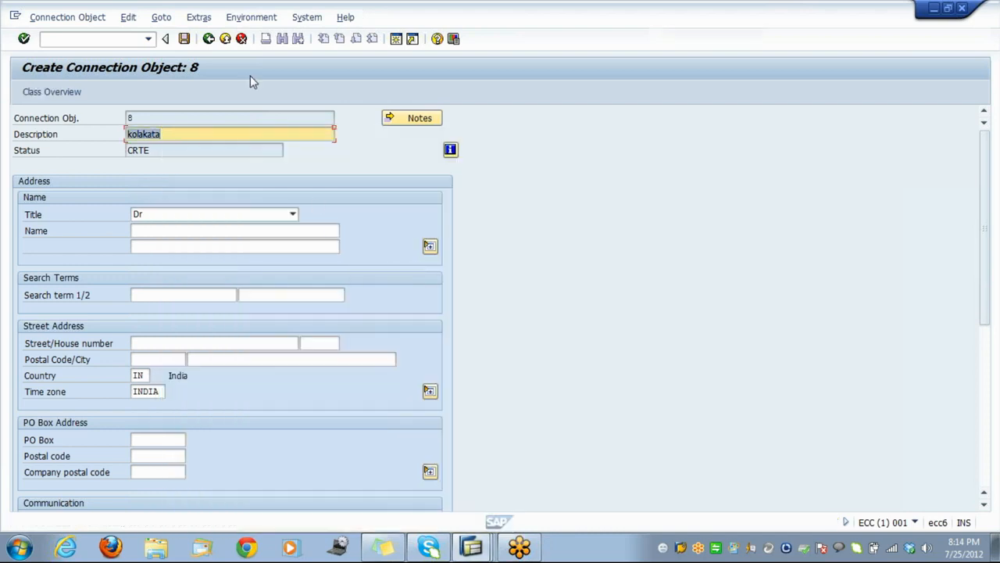
Open a new session and display the SAP Reference IMG through transaction spro
click(396, 40)
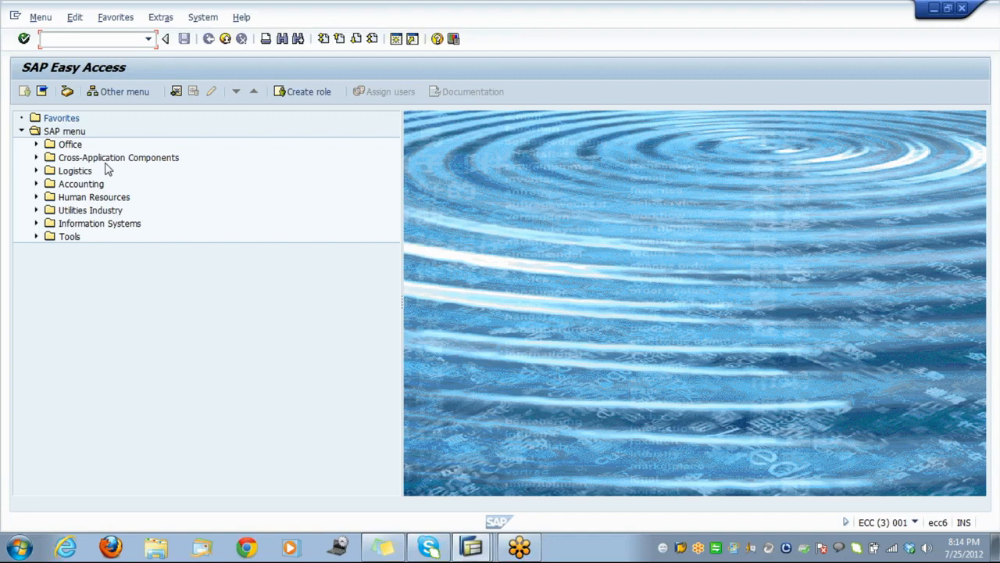
text(spro)
key(Return)
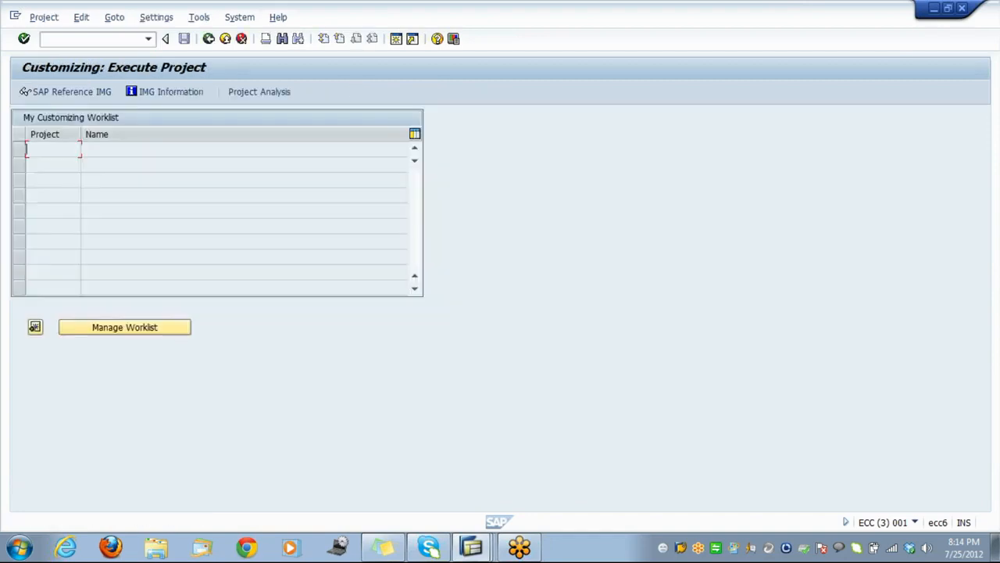
click(81, 95)
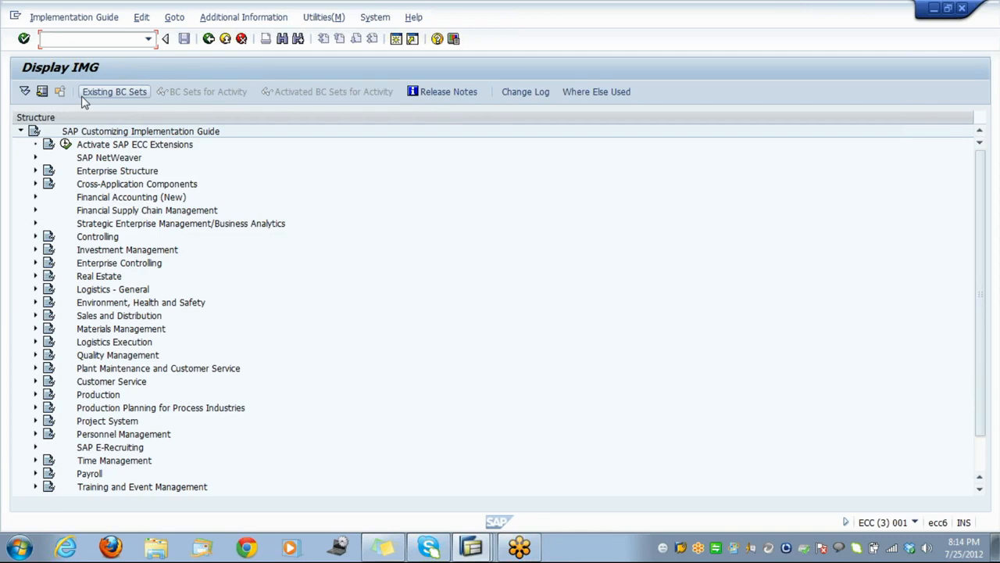
Expand the Enterprise Structure node and its Definition section in the customizing tree
click(97, 158)
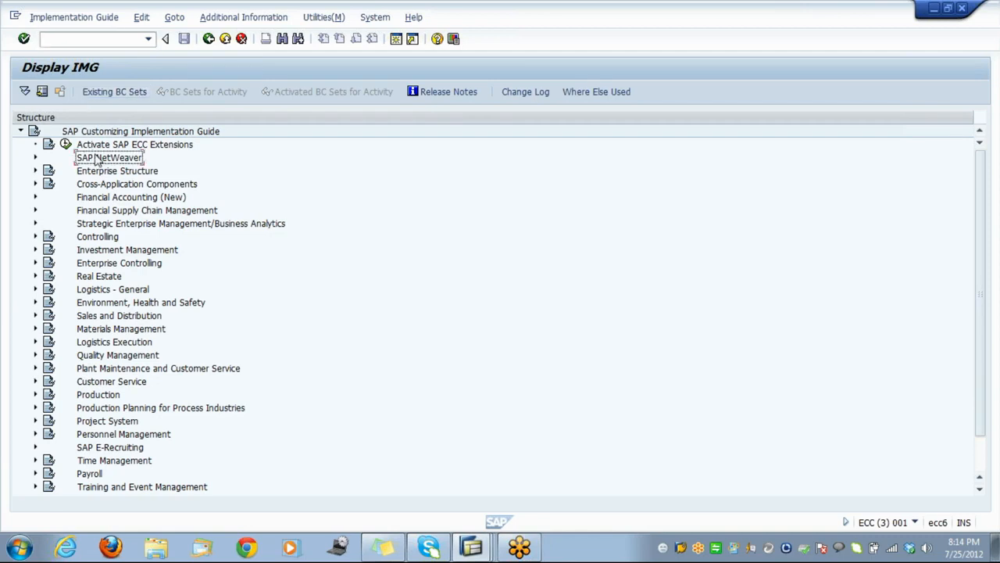
key(Down)
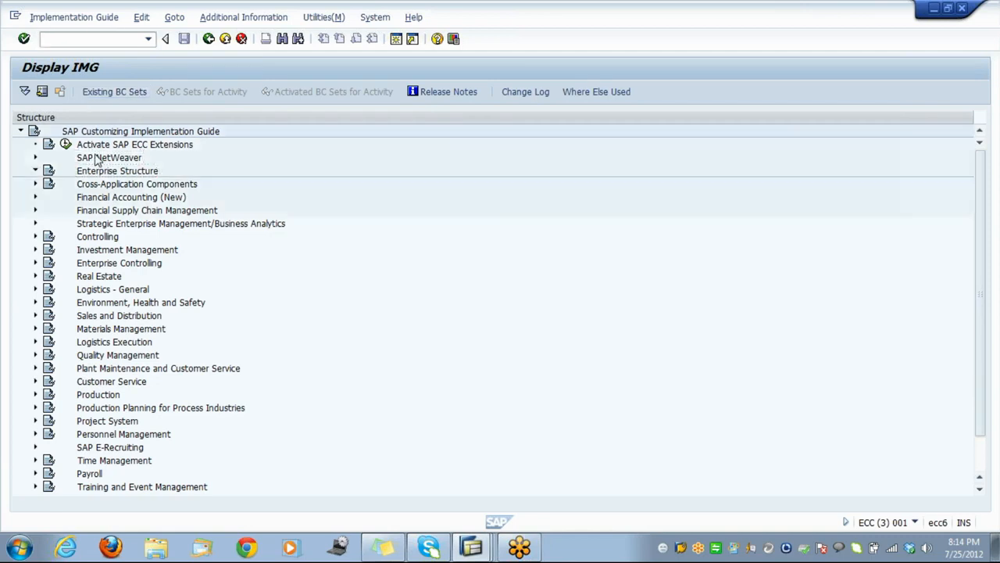
key(Right)
key(Down)
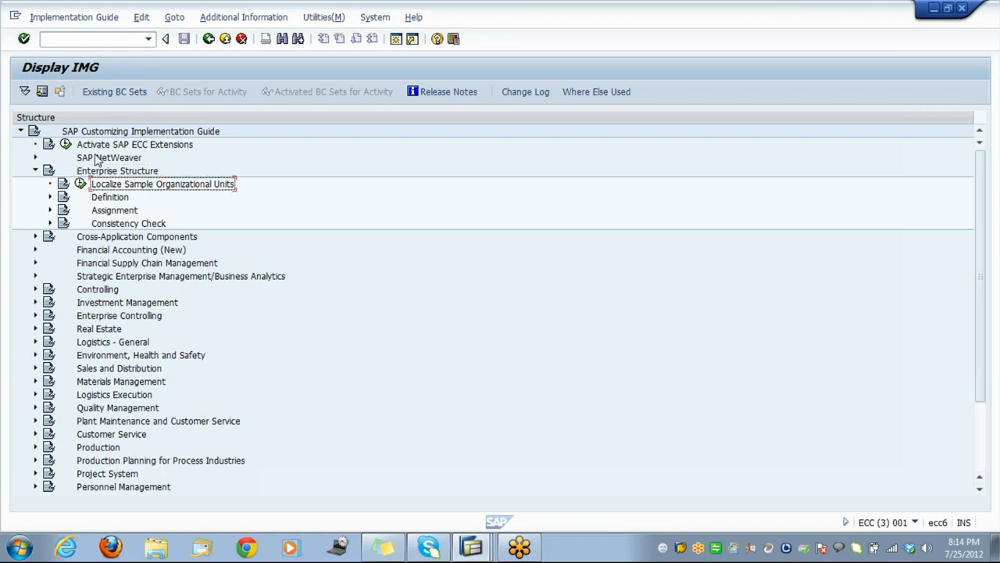
key(Down)
key(Right)
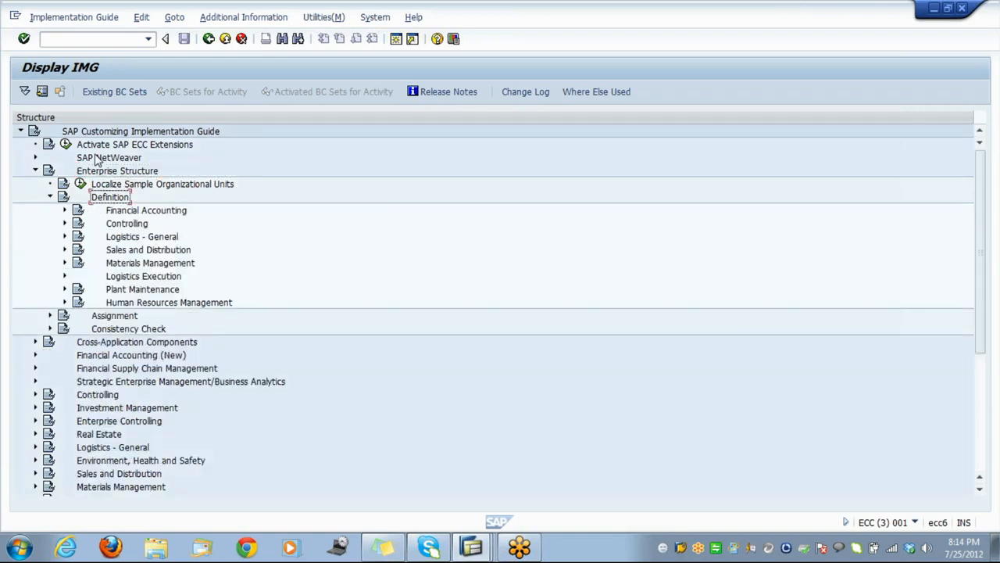
Look through the Financial Accounting and Controlling activities under the Enterprise Structure definitions
key(Down)
key(Right)
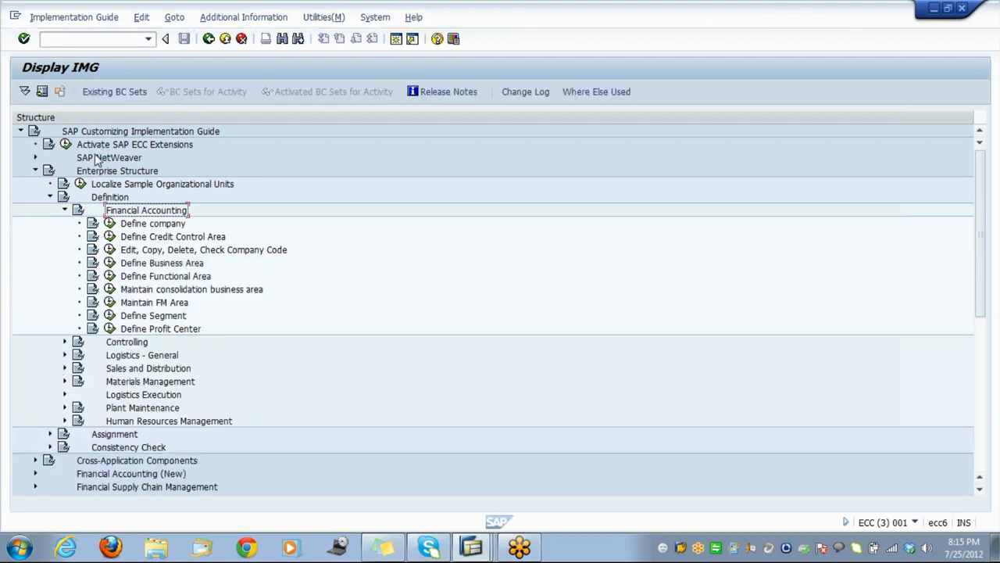
key(Down)
key(Down)
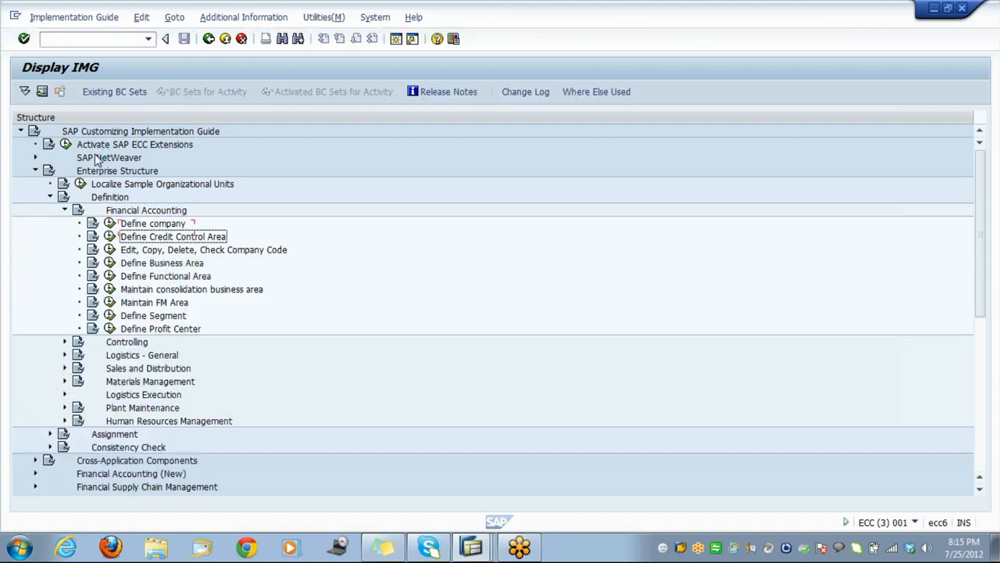
key(Up)
key(Up)
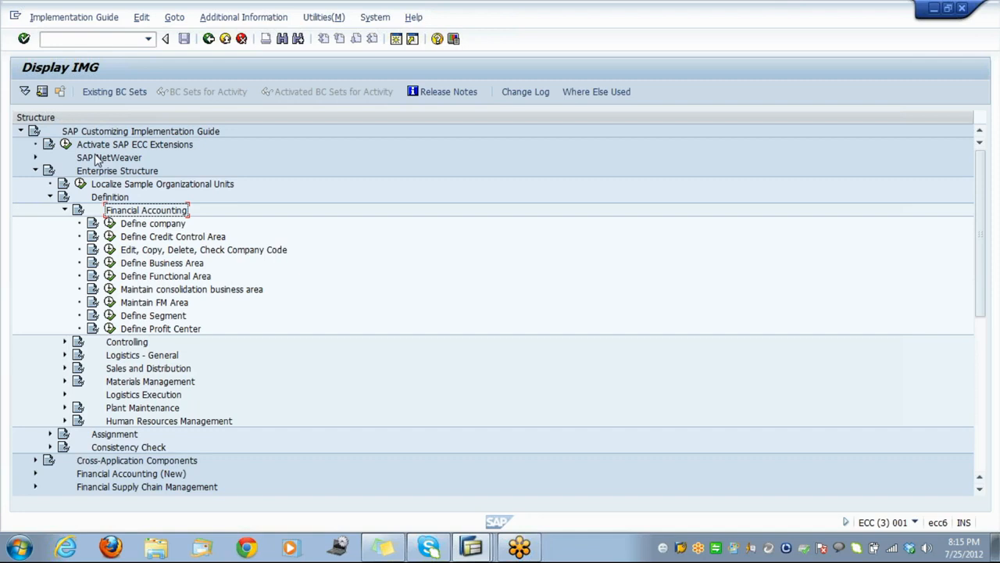
key(Left)
key(Down)
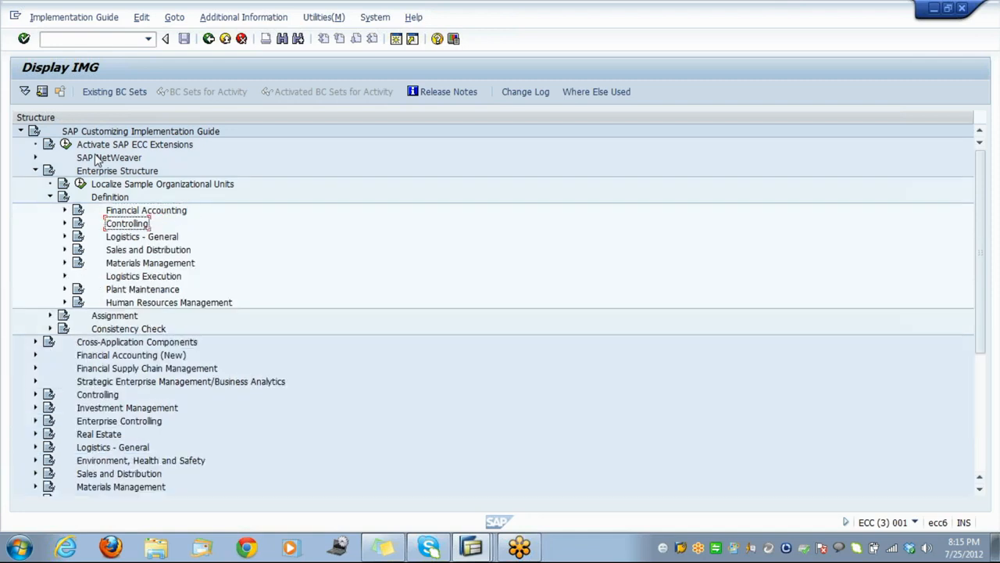
key(Right)
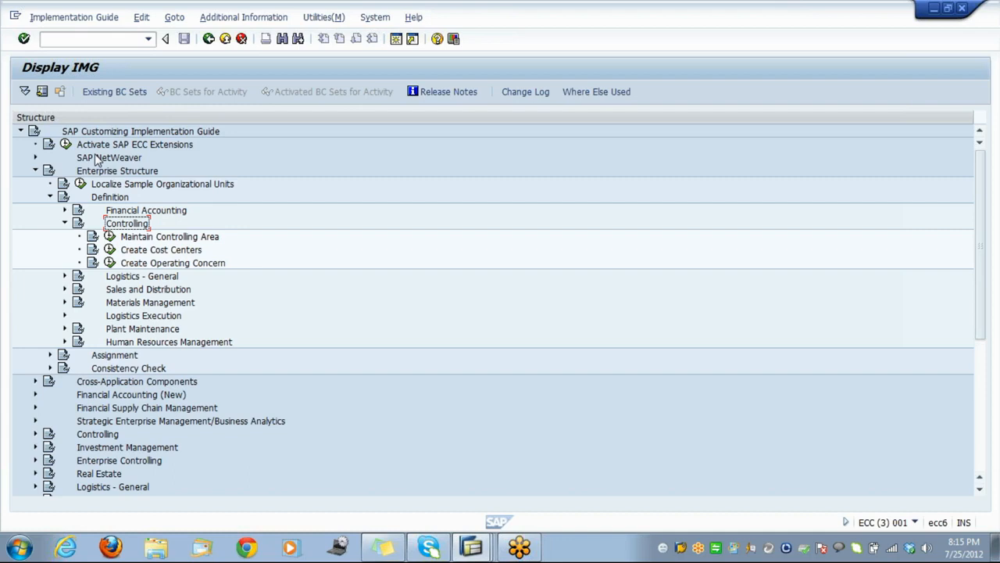
key(Left)
key(Down)
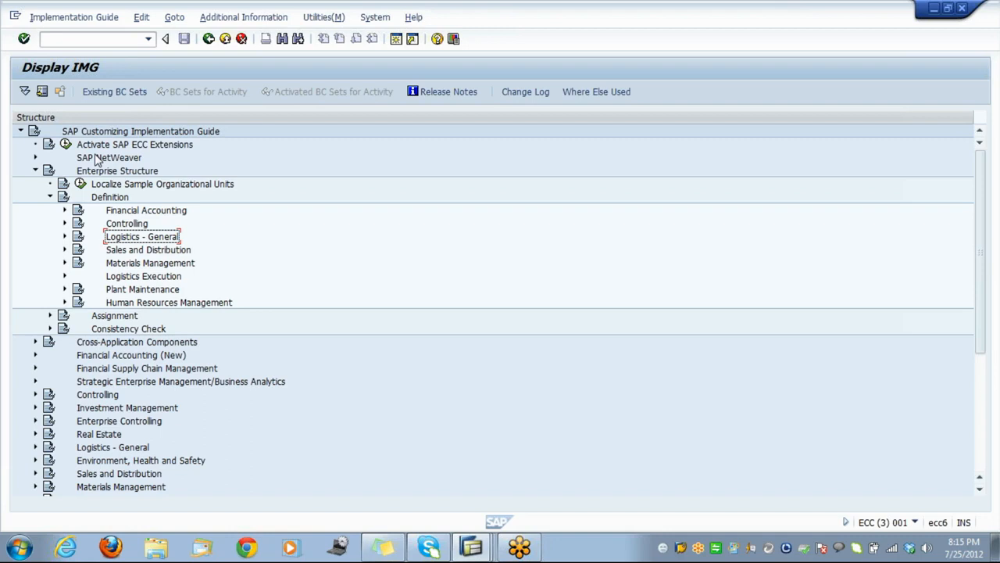
Check the Define valuation level activity among the Logistics - General definitions, return to the tree and collapse that node
key(Right)
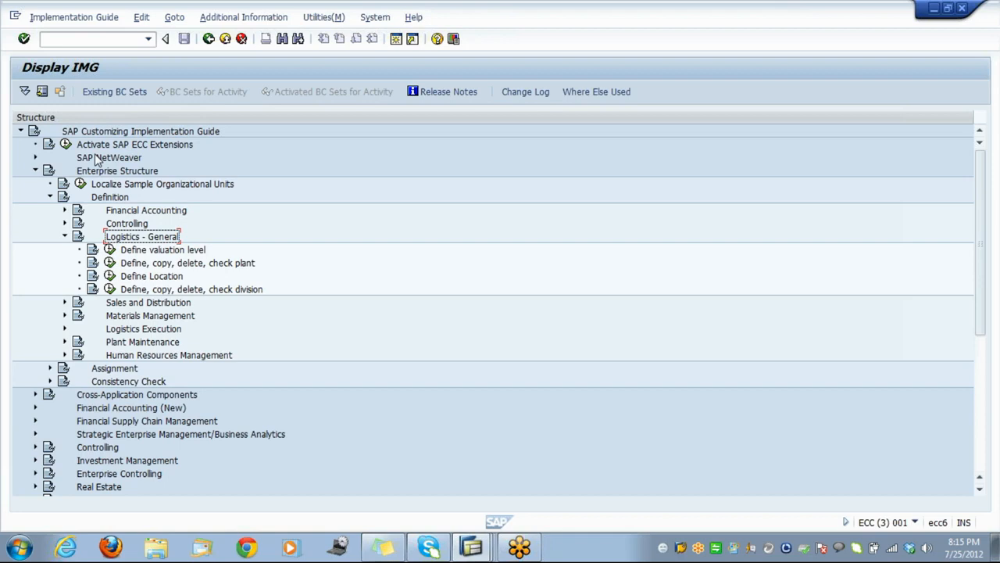
key(Down)
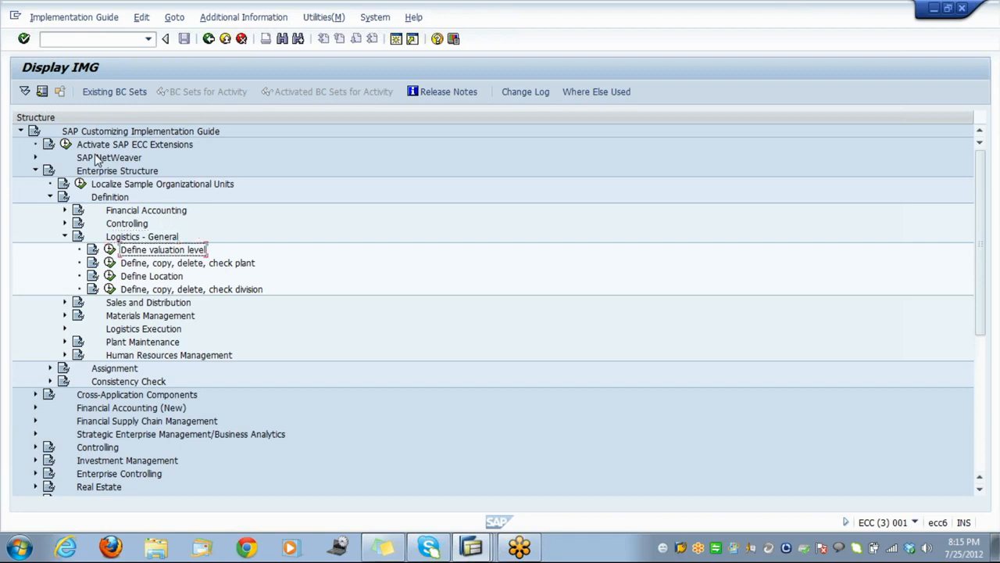
key(Return)
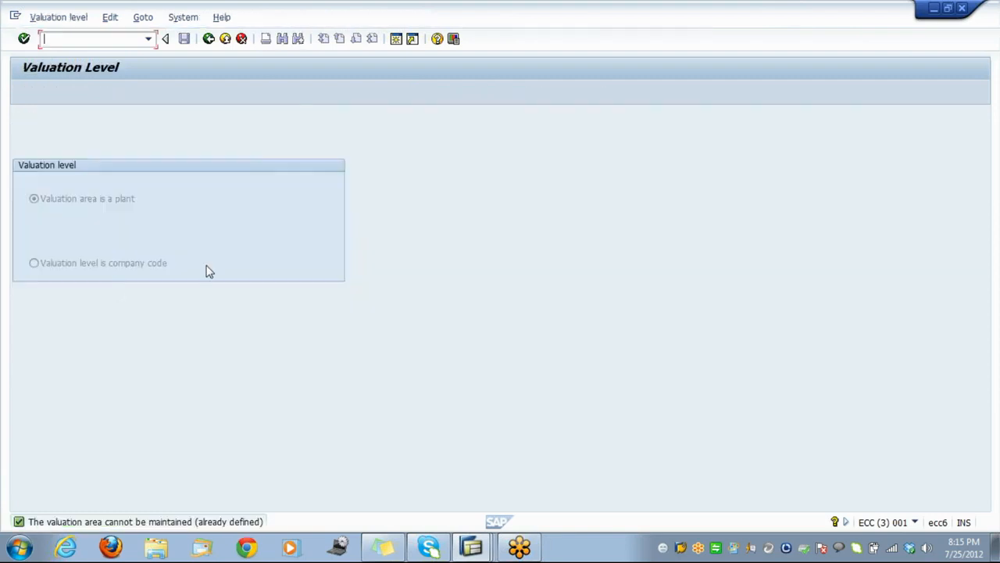
click(225, 38)
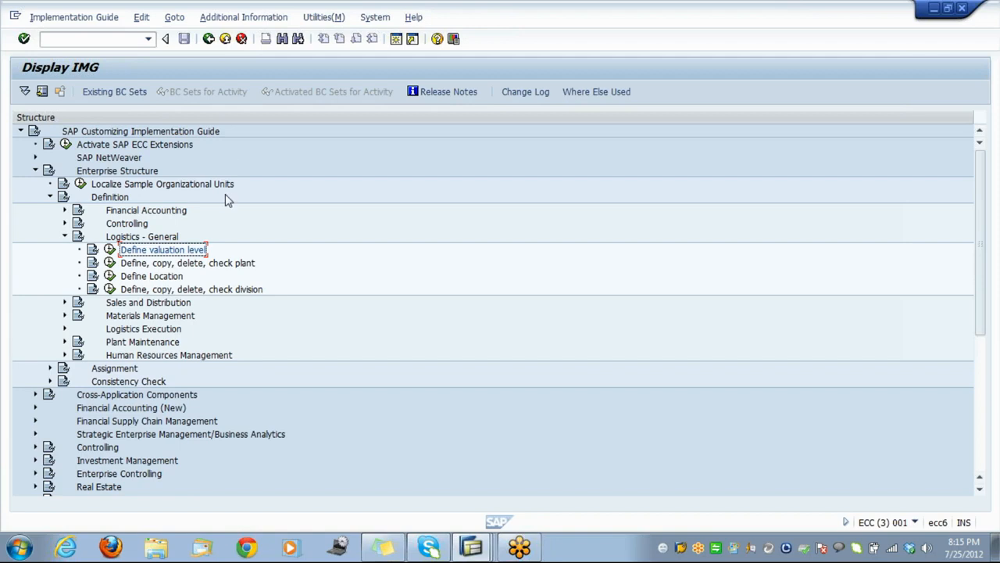
key(Left)
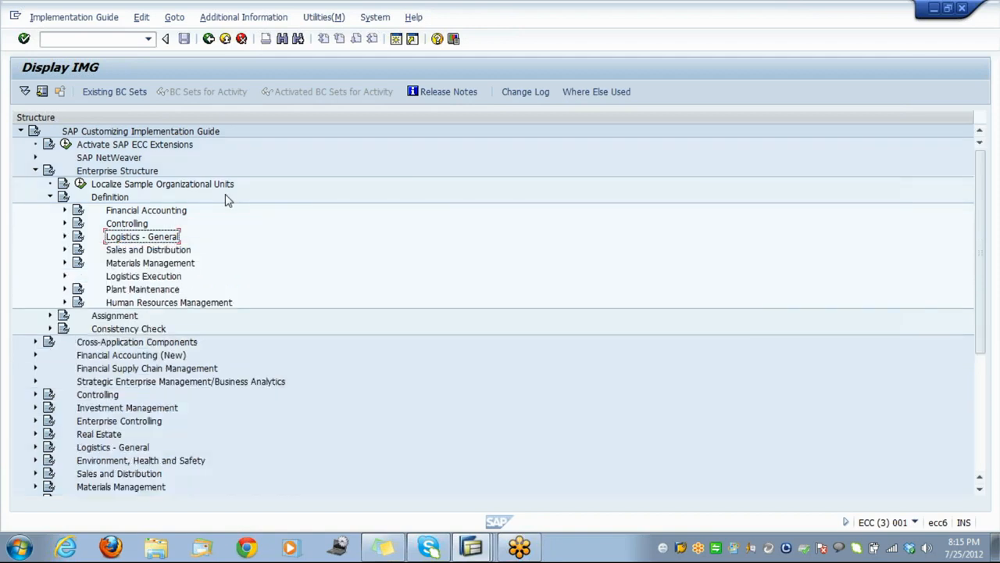
Expand the Assignment section of Enterprise Structure and its Logistics - General node
key(Down)
key(Down)
key(Down)
key(Down)
key(Down)
key(Down)
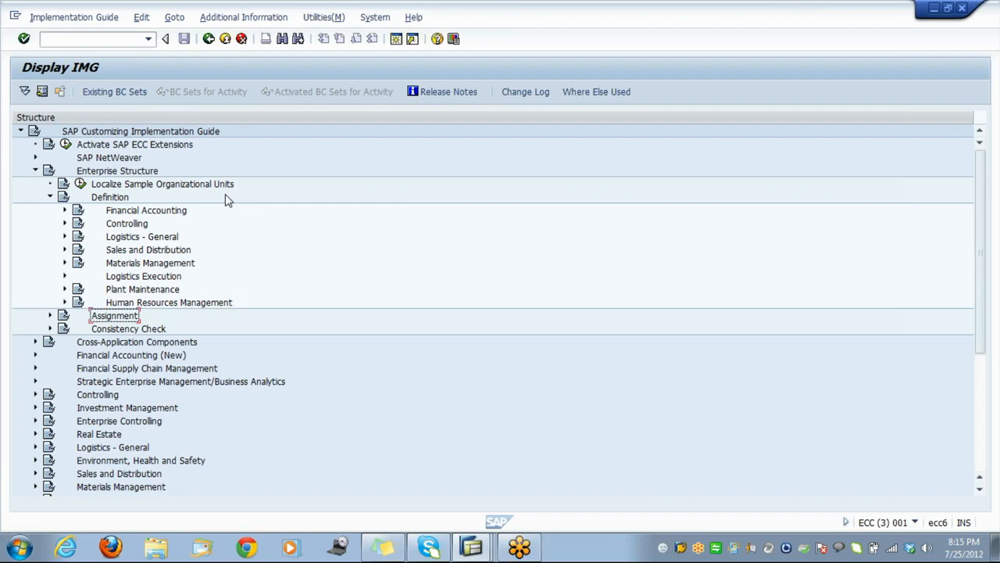
key(Right)
key(Down)
key(Down)
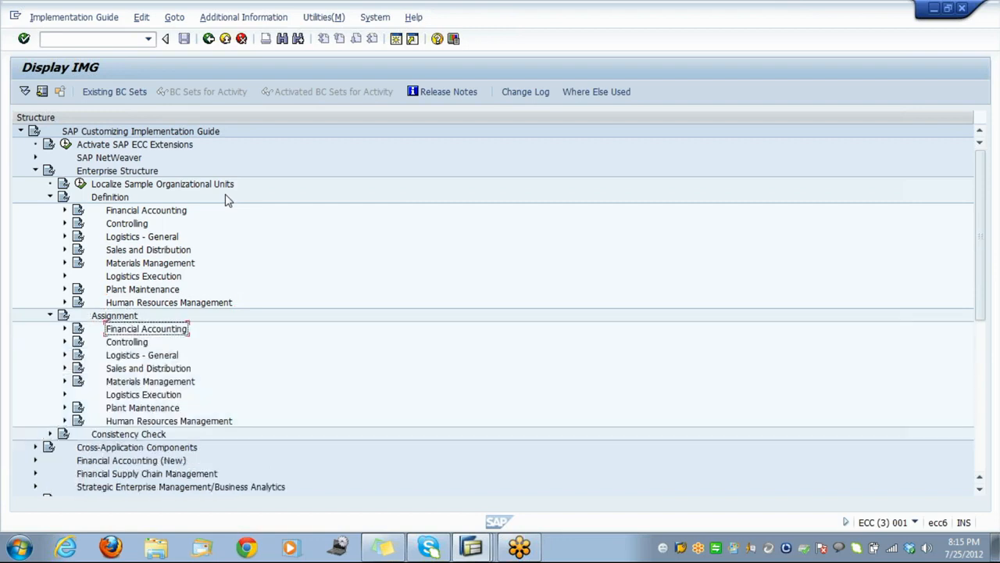
key(Down)
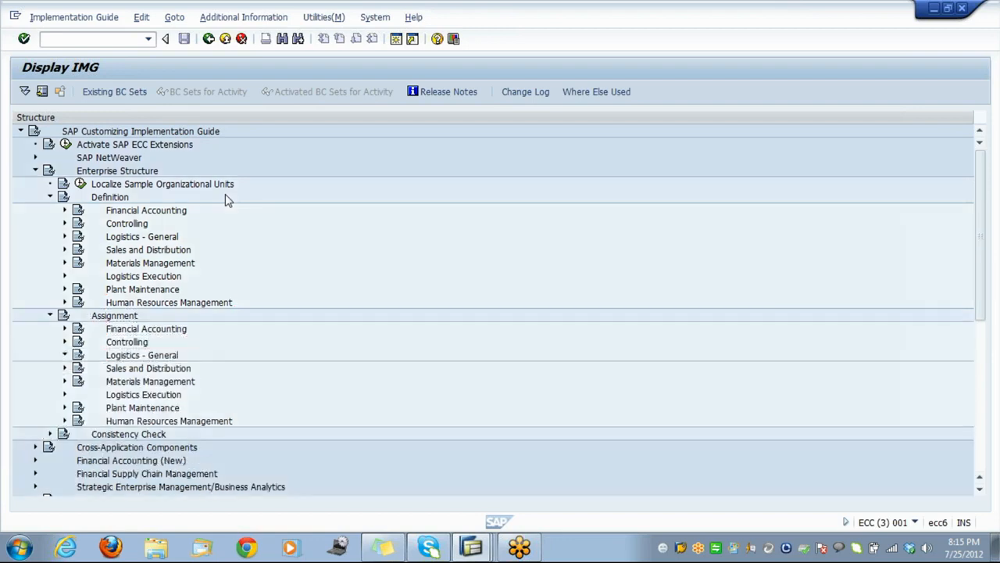
key(Right)
key(Down)
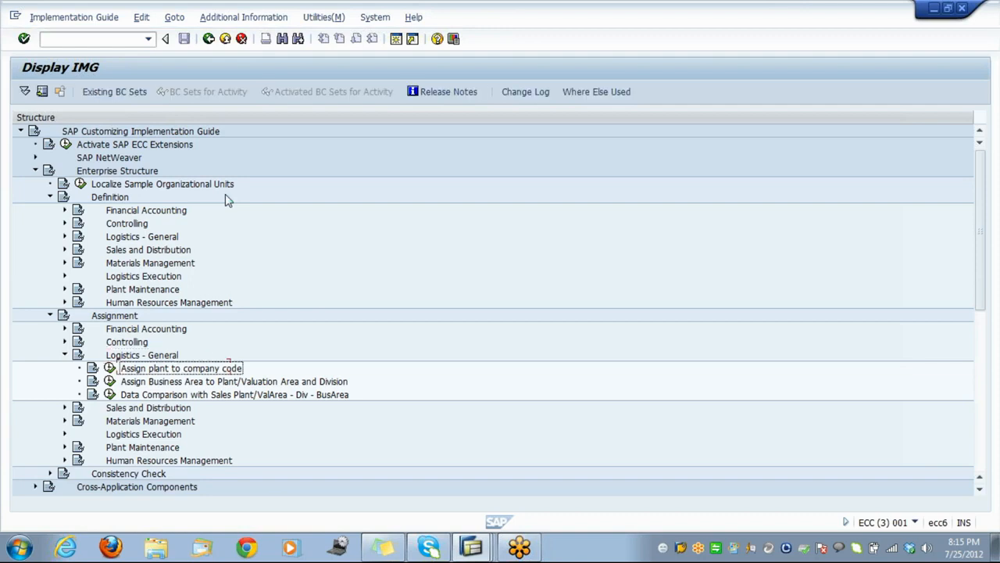
Open the plant - division allocation table of the activity Assign Business Area to Plant/Valuation Area and Division
key(Down)
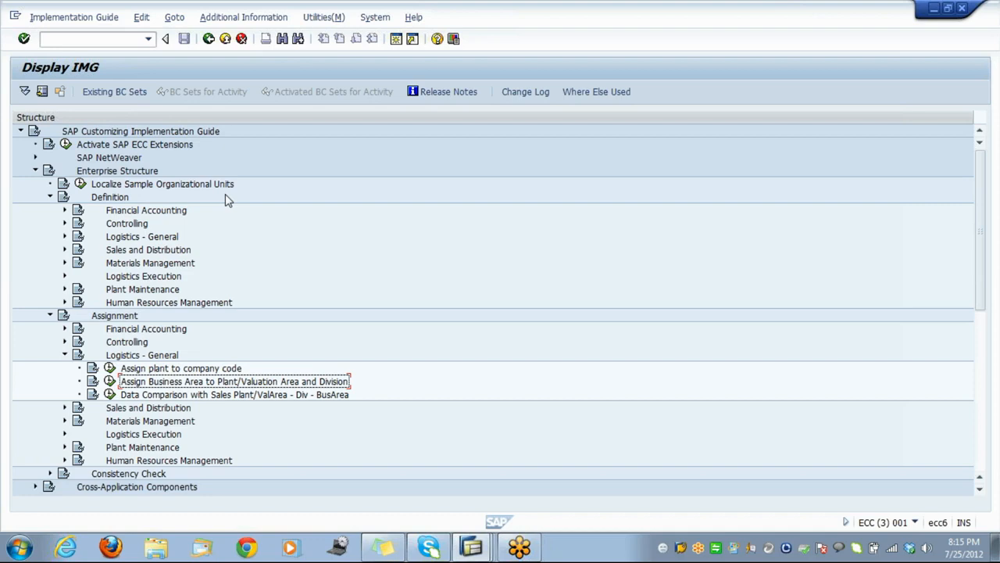
key(F2)
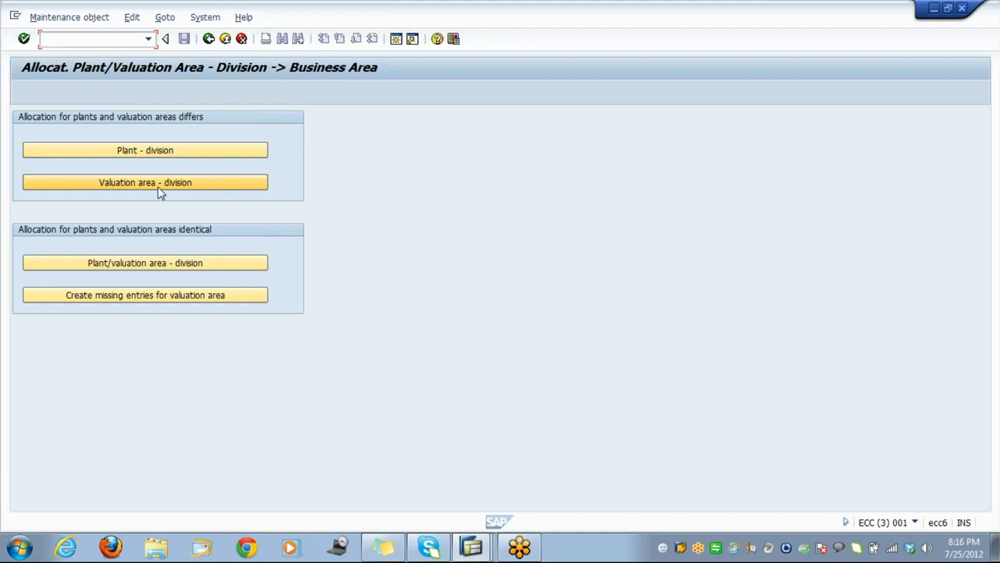
click(162, 153)
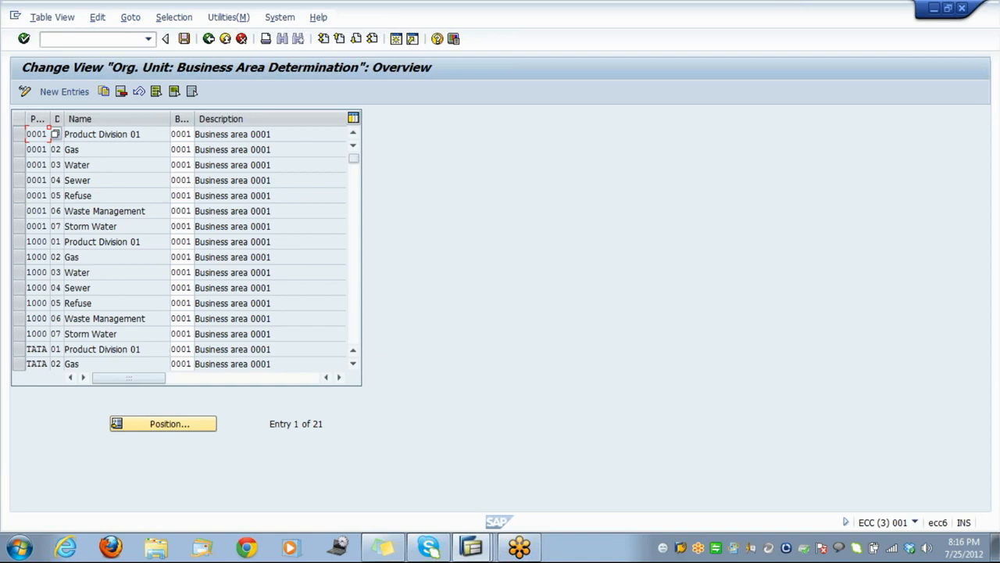
Review the possible business areas and divisions for plant TATA's division 01 entry, and widen the business area column
drag(176, 349, 192, 349)
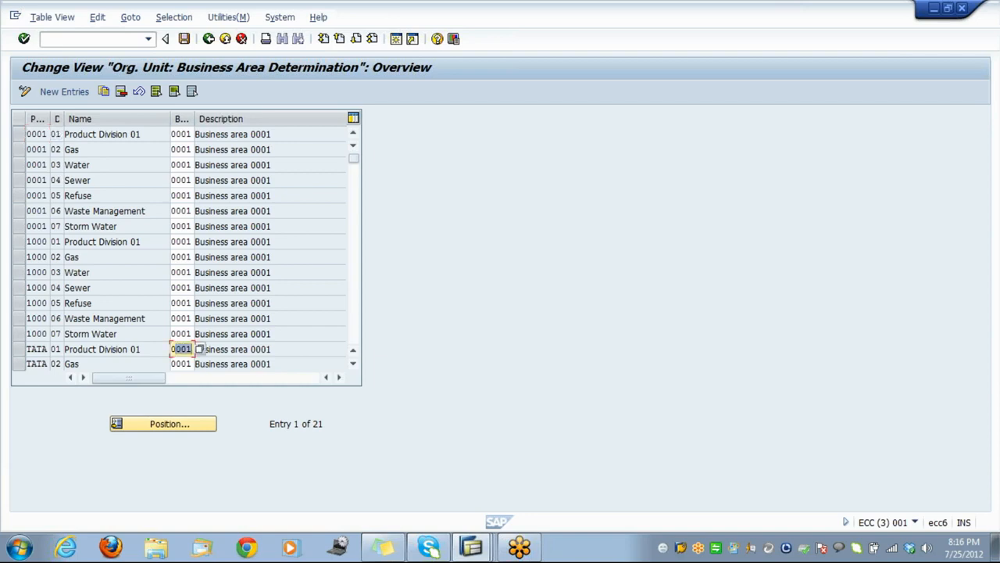
click(201, 352)
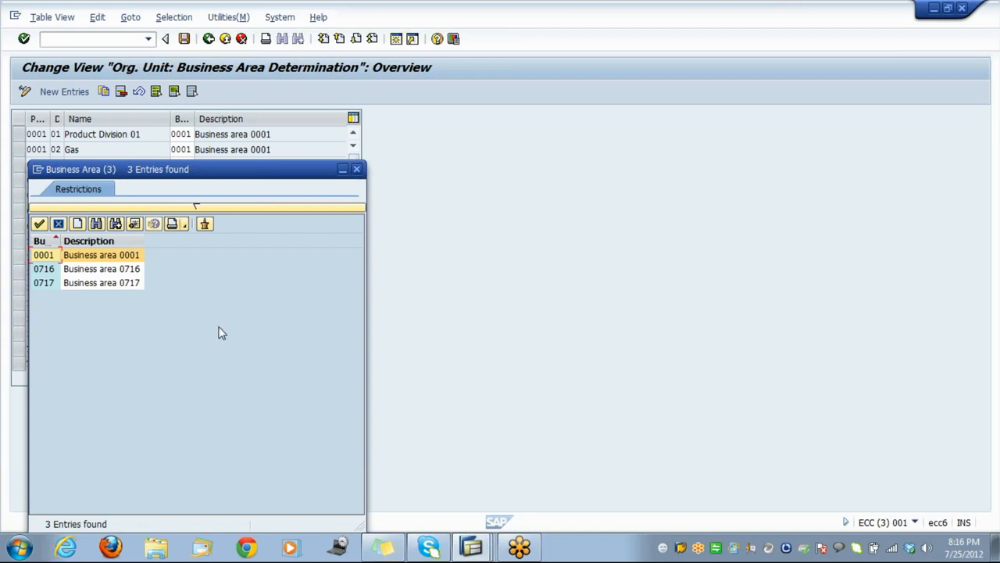
click(356, 171)
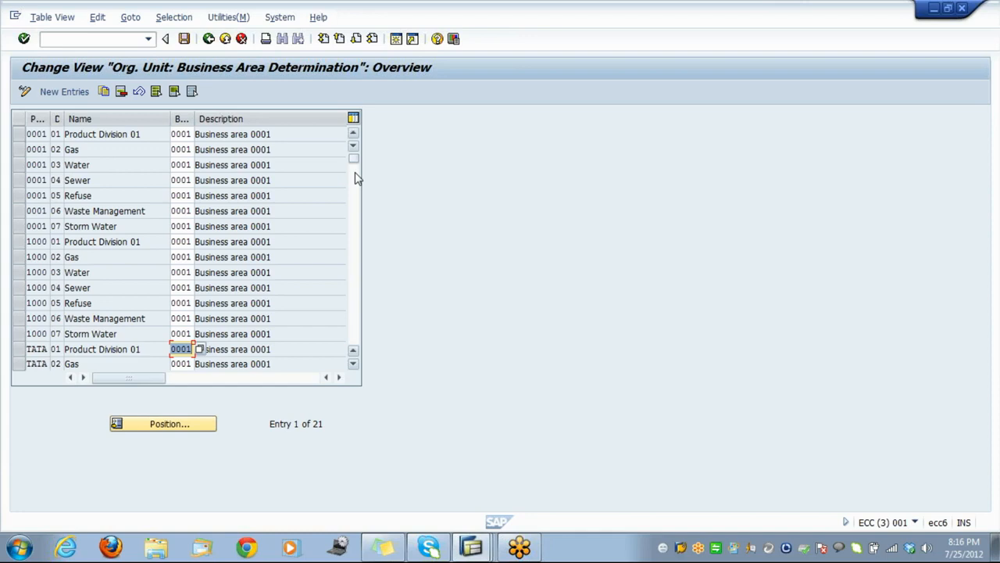
drag(195, 117, 238, 115)
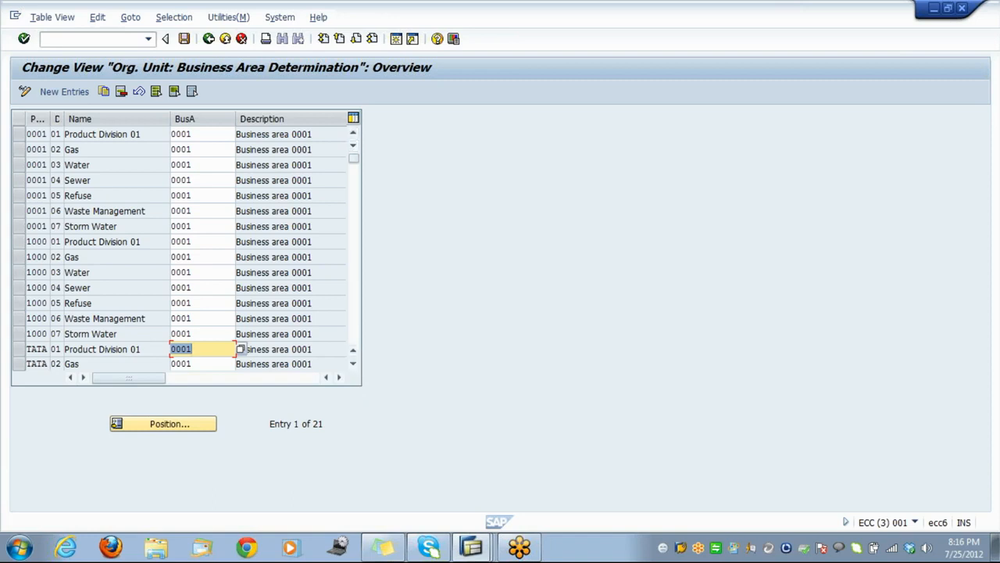
click(56, 349)
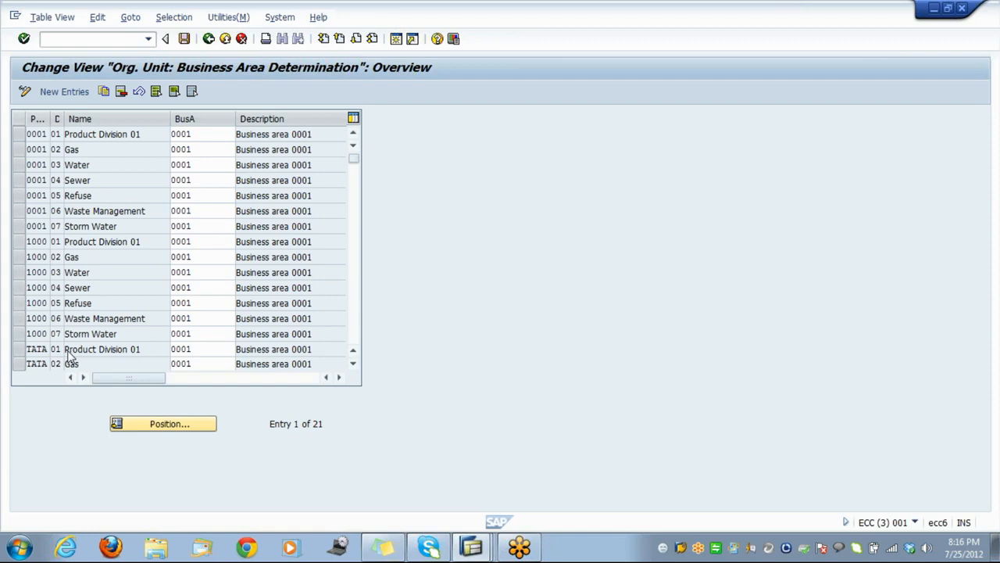
key(F4)
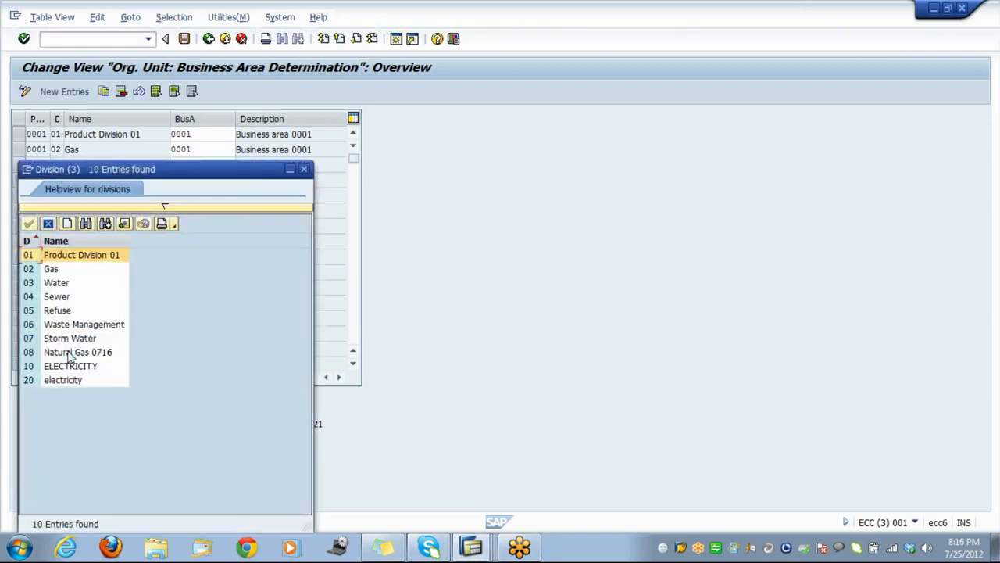
click(306, 170)
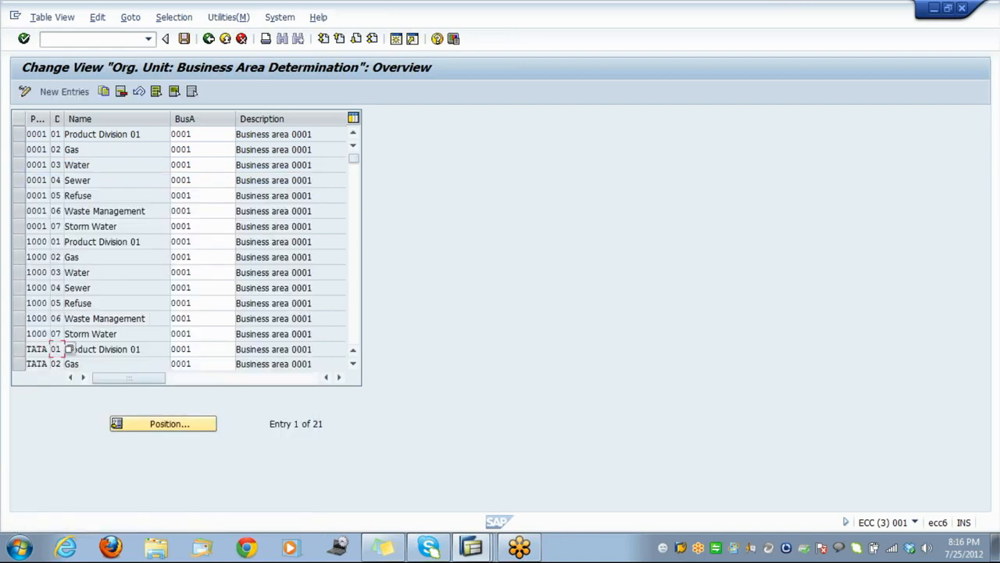
Copy plant TATA's Gas entry as division 10 with business area 0001 and save it to the operand group customizing request
click(356, 342)
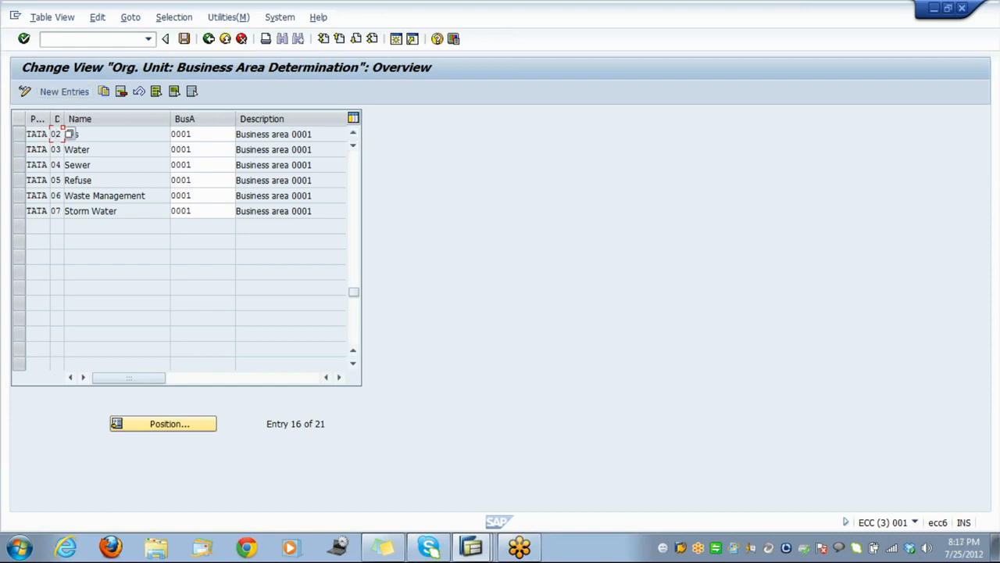
click(19, 134)
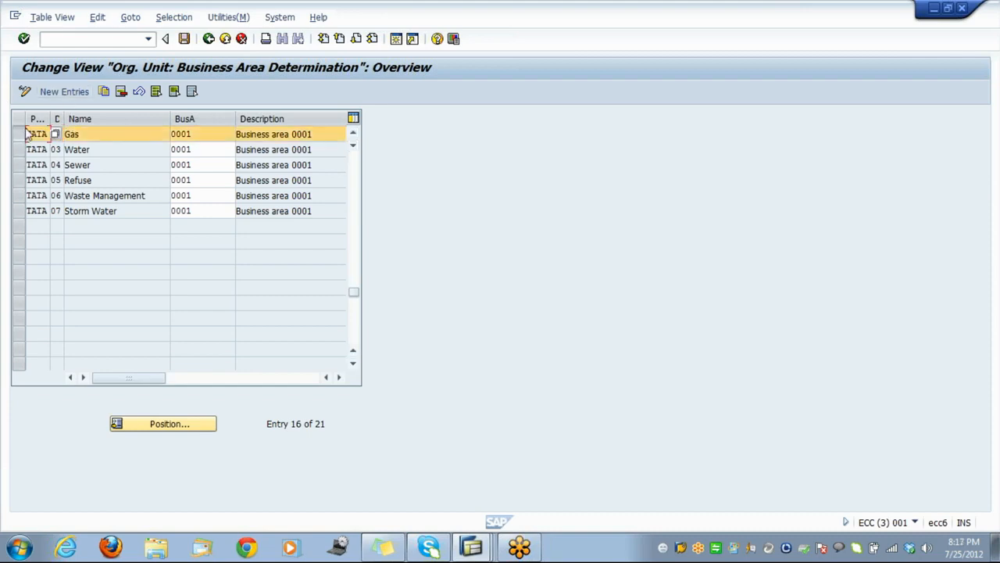
click(104, 91)
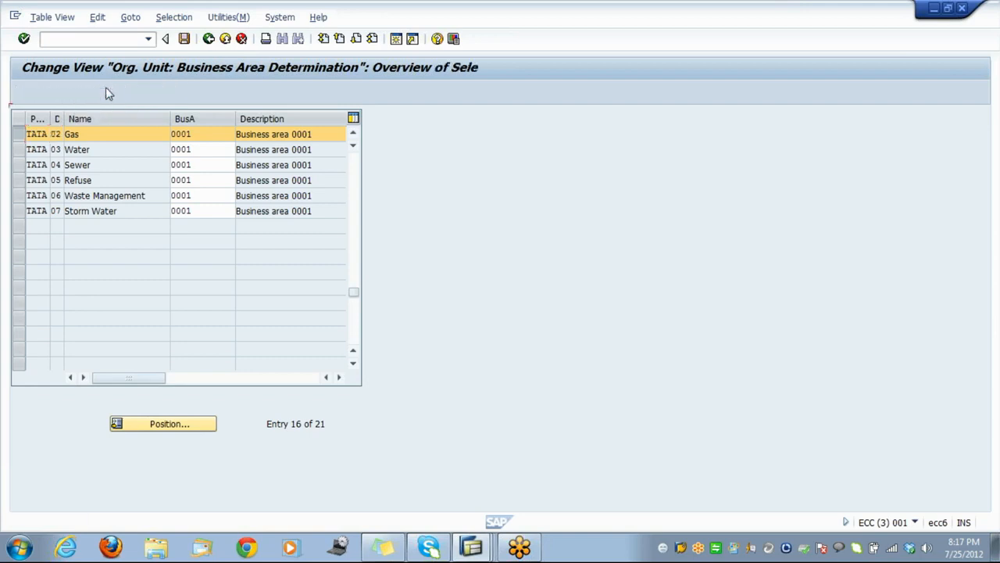
key(Tab)
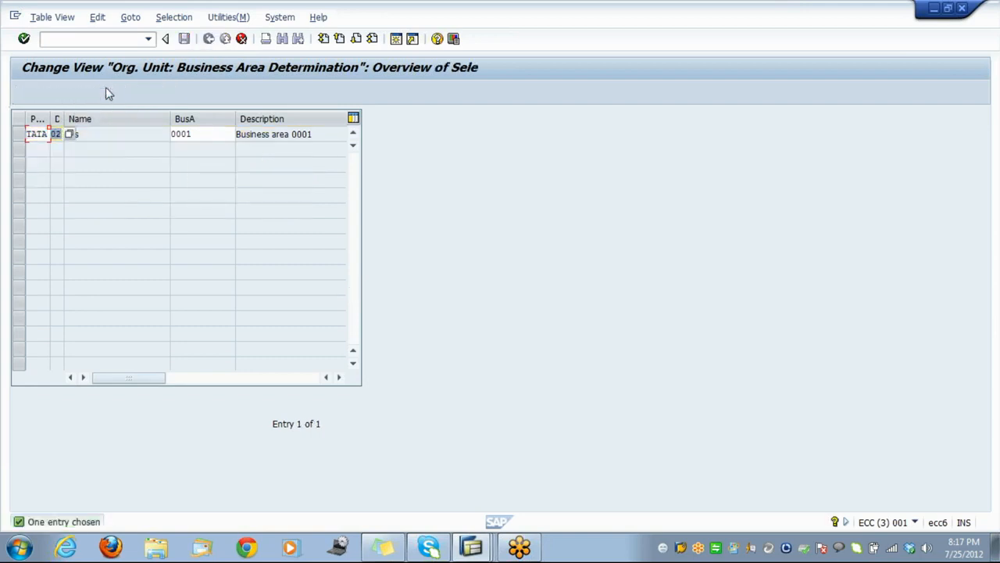
text(10)
key(Return)
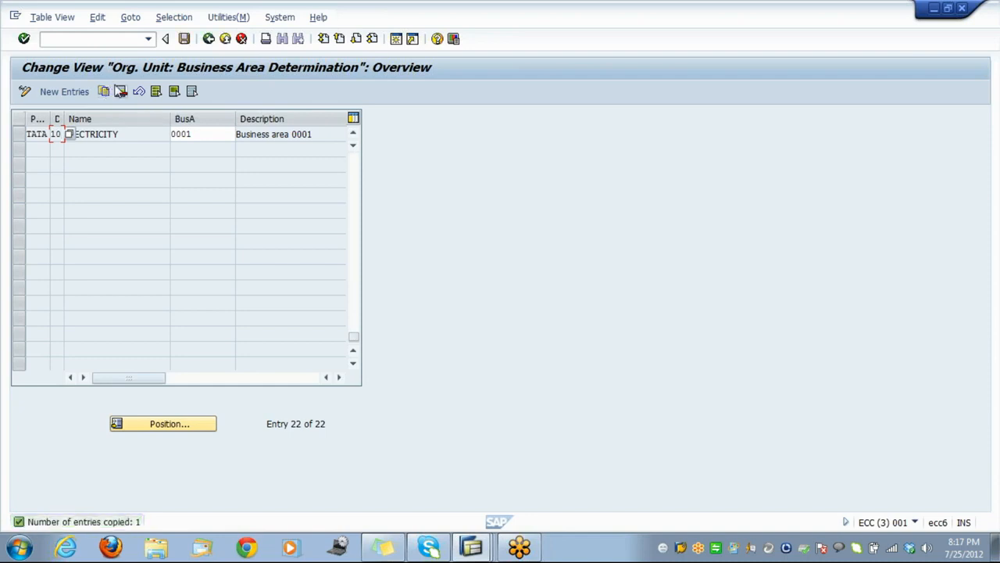
click(186, 39)
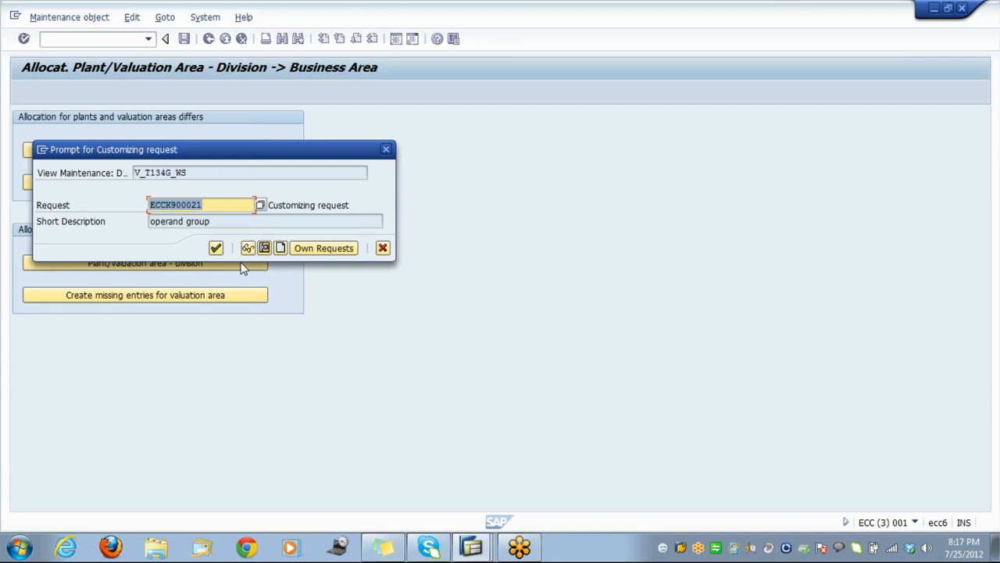
click(216, 248)
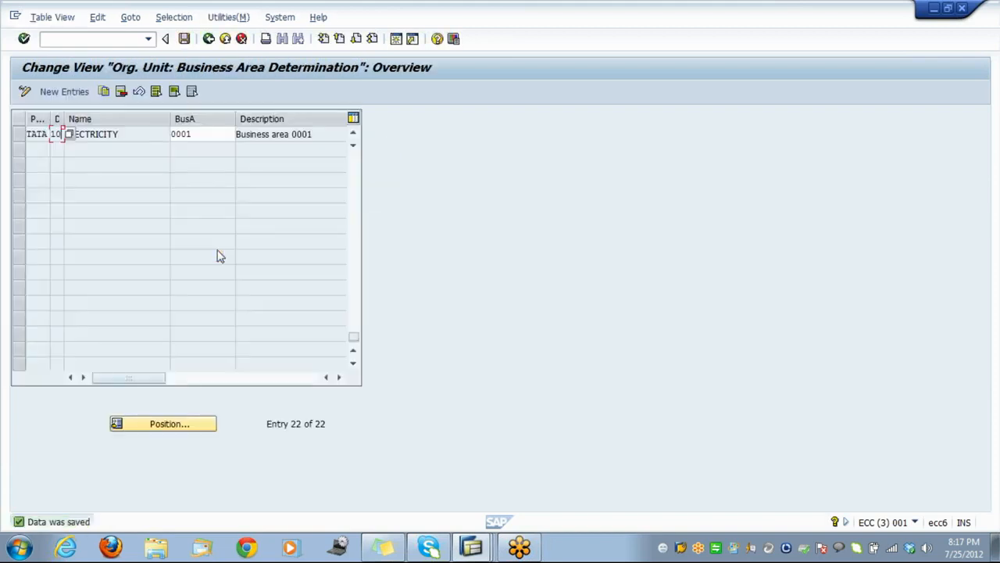
Return to the allocation overview and open the valuation area - division allocation table
click(208, 39)
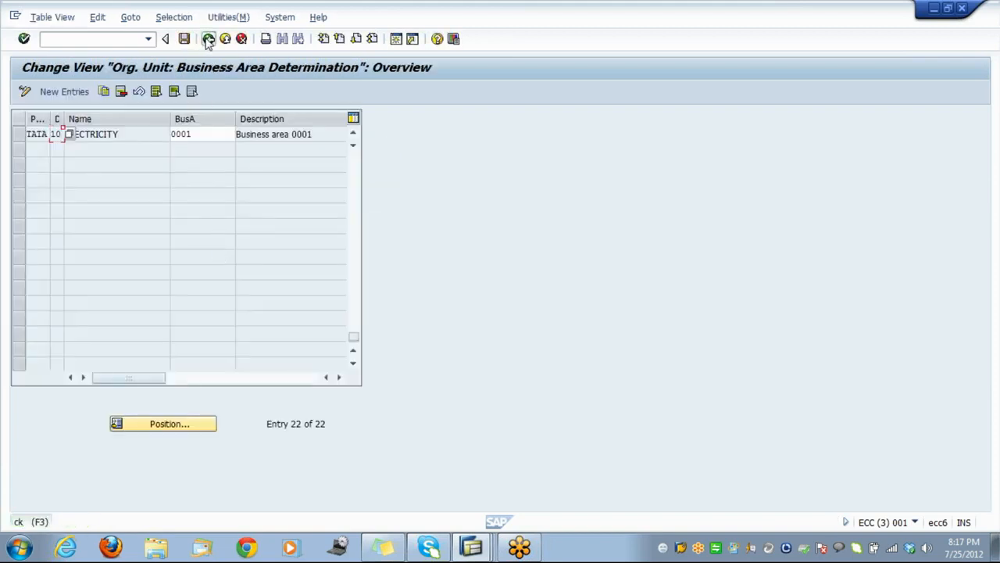
click(170, 182)
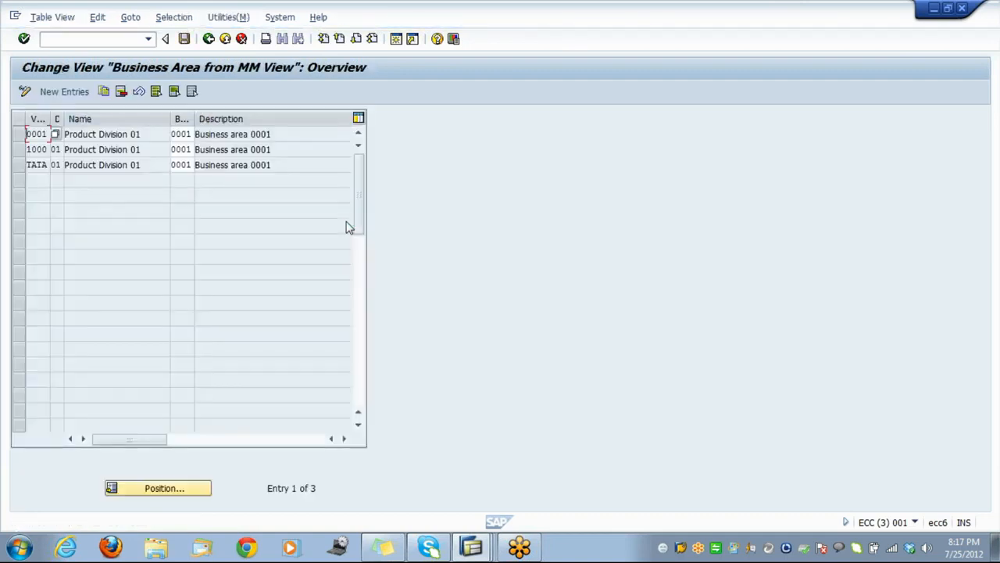
Try to copy valuation area TATA's division 01 entry as division 10, ELECTRICITY, keeping business area 0001
click(21, 168)
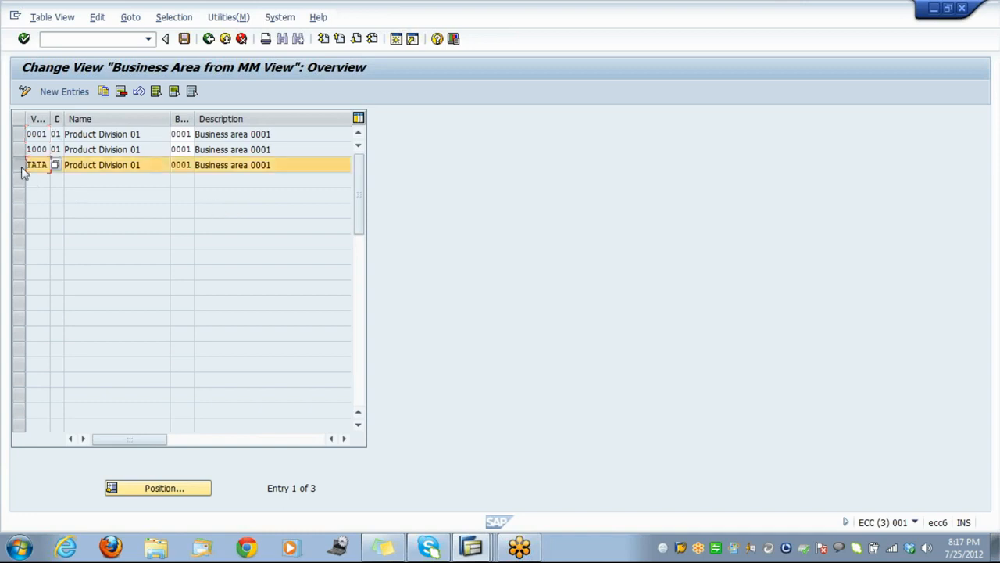
click(103, 93)
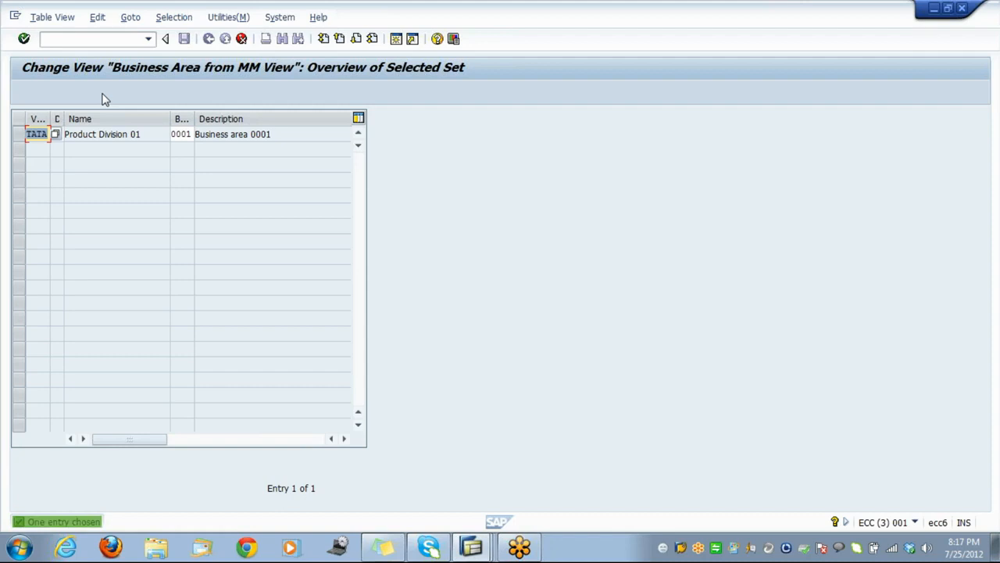
key(Tab)
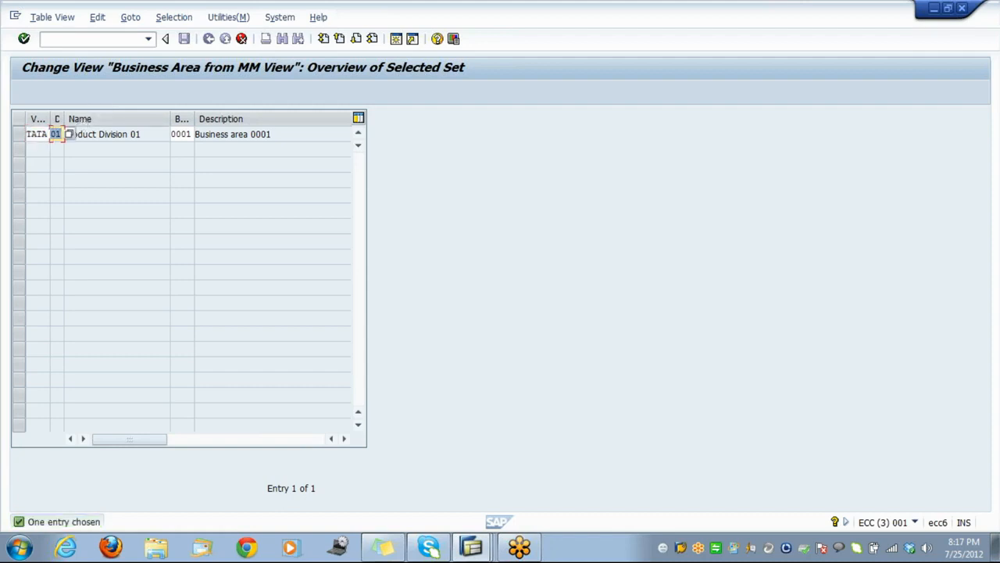
click(70, 139)
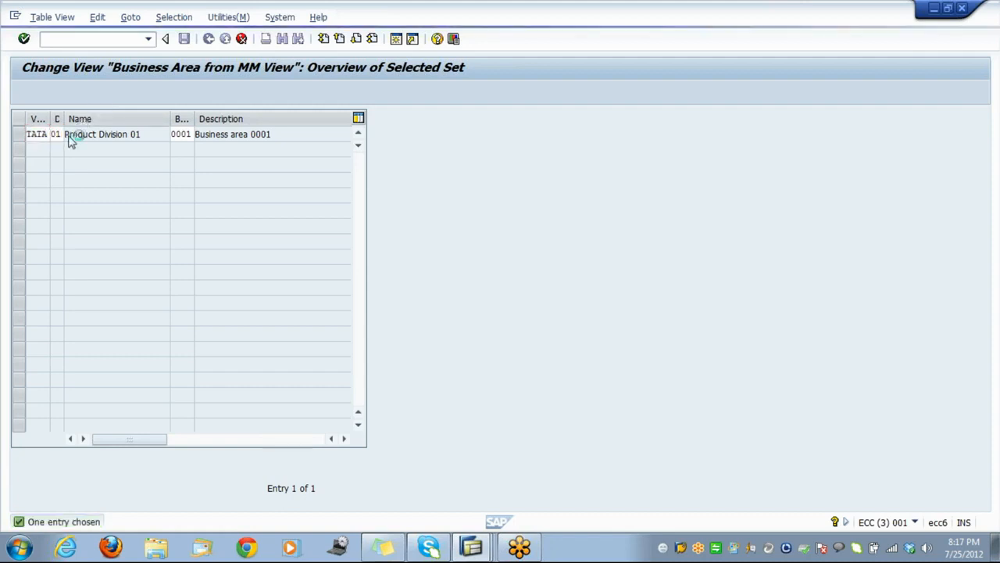
key(F4)
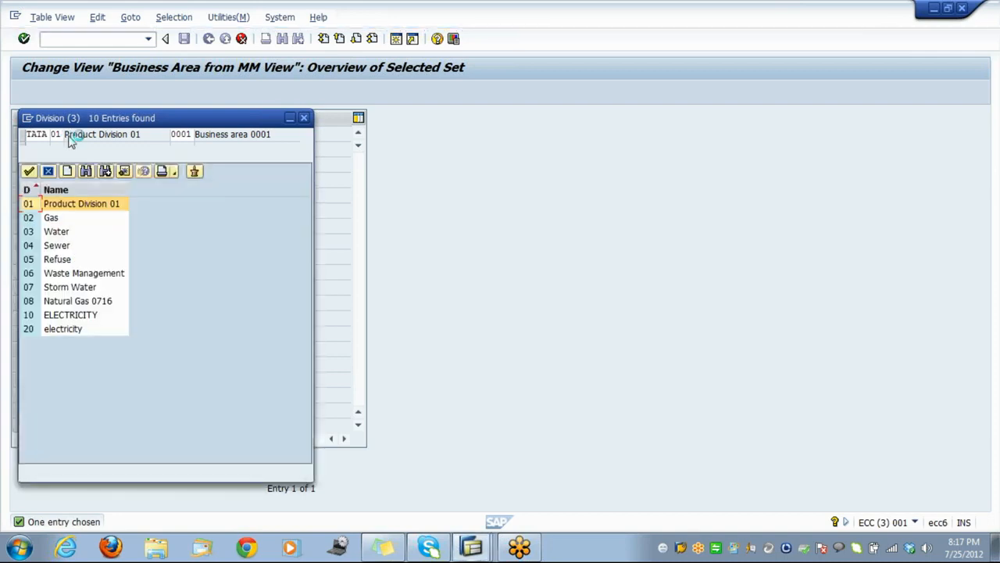
click(83, 316)
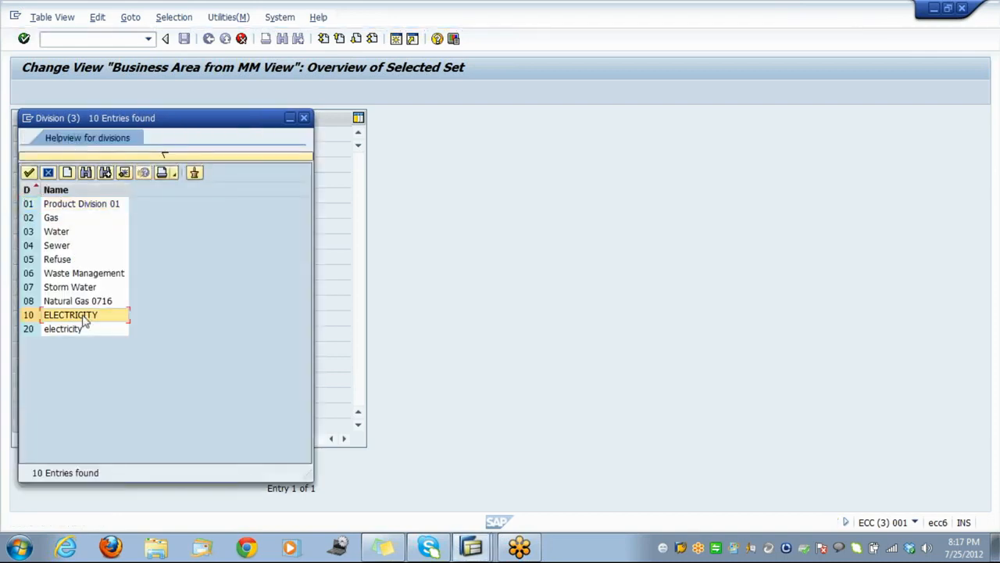
double_click(83, 316)
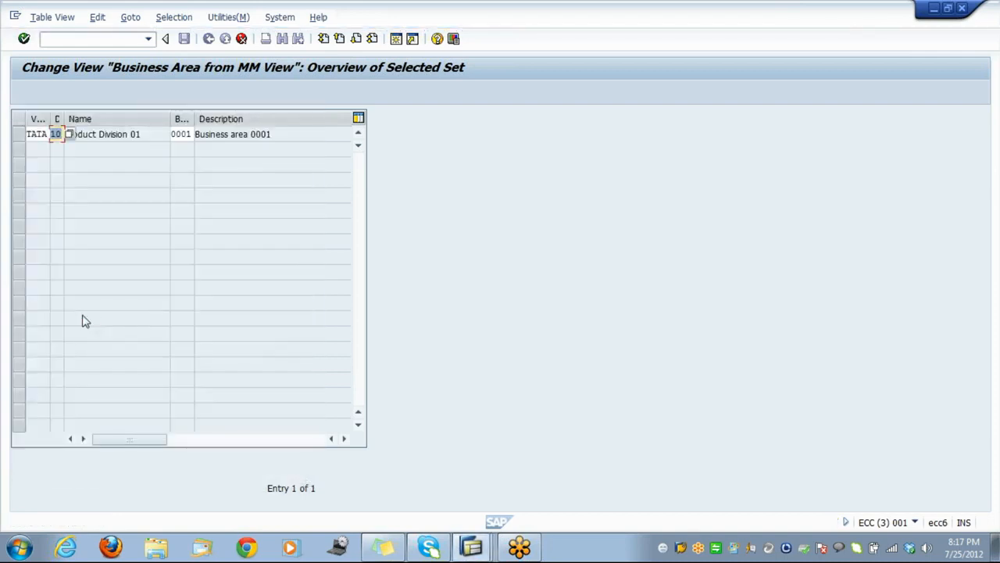
key(Return)
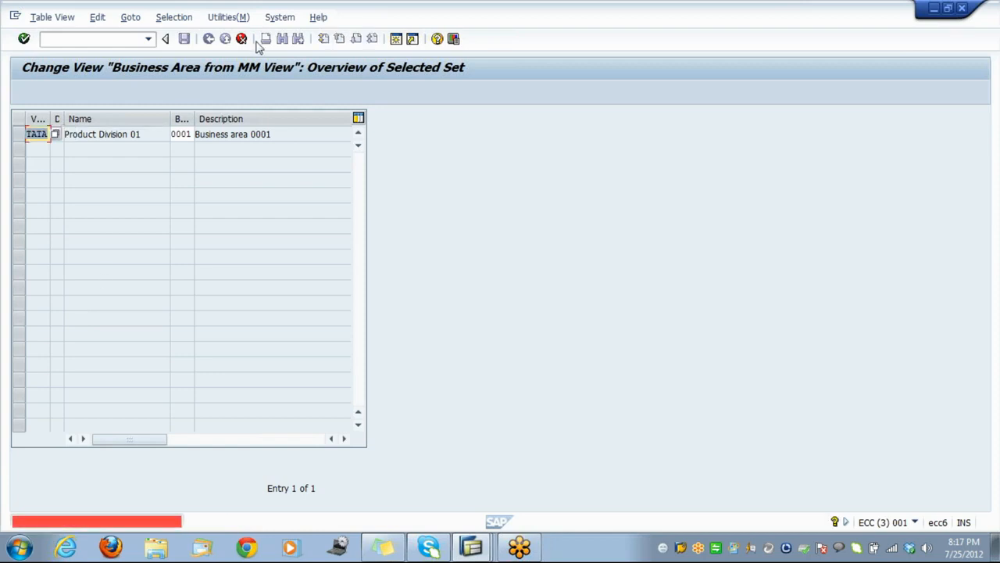
Check the possible valuation areas for the copied TATA entry, and cancel the copy
click(55, 137)
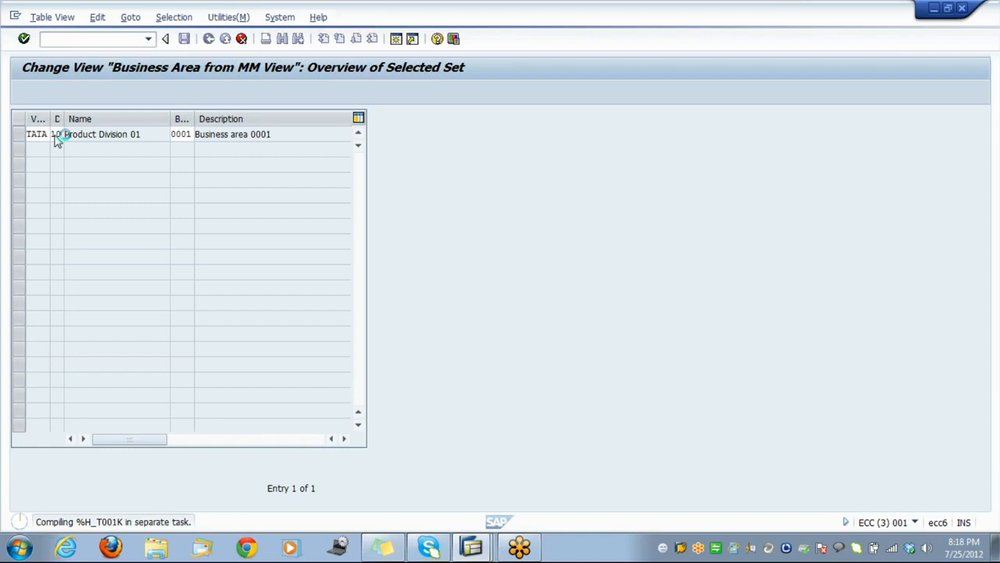
key(F4)
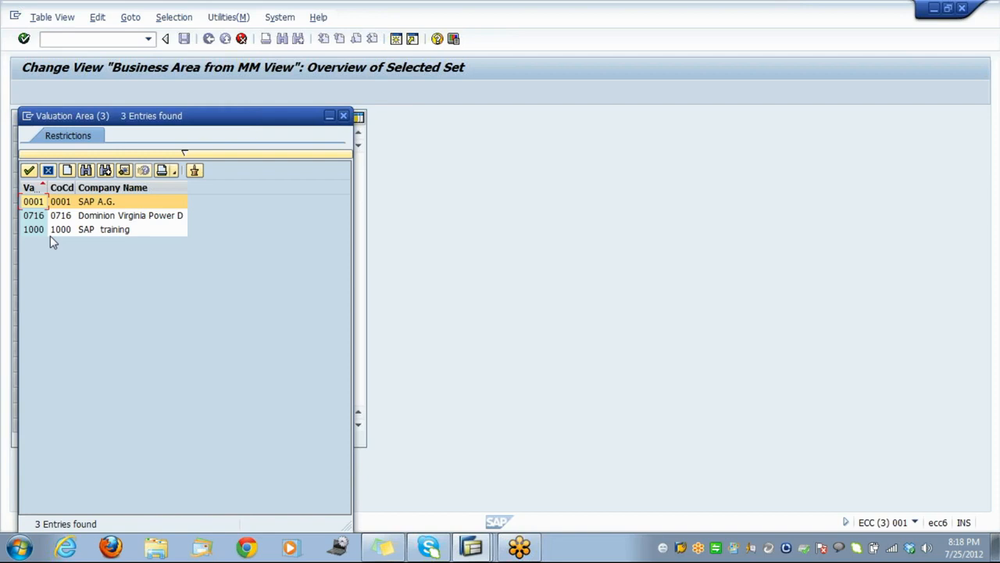
click(345, 117)
click(241, 39)
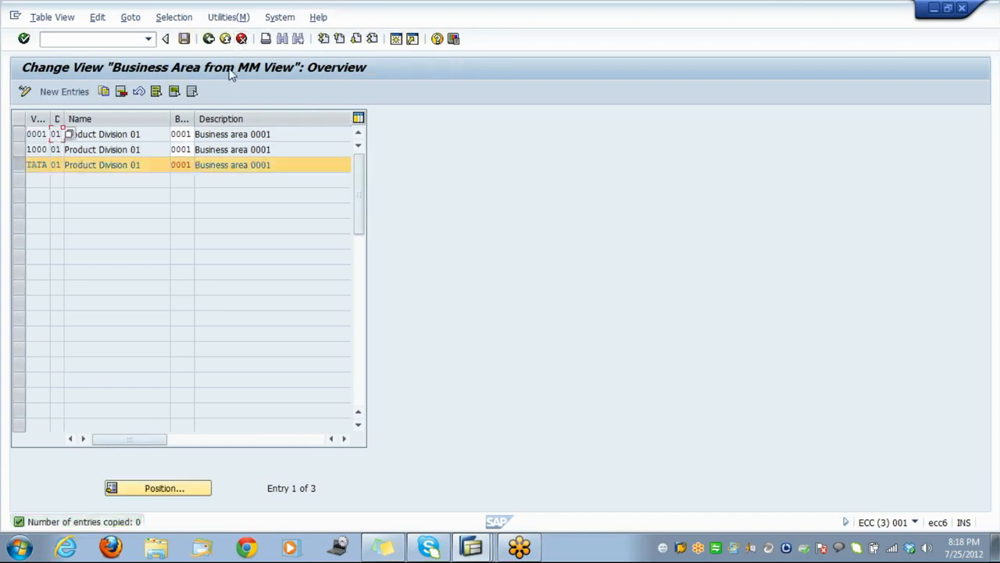
click(149, 263)
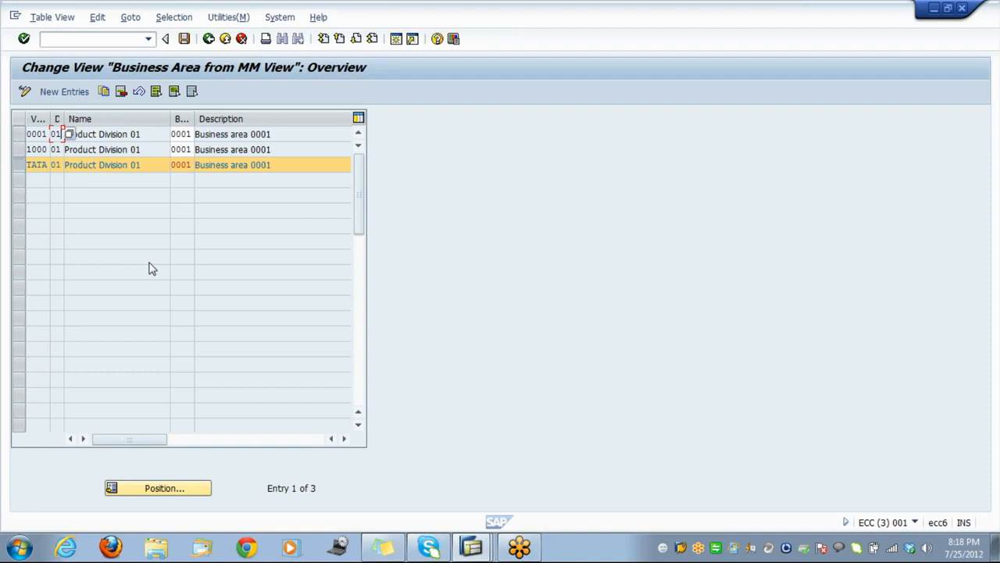
Examine the possible divisions for valuation area TATA's entry in display mode, and return the table to change mode
click(26, 92)
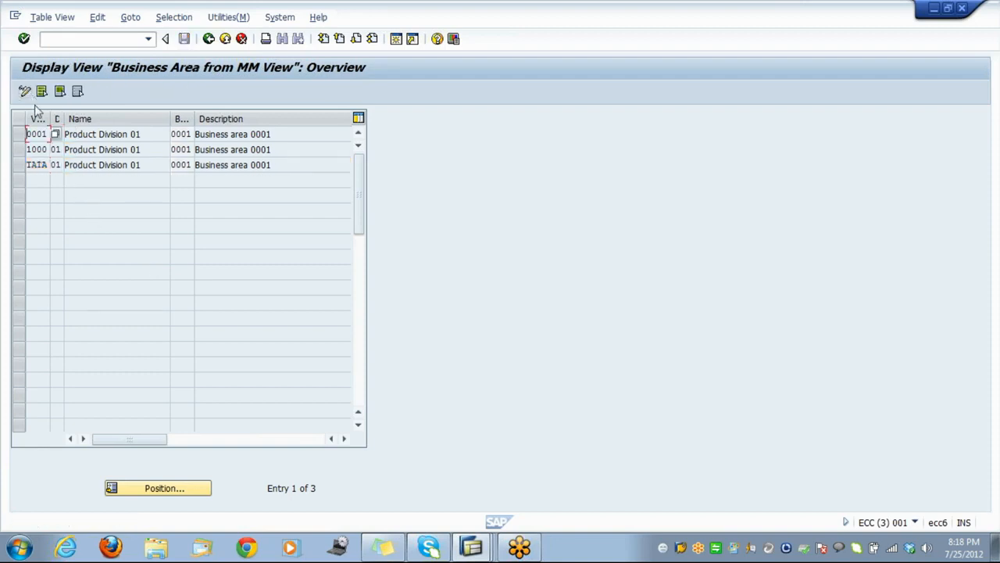
click(56, 165)
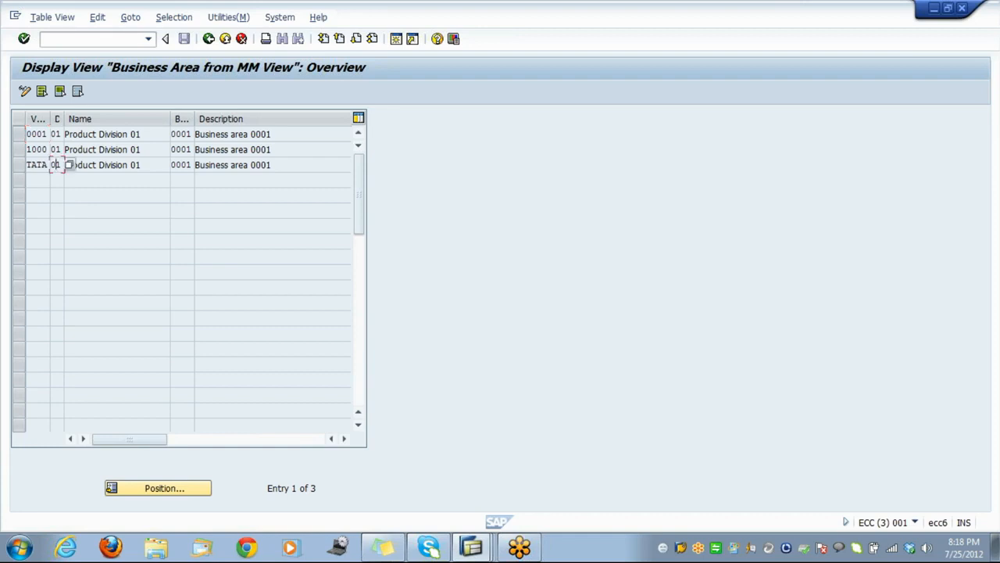
click(72, 167)
key(F4)
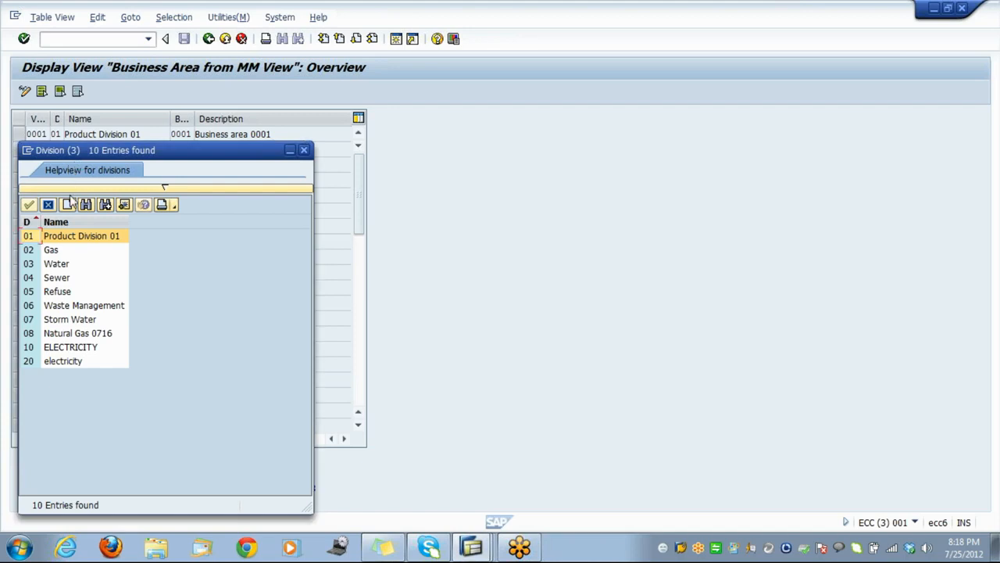
click(70, 349)
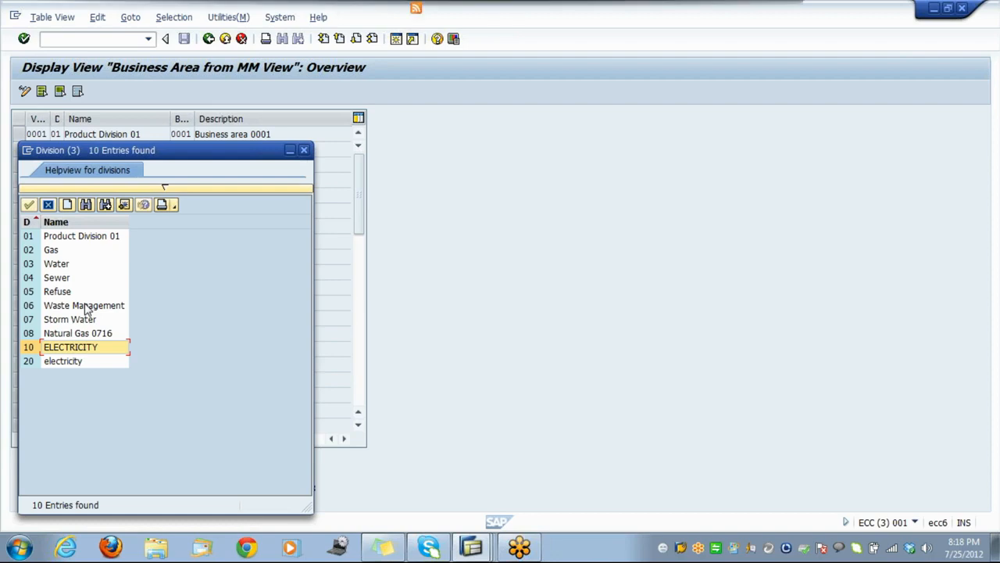
click(304, 150)
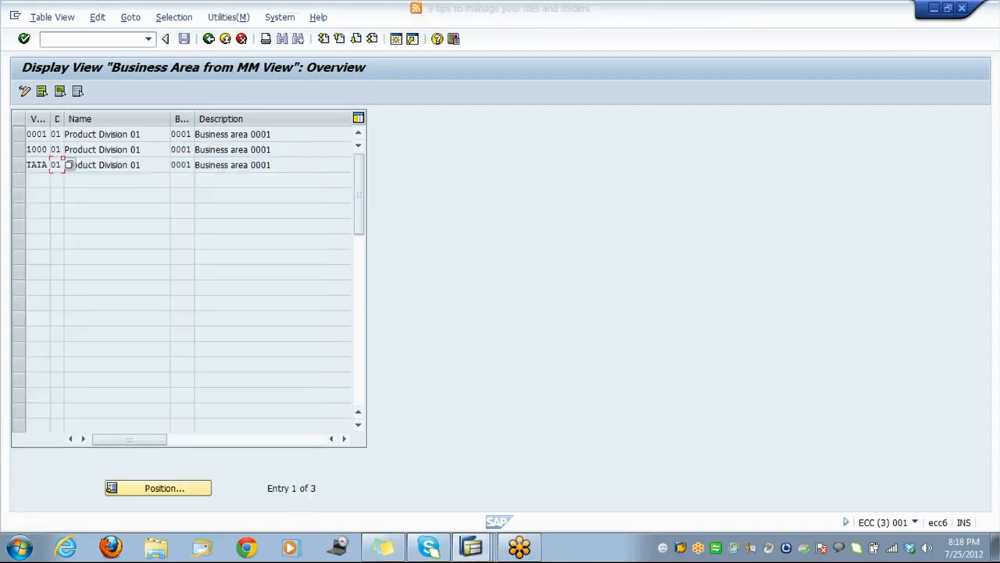
click(19, 166)
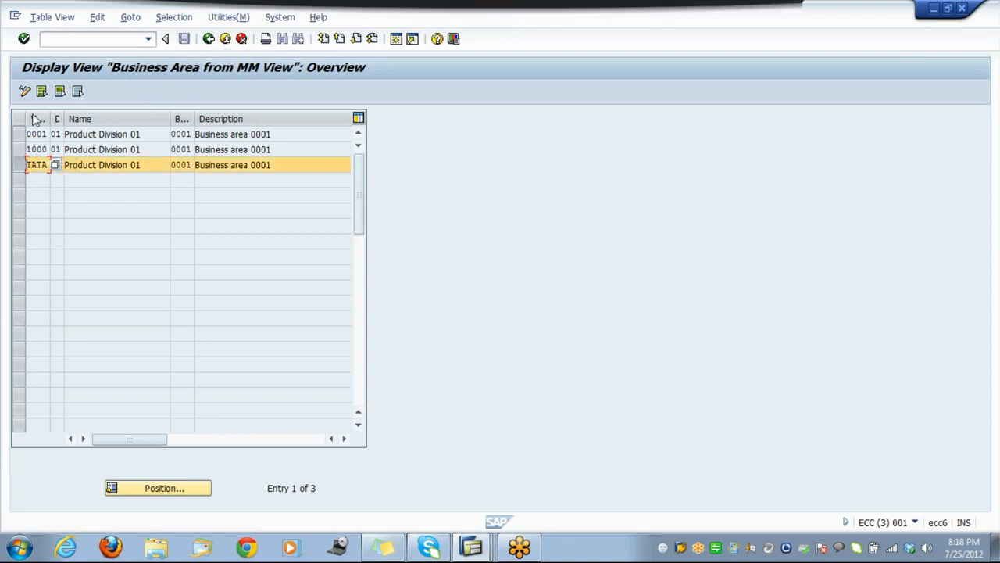
click(25, 91)
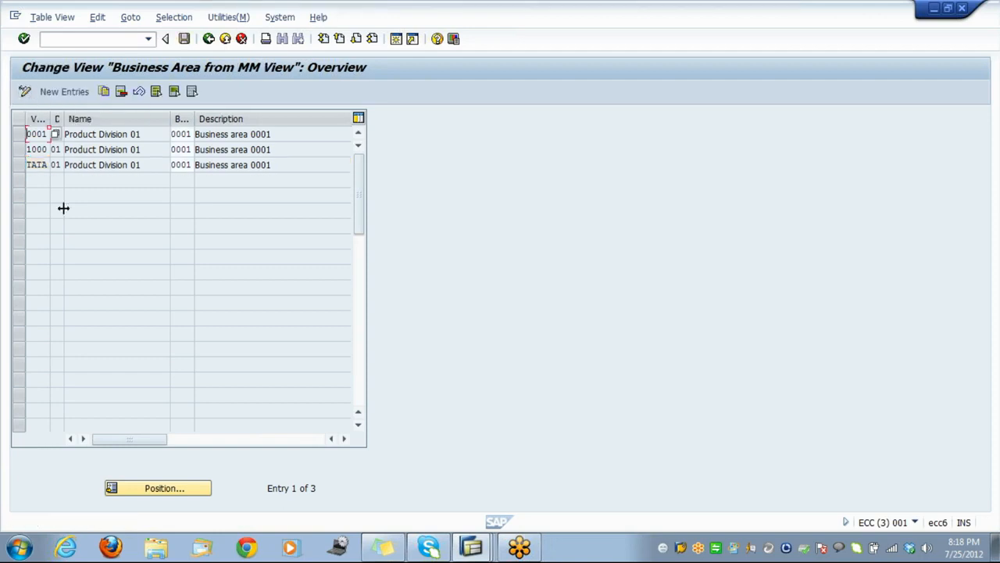
Delete valuation area TATA's division 01 entry and save the deletion to the operand group customizing request
click(23, 170)
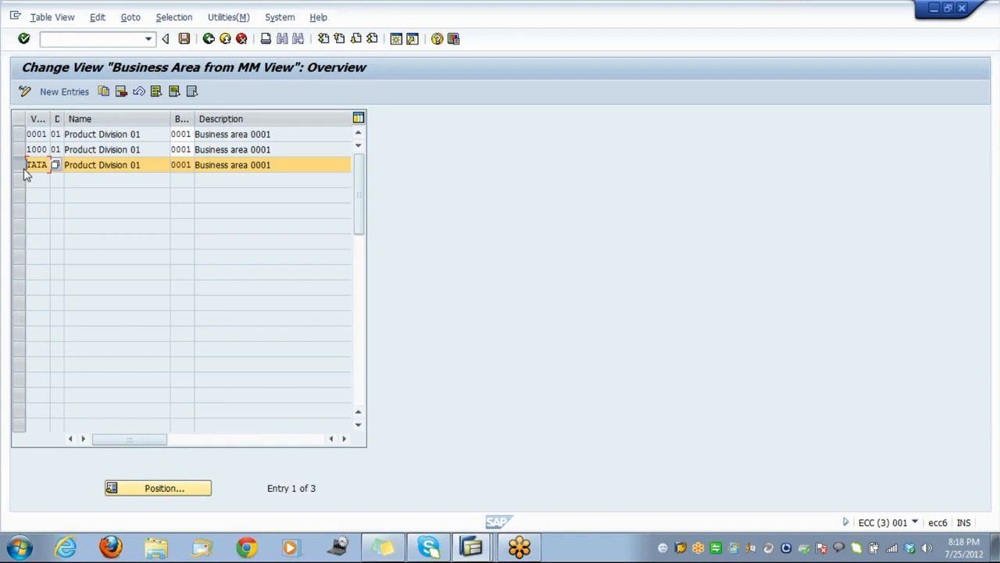
click(121, 92)
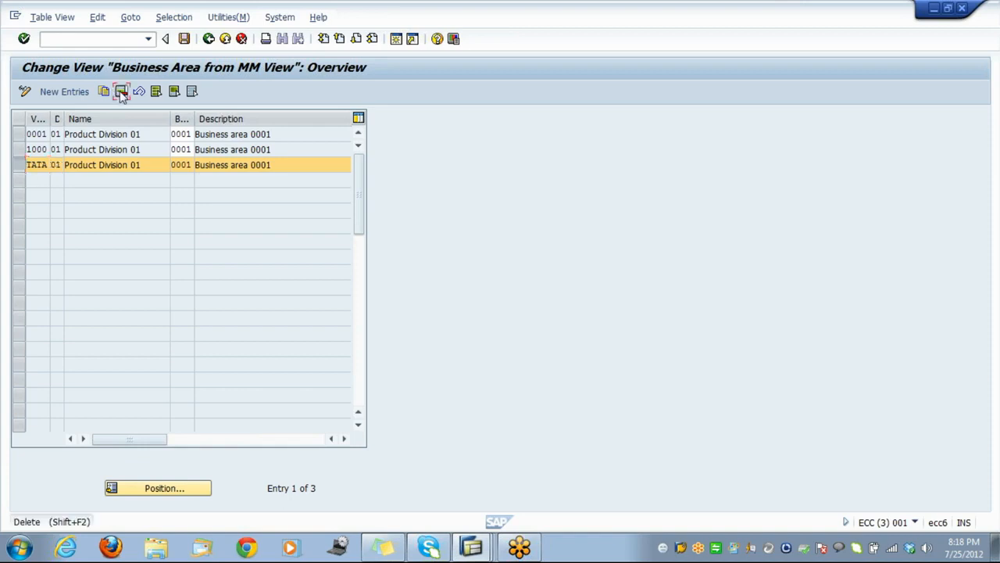
click(183, 40)
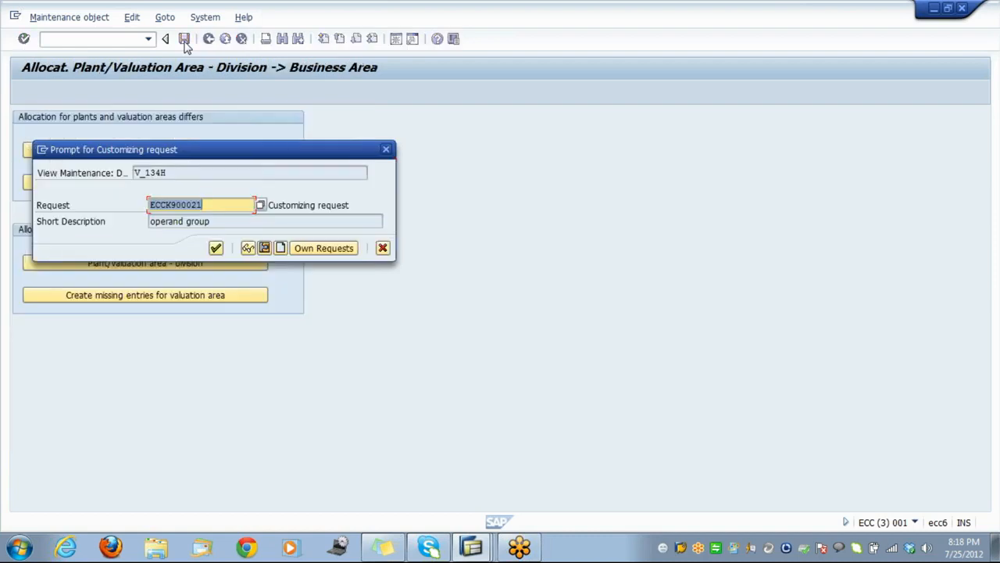
click(216, 248)
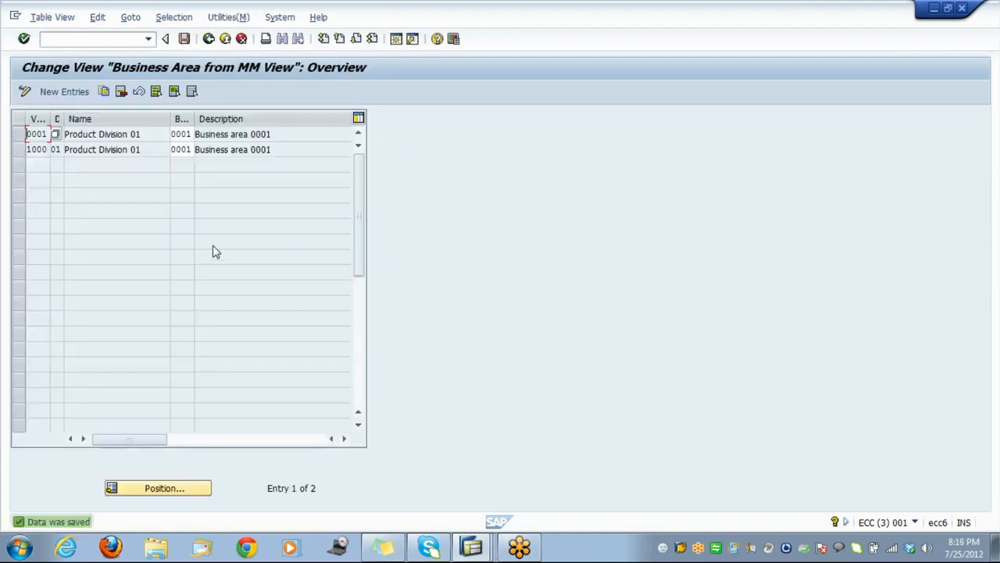
Try to copy valuation area 0001's division 01 entry to valuation area TATA, keeping business area 0001
click(21, 135)
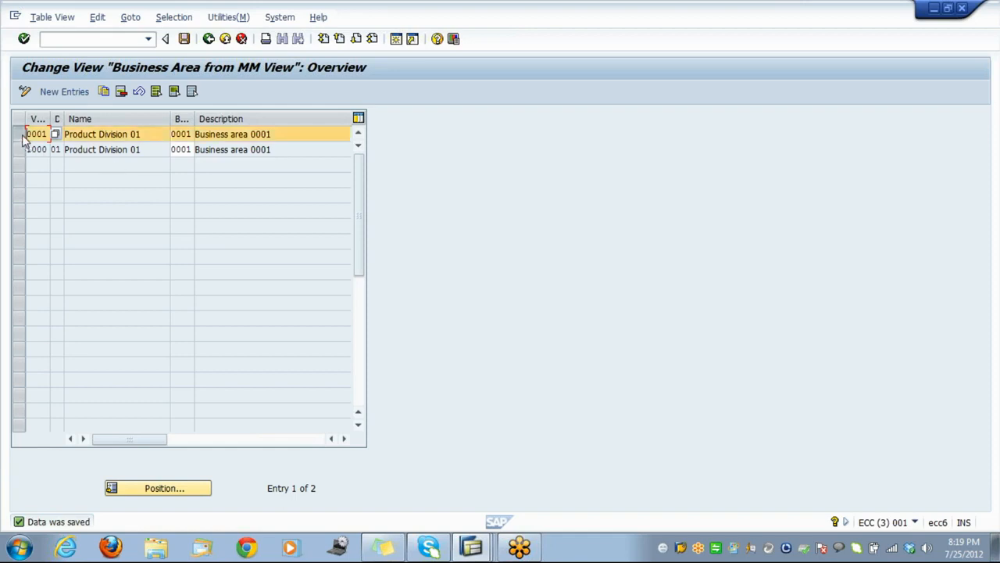
click(104, 89)
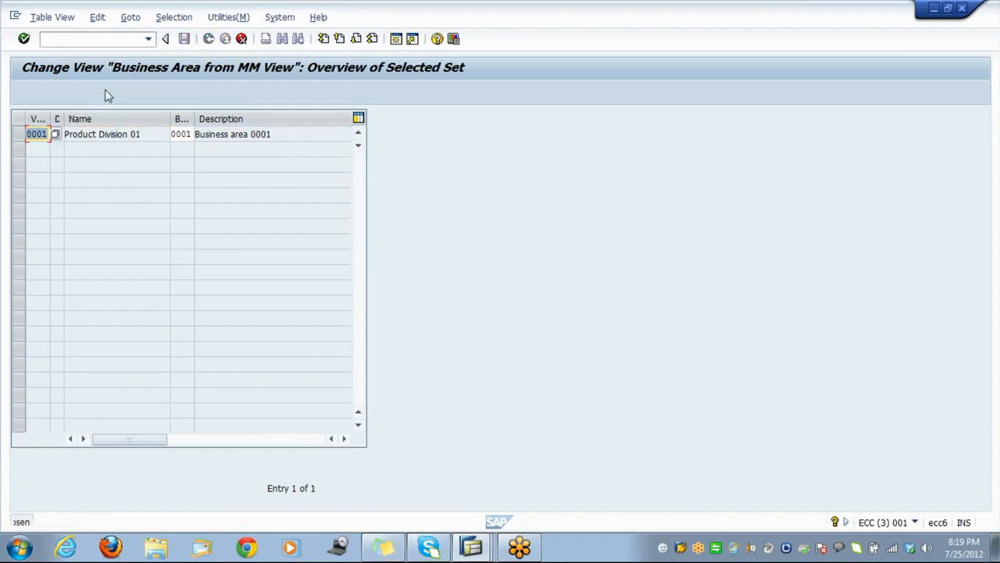
text(tata)
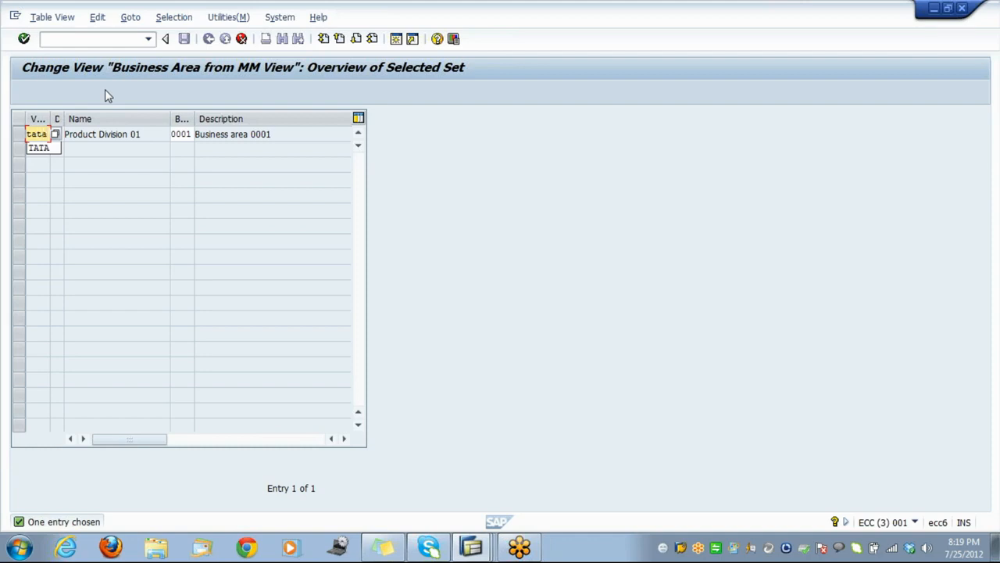
key(Return)
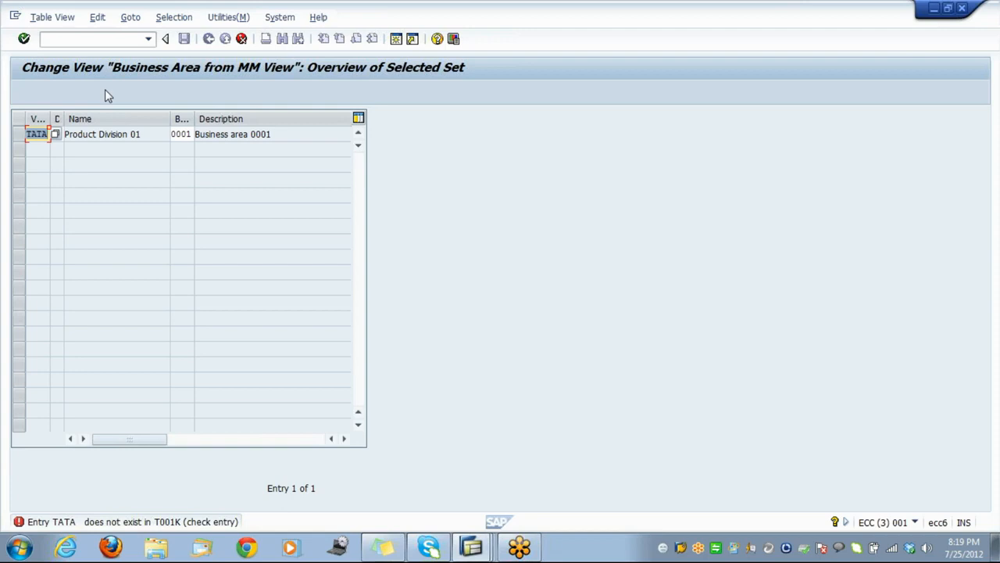
Read the detailed explanation of the error message for the copied TATA entry, and close it
click(44, 38)
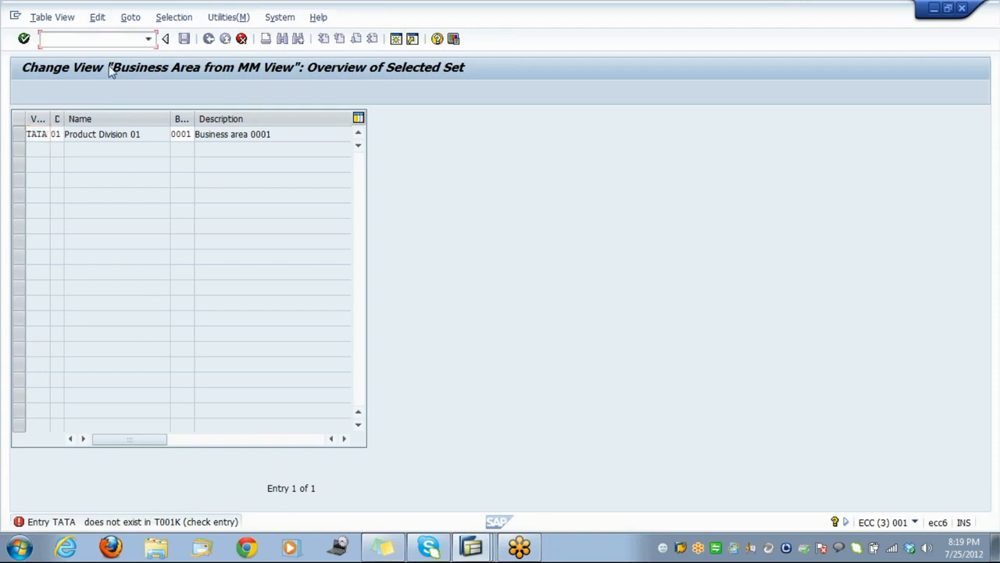
double_click(151, 522)
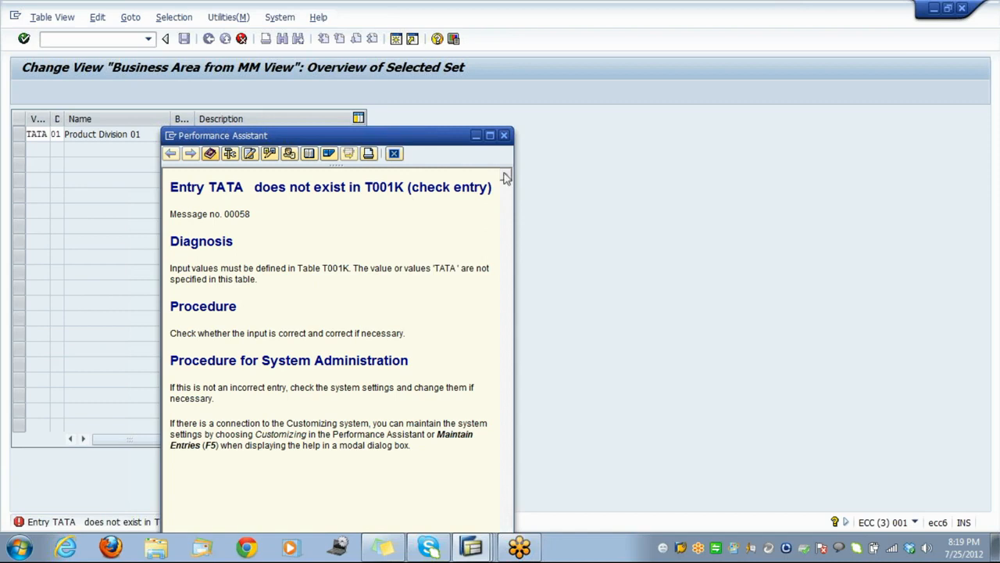
click(502, 140)
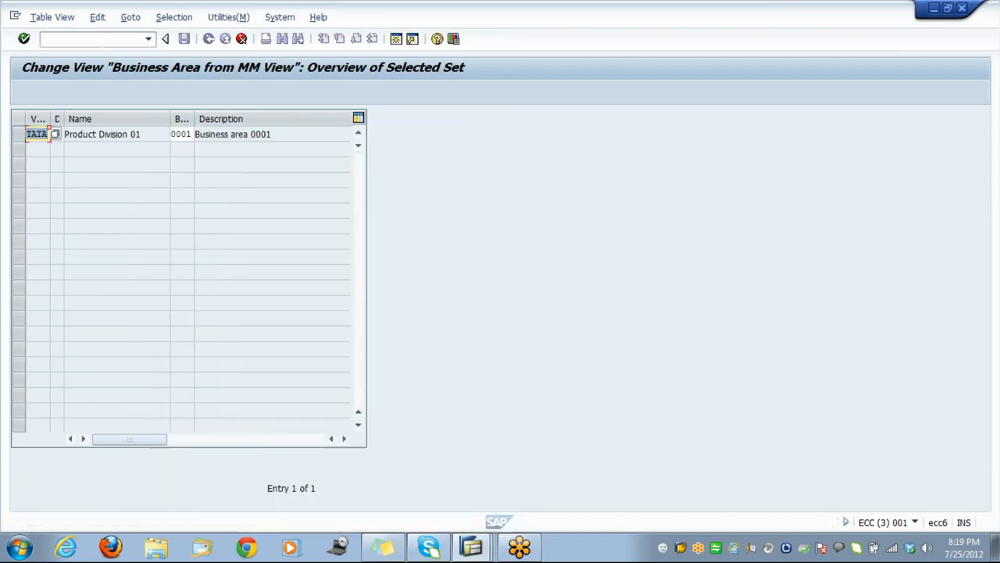
Open transaction SM30 in a new session and try to maintain table T001K
click(90, 39)
text(/osm30)
key(Return)
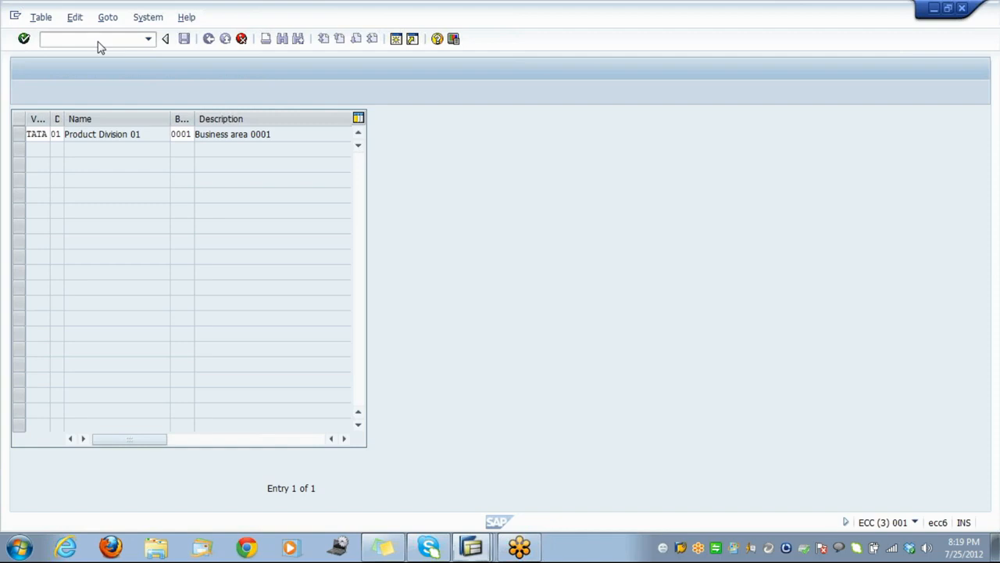
text(t001k)
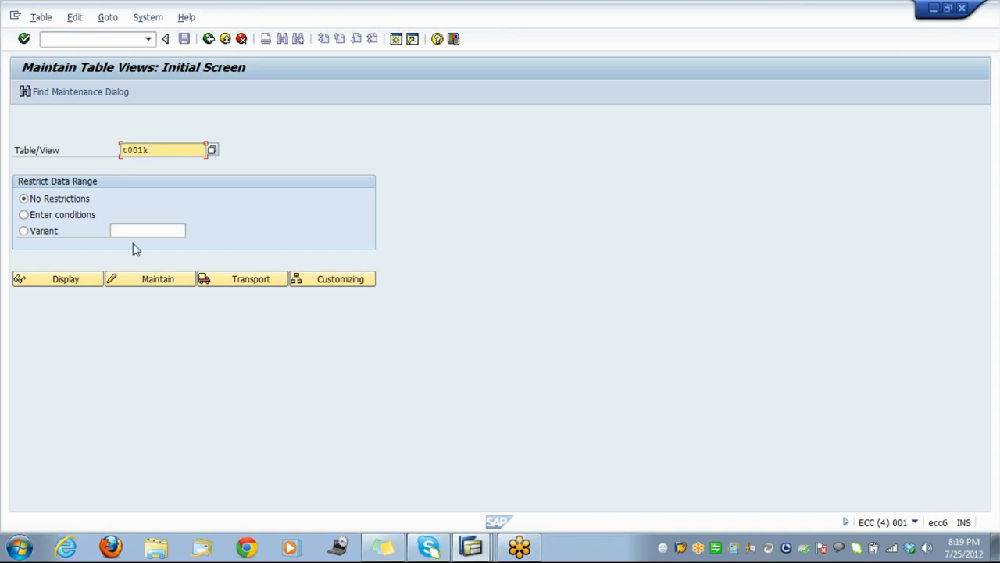
click(139, 282)
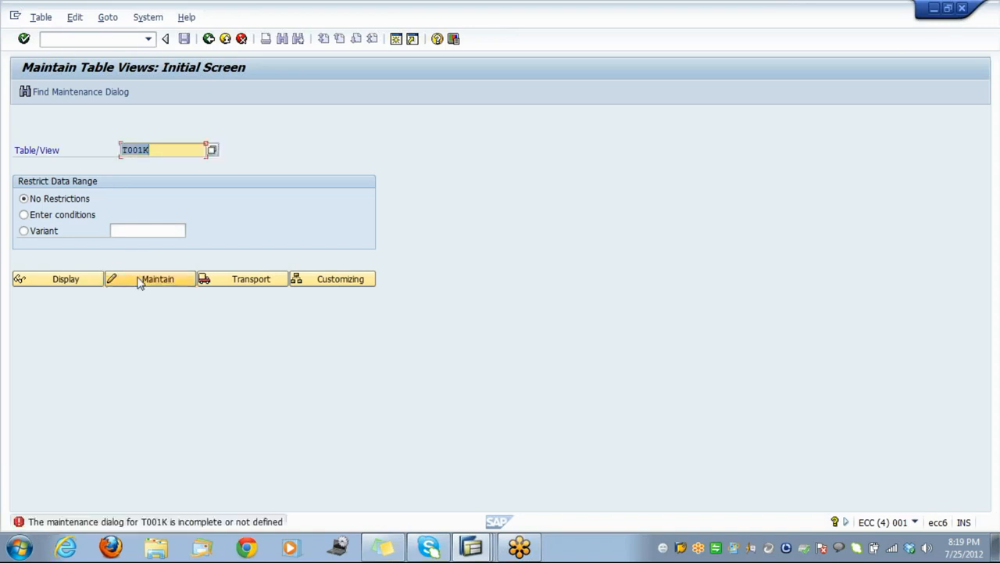
key(alt+t)
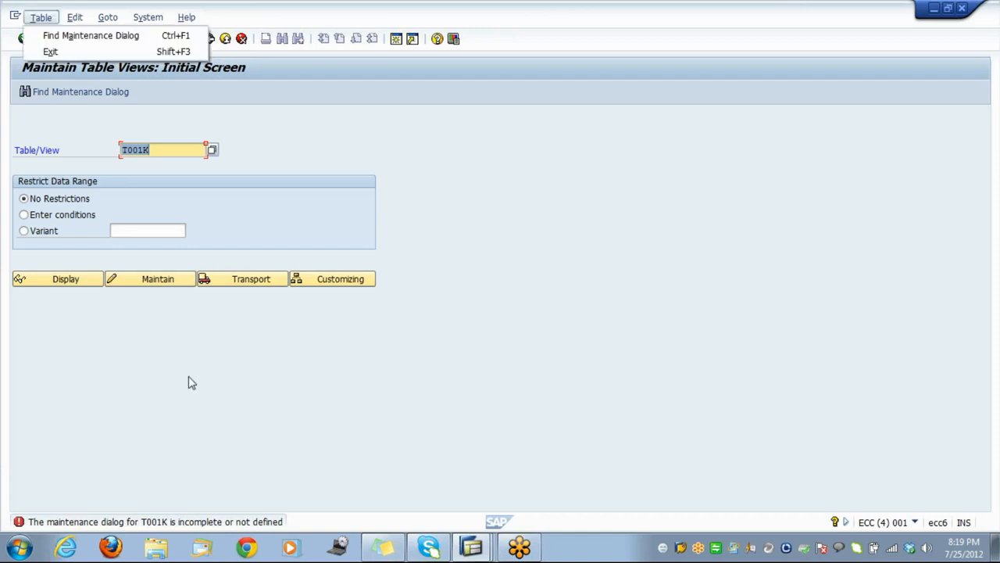
key(Escape)
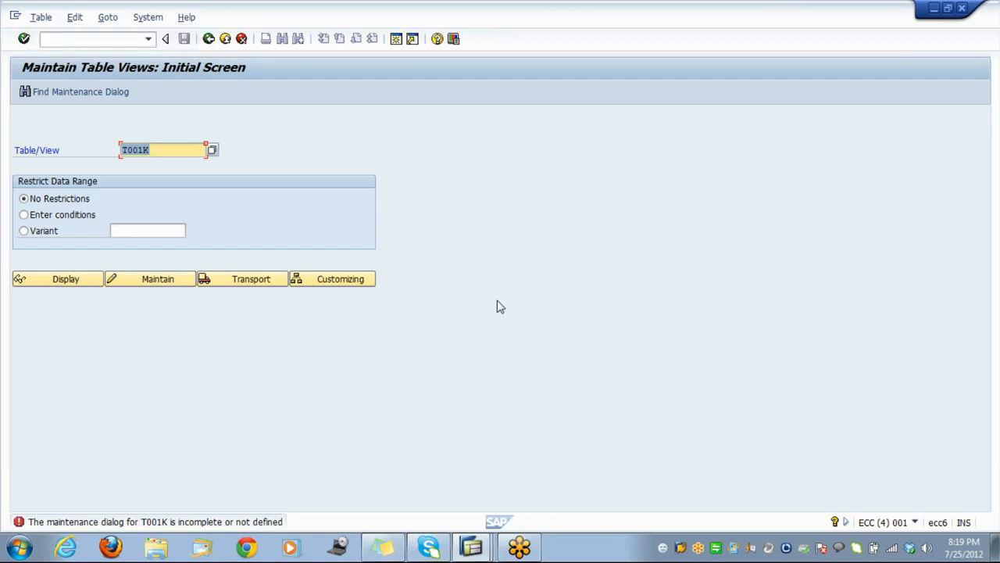
Recheck the copied TATA entry in the business area session, and look for related customizing from its error explanation
click(489, 550)
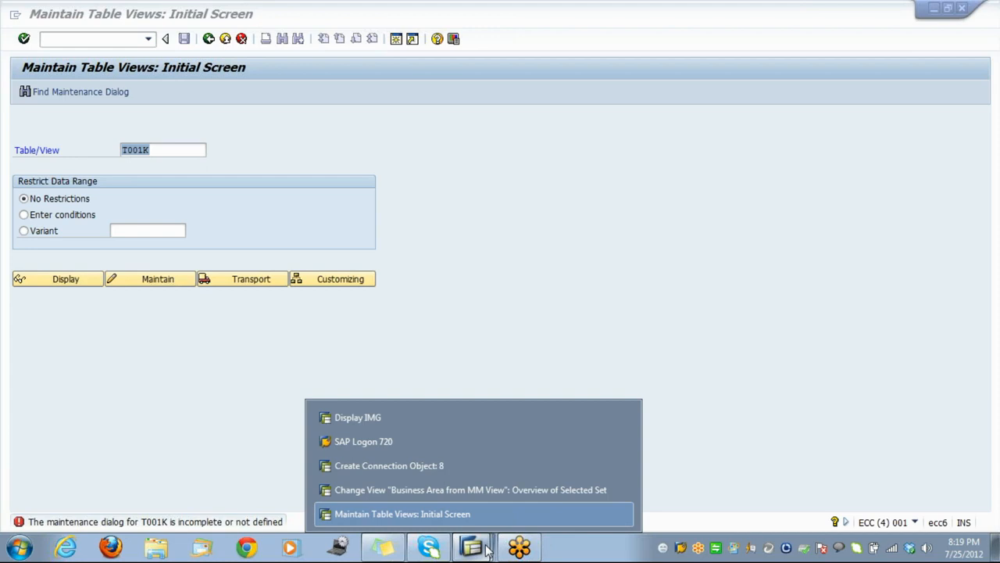
click(471, 487)
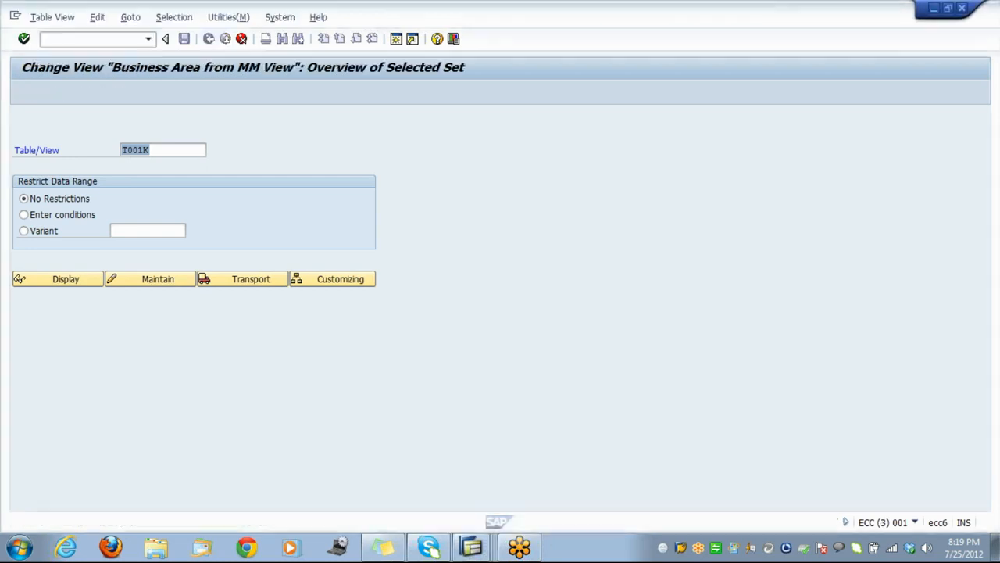
key(Return)
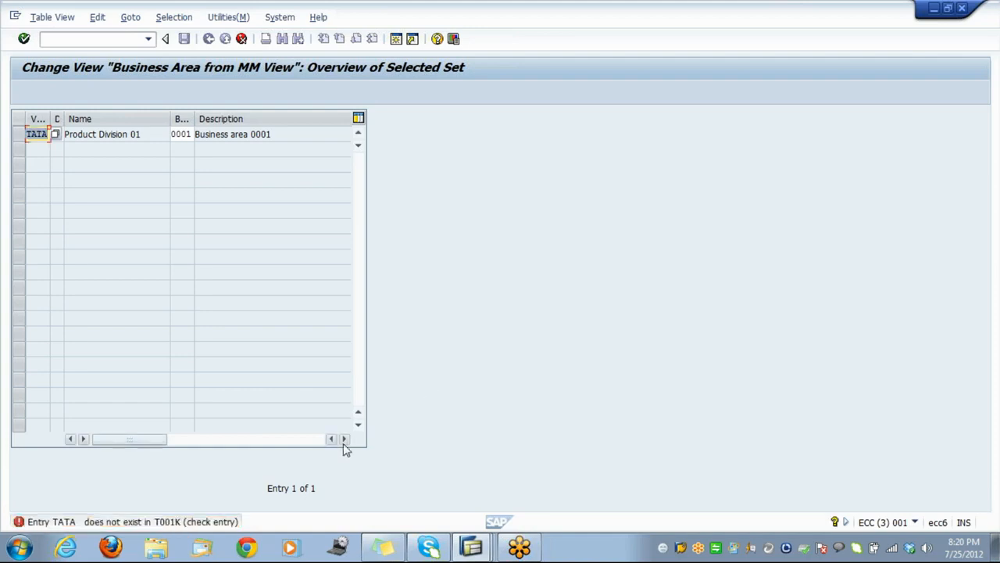
click(256, 525)
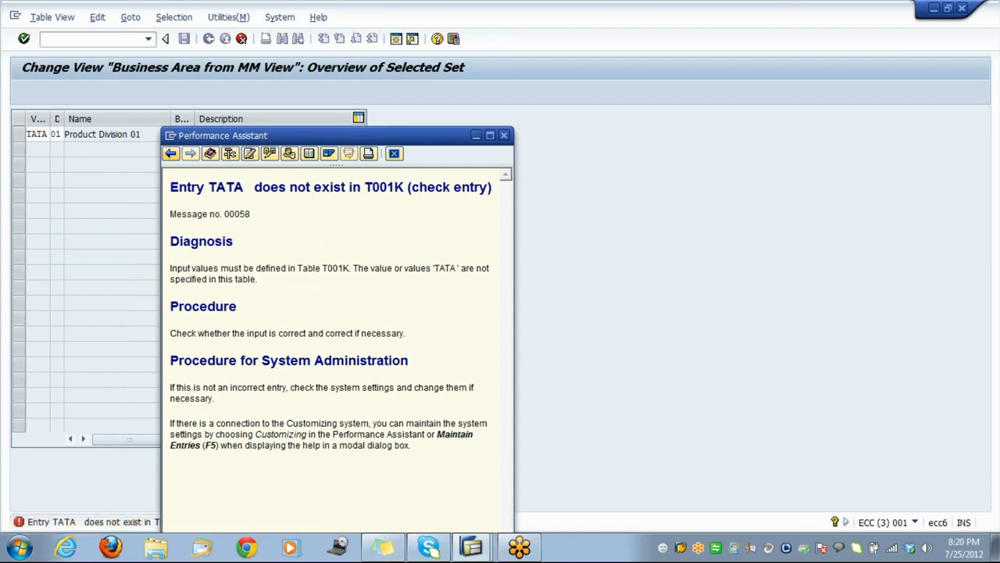
drag(405, 187, 364, 187)
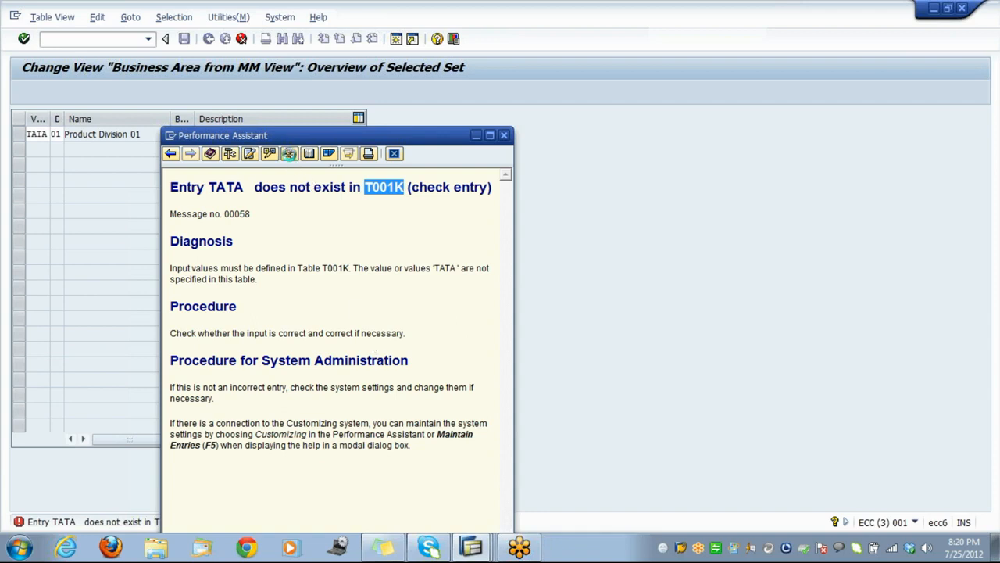
click(289, 153)
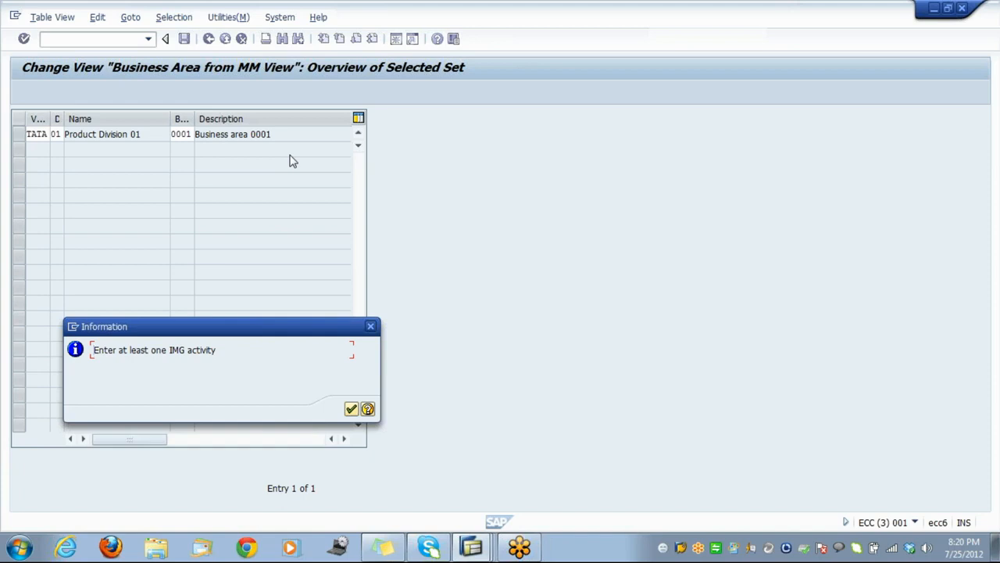
click(350, 410)
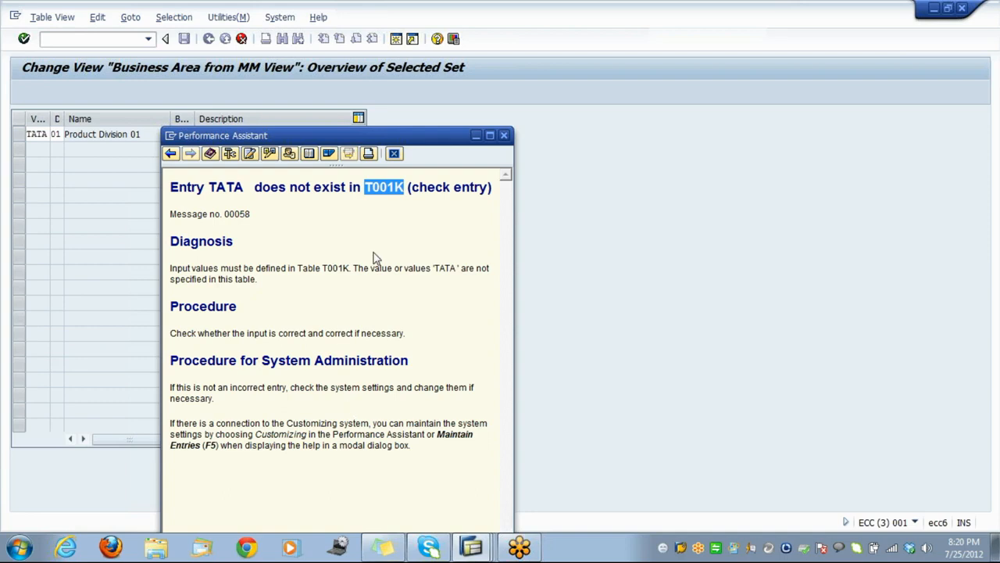
Return to the table maintenance session and try to display and maintain T001K again
click(472, 548)
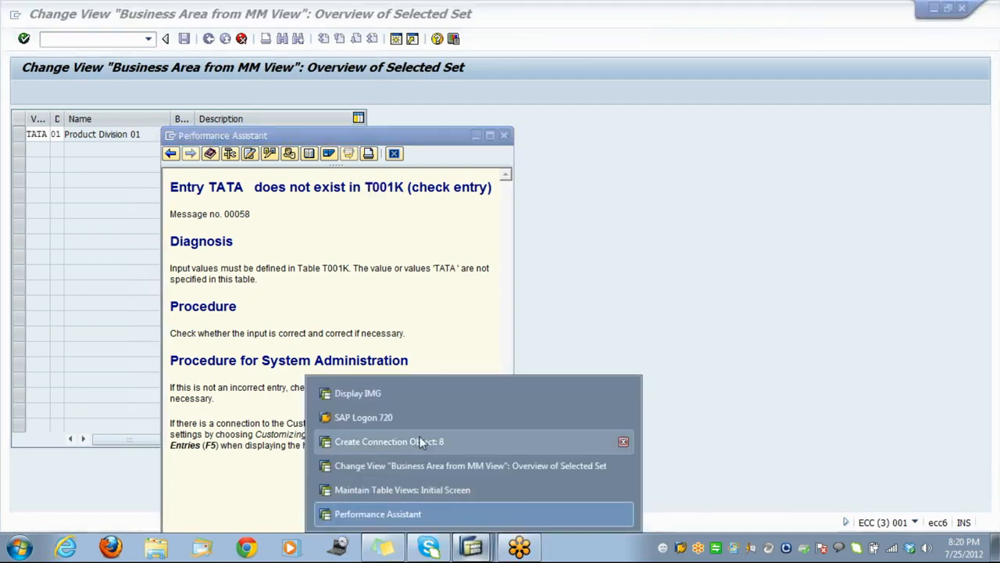
click(422, 492)
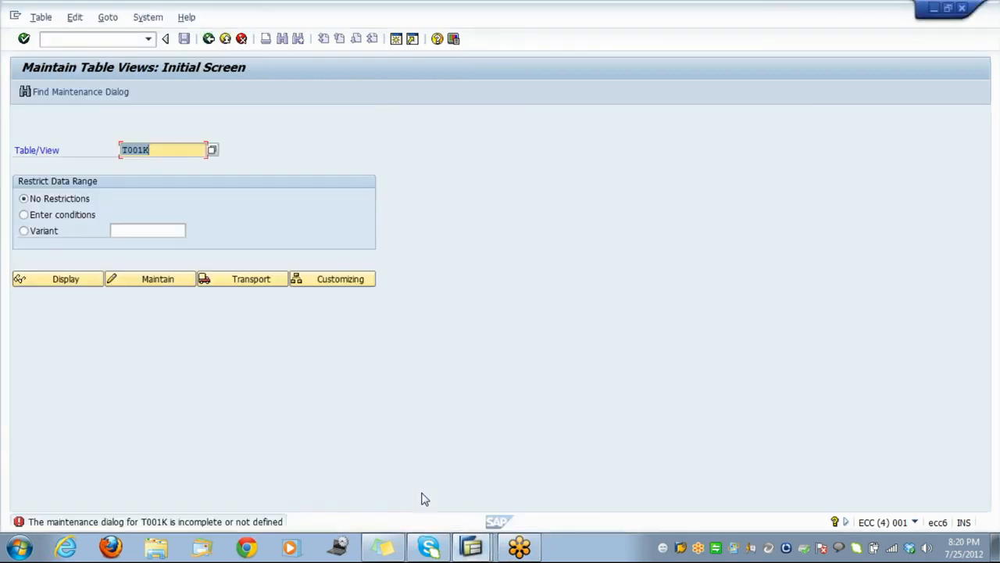
click(422, 492)
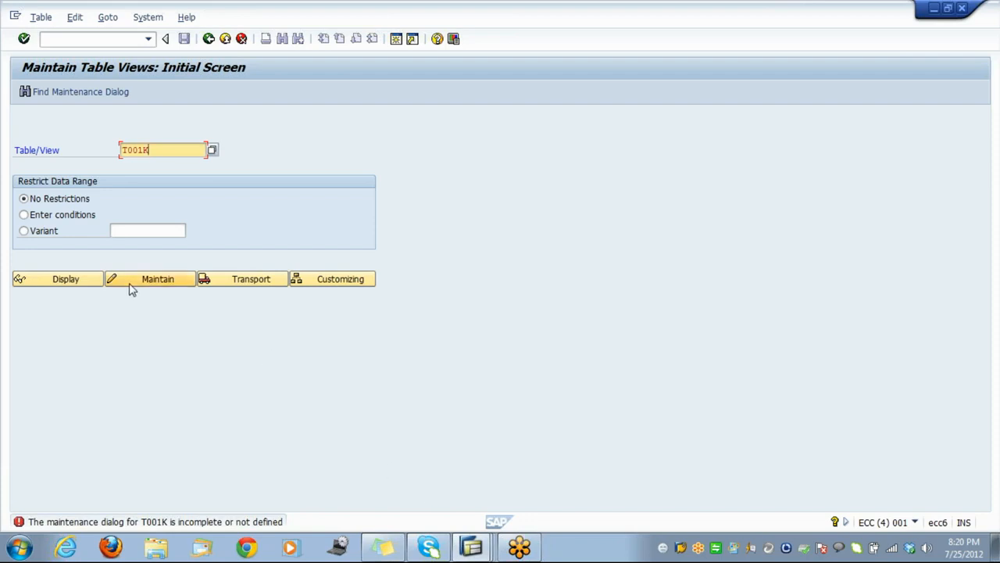
click(78, 282)
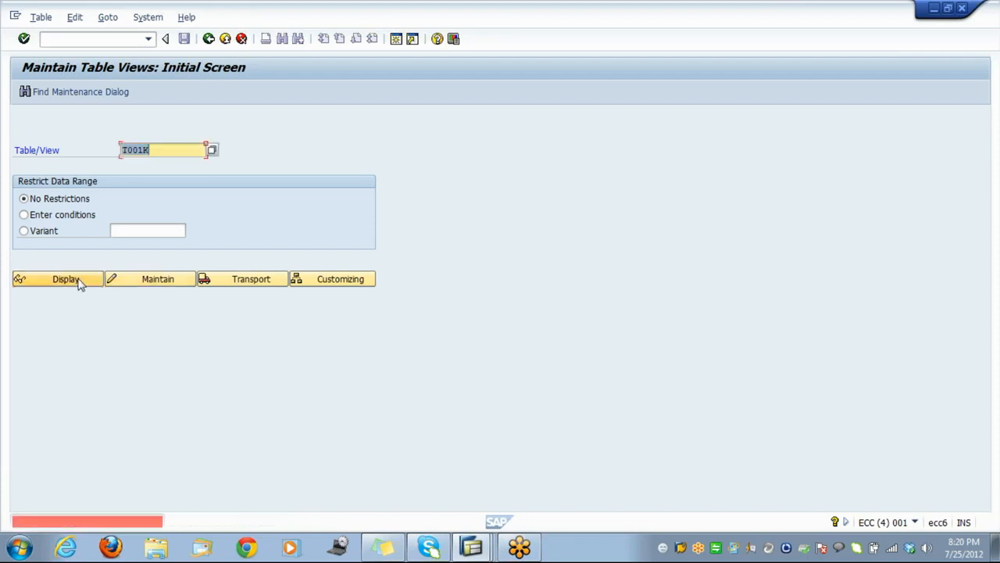
click(123, 285)
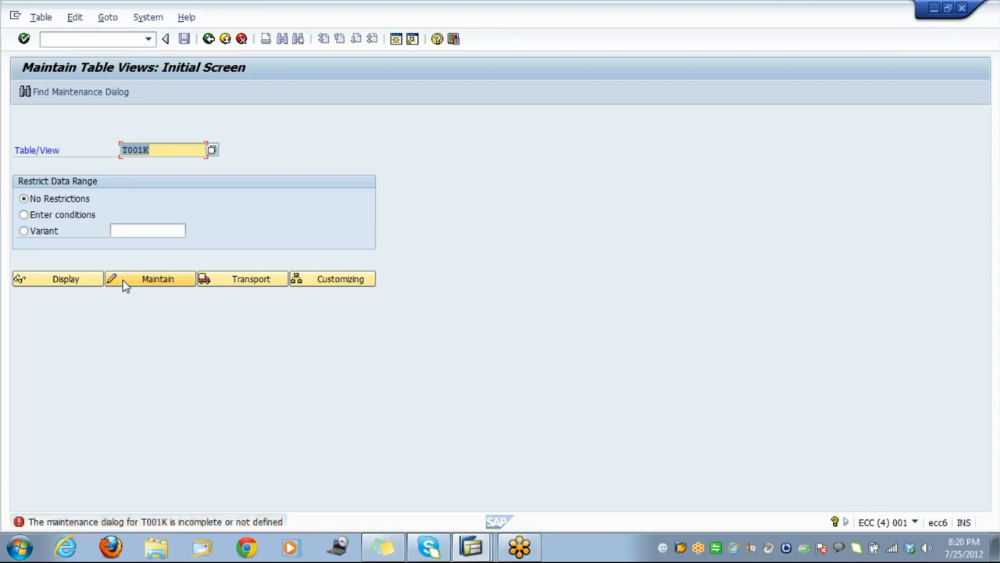
Cancel the copy of the valuation area entry and return to the plant/valuation area allocation selection
click(483, 552)
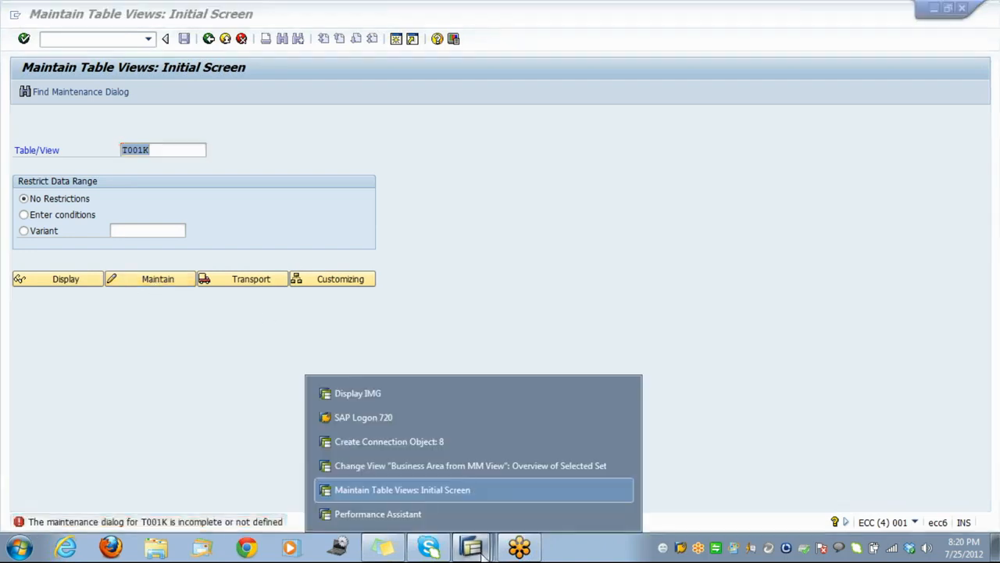
click(439, 466)
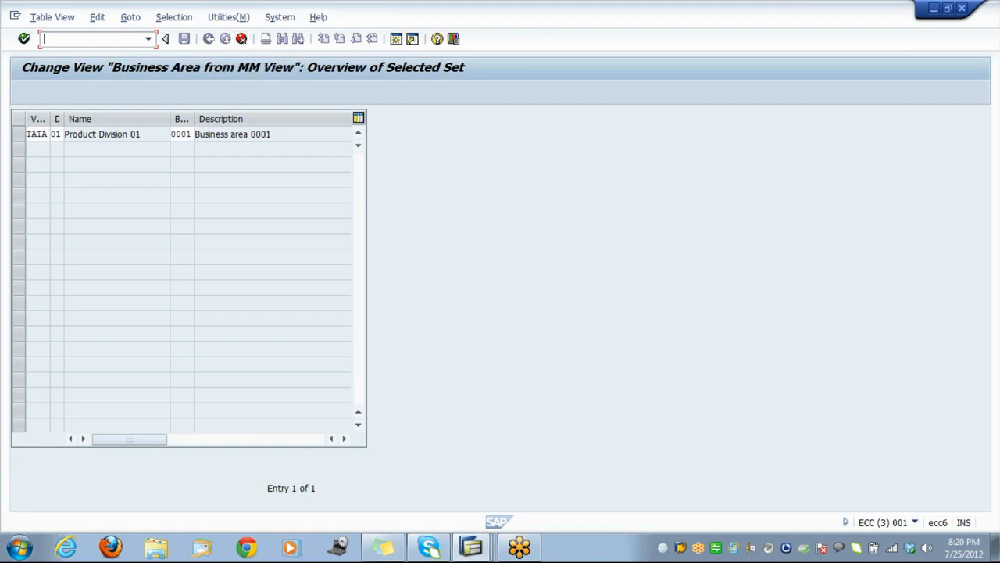
click(244, 42)
click(226, 269)
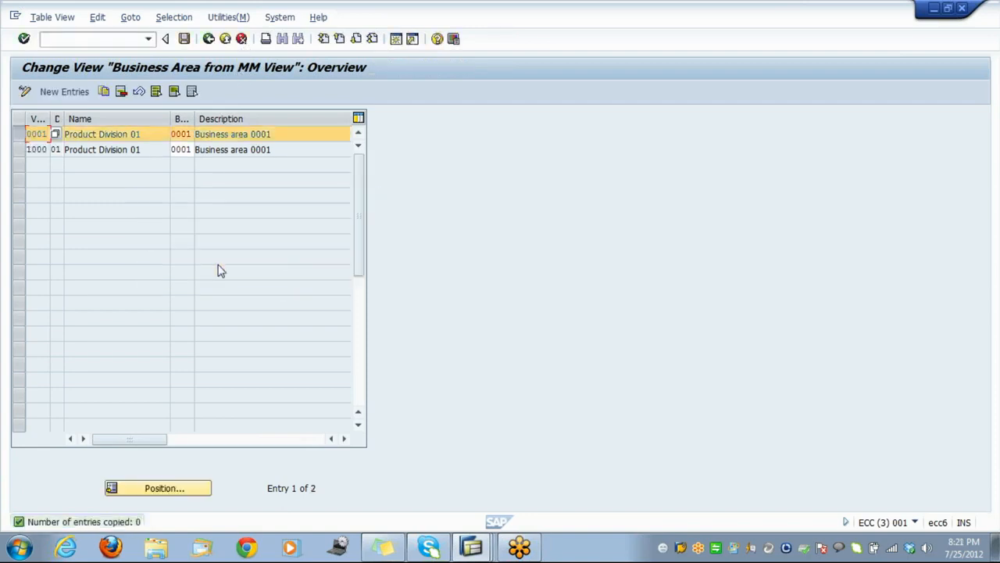
click(185, 39)
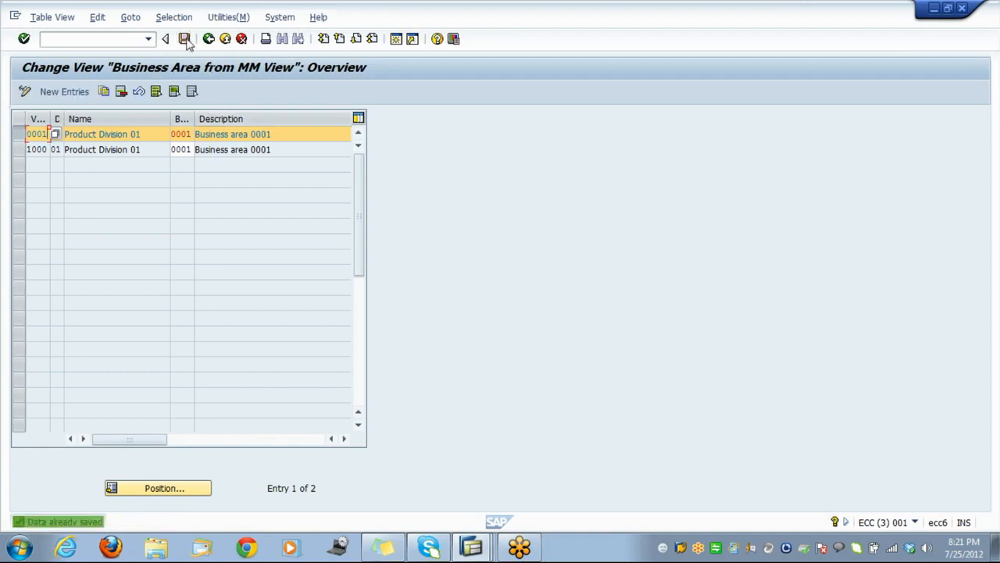
click(241, 39)
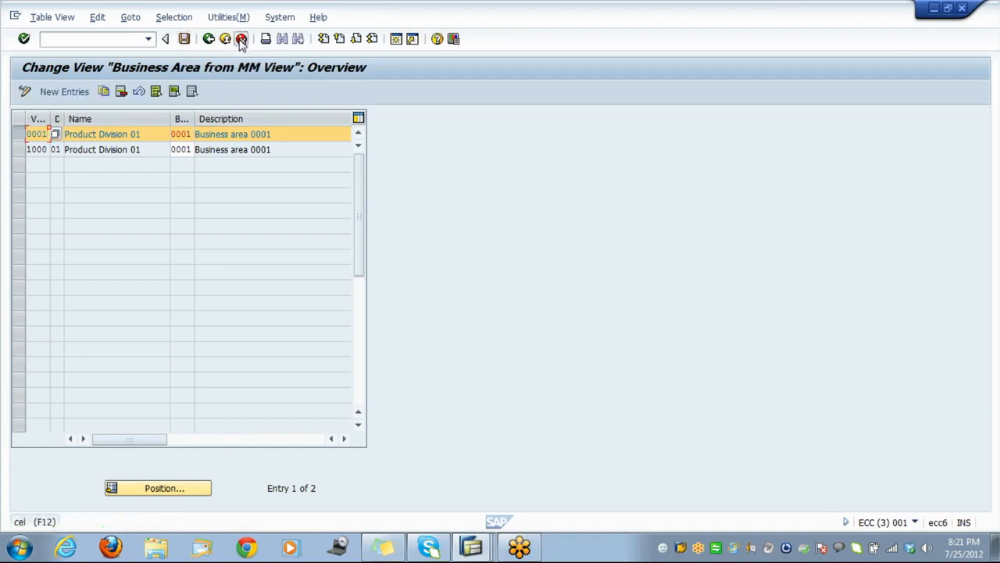
click(241, 39)
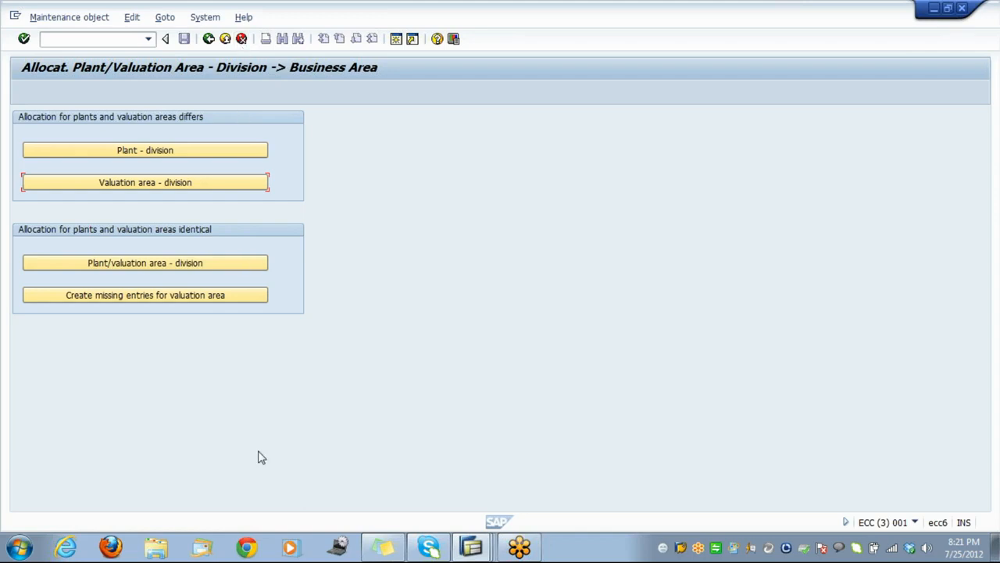
Switch to the connection object session and restart the creation of a connection object with transaction ES55
click(473, 547)
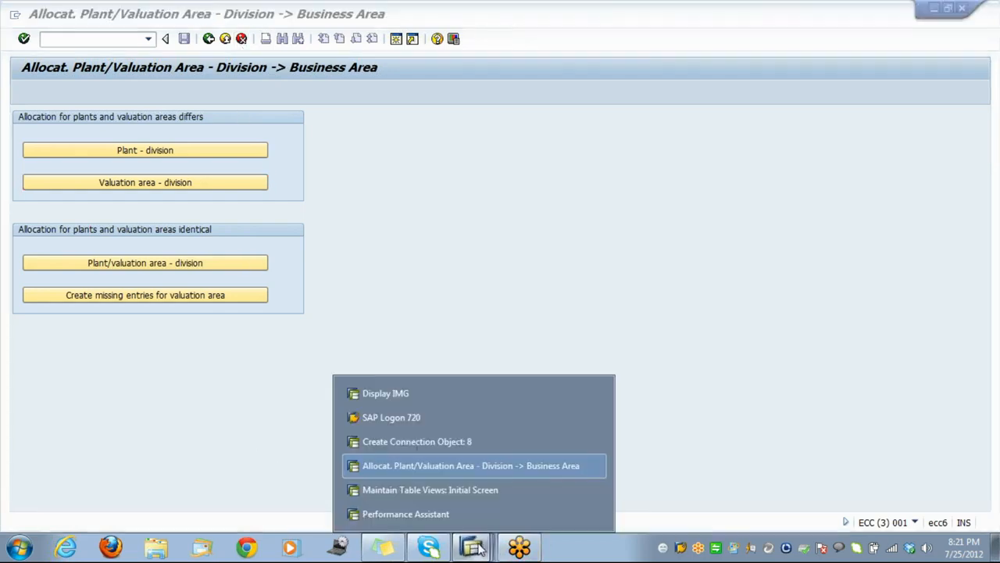
click(420, 443)
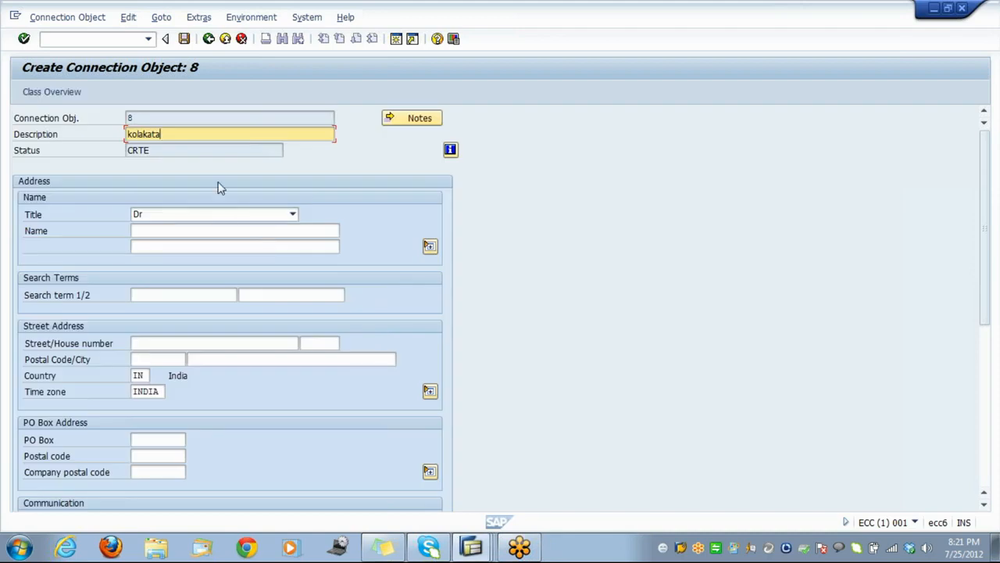
click(93, 39)
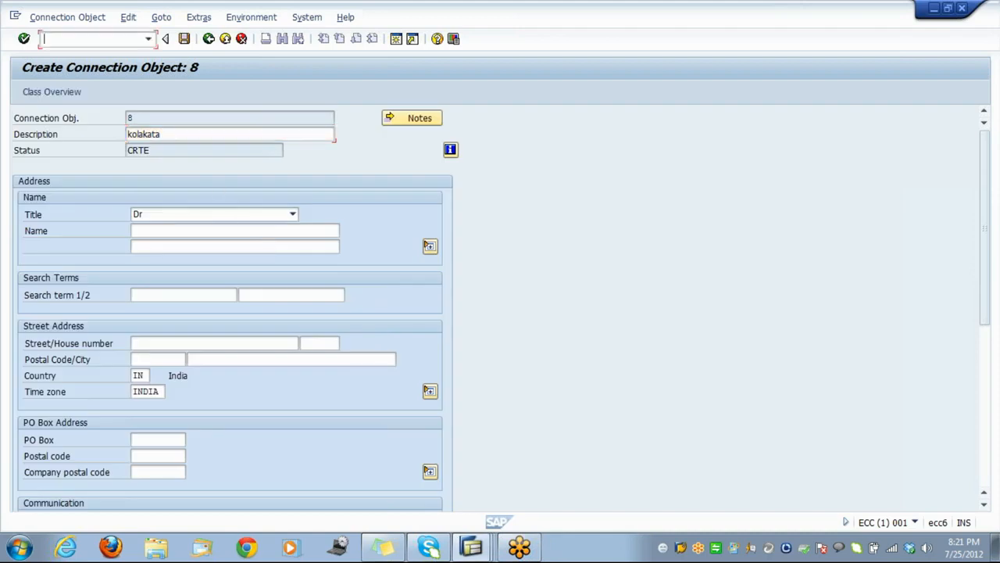
text(/nes55)
key(Return)
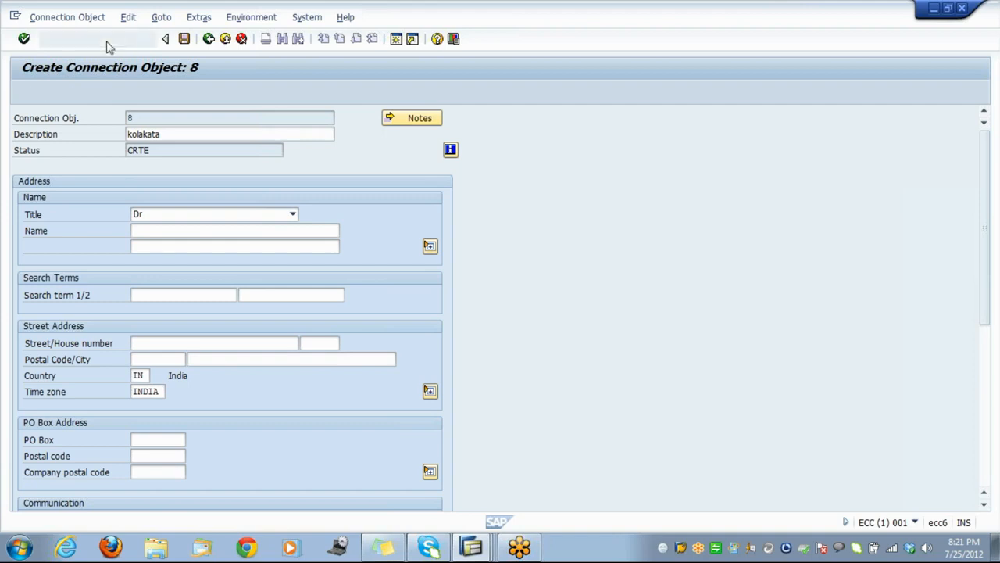
key(Return)
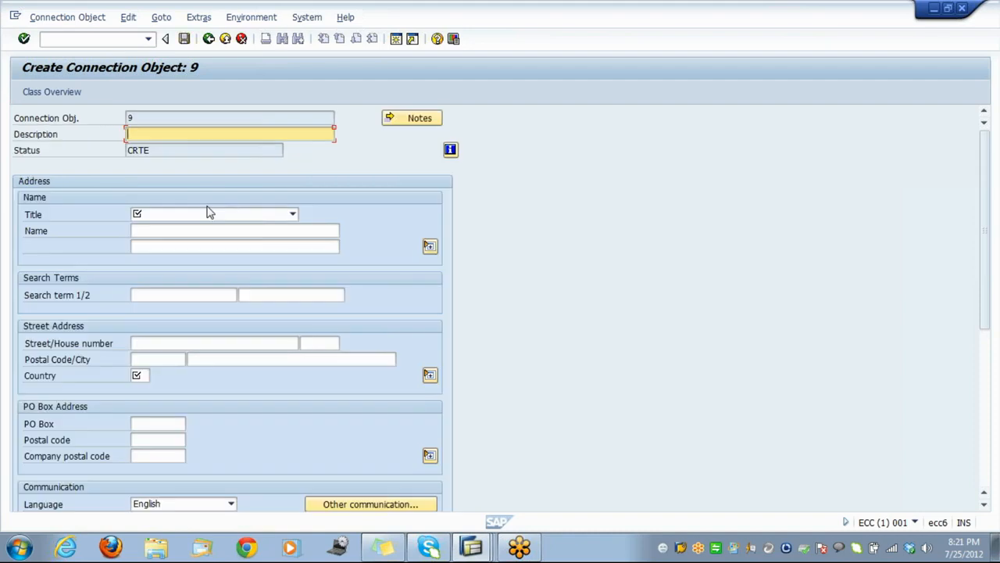
Fill in the connection object's description as kolakata, its title as Dr and its address country as IN
key(Down)
key(Return)
click(207, 216)
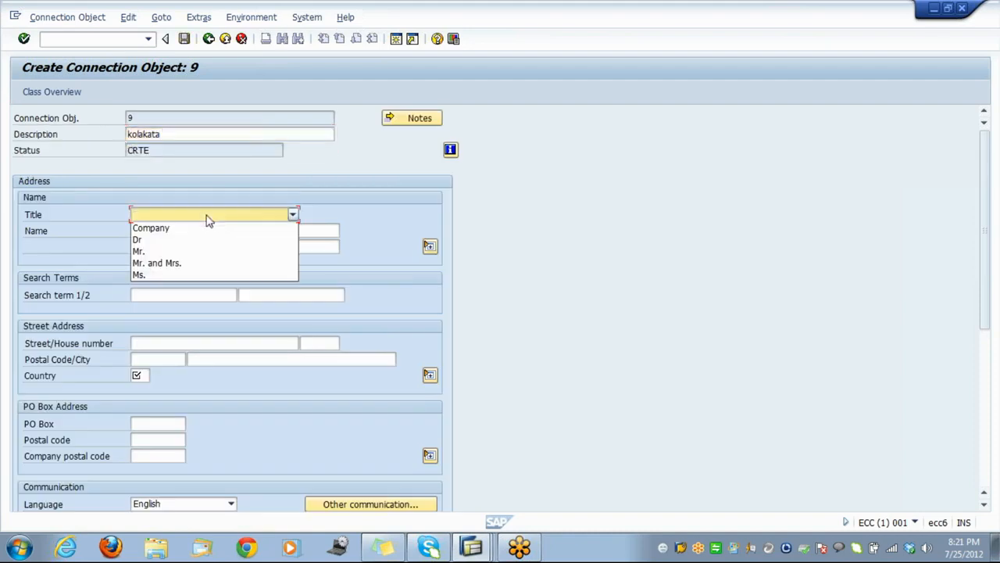
click(197, 240)
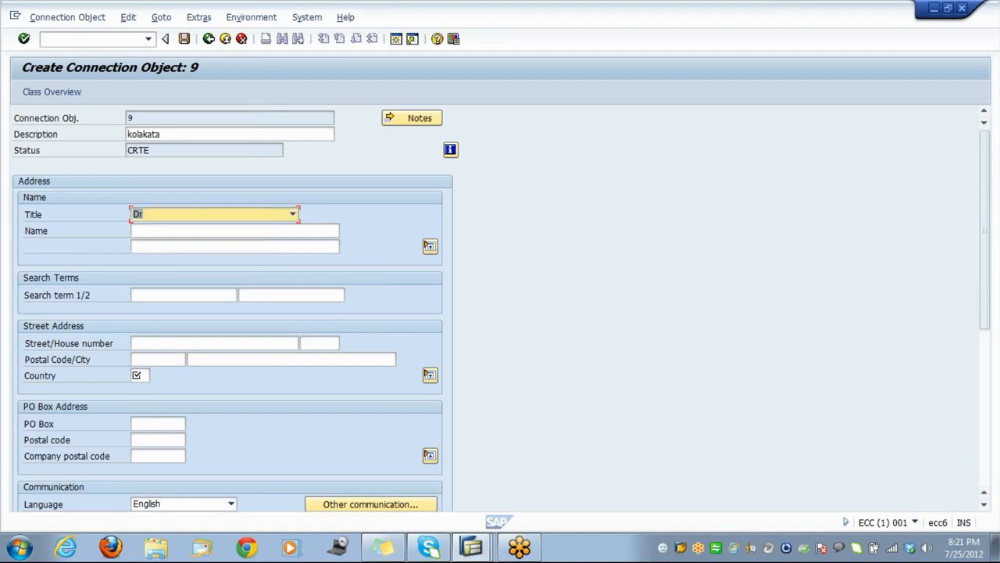
click(139, 376)
text(in)
Set the regional structure grouping in the connection object's attributes to 02 (tata) and validate the data
key(Tab)
key(Tab)
key(Tab)
key(Tab)
key(Tab)
key(Tab)
key(Tab)
key(Tab)
key(Tab)
key(Tab)
key(Tab)
key(Tab)
key(Tab)
key(Tab)
key(Tab)
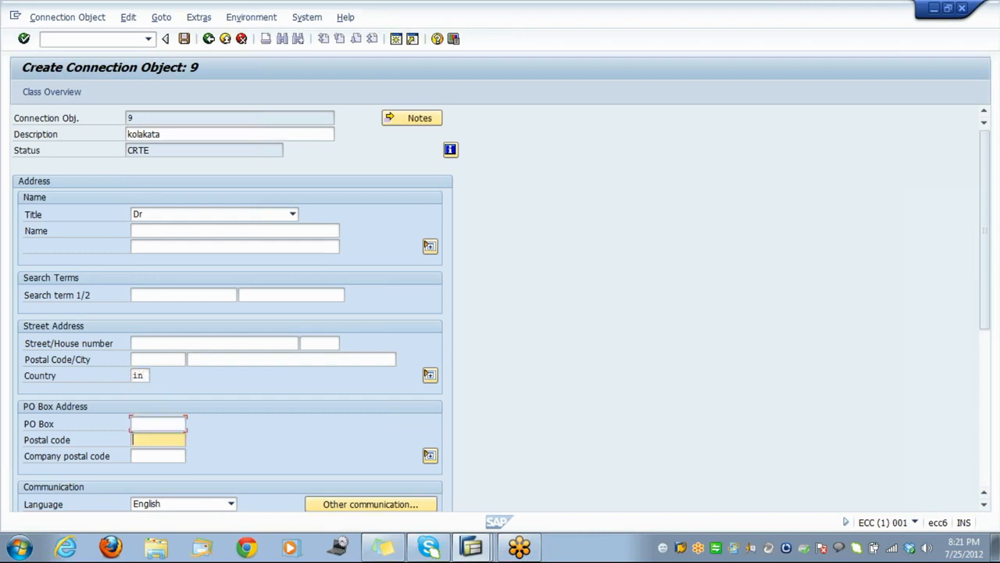
key(Tab)
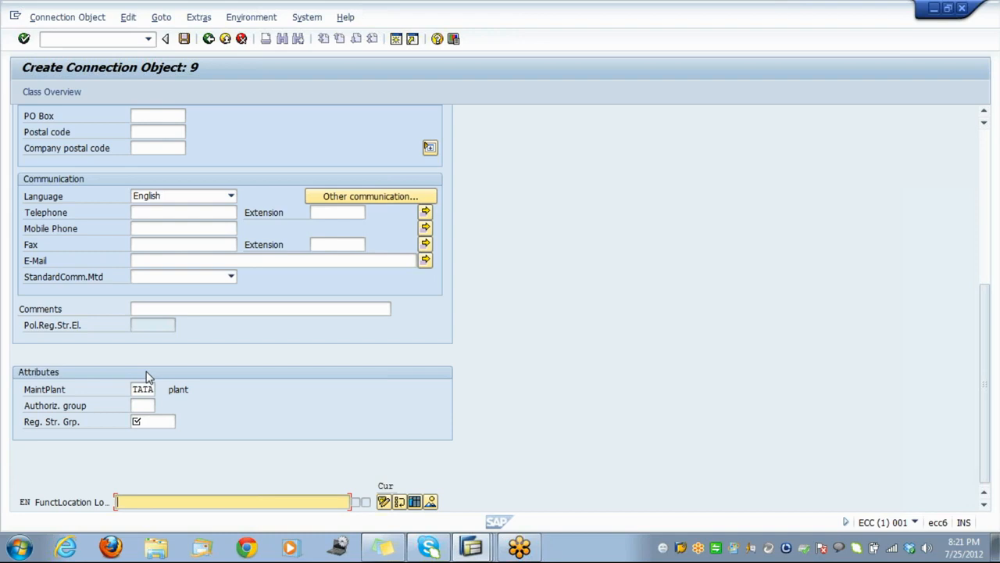
click(147, 426)
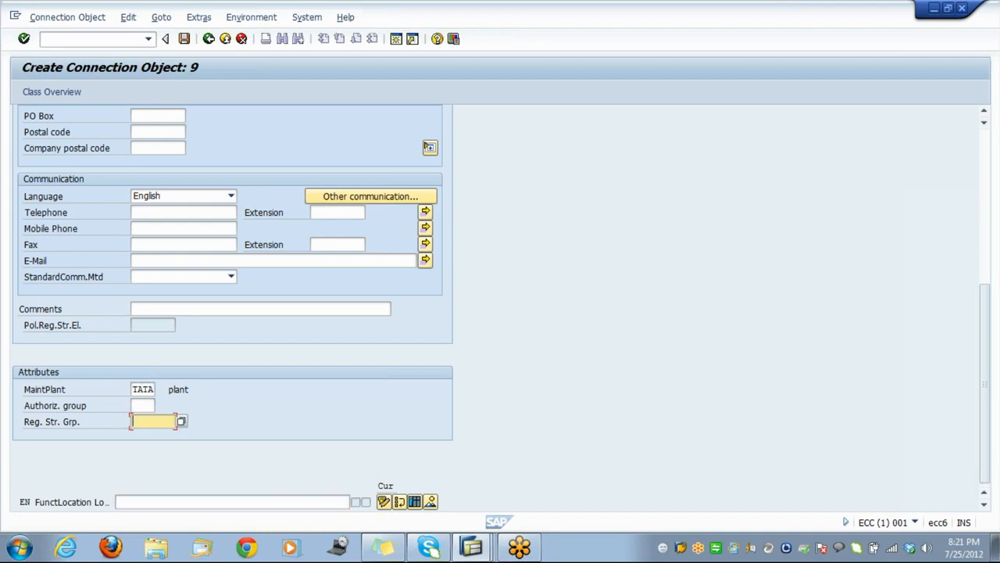
text(tata)
key(Return)
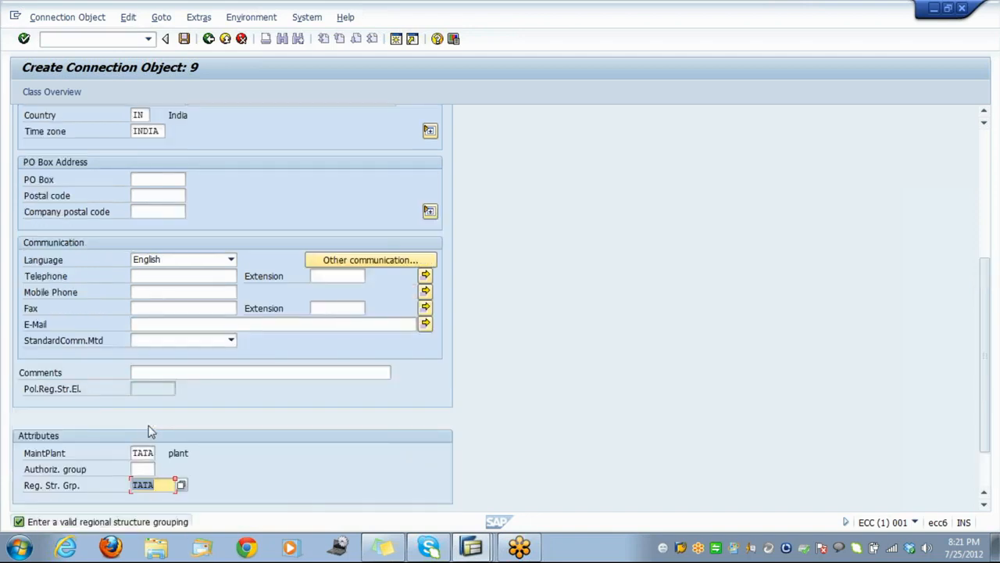
key(Return)
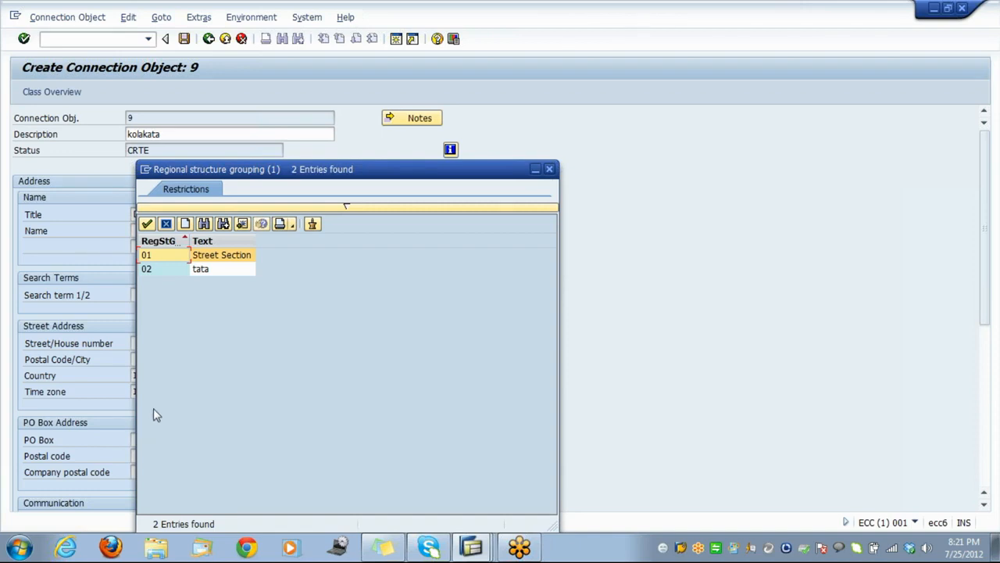
double_click(189, 271)
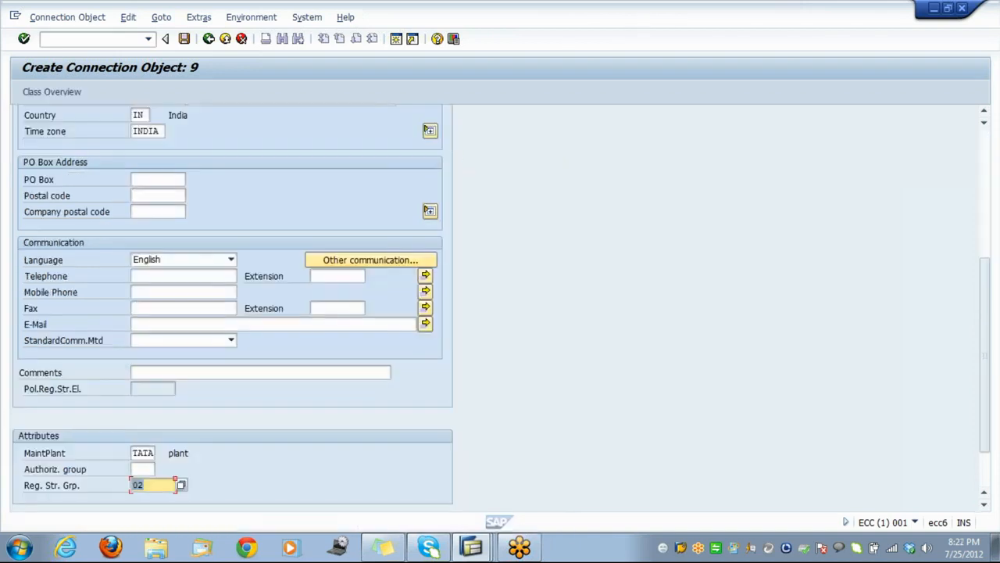
key(Return)
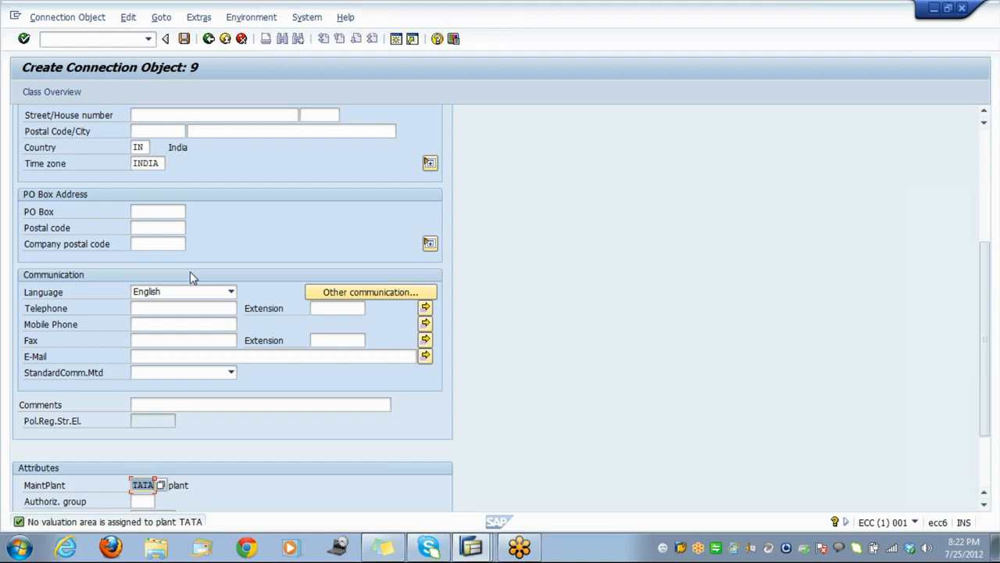
Switch to the plant/valuation area allocation session and start new entries in the valuation area–division assignment
click(475, 548)
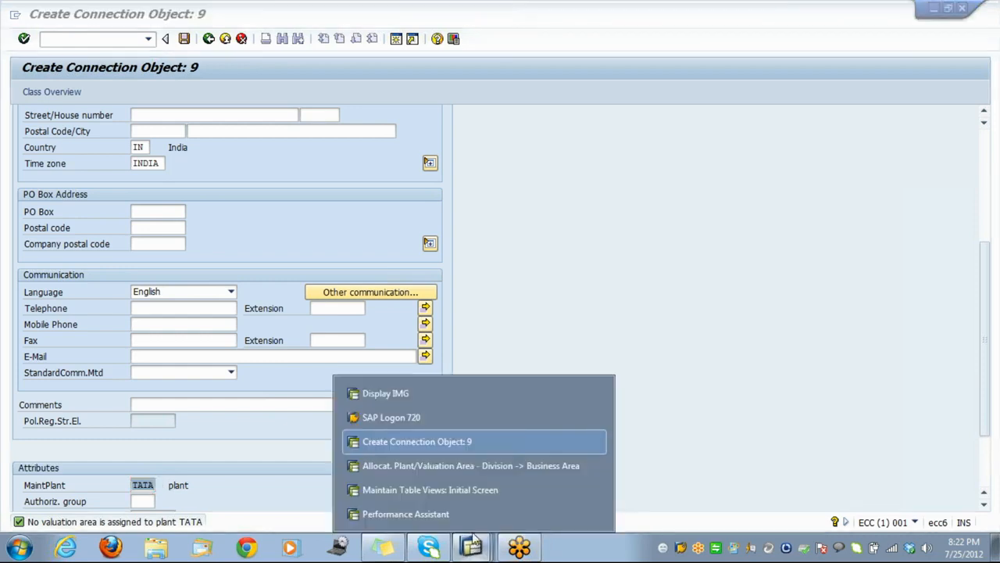
click(457, 467)
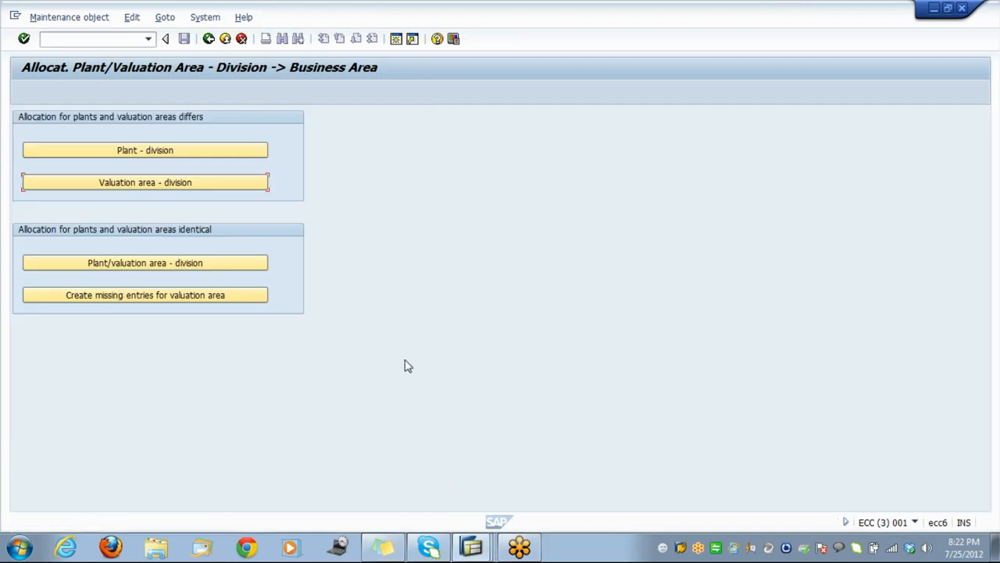
click(190, 183)
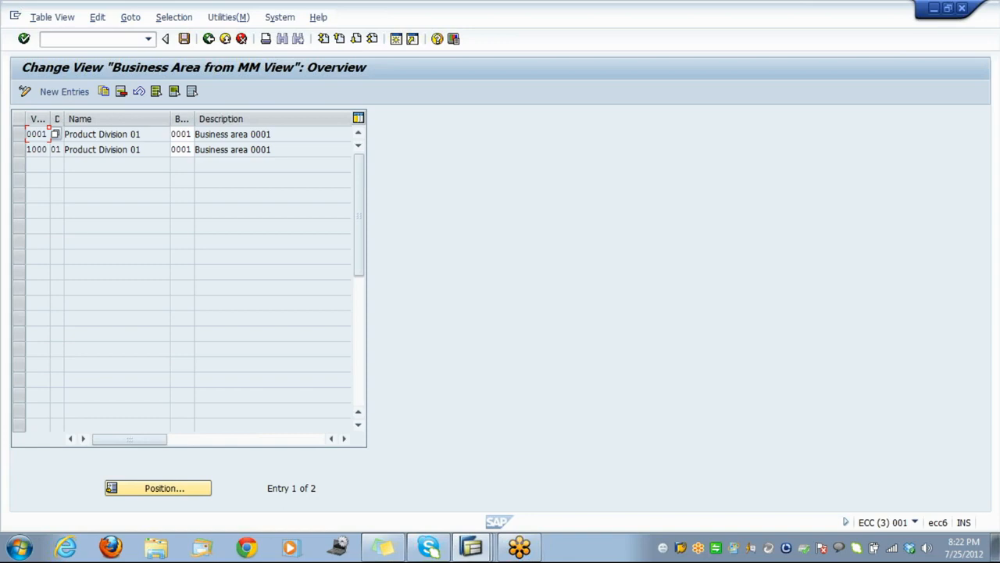
click(21, 136)
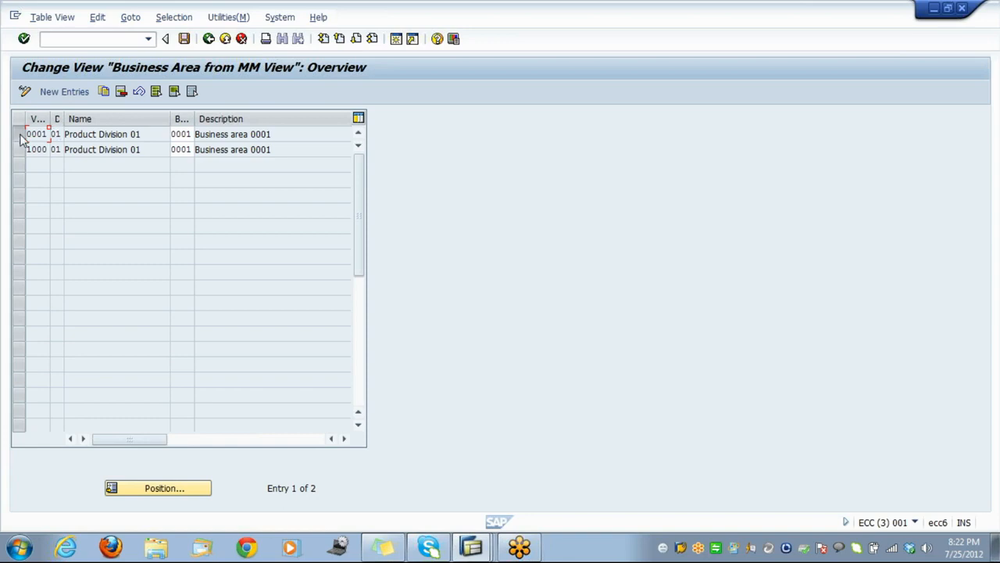
click(64, 91)
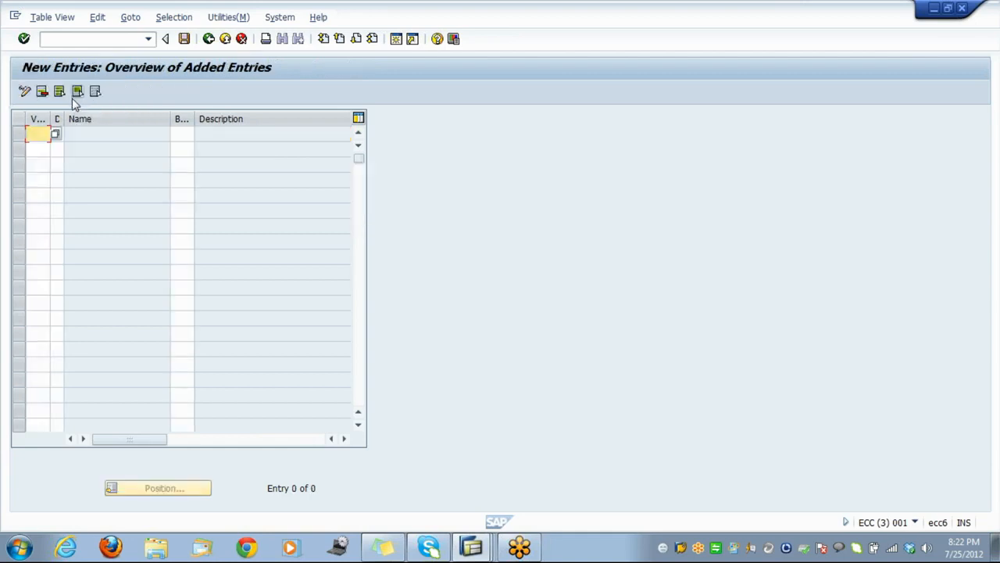
Choose valuation area 0001 and division 10 (ELECTRICITY) for the new entry
click(56, 137)
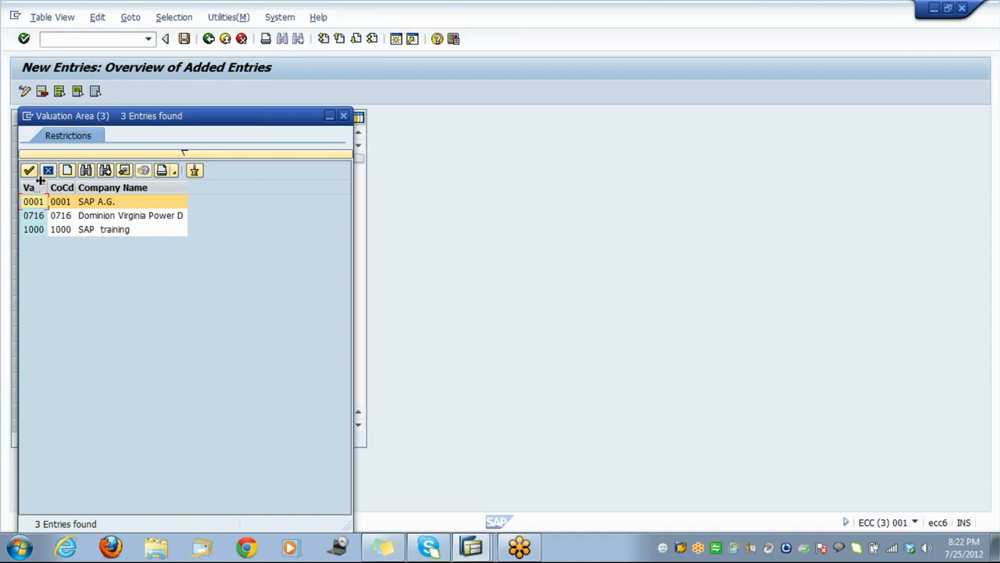
click(76, 229)
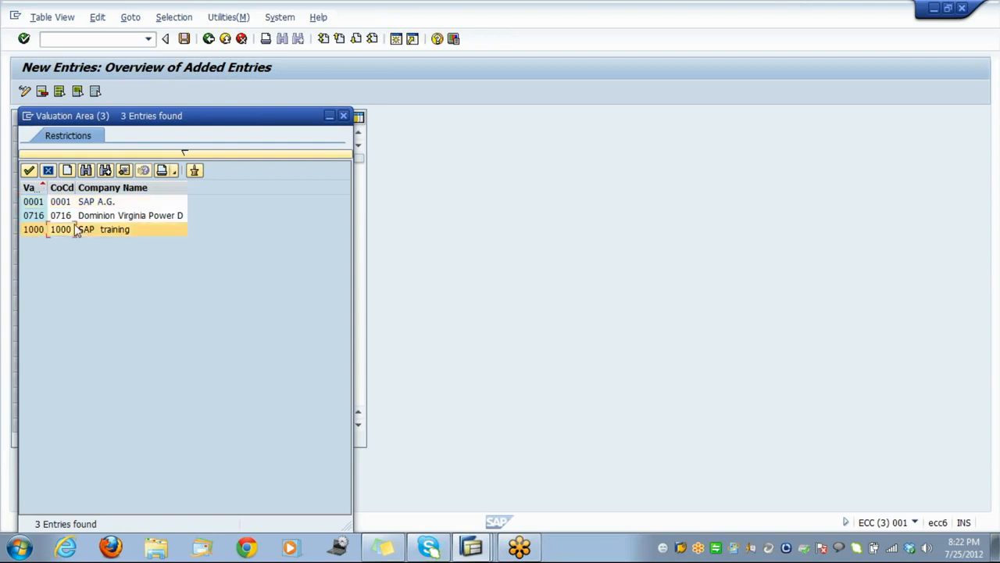
click(70, 203)
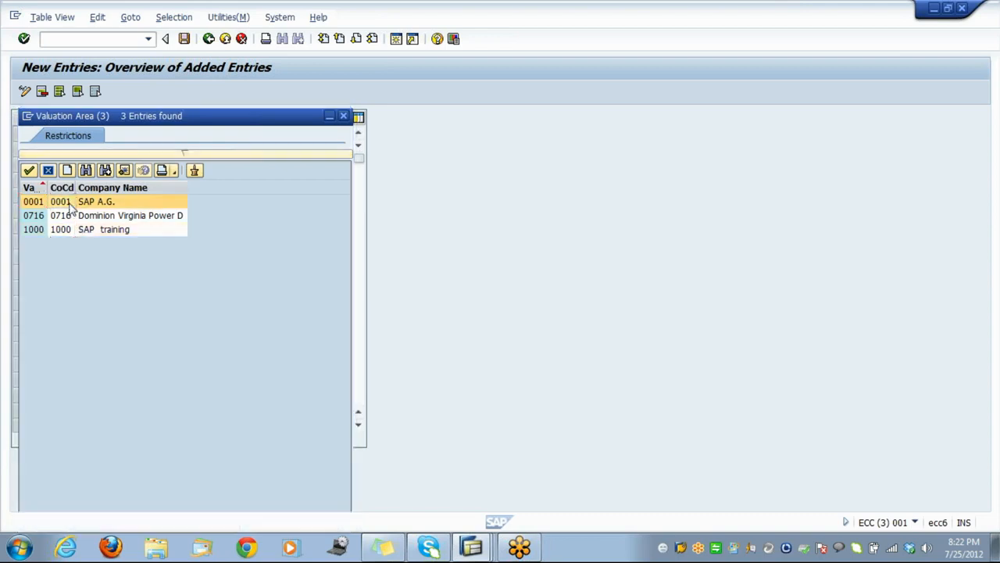
double_click(70, 203)
key(Tab)
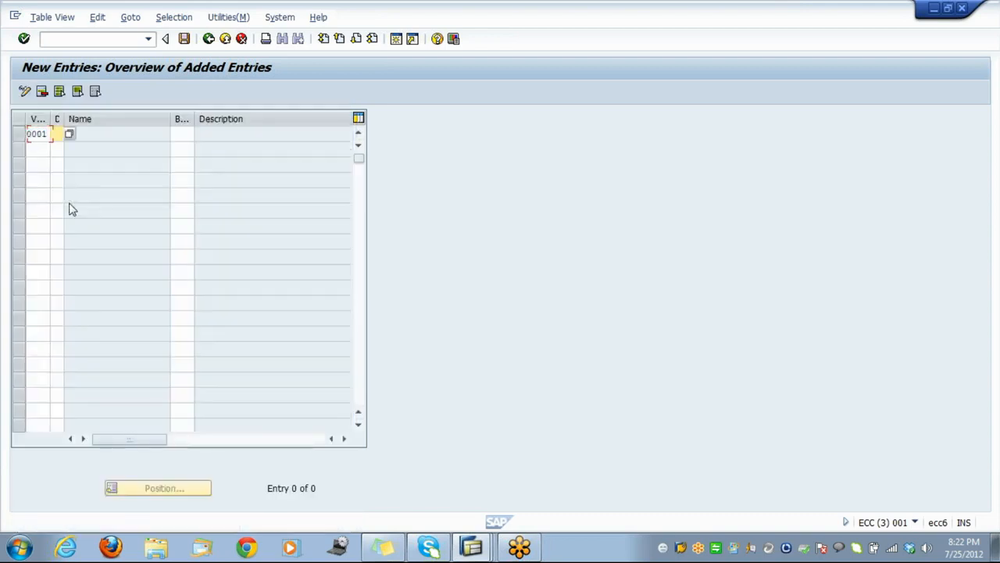
click(70, 135)
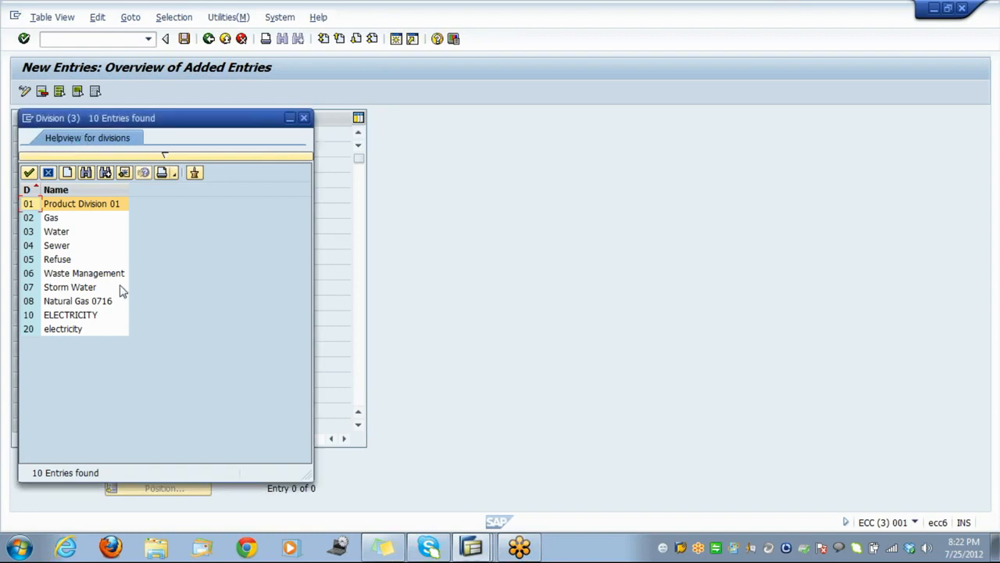
click(87, 316)
double_click(88, 316)
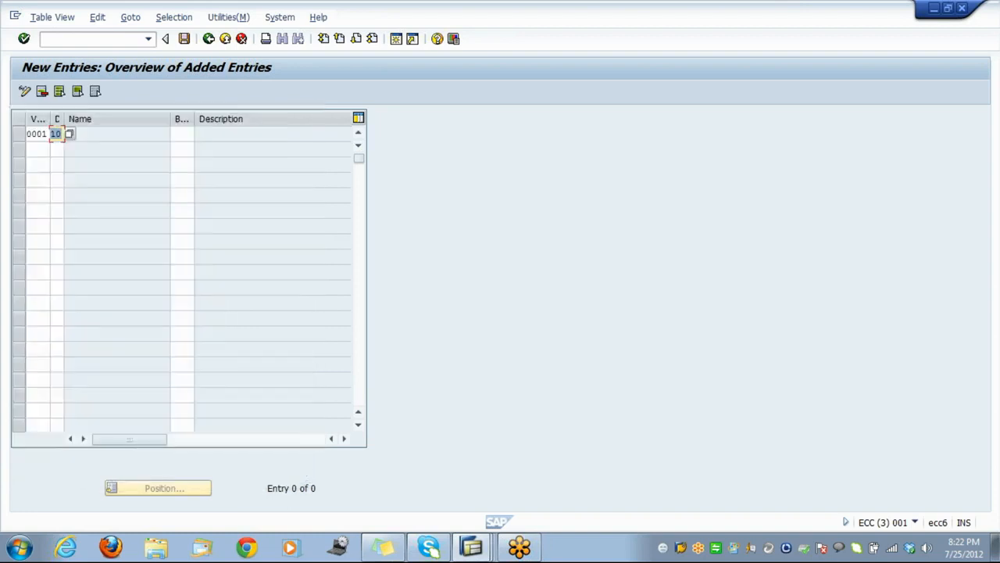
Assign business area 0001 to the new entry, save it, and return to the allocation selection
click(182, 133)
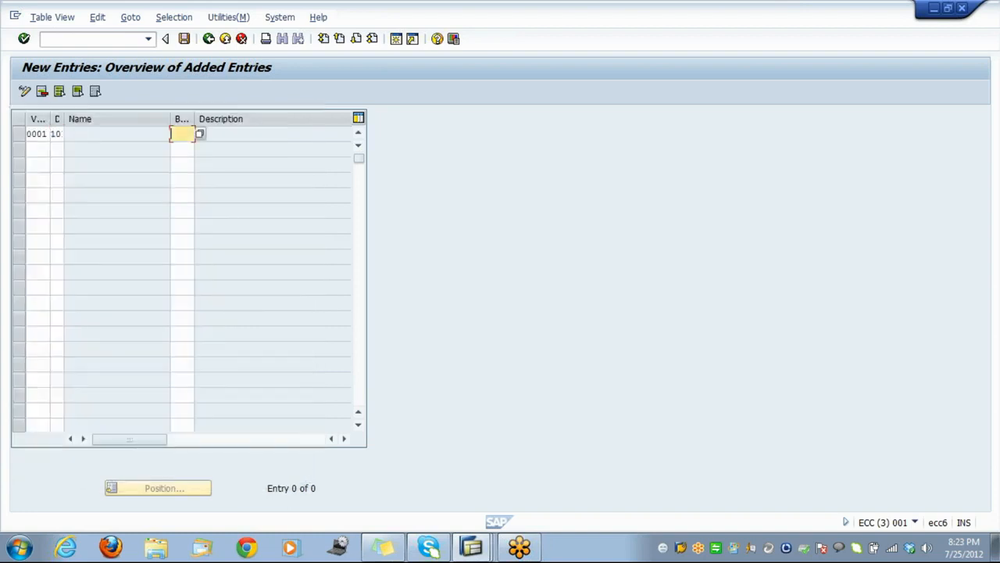
text(0001)
key(Return)
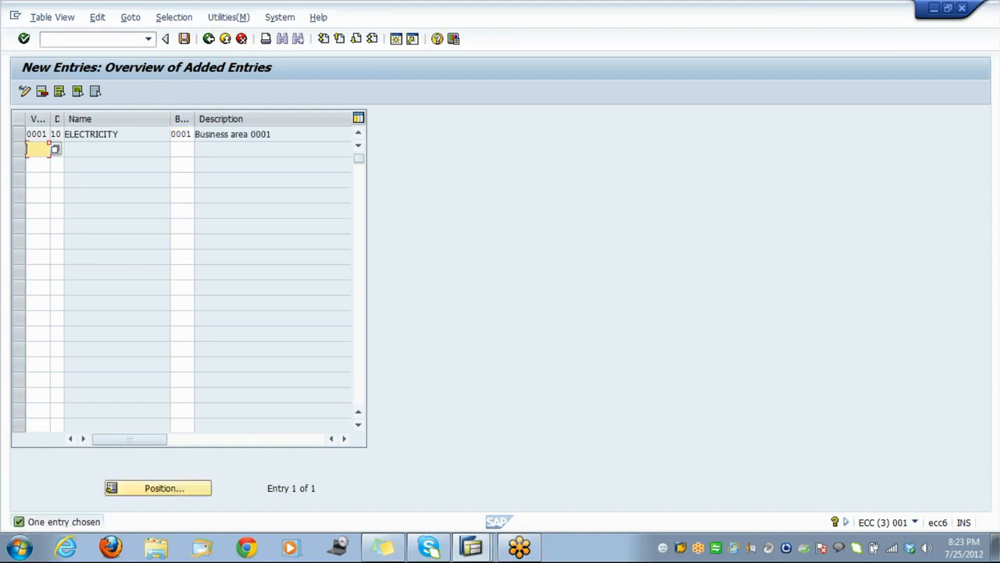
click(184, 39)
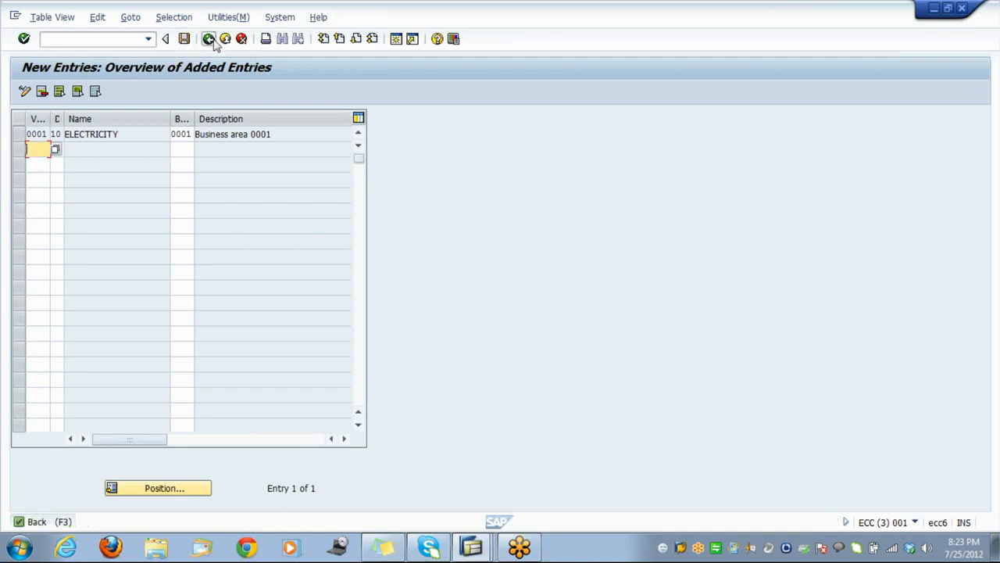
click(211, 39)
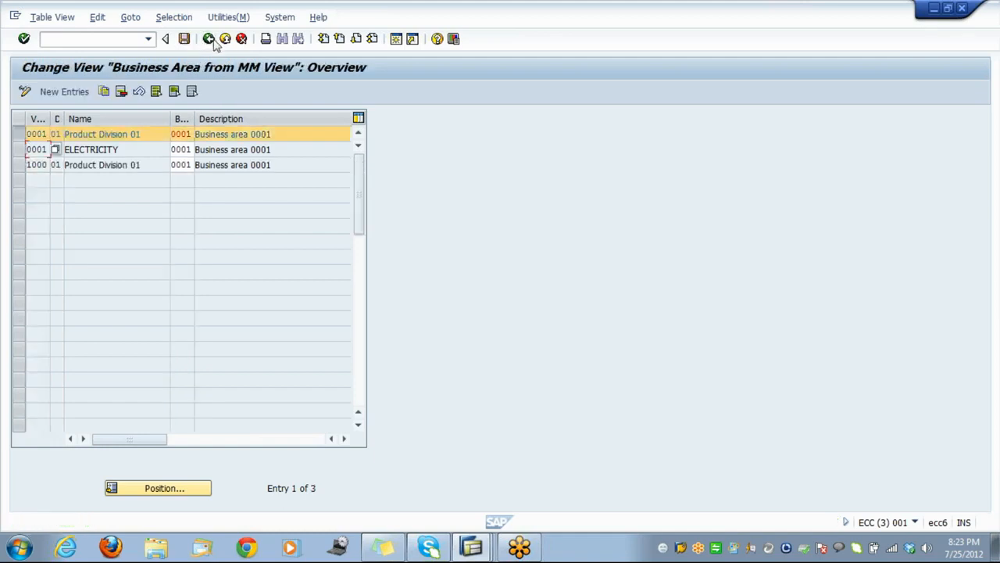
click(209, 39)
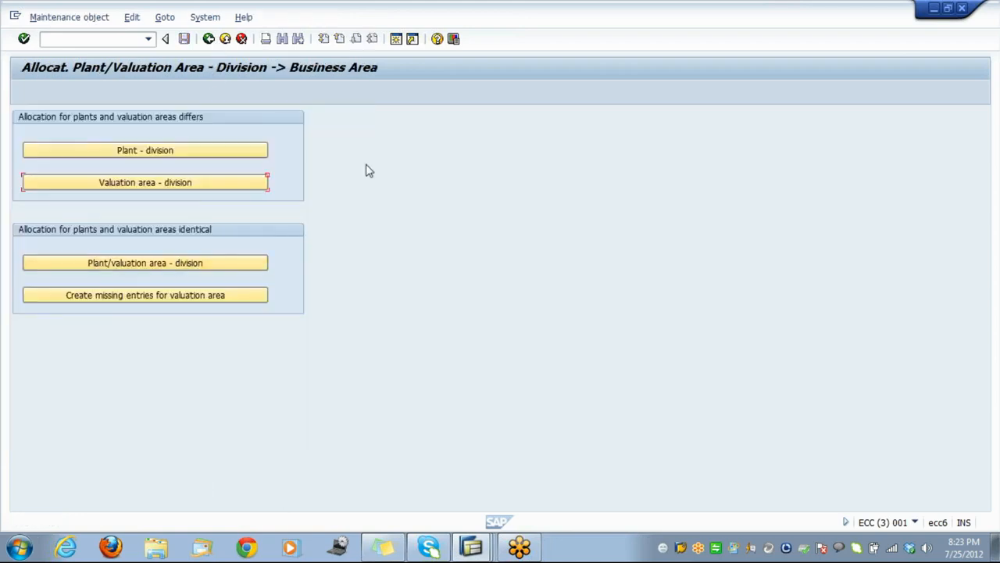
Review the TATA entries in the identical plant/valuation area–division assignment, and return to the allocation selection
click(189, 264)
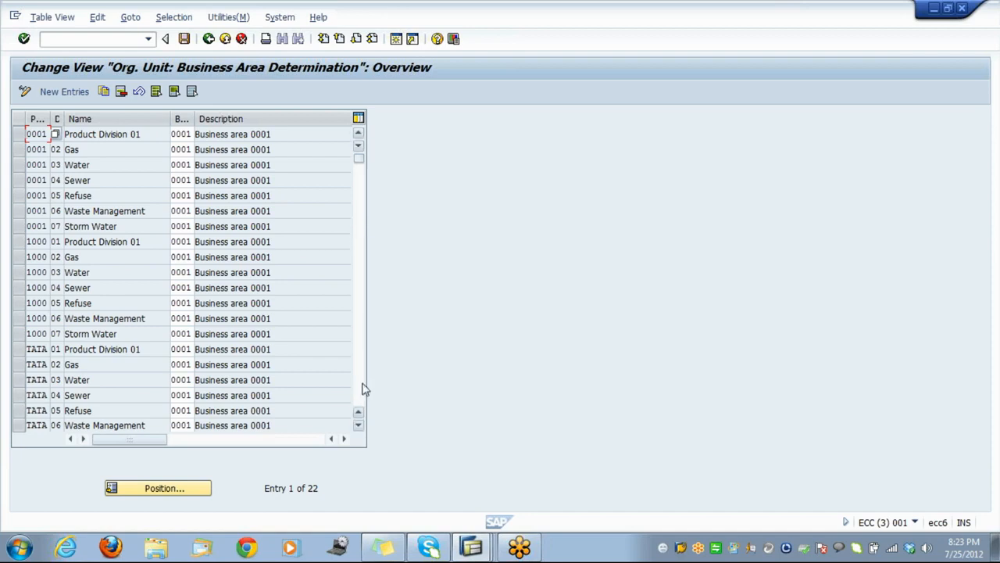
click(359, 425)
click(359, 425)
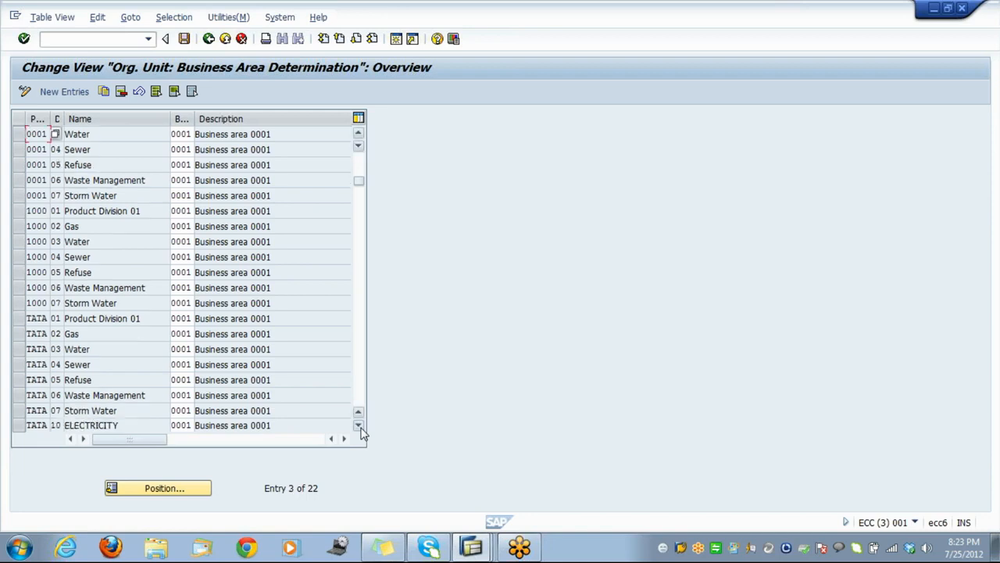
click(359, 425)
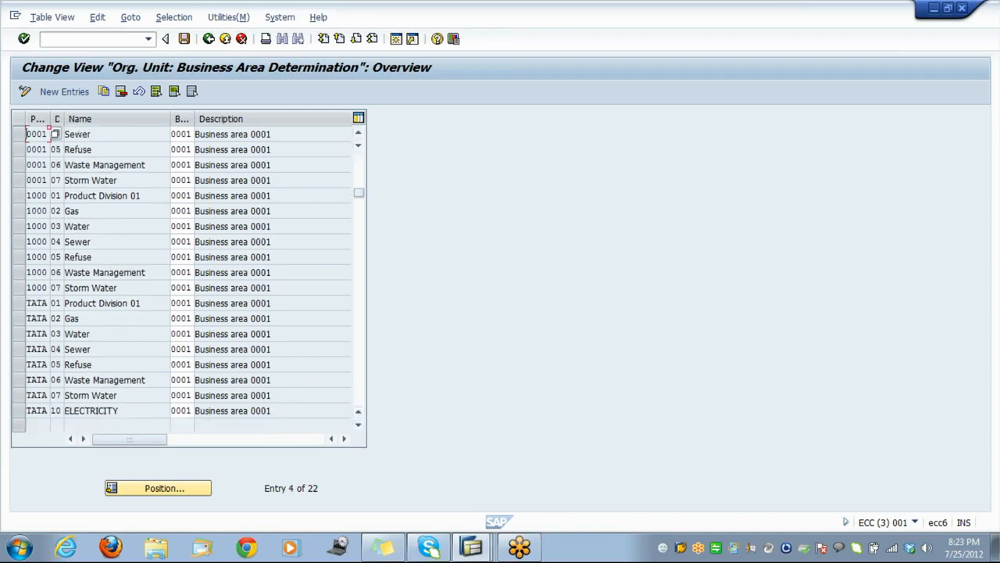
click(209, 39)
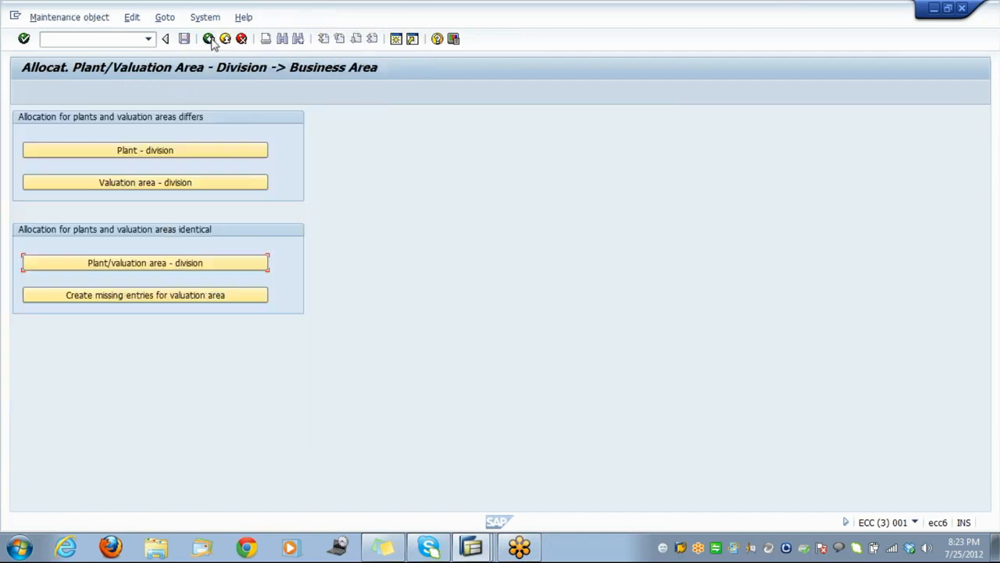
Create the missing business area entries for valuation areas under customizing request ECCK900021, and return to the allocation selection
click(123, 297)
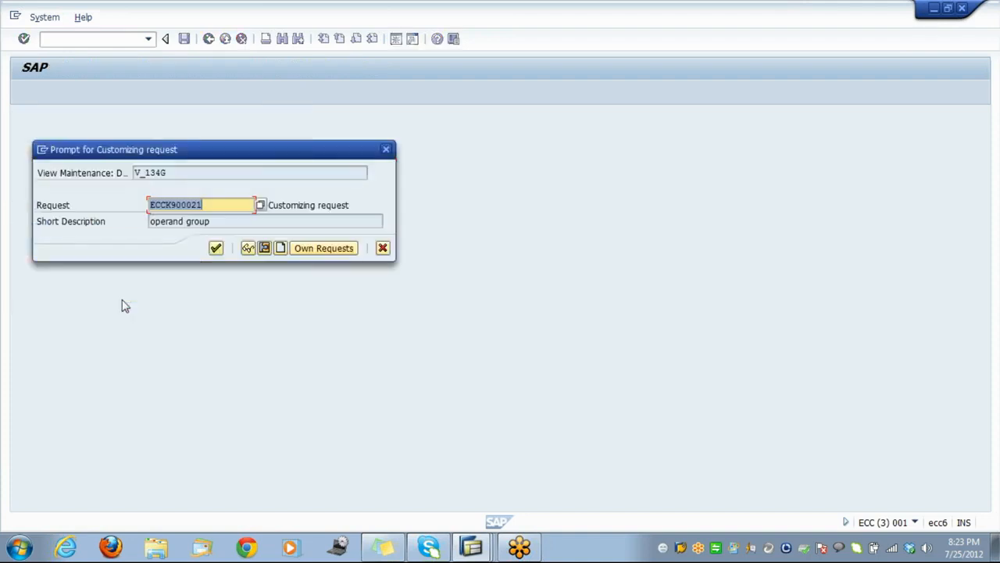
click(216, 247)
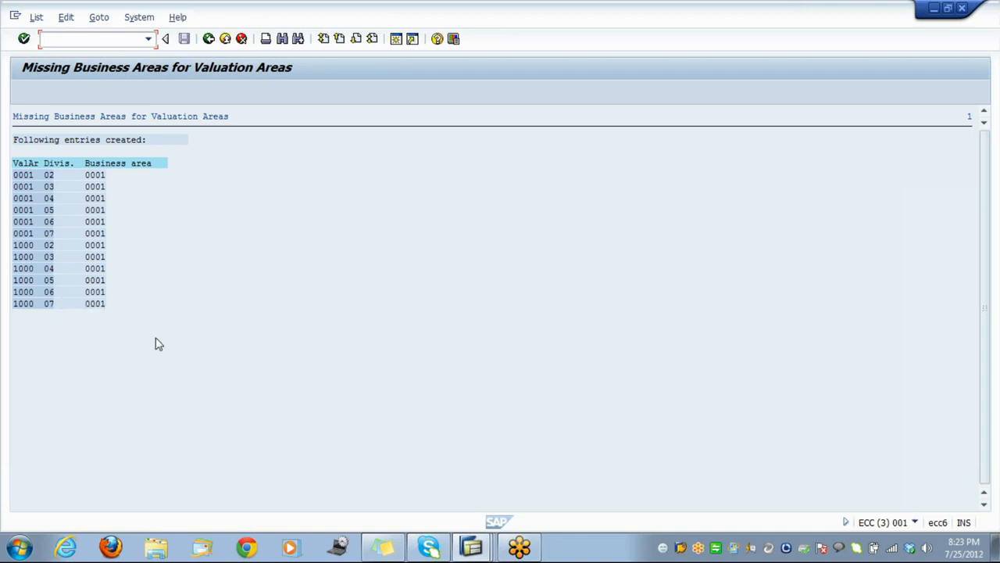
click(208, 39)
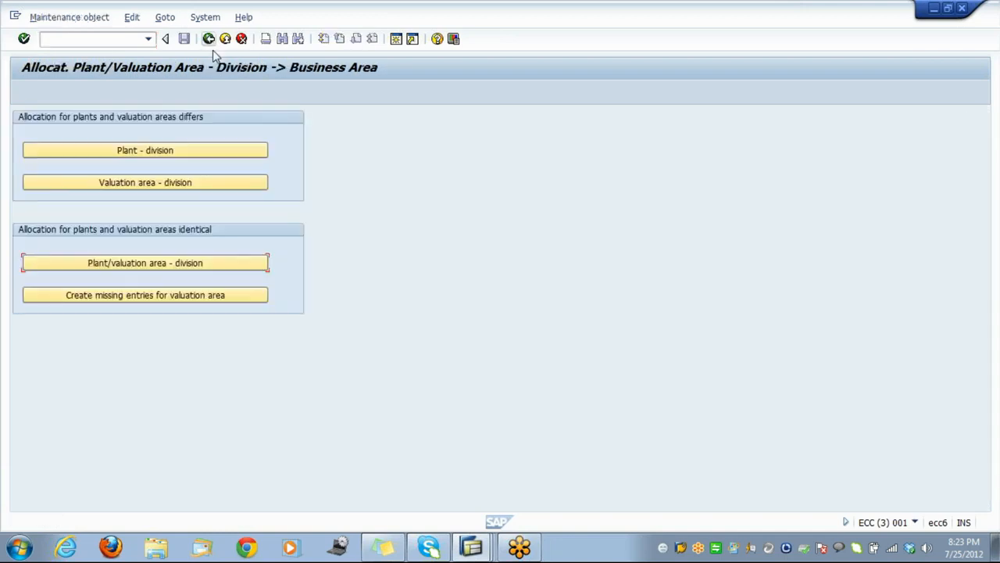
Switch to the connection object session, restart transaction ES55, and start a new connection object without a number or template
click(473, 548)
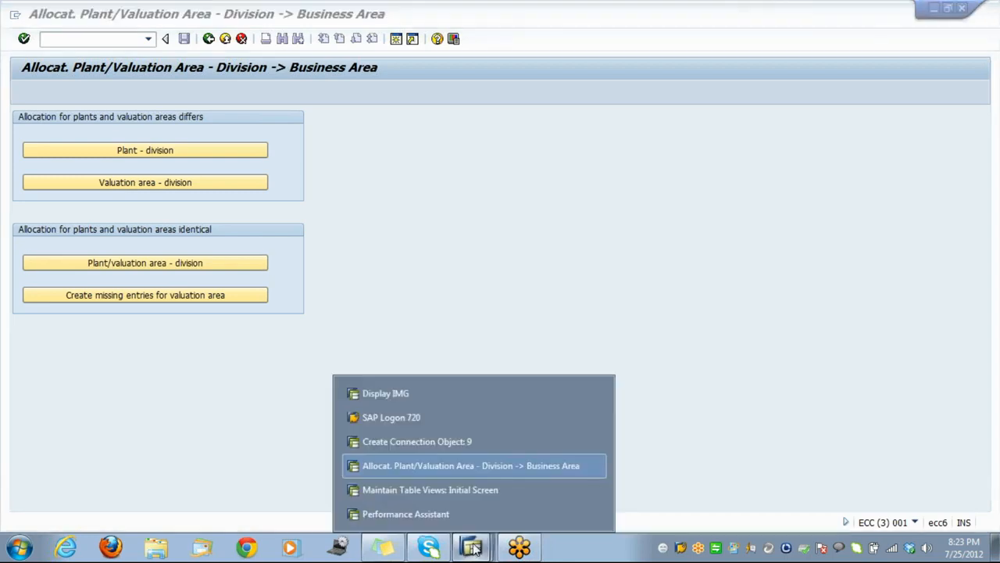
click(446, 442)
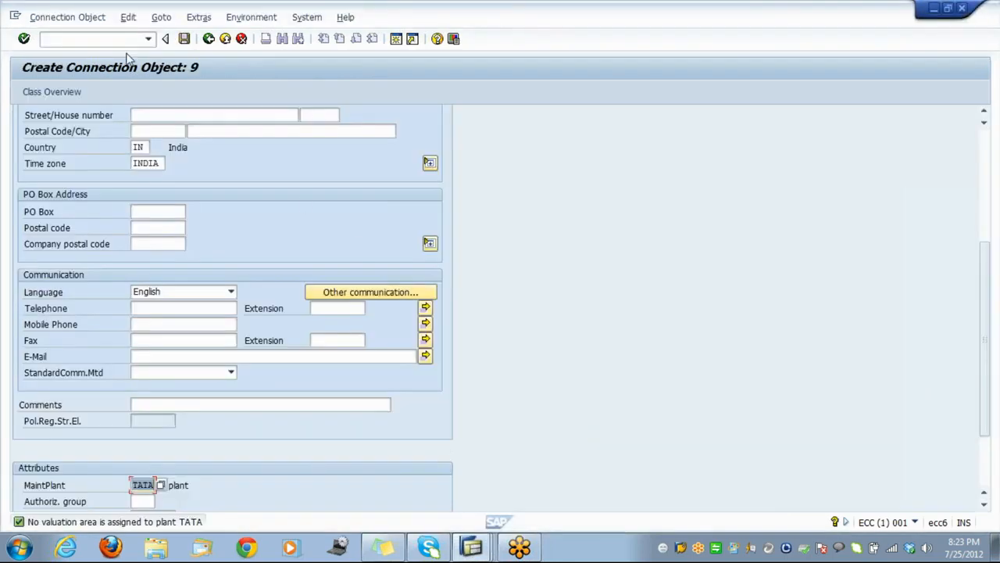
click(94, 39)
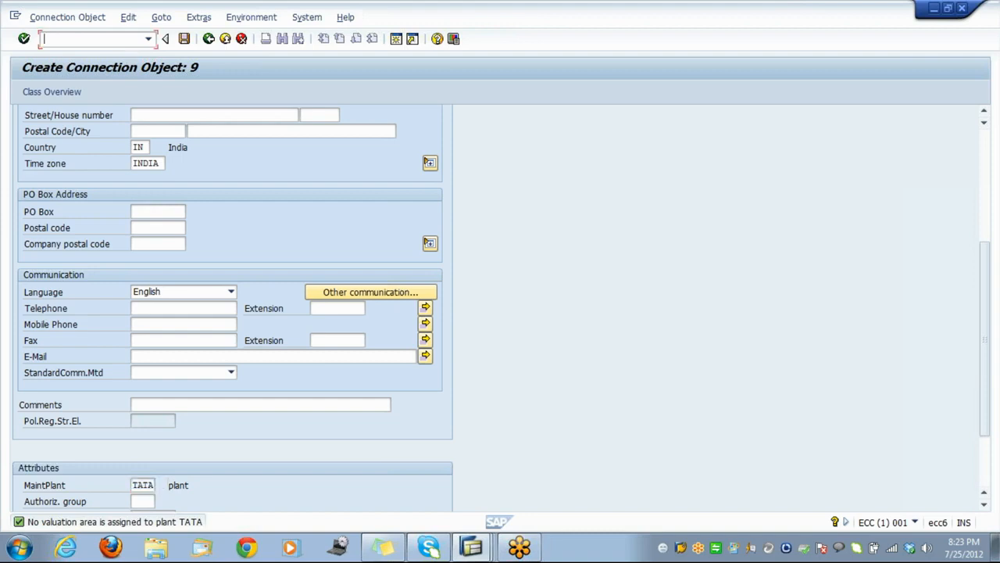
text(/nes55)
key(Return)
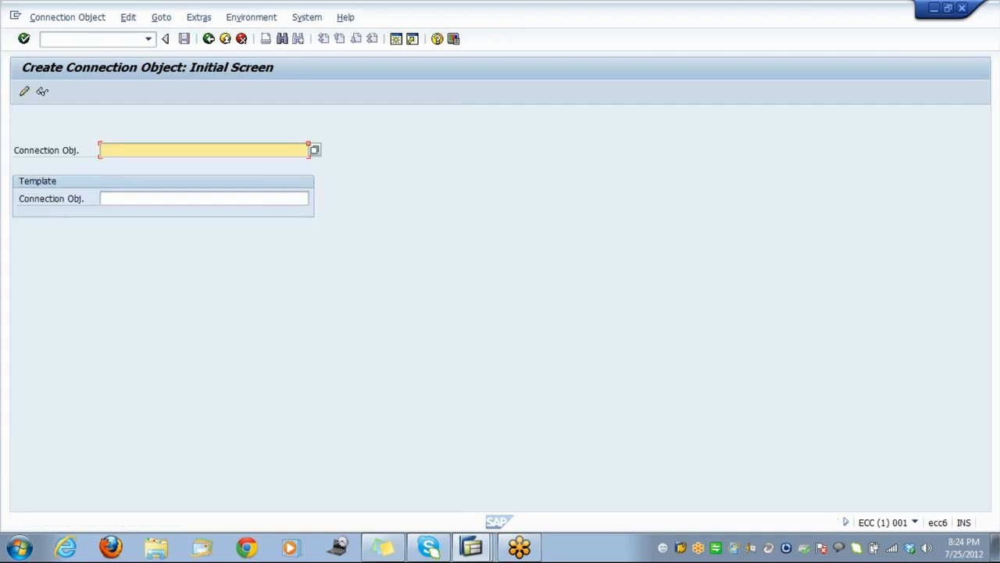
key(Return)
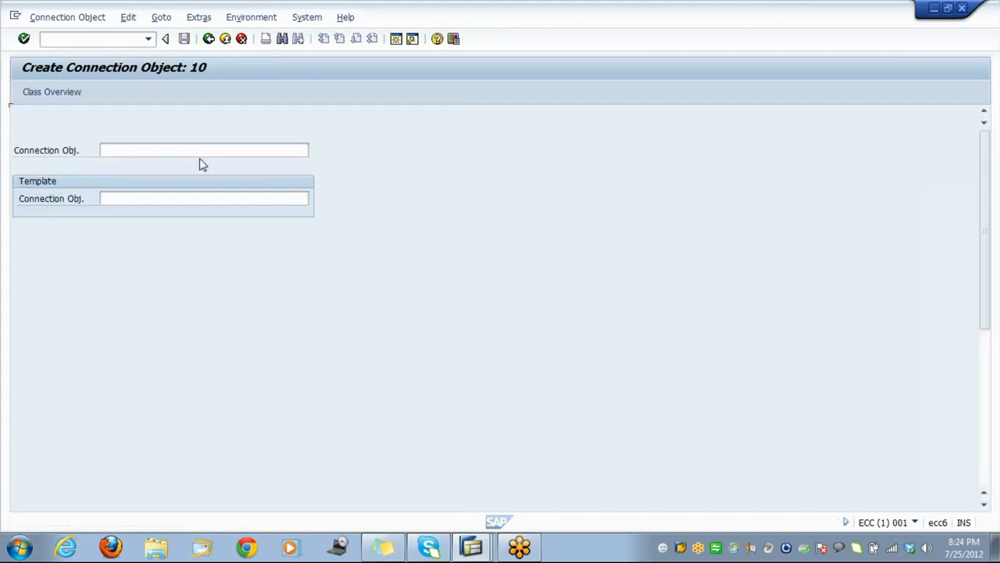
Enter the description kolakata, the title Mr. and the country IN for the new connection object
key(space)
key(Down)
key(Return)
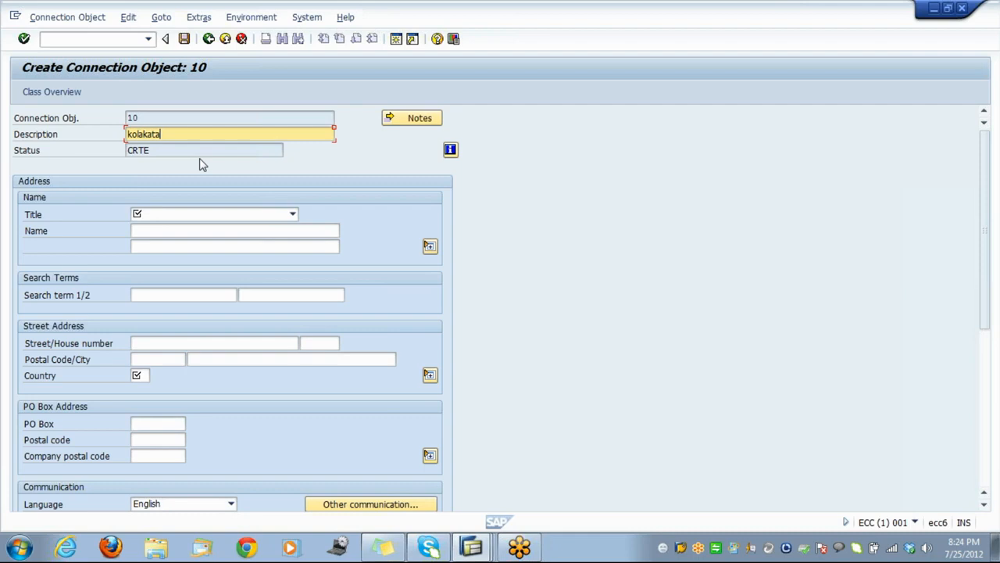
click(188, 218)
click(180, 252)
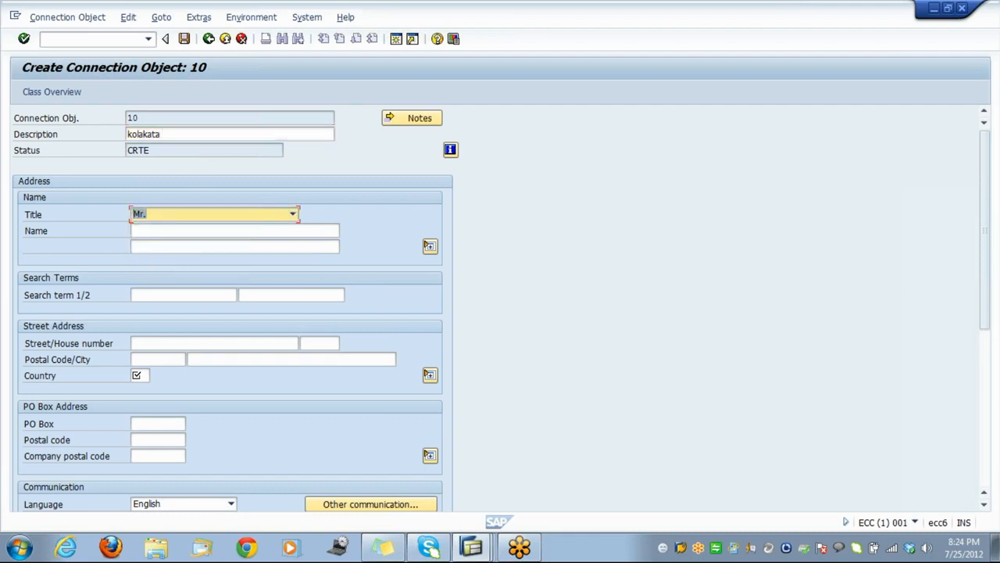
click(139, 376)
text(in)
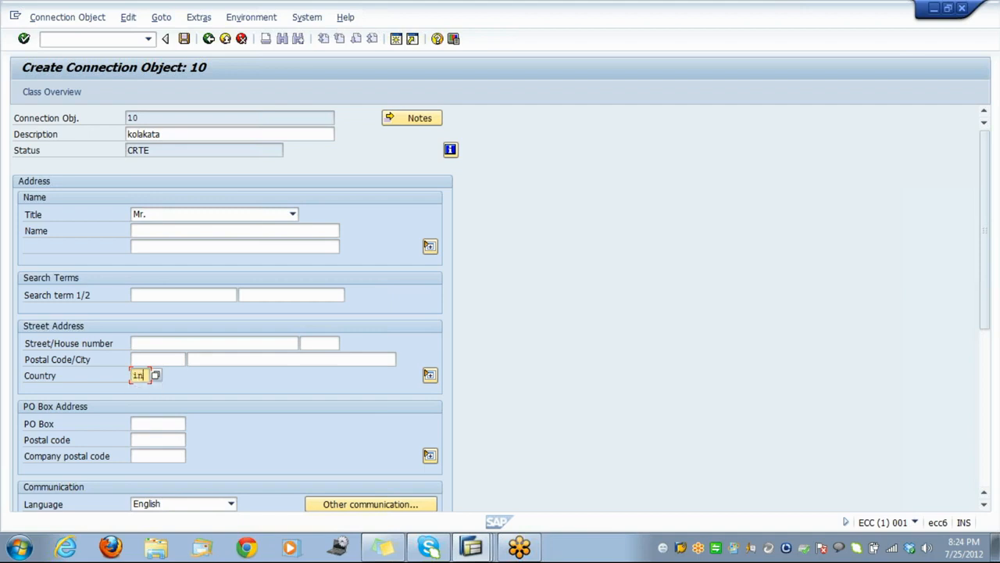
Set the regional structure group to 02 in the attributes and validate the connection object's entries
key(Tab)
key(Tab)
key(Tab)
key(Tab)
key(Tab)
key(Tab)
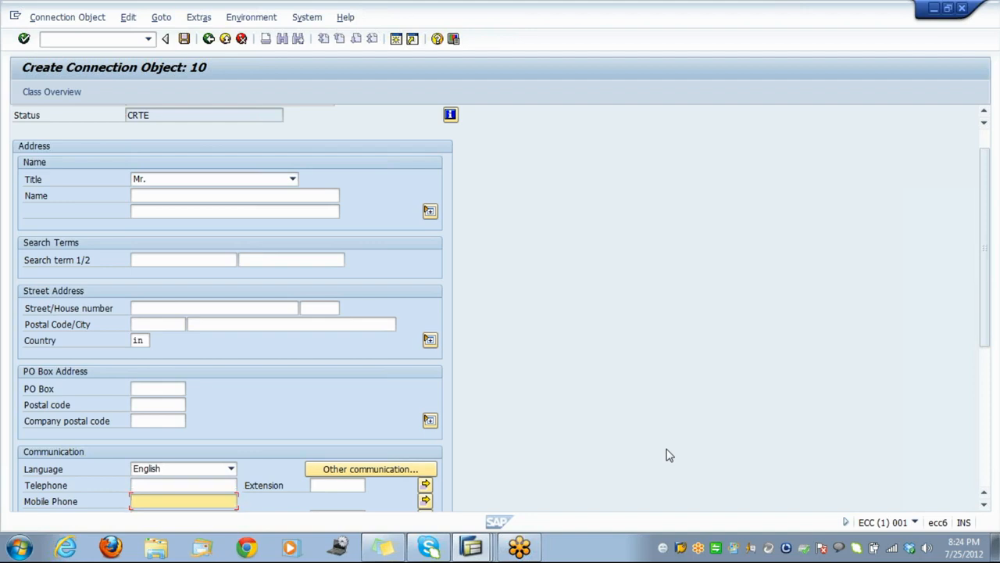
key(Tab)
key(Tab)
key(Tab)
key(Tab)
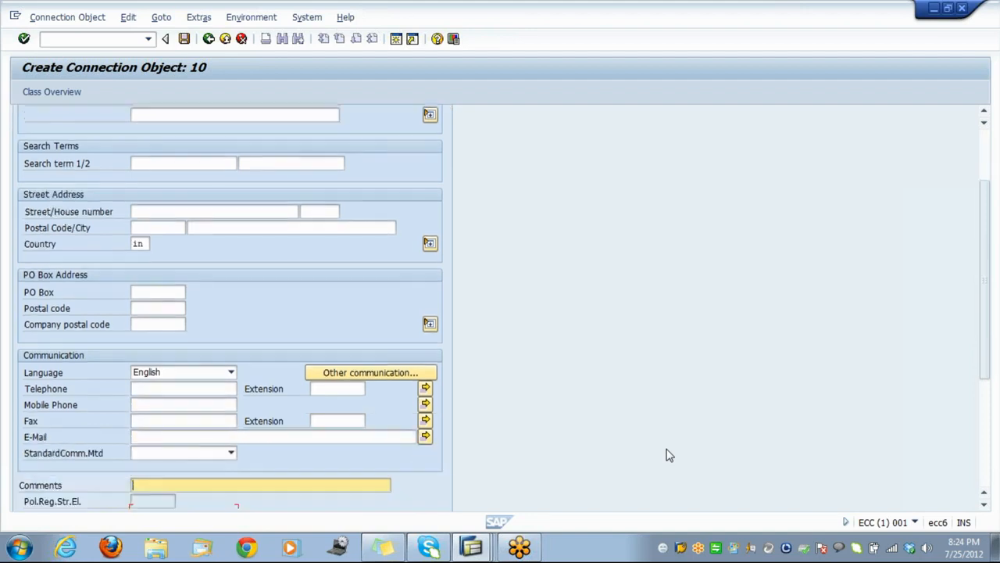
key(Tab)
key(Tab)
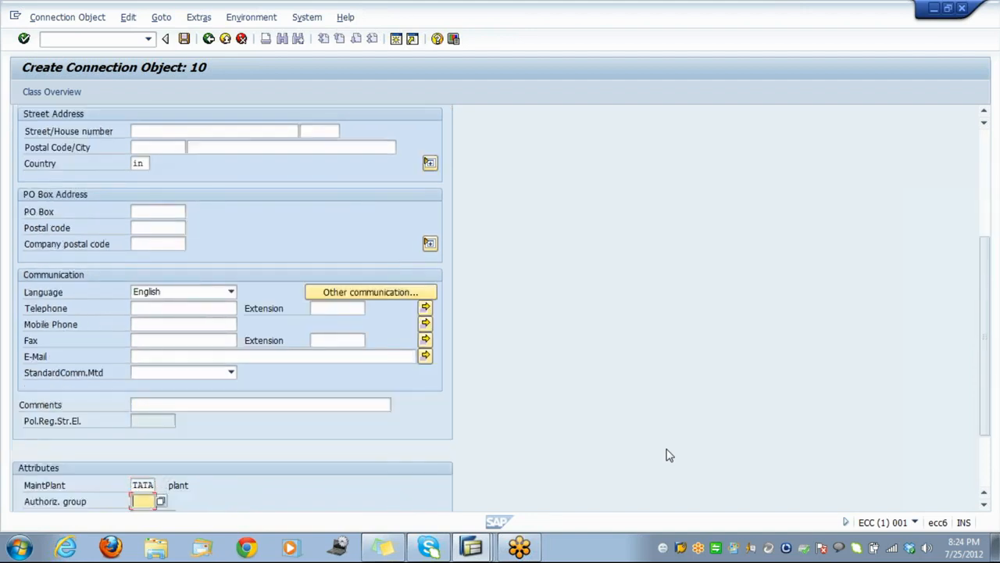
key(Tab)
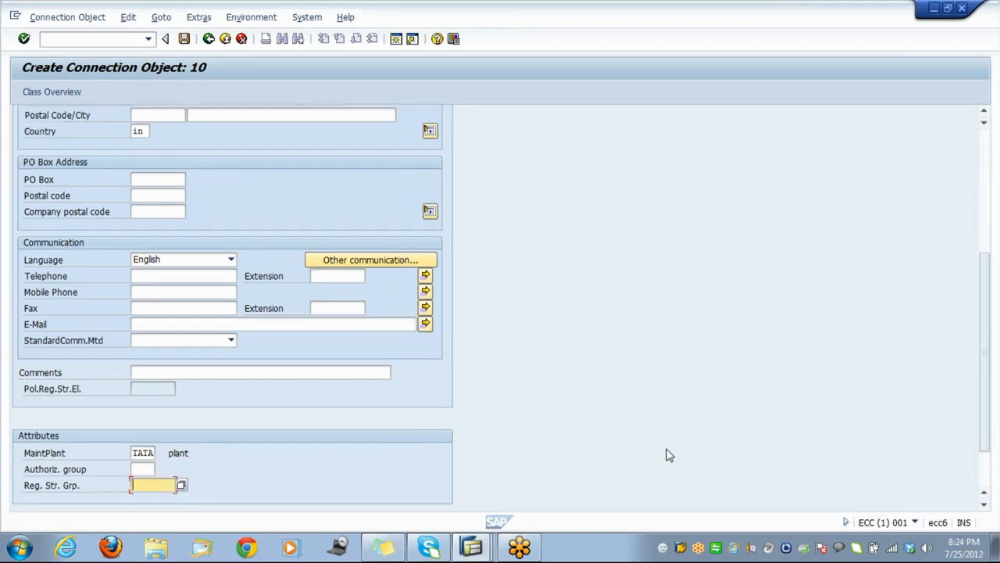
text(02)
key(Return)
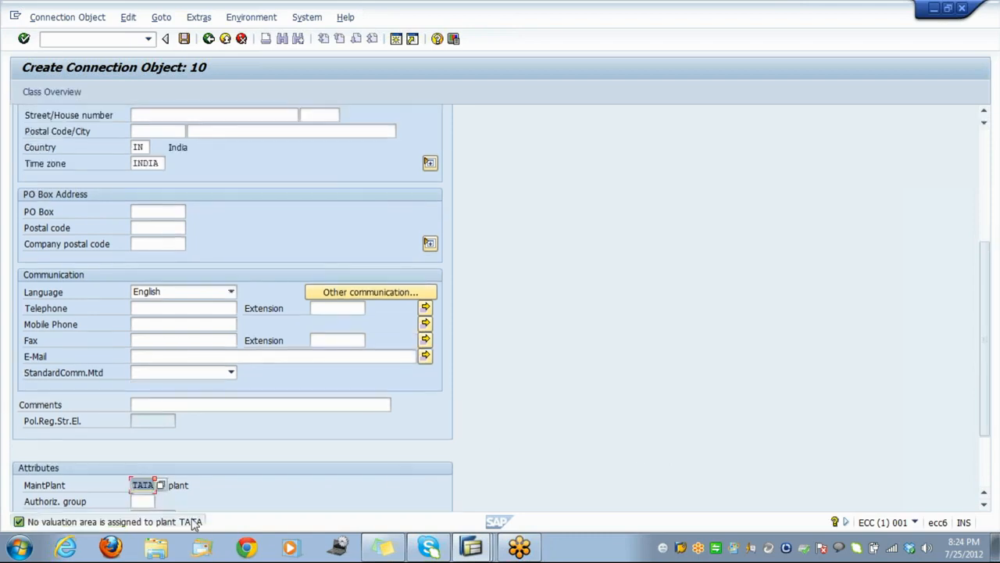
Try maintenance plant 1000 from the list of available plants and validate the entry
click(161, 485)
click(162, 485)
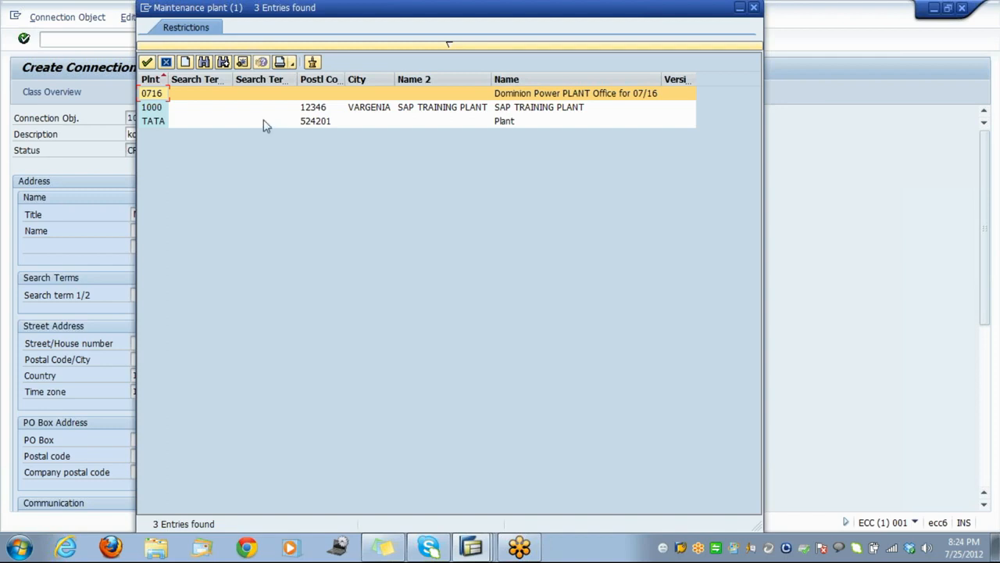
double_click(223, 109)
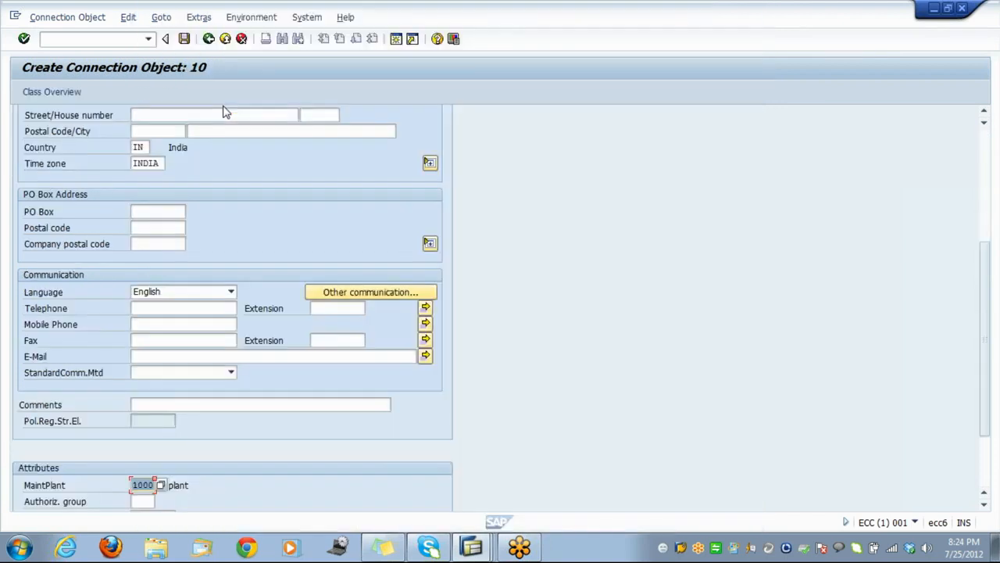
key(Return)
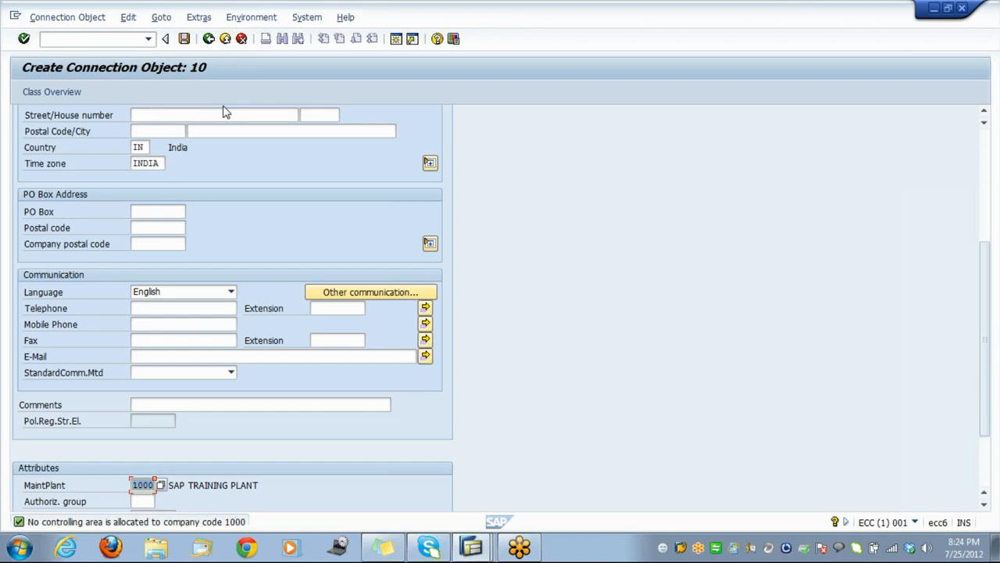
Try maintenance plant 0716 from the previously used values and validate the entry
key(BackSpace)
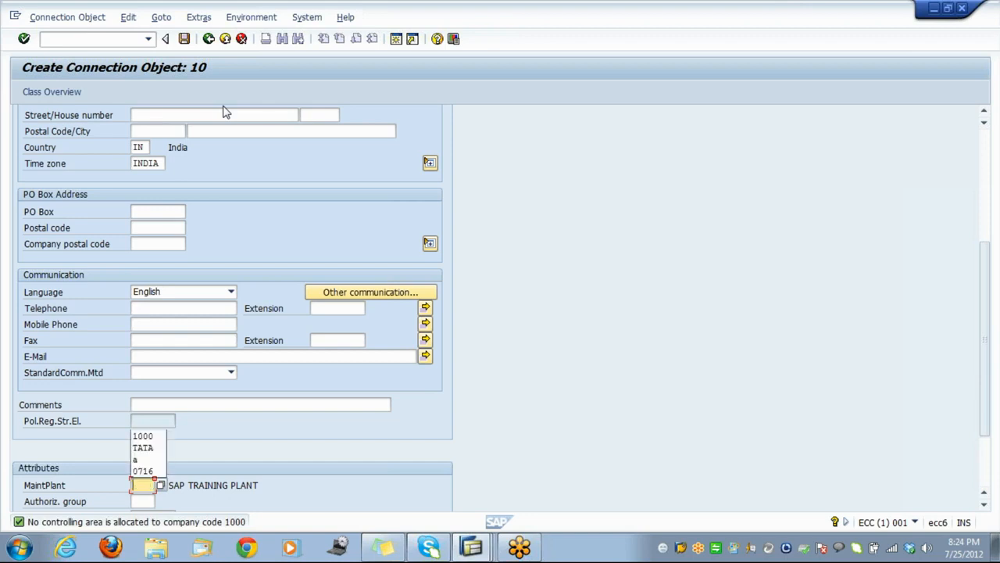
key(Down)
key(Down)
key(Down)
key(Down)
key(Return)
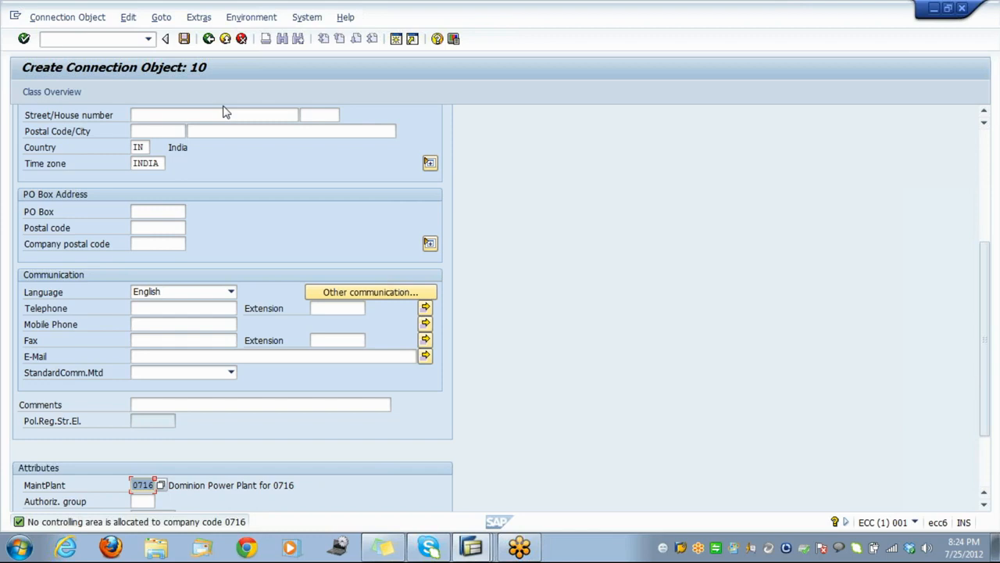
Set the maintenance plant back to TATA and validate the entry
key(BackSpace)
text(tata)
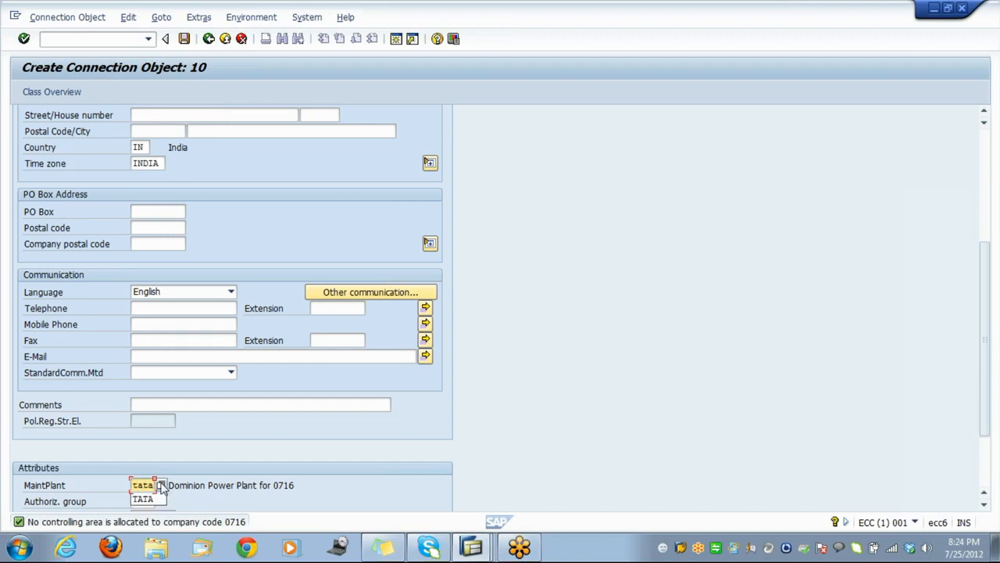
key(Return)
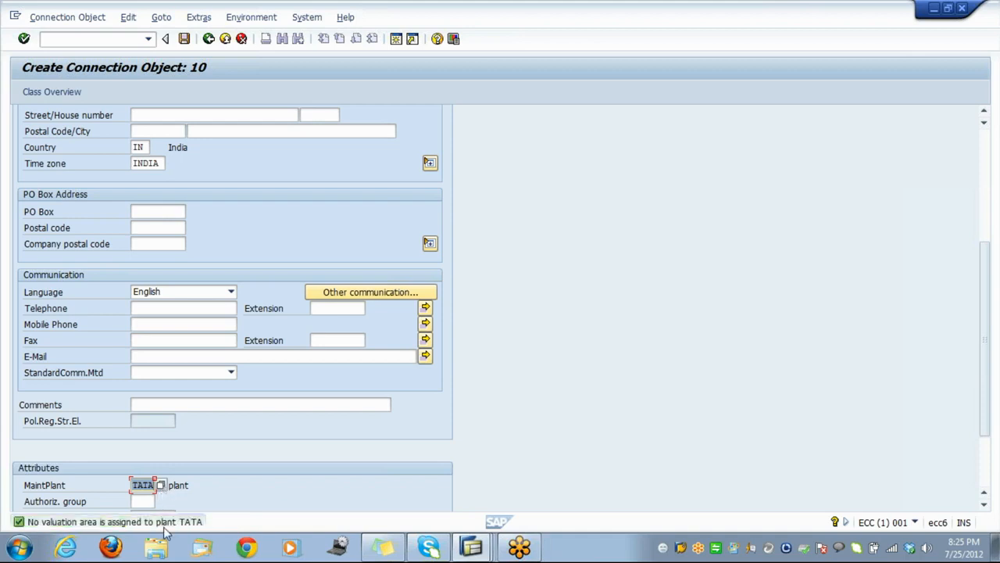
Open the error message's help and technical information, review message class IS's attributes and messages, and return to the technical information
key(Return)
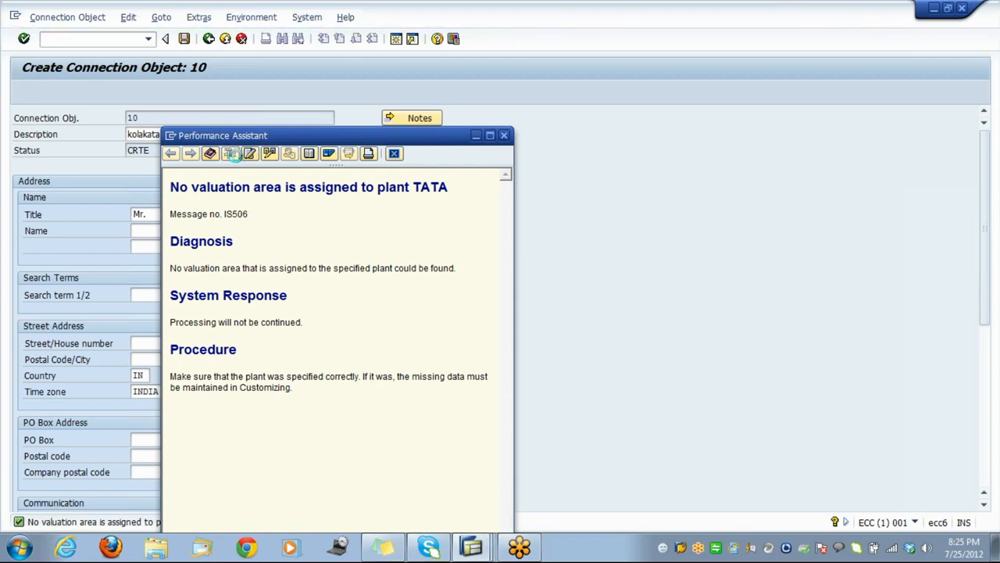
click(231, 154)
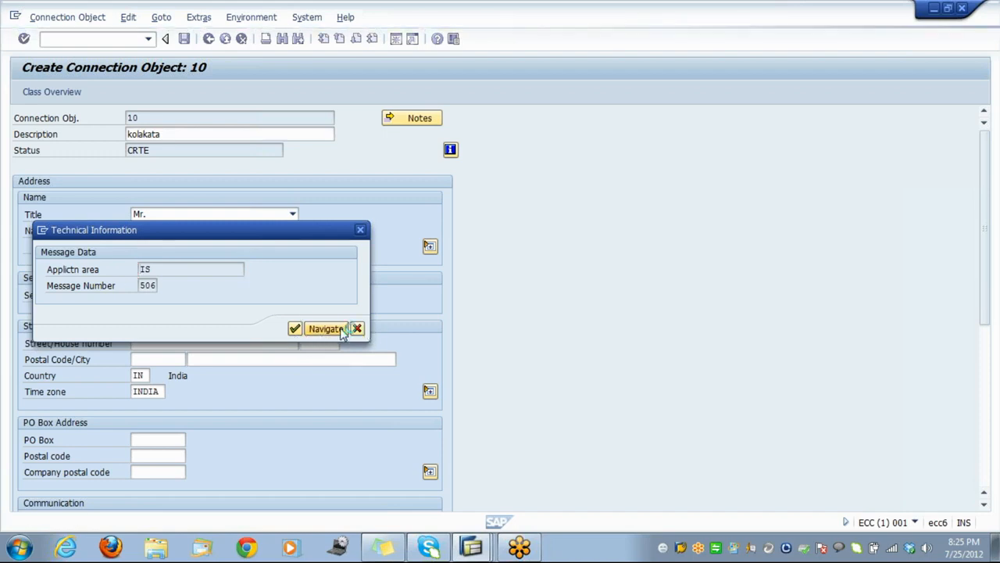
click(325, 328)
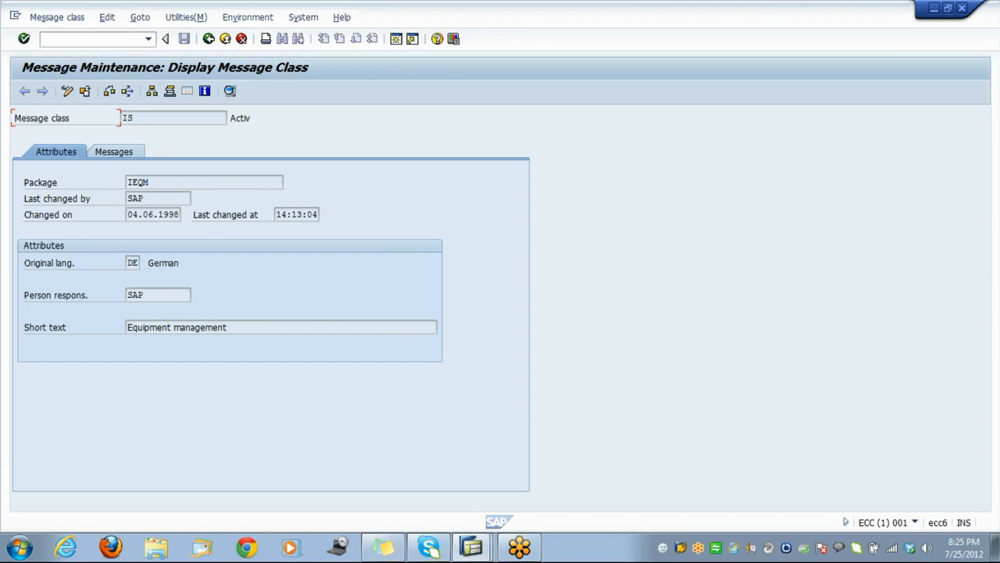
click(114, 152)
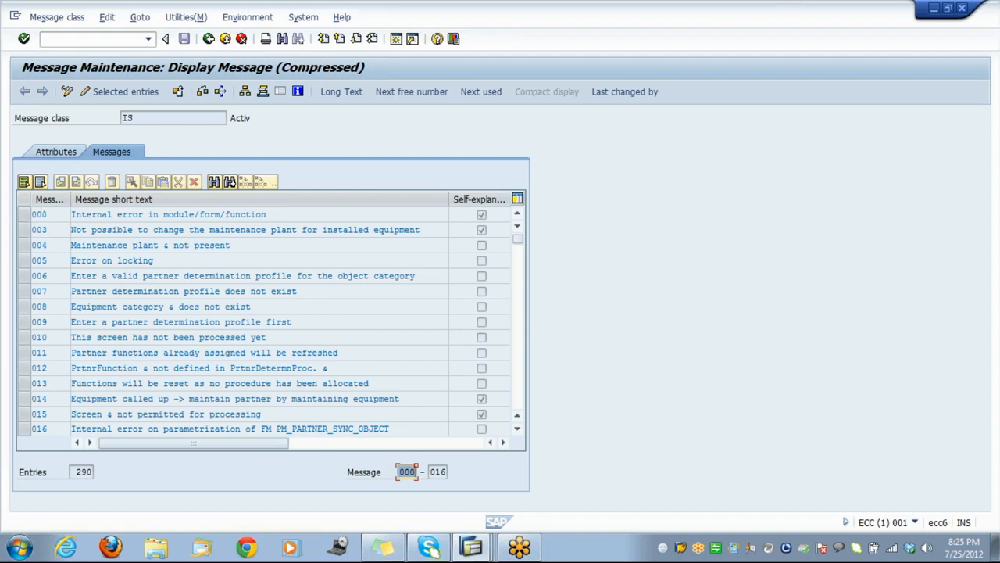
click(68, 154)
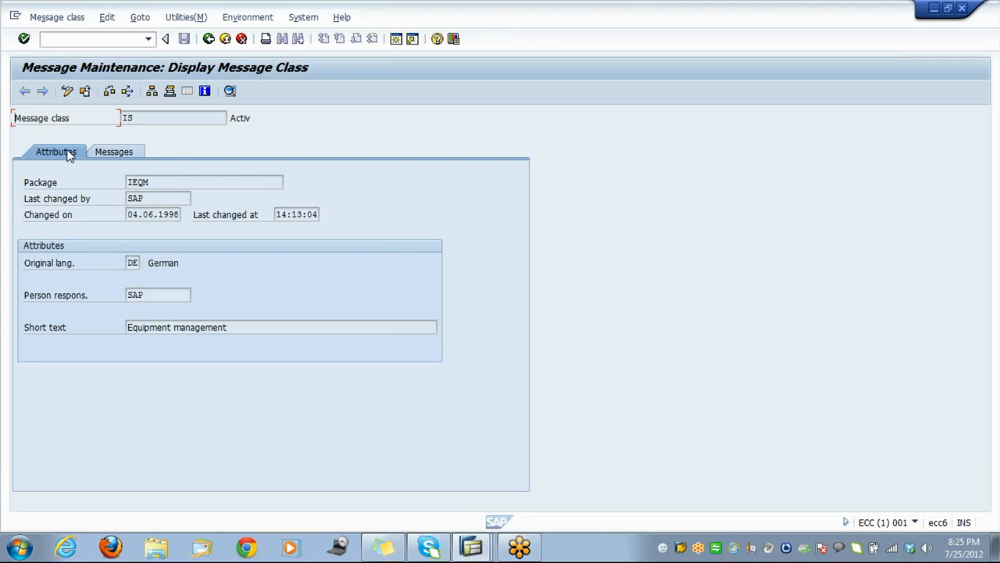
click(208, 39)
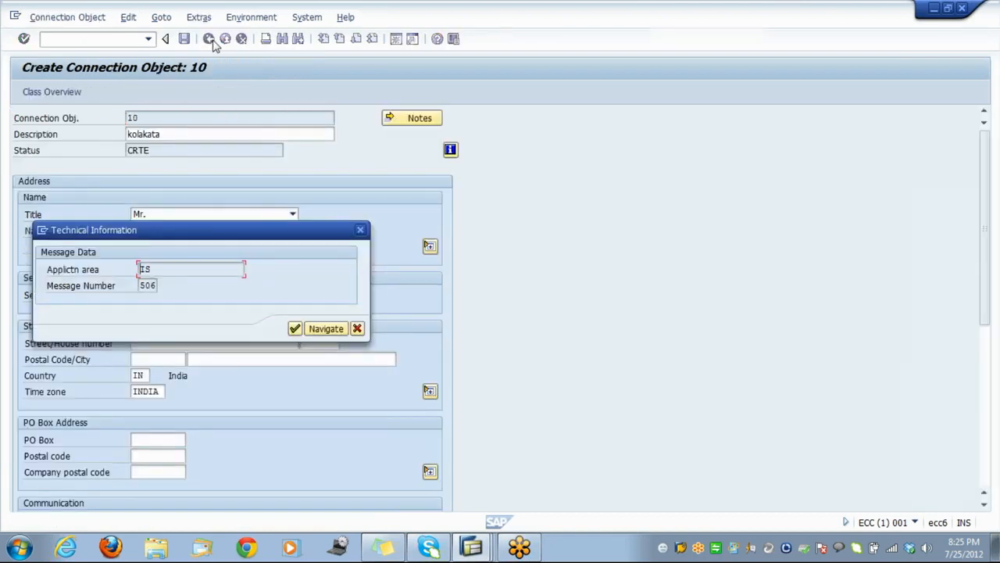
Reopen message class IS from the technical information, and find and select message 506 in its message list
click(312, 329)
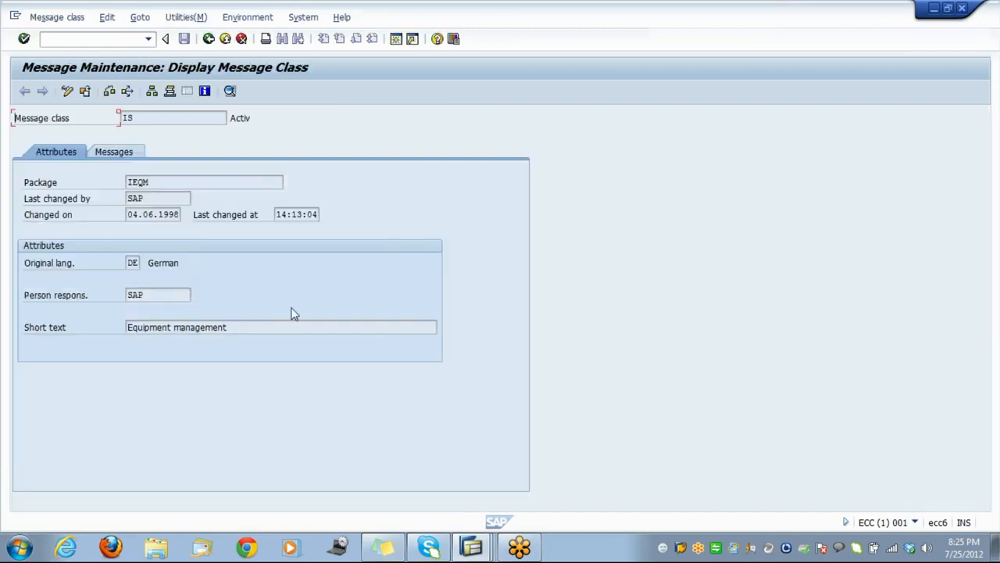
click(129, 156)
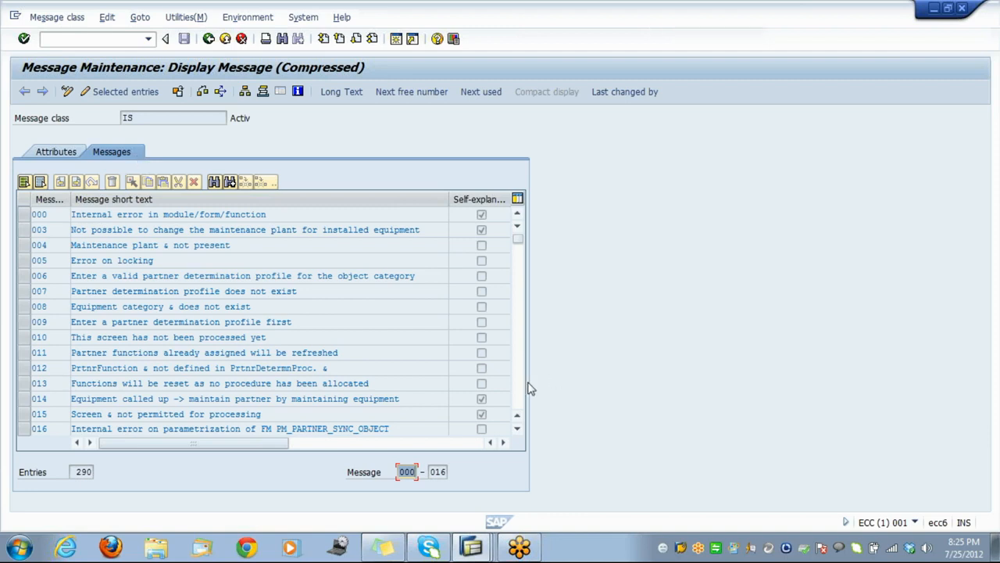
scroll(520, 395, down, 10)
scroll(520, 396, down, 5)
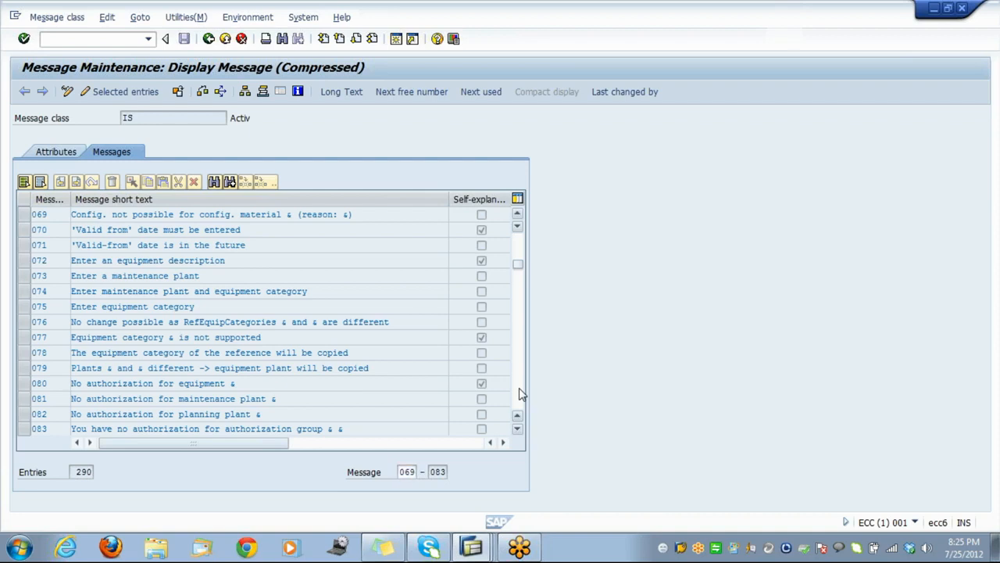
scroll(522, 393, down, 10)
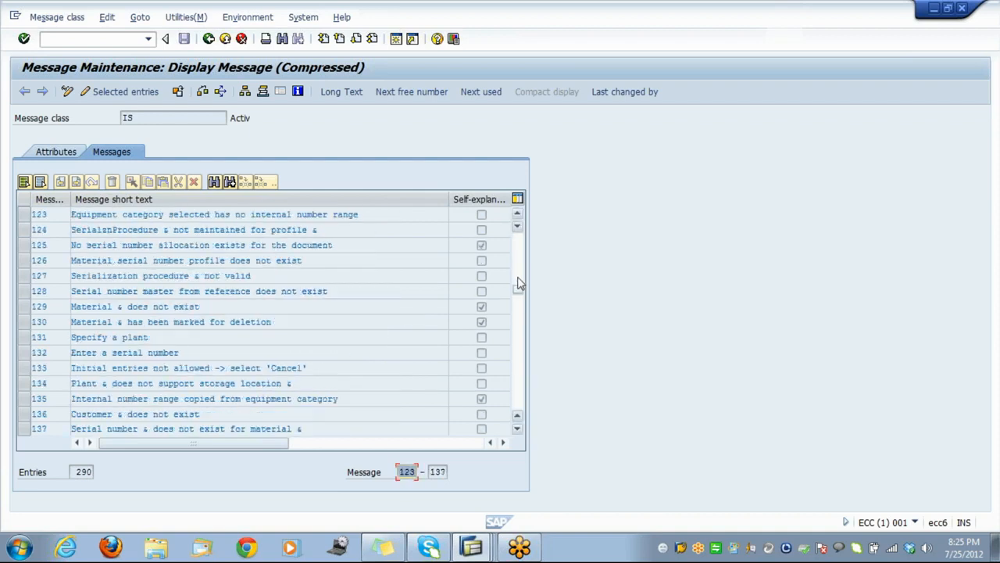
drag(518, 292, 520, 360)
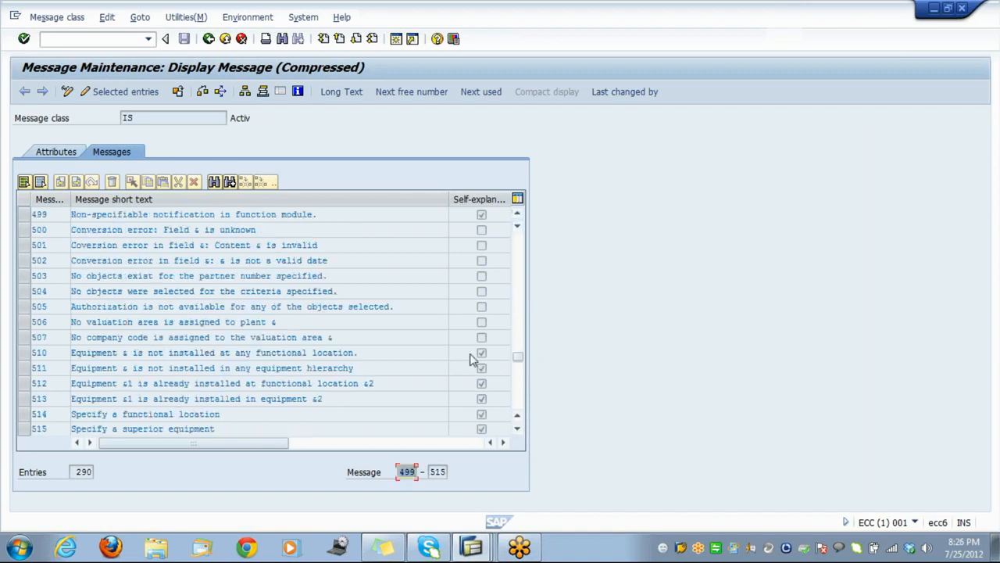
click(28, 324)
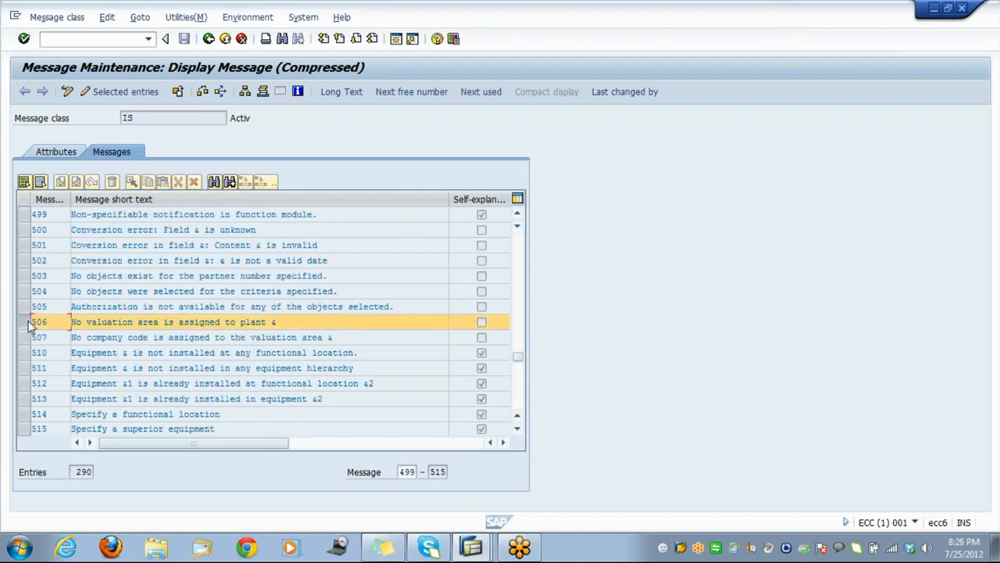
Run a where-used search for message 506 in programs only, excluding classes and BSP applications
click(221, 93)
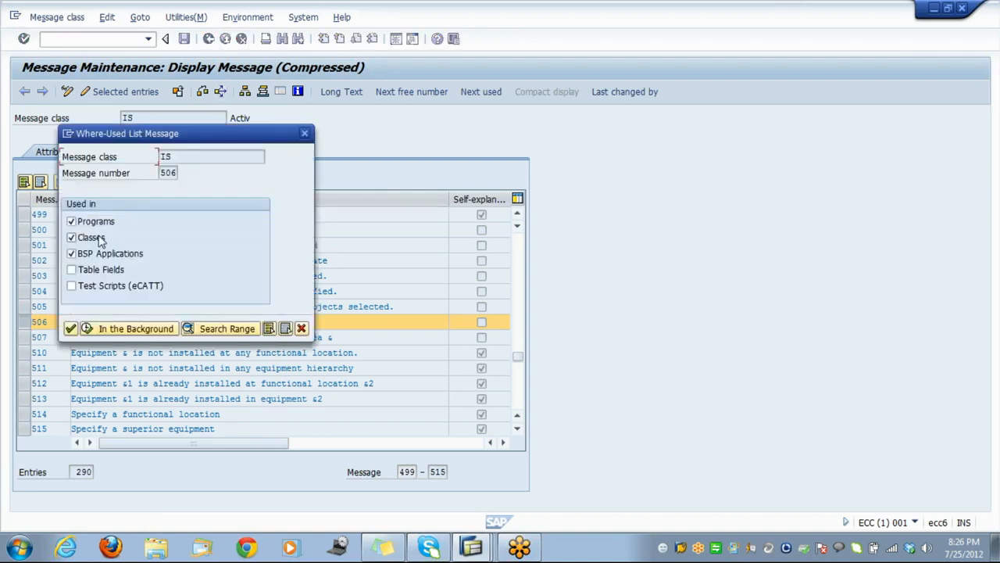
click(82, 238)
click(81, 258)
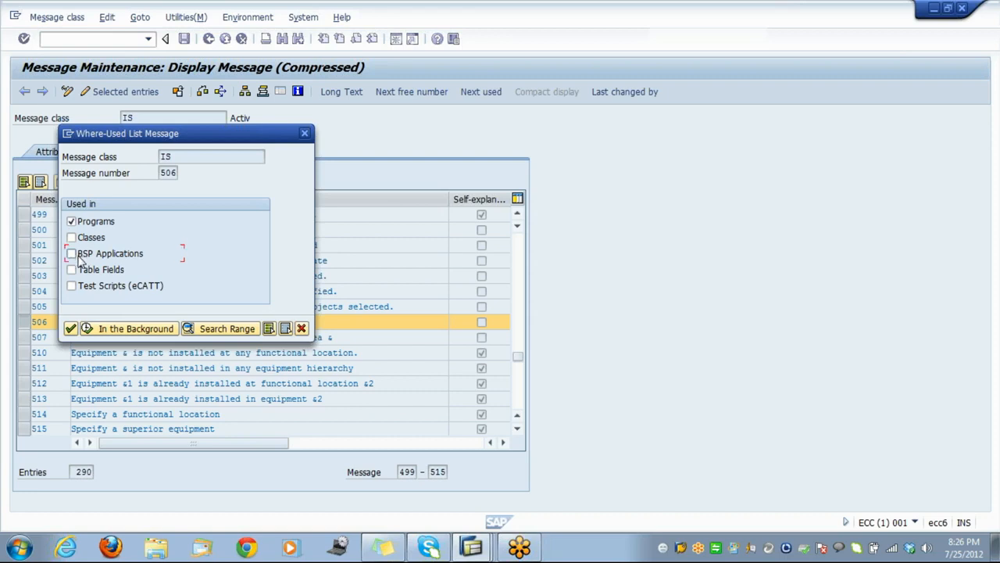
click(70, 329)
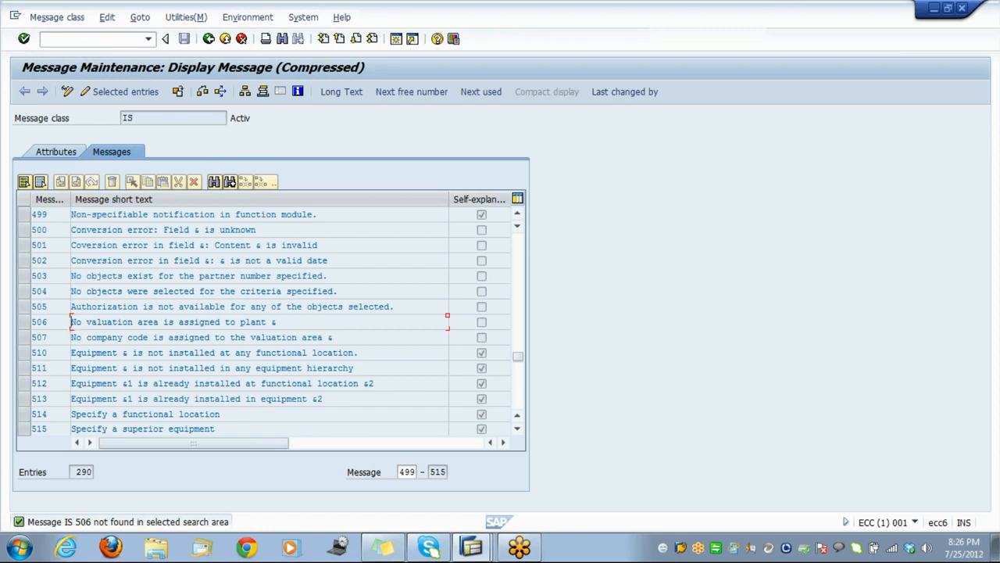
Switch to the table view maintenance session for T001K and exit the transaction
click(474, 548)
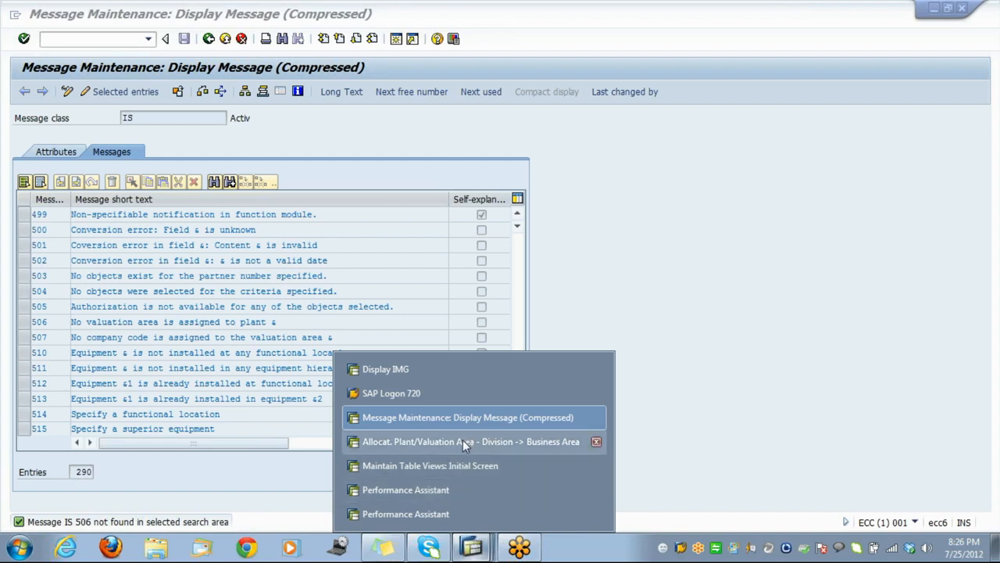
click(427, 473)
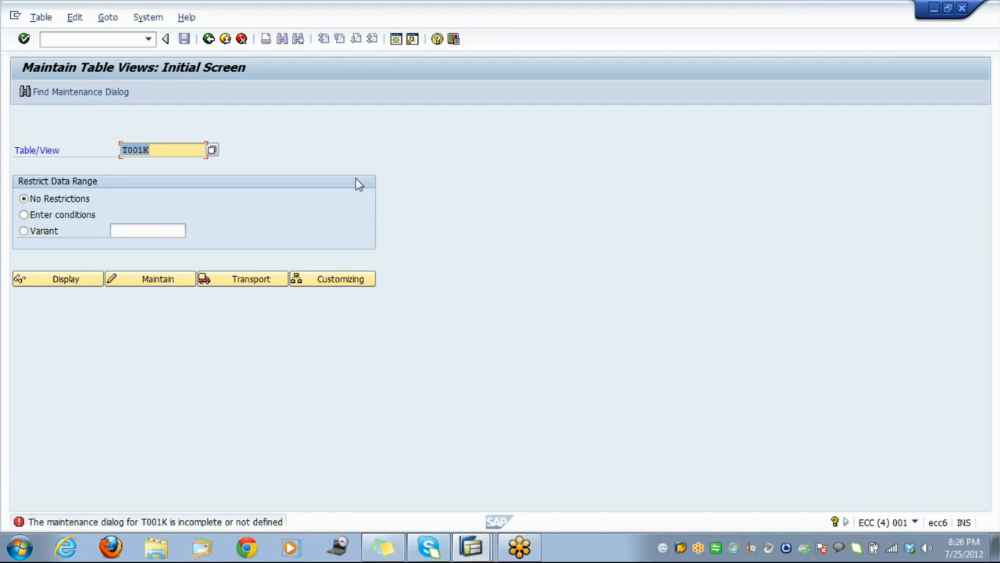
click(226, 39)
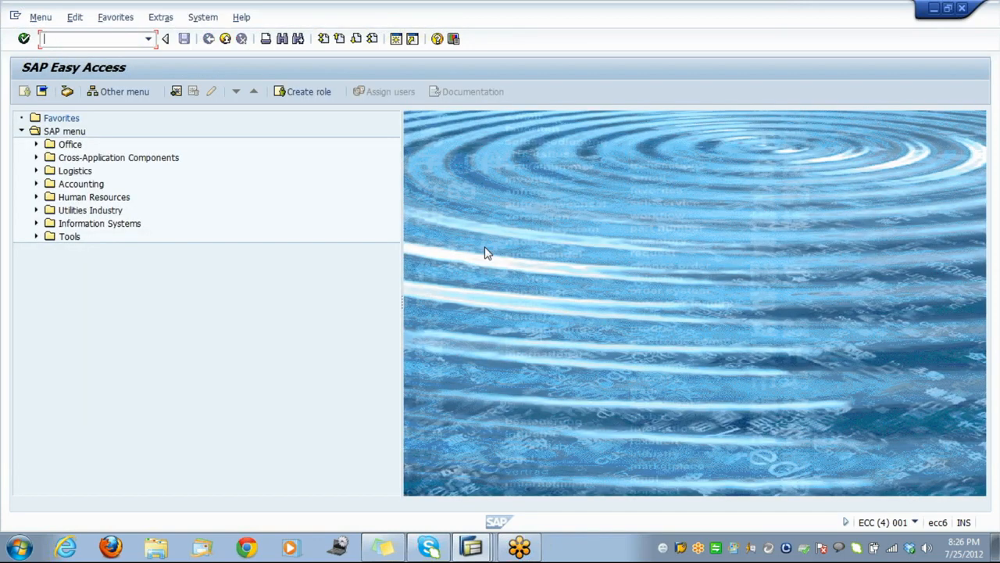
Return to the message class IS session, exit message maintenance, and close the error's technical information and help
click(475, 547)
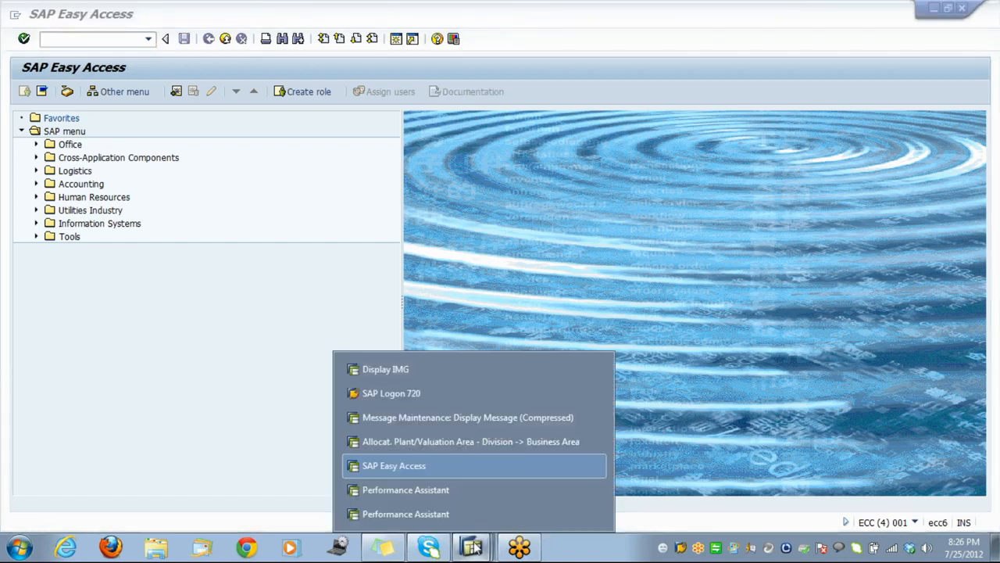
click(452, 424)
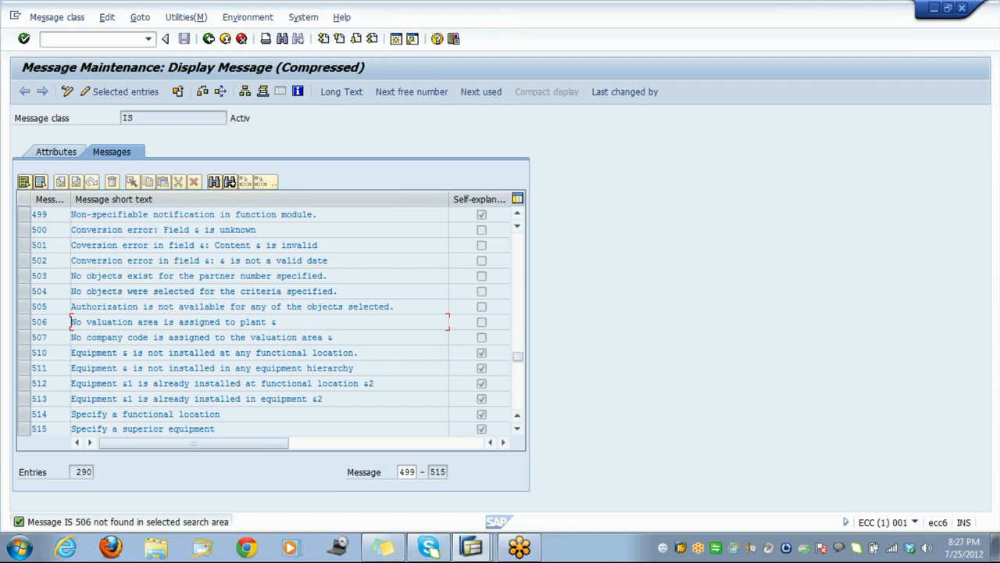
click(224, 41)
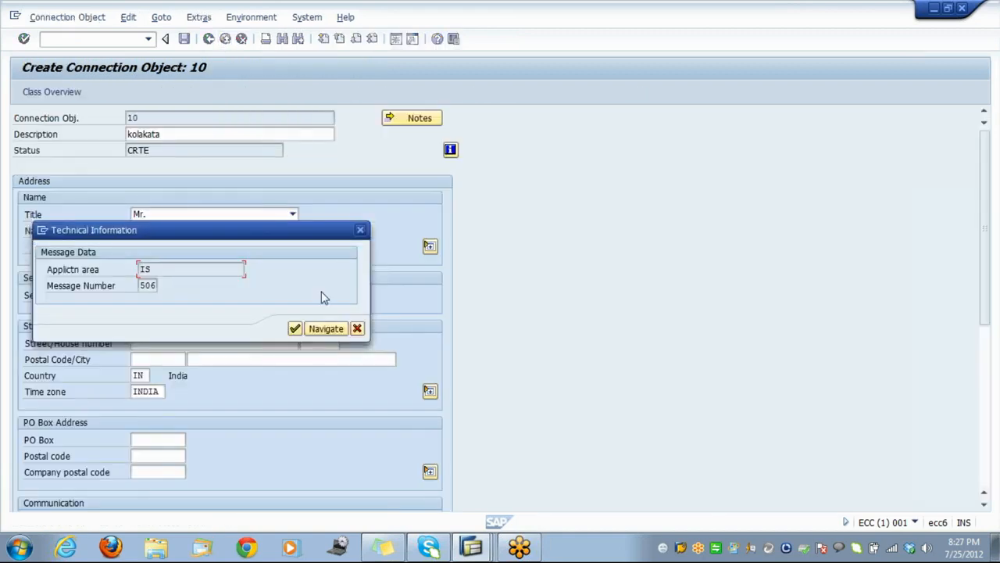
click(357, 328)
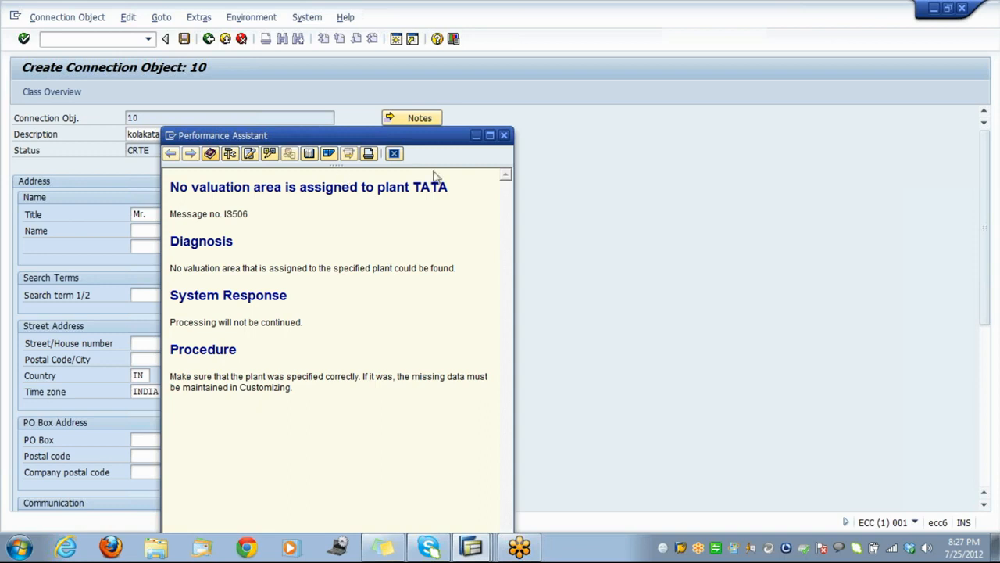
click(504, 135)
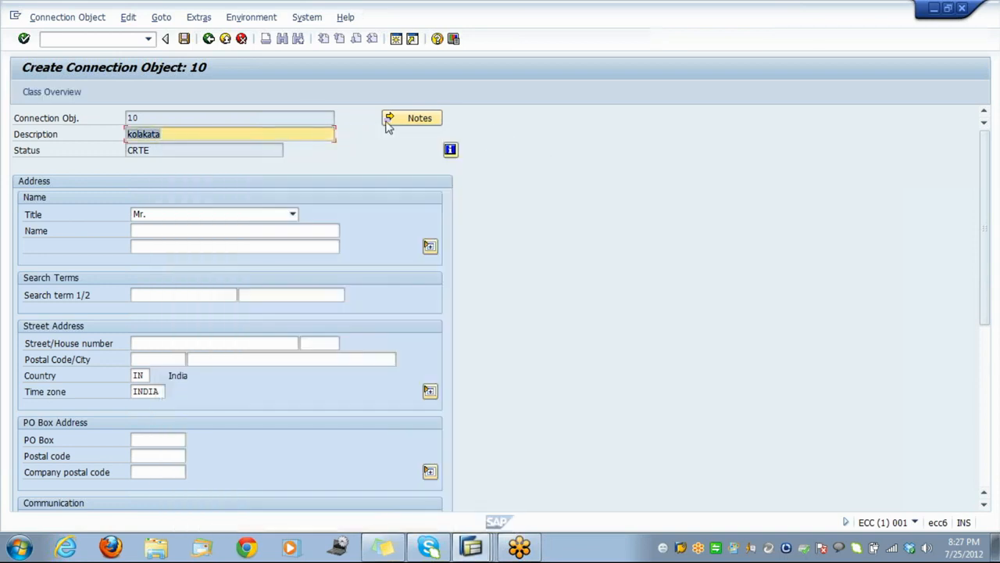
click(226, 39)
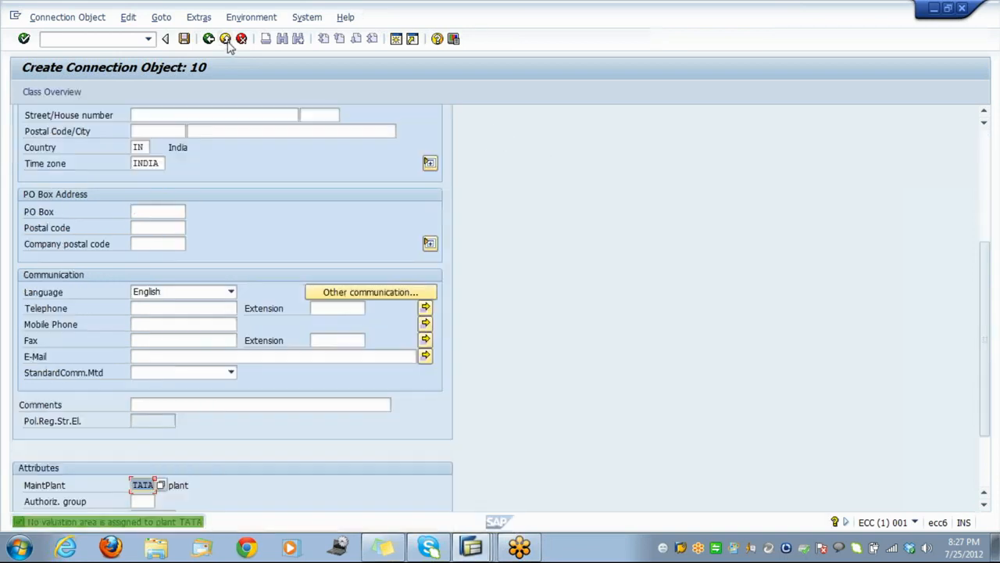
click(240, 39)
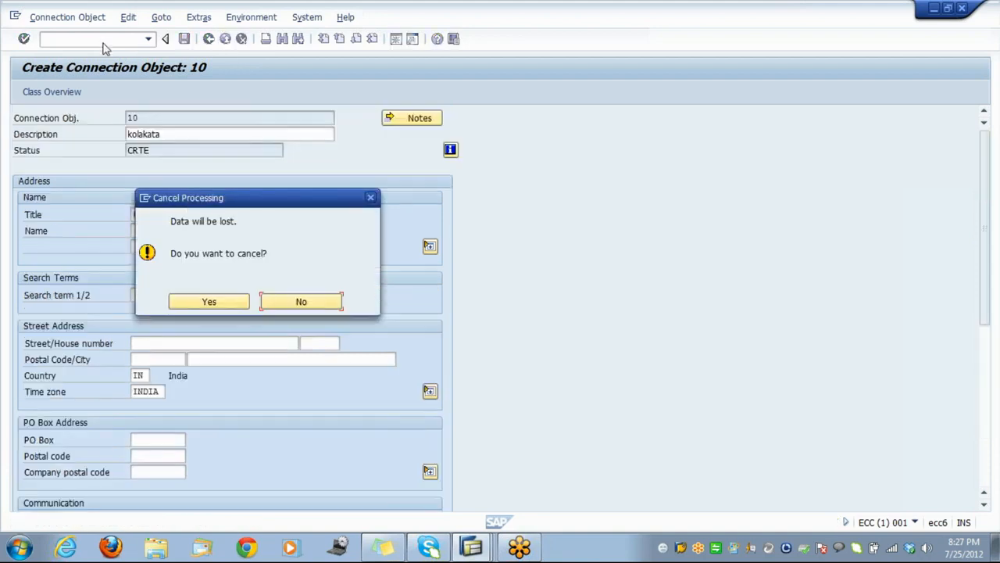
click(299, 302)
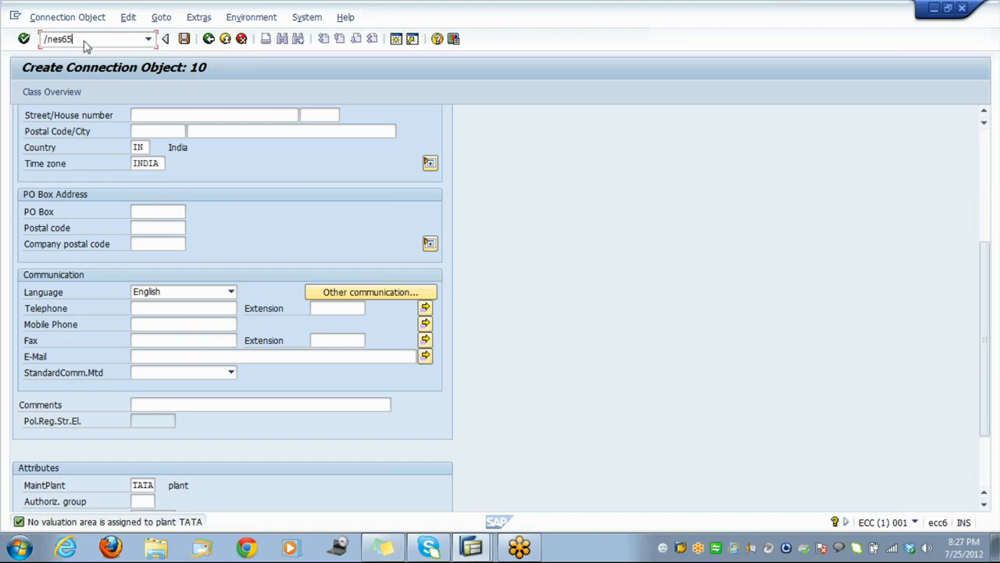
Run transaction ES65 and open the entry screen for a new device location without specifying a number
key(Return)
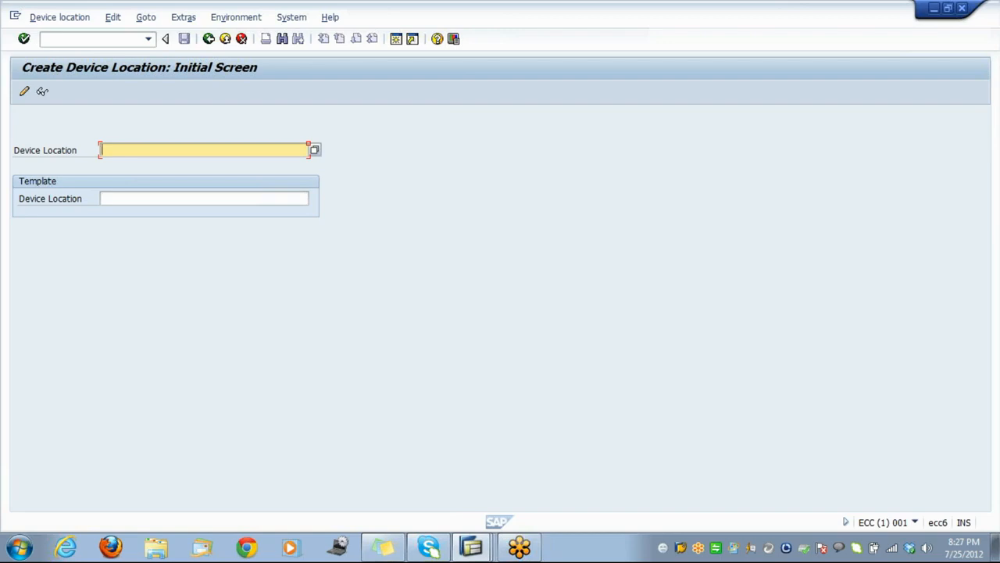
key(Return)
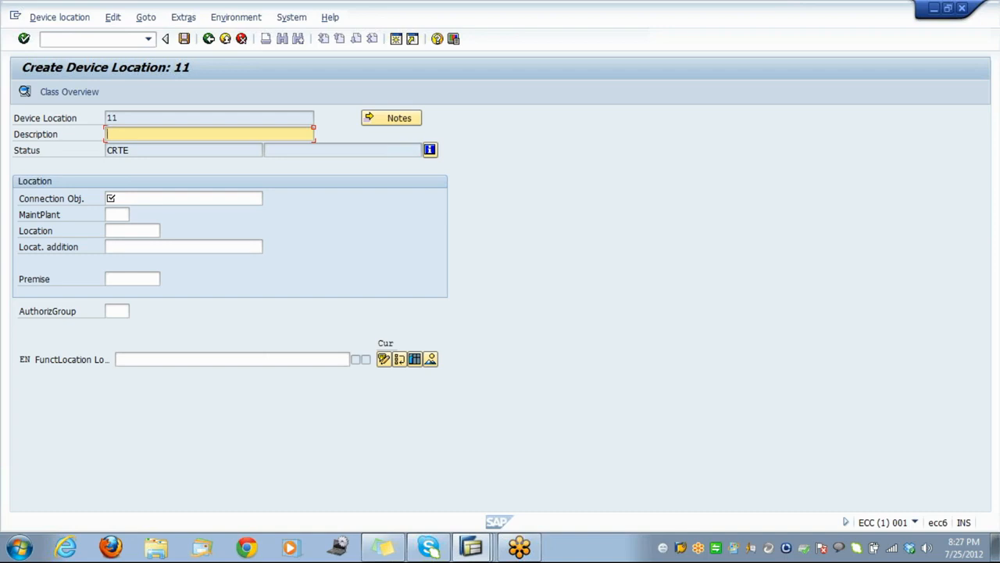
click(241, 39)
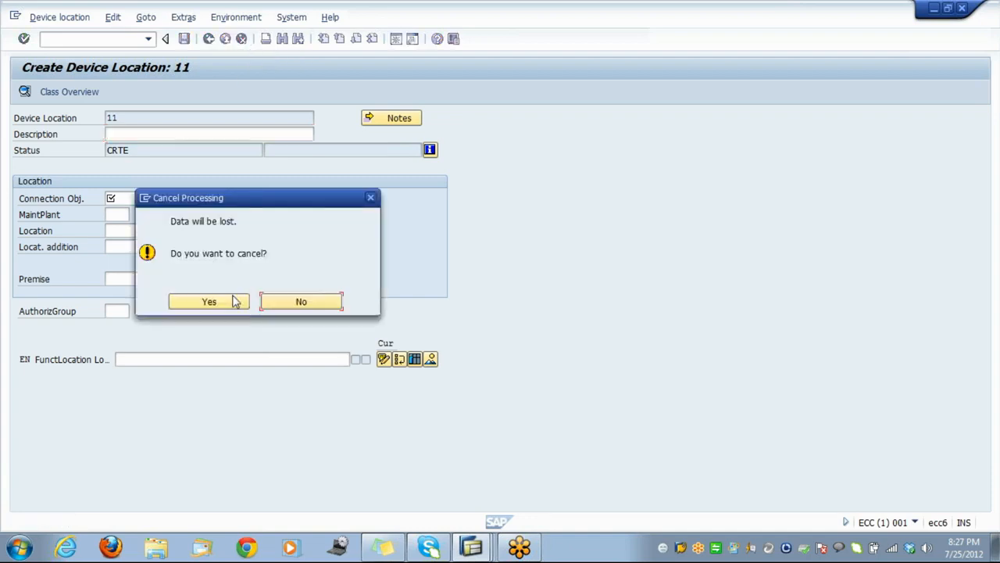
click(311, 303)
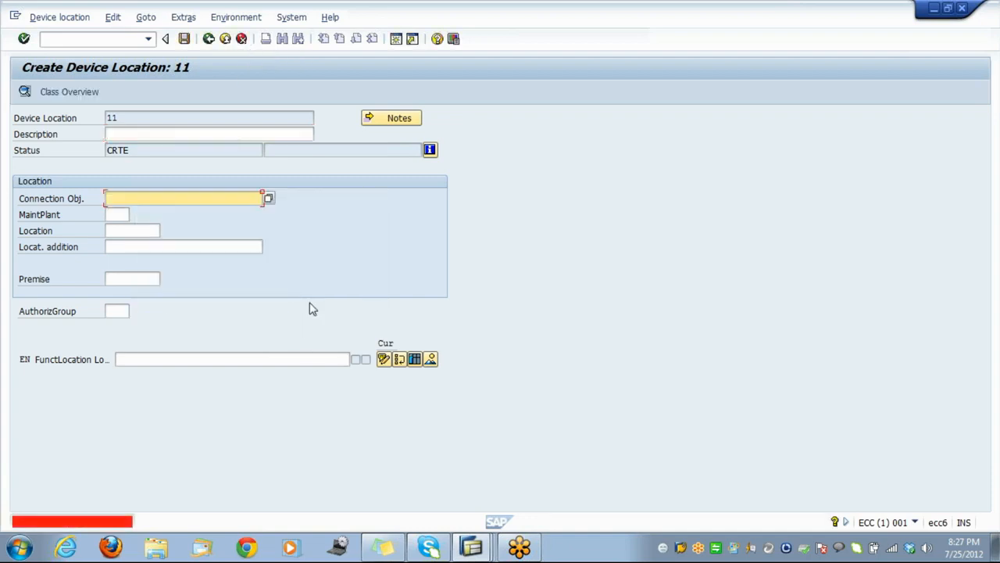
Switch to the plant/valuation area allocation session and exit it to the Implementation Guide structure
click(472, 548)
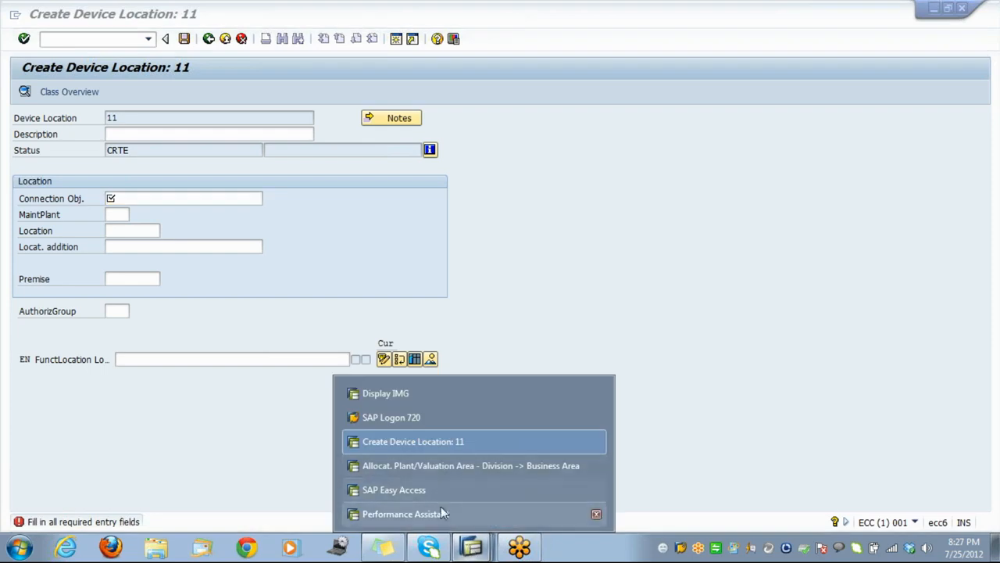
click(469, 468)
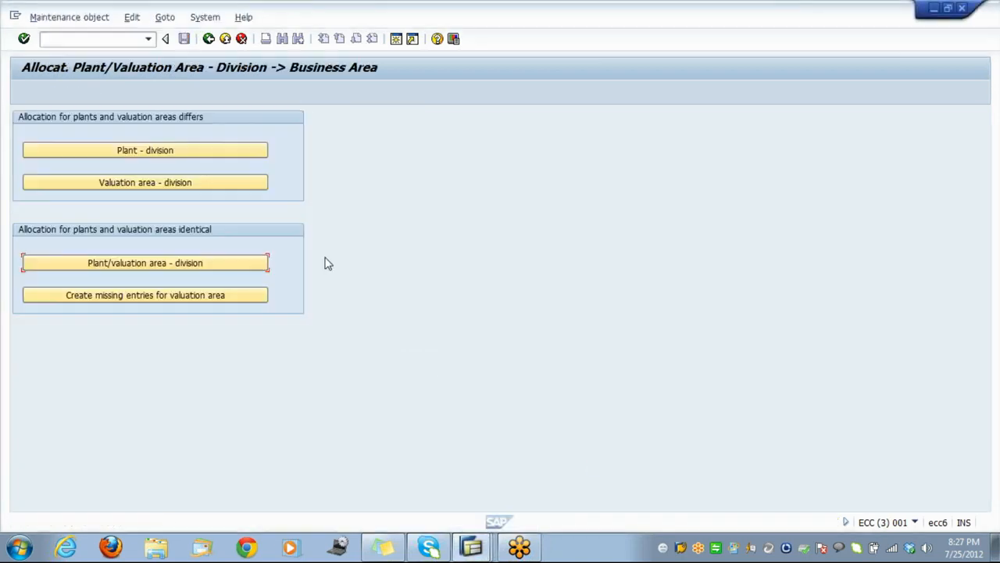
click(226, 39)
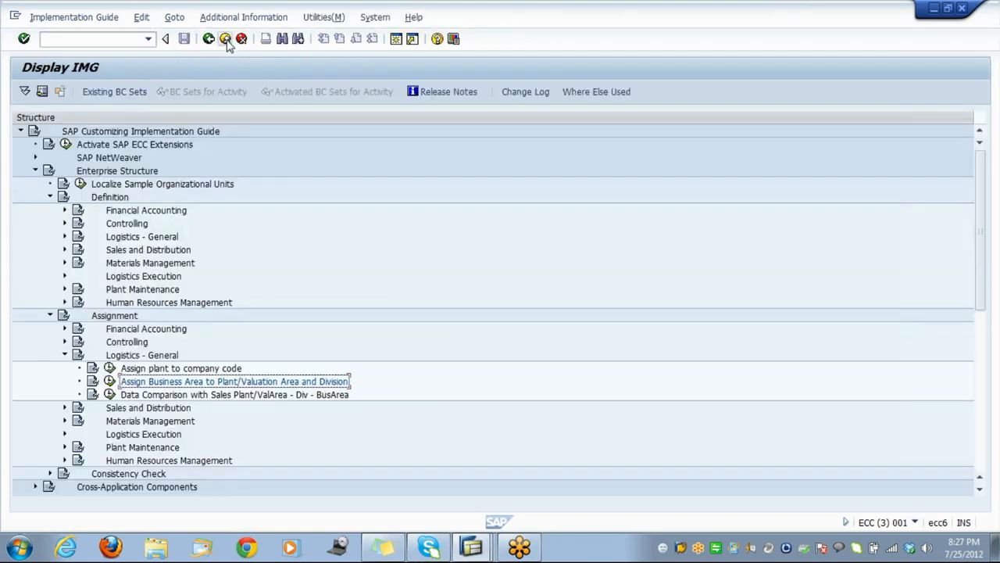
Run the Data Comparison with Sales Plant/ValArea - Div - BusArea activity under customizing request ECCK900021 and return to the Implementation Guide
key(Down)
key(Down)
key(Down)
key(Down)
key(Down)
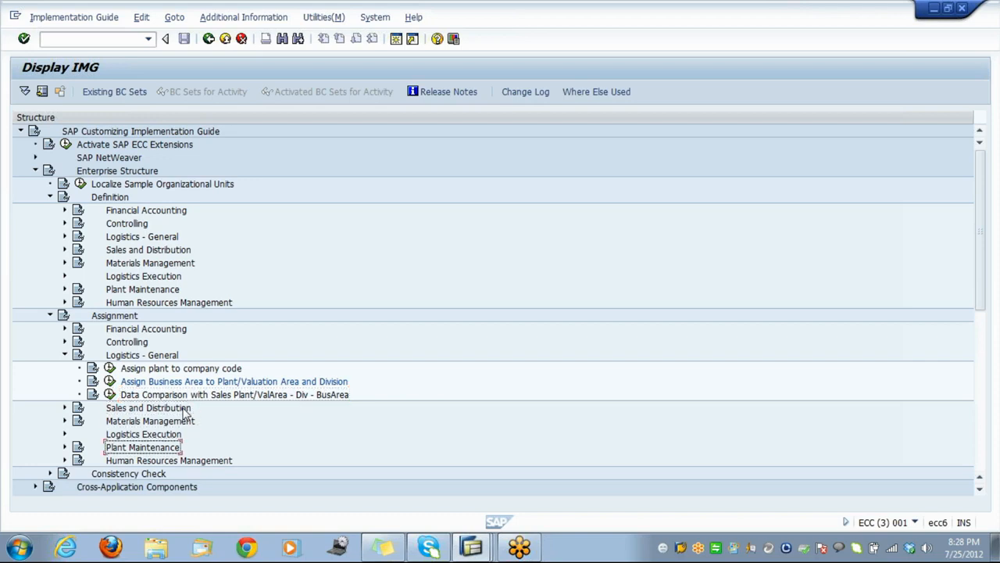
click(110, 395)
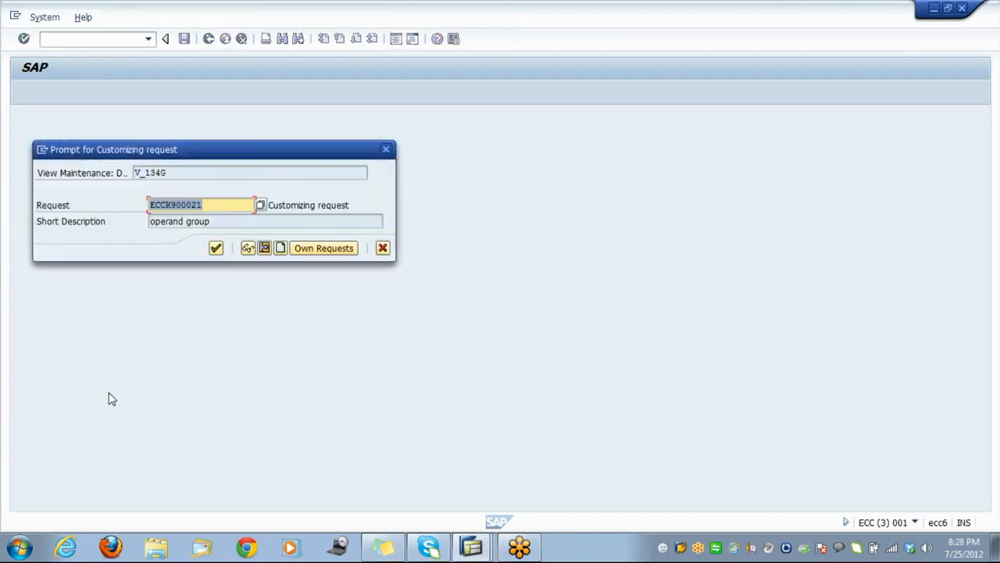
click(217, 247)
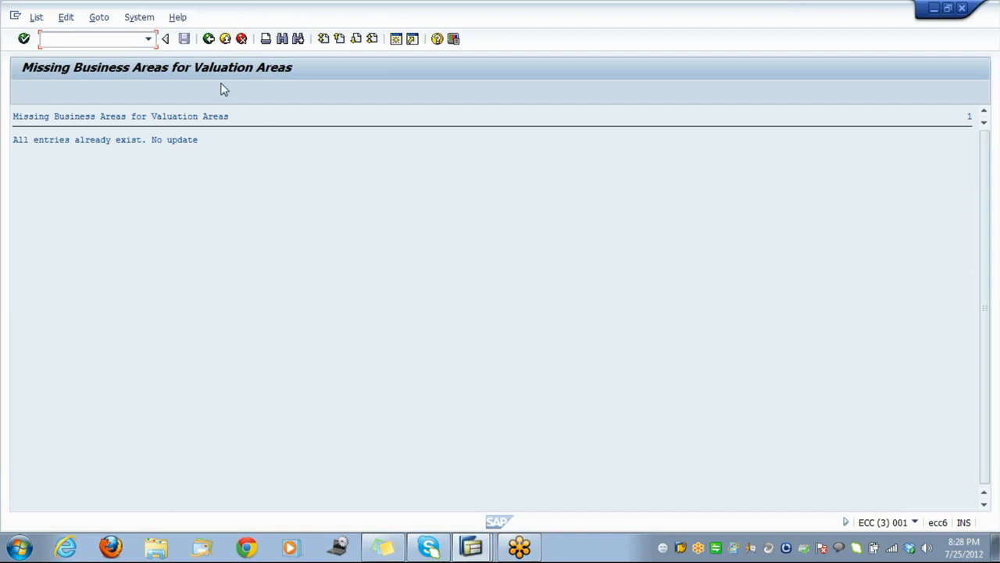
click(212, 43)
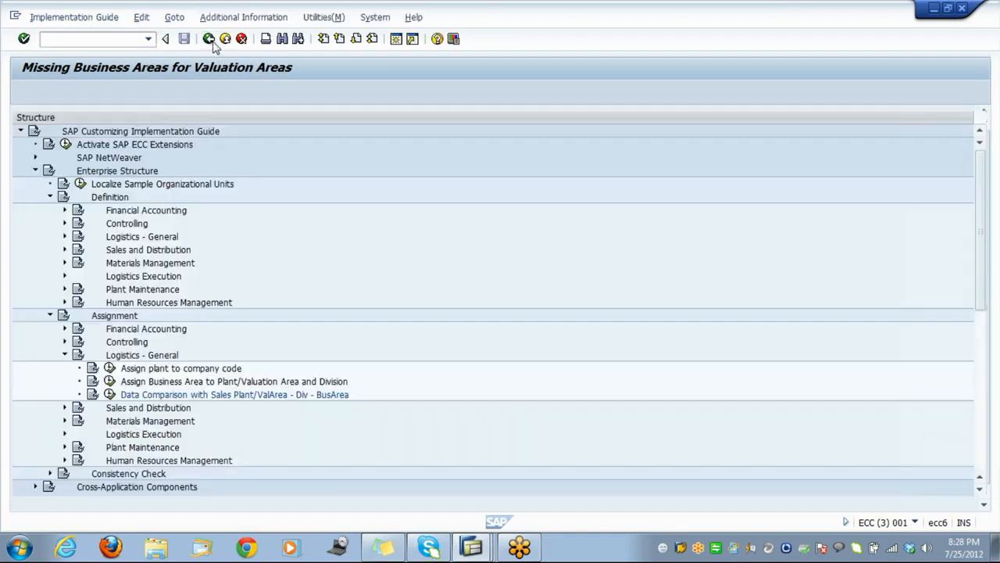
Find the SAP Utilities node in the Implementation Guide and expand it
key(Down)
key(Down)
key(Down)
key(Down)
key(Down)
key(Down)
key(Down)
key(Down)
key(Down)
key(Down)
key(Down)
key(Down)
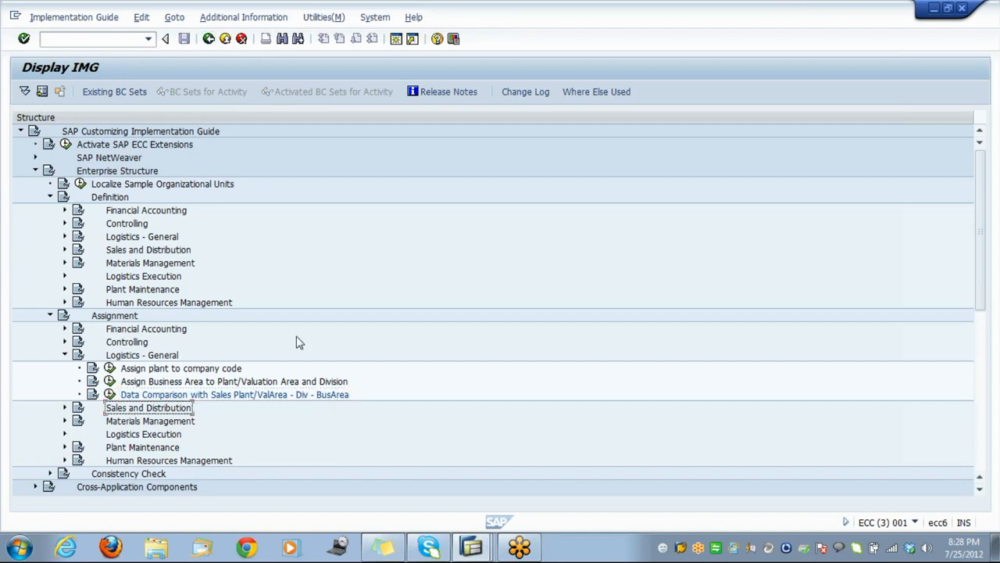
key(Down)
key(Down)
key(Down)
key(Down)
key(Down)
key(Down)
key(Down)
key(Down)
key(Down)
key(Down)
key(Down)
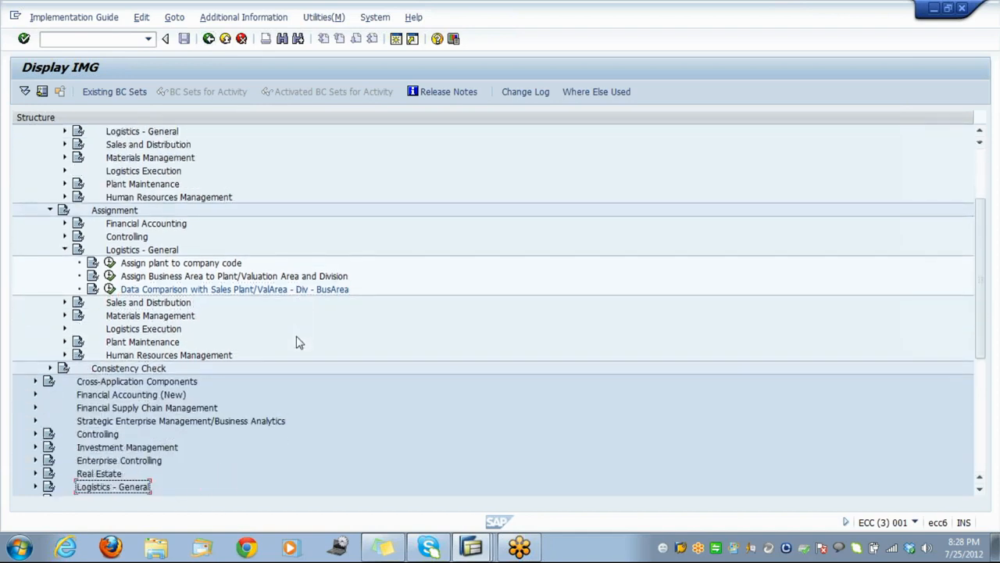
key(Down)
key(Down)
key(Down)
key(Down)
key(Down)
key(Down)
key(Down)
key(Down)
key(Down)
key(Down)
key(Down)
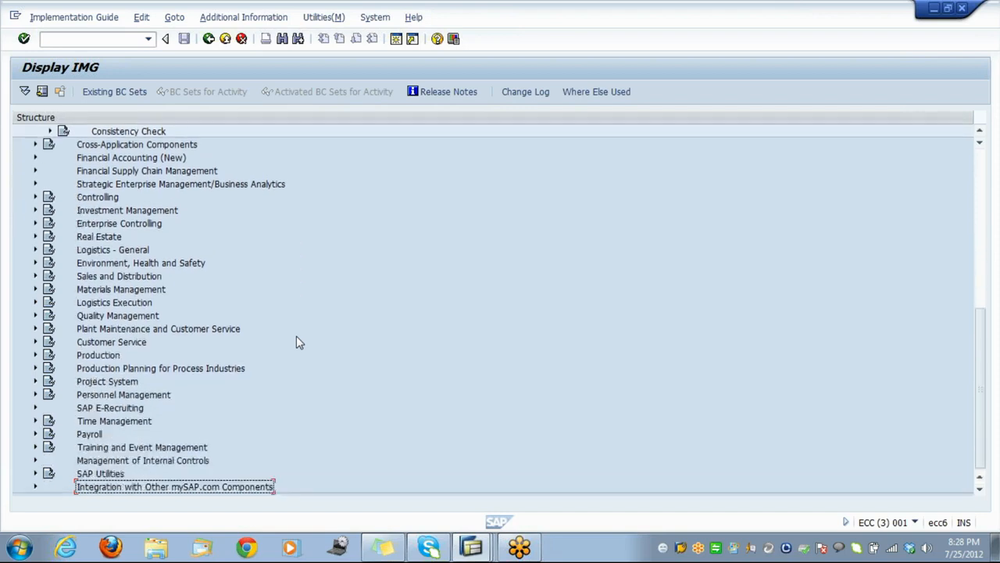
key(Up)
key(Right)
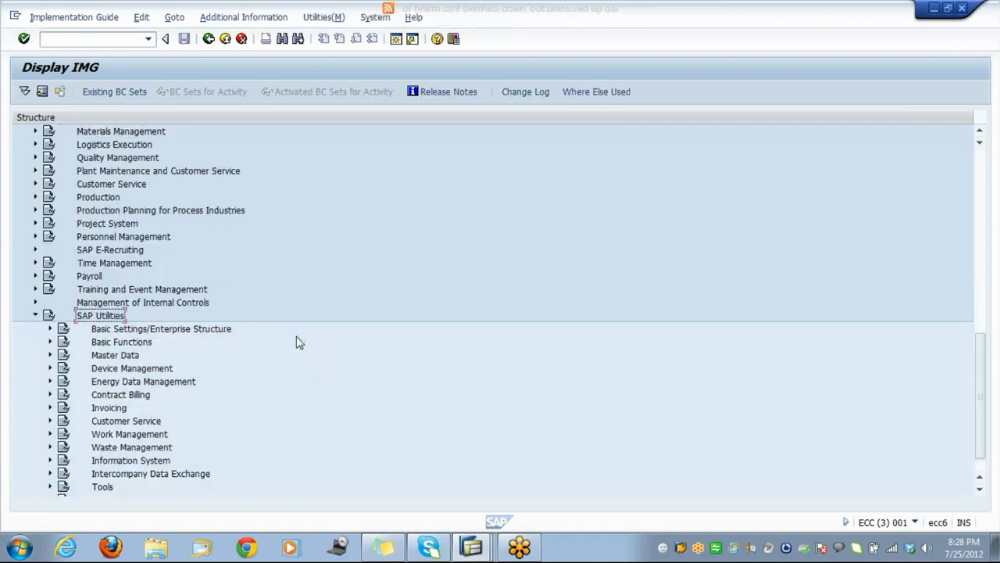
Look through the SAP Utilities subnodes and expand Master Data
key(Down)
key(Down)
key(Down)
key(Down)
key(Down)
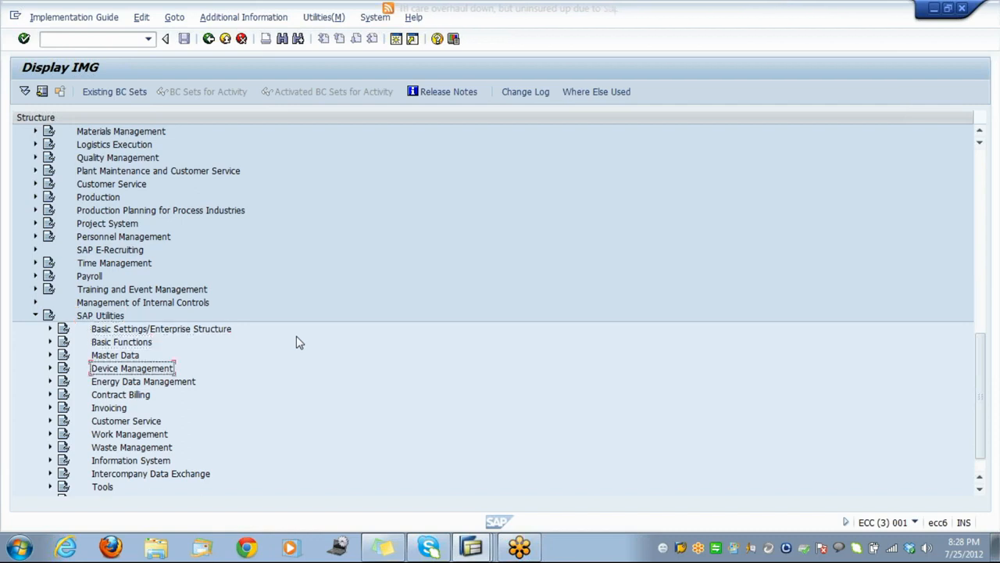
key(Down)
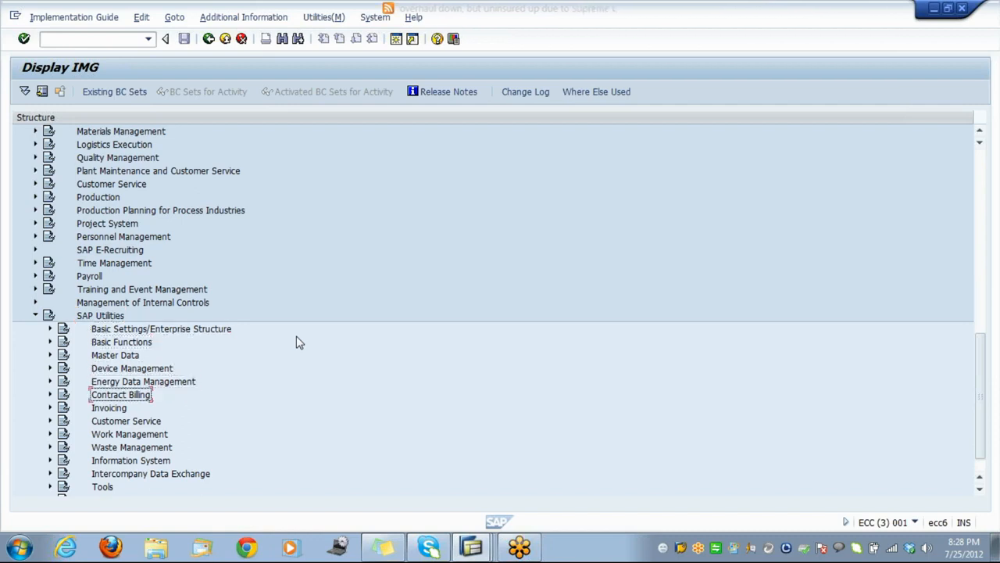
key(Up)
key(Up)
key(Up)
key(Up)
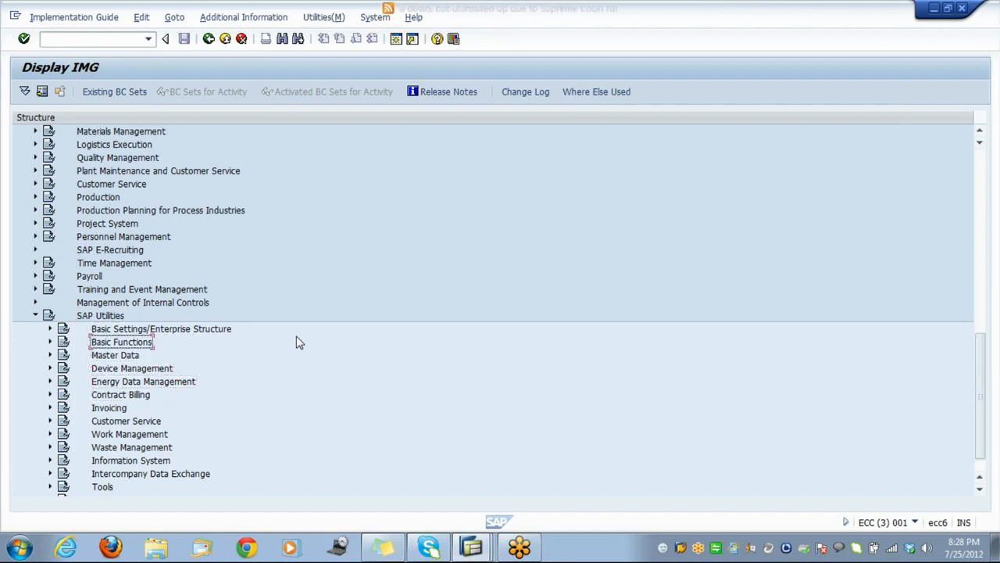
key(Down)
key(Right)
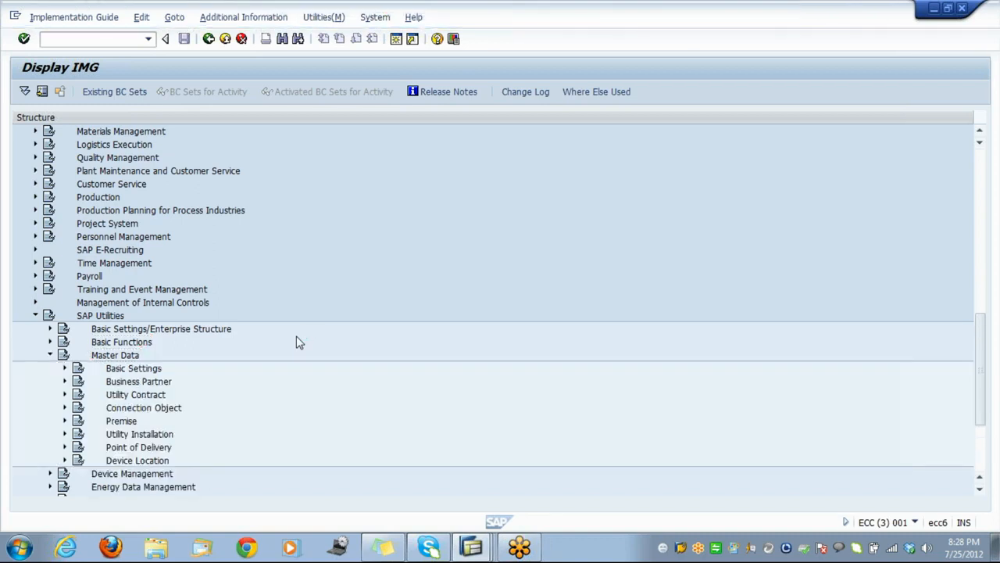
Review the Define Structure Indicator and Category of Functional Locations activity under Master Data's Basic Settings, and return to the structure
key(Down)
key(Right)
key(Down)
key(Return)
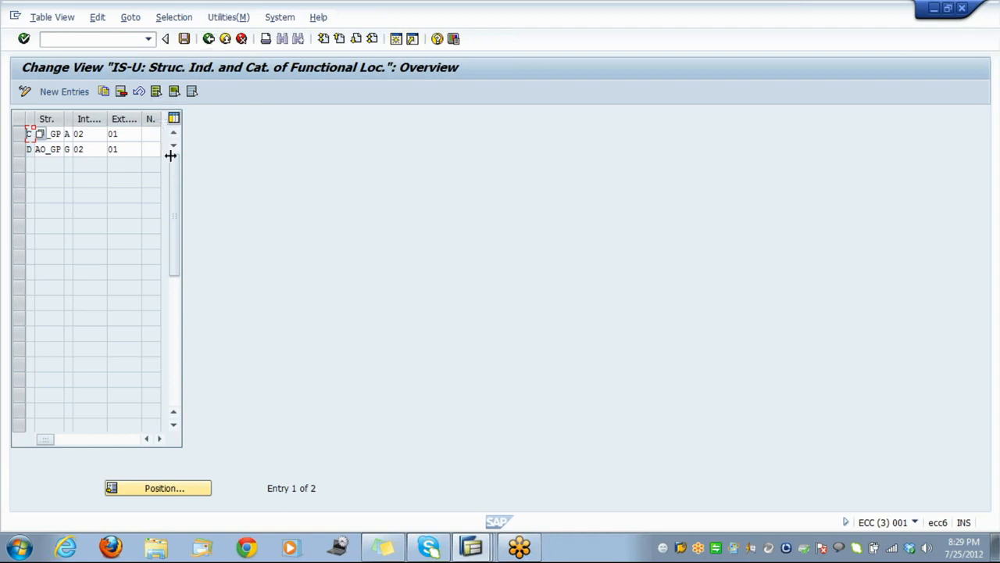
click(225, 39)
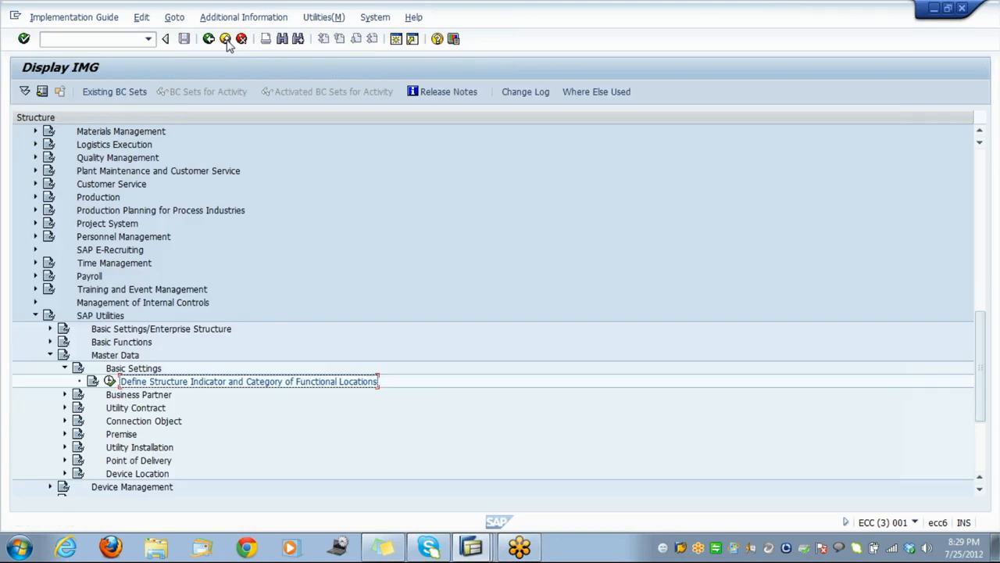
Expand Device Location under Master Data and look through its customizing activities
key(Down)
key(Down)
key(Down)
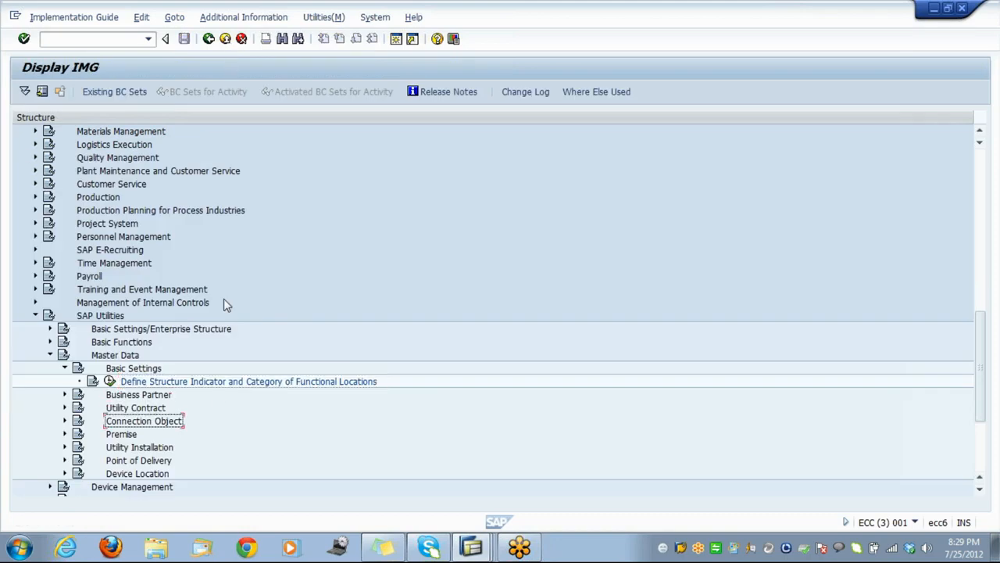
key(Down)
key(Down)
key(Down)
key(Down)
key(Right)
key(Down)
key(Down)
key(Down)
key(Down)
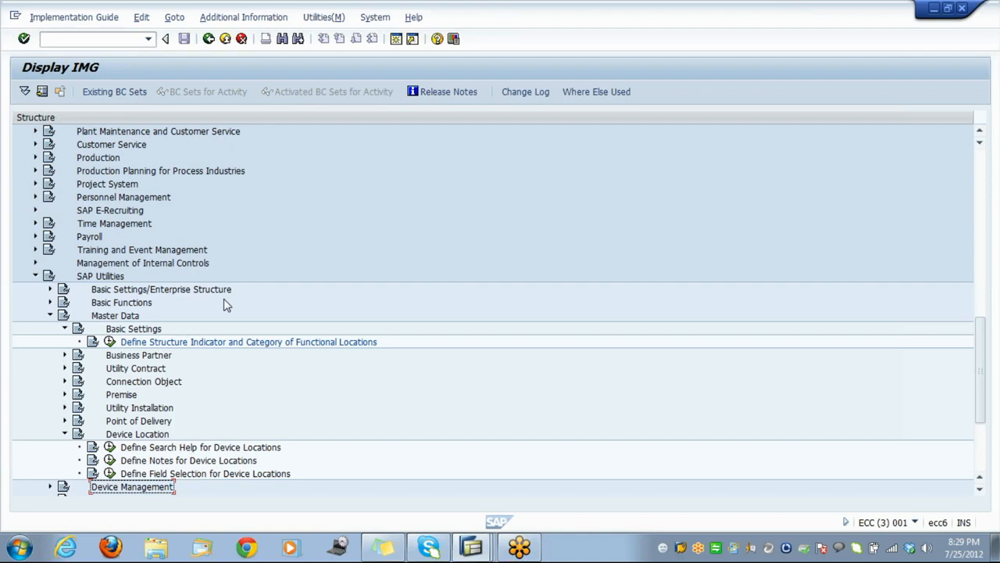
key(Down)
key(Up)
key(Up)
key(Up)
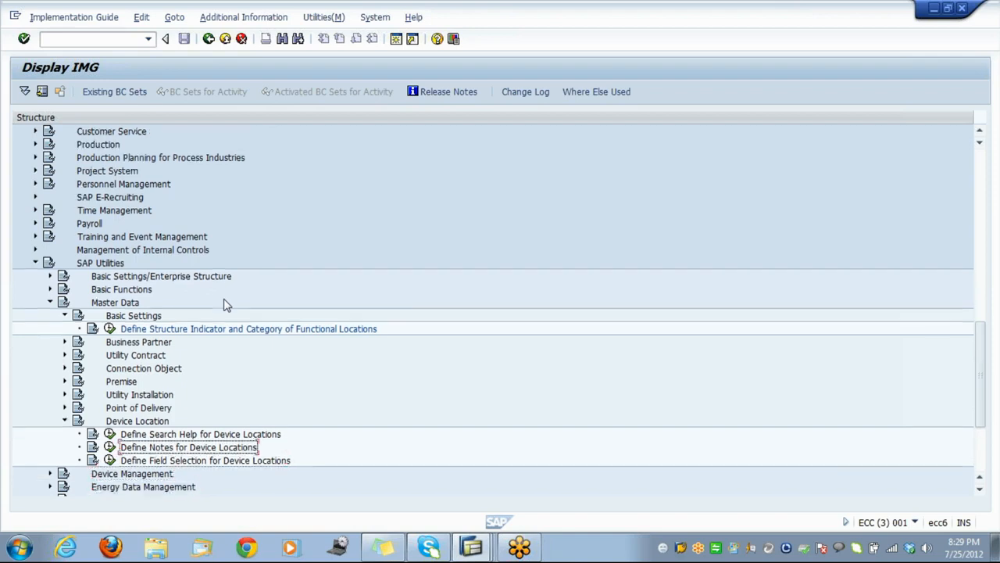
Make the Premise field display-only in the device location field selection and save it to customizing request ECCK900021
key(Down)
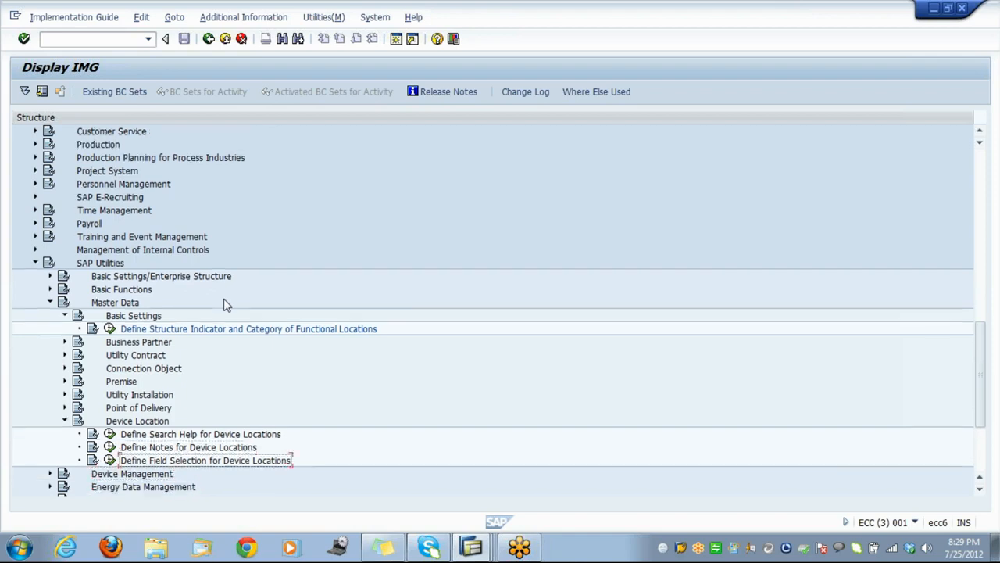
key(Return)
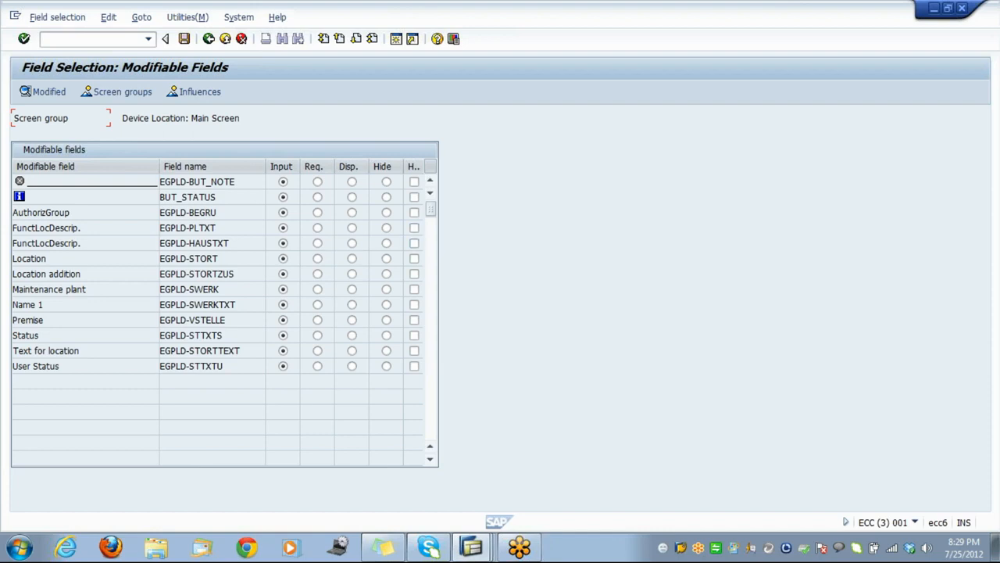
click(351, 321)
click(185, 39)
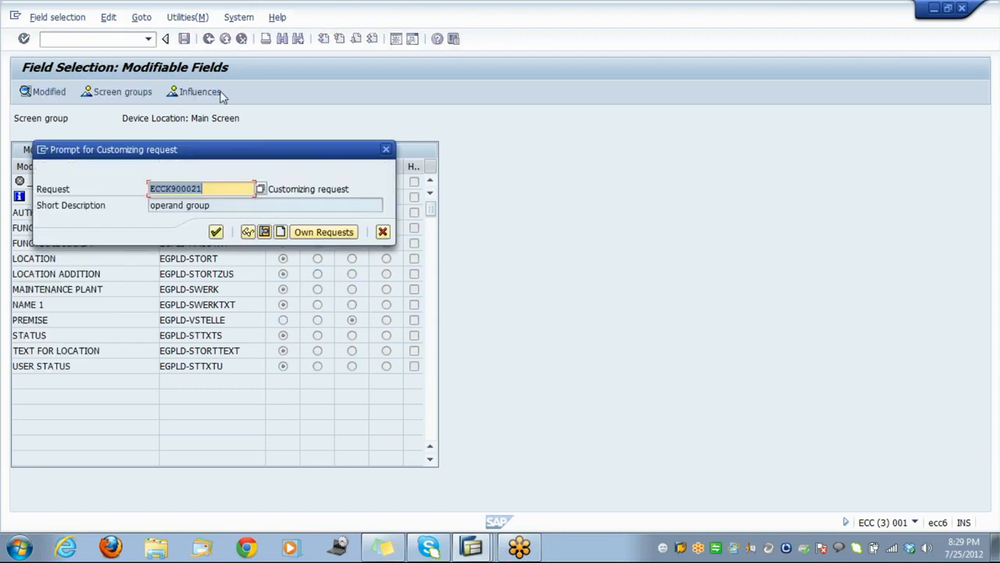
click(216, 233)
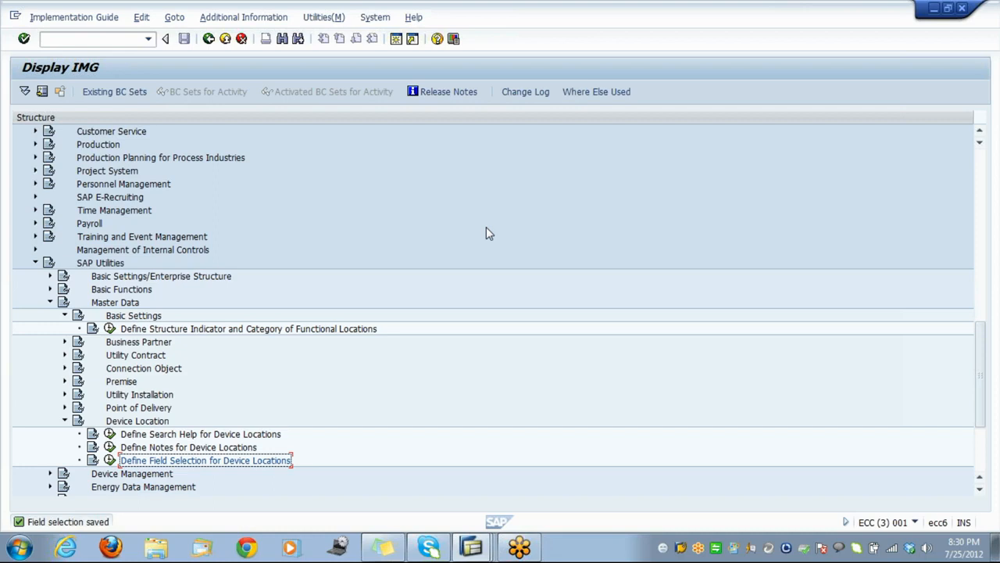
Switch to the Create Device Location session, restart transaction ES65, and begin a new device location without entering a number
click(472, 549)
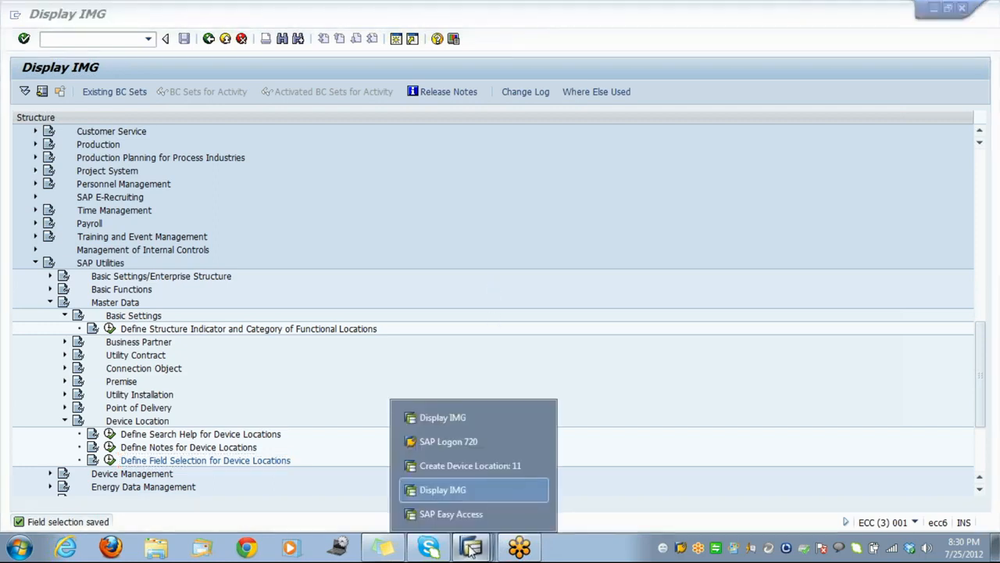
click(466, 468)
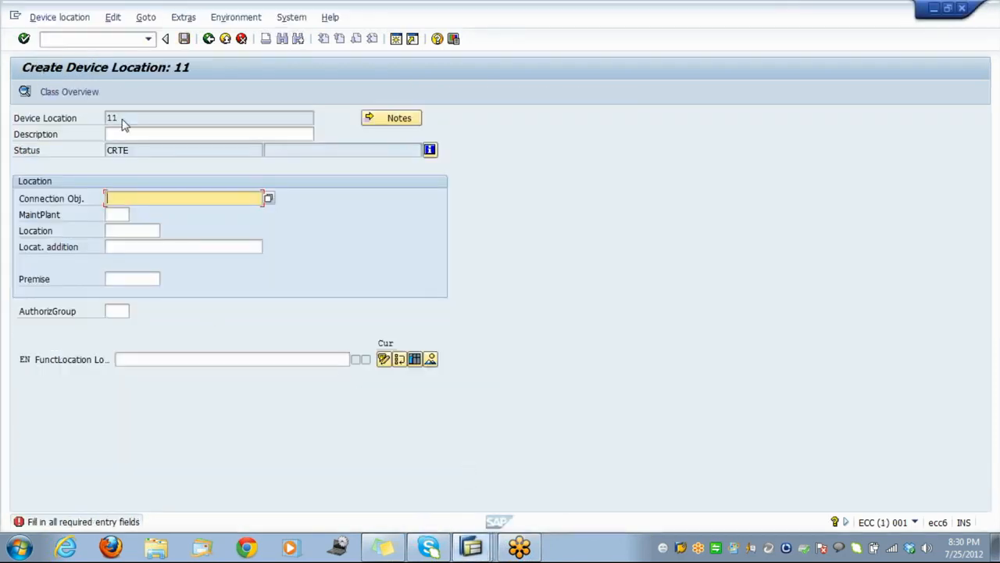
click(92, 39)
text(/nes65)
key(Return)
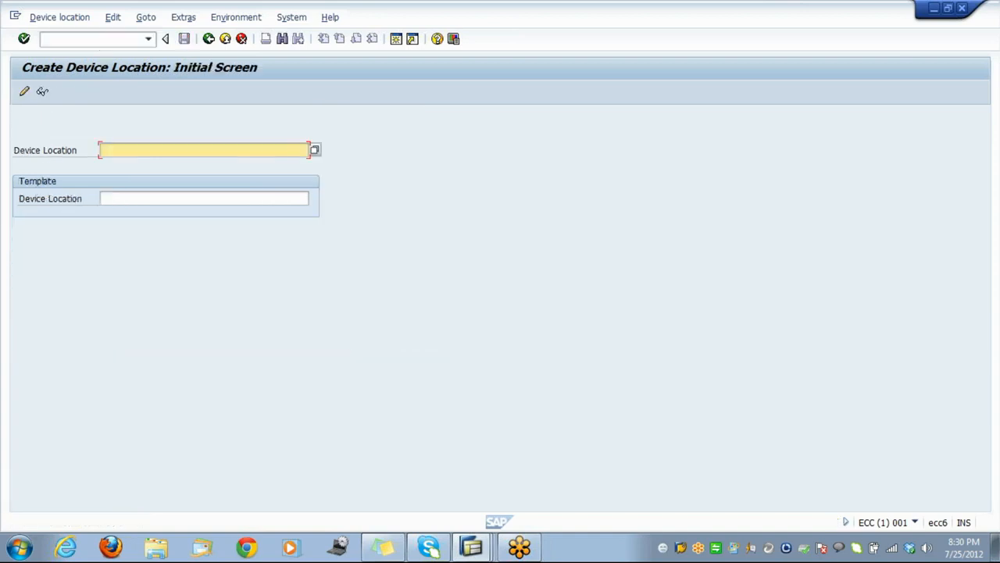
click(96, 39)
key(Return)
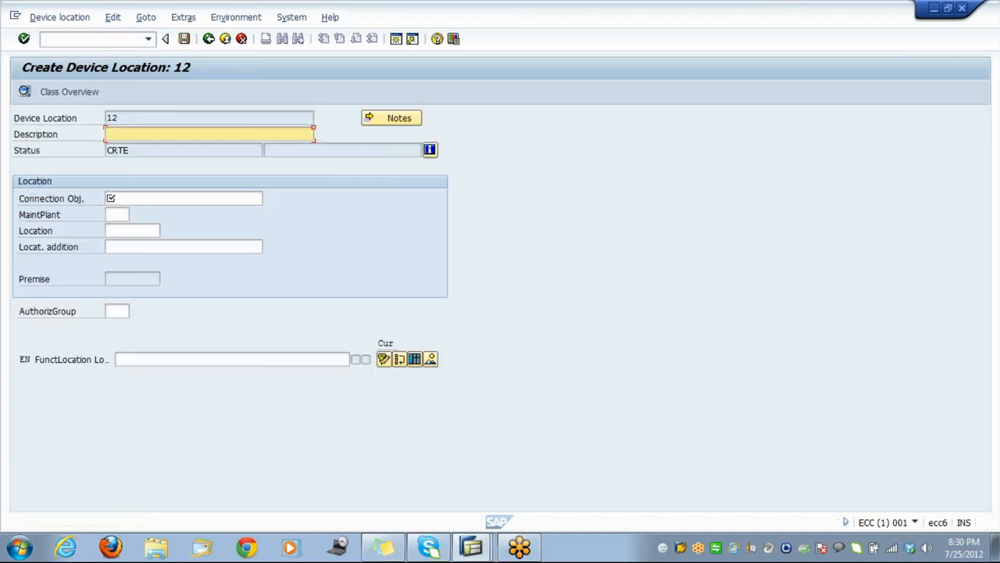
Describe the device location as "kal", assign connection object A from its search help, and save it before leaving the transaction
text(Kal)
key(Tab)
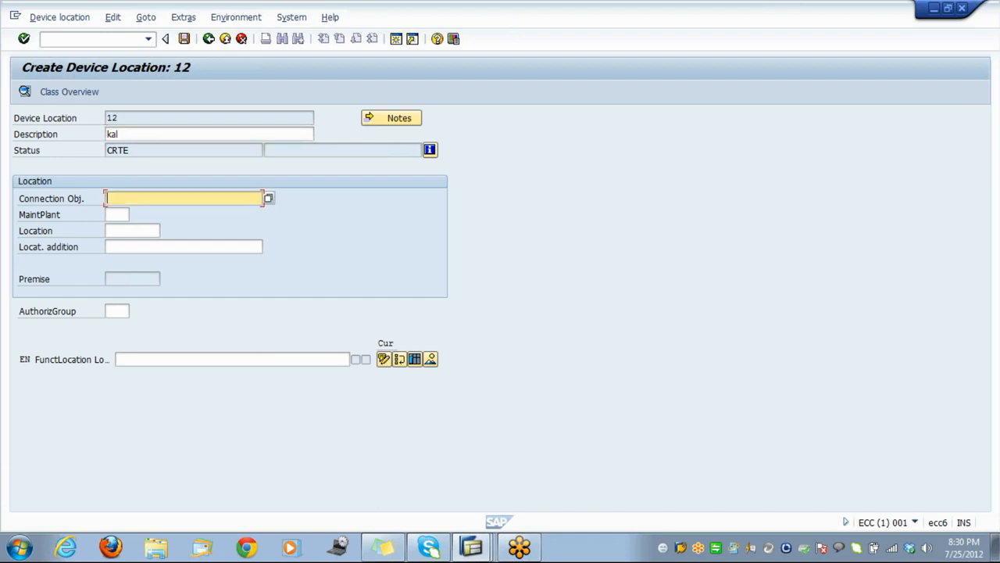
key(F4)
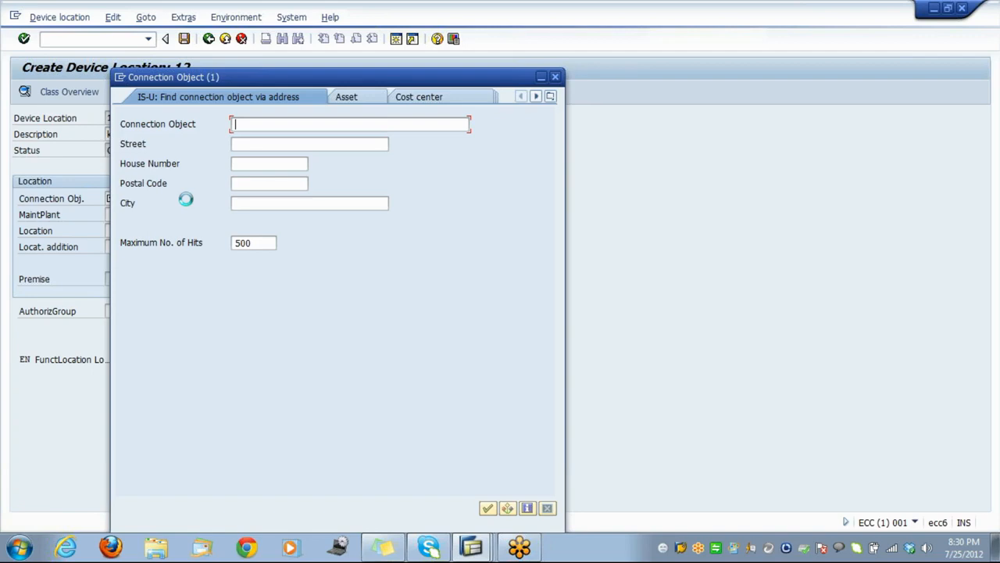
key(Return)
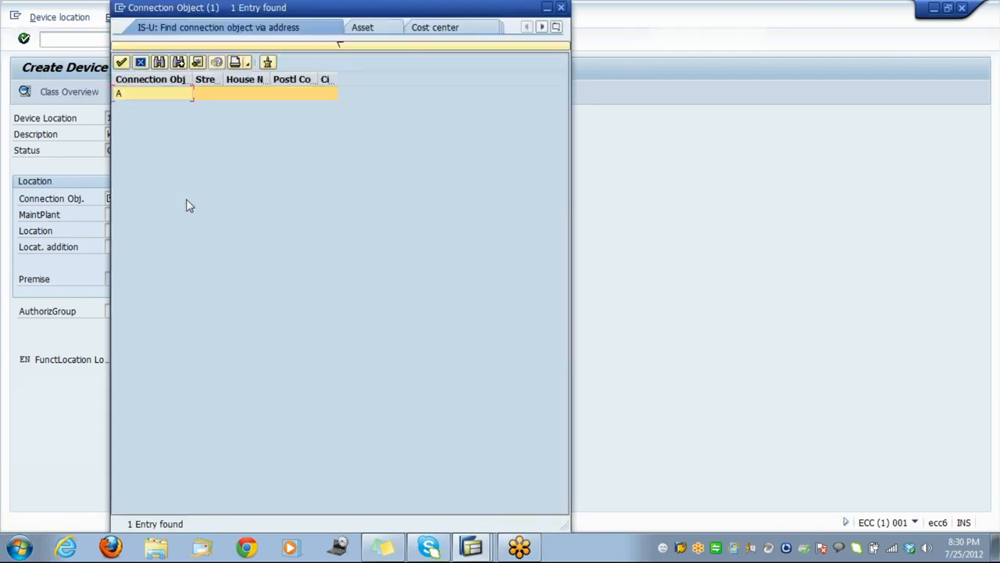
key(Return)
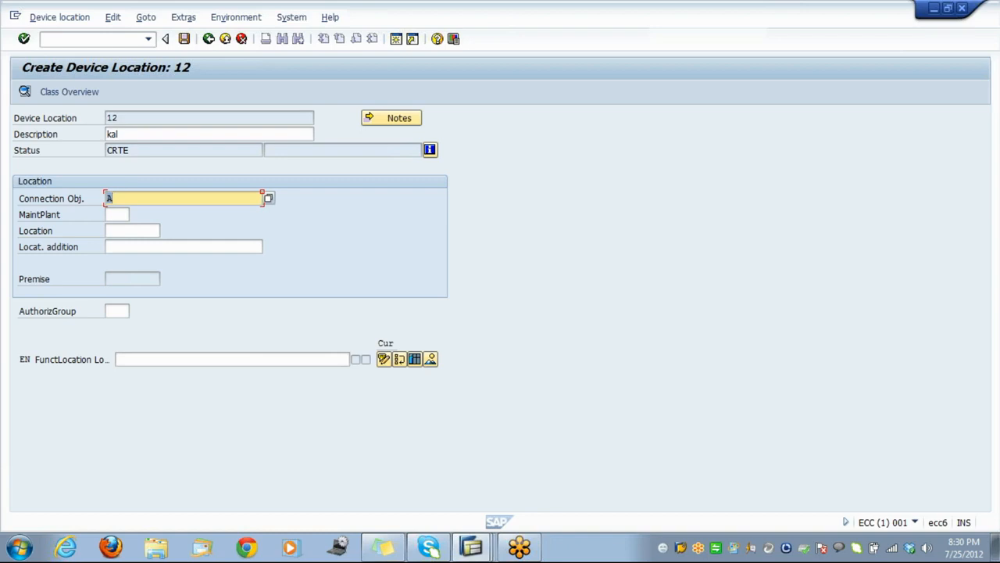
key(Return)
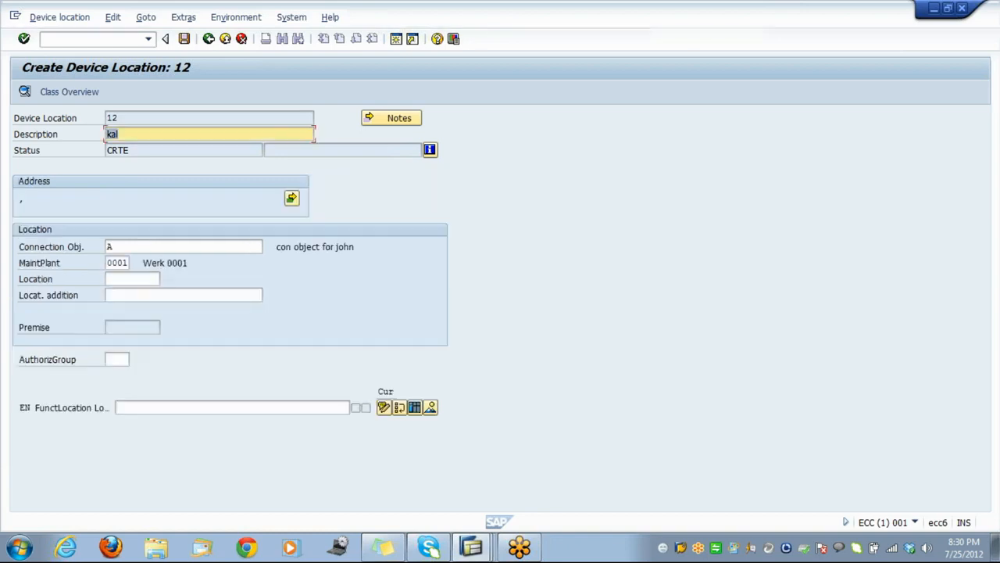
click(184, 39)
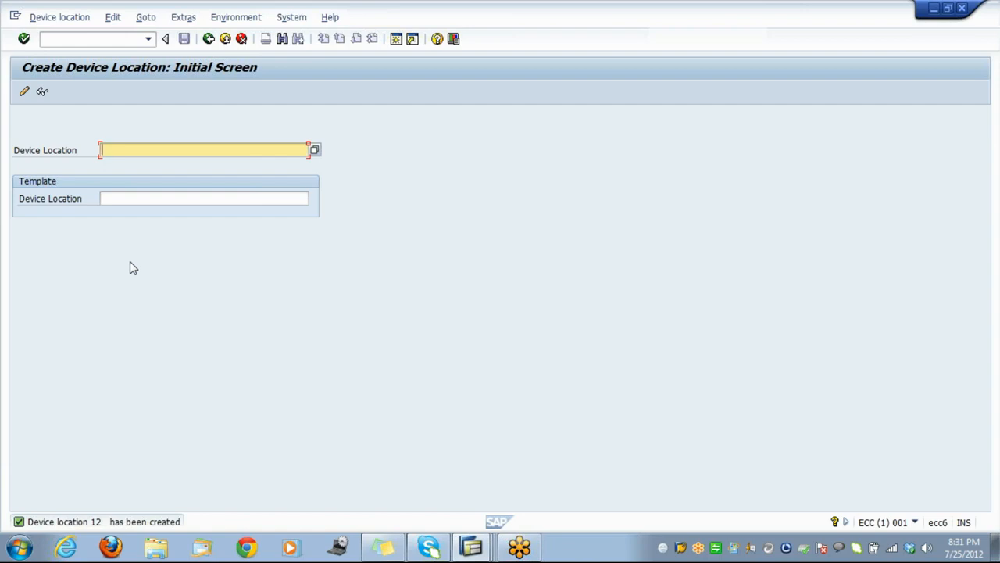
click(225, 43)
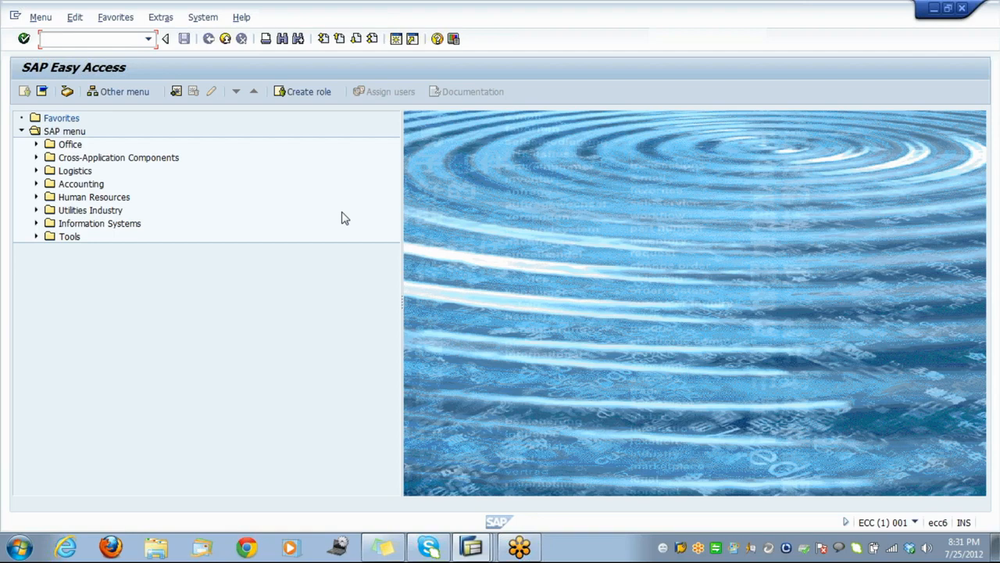
key(alt+m)
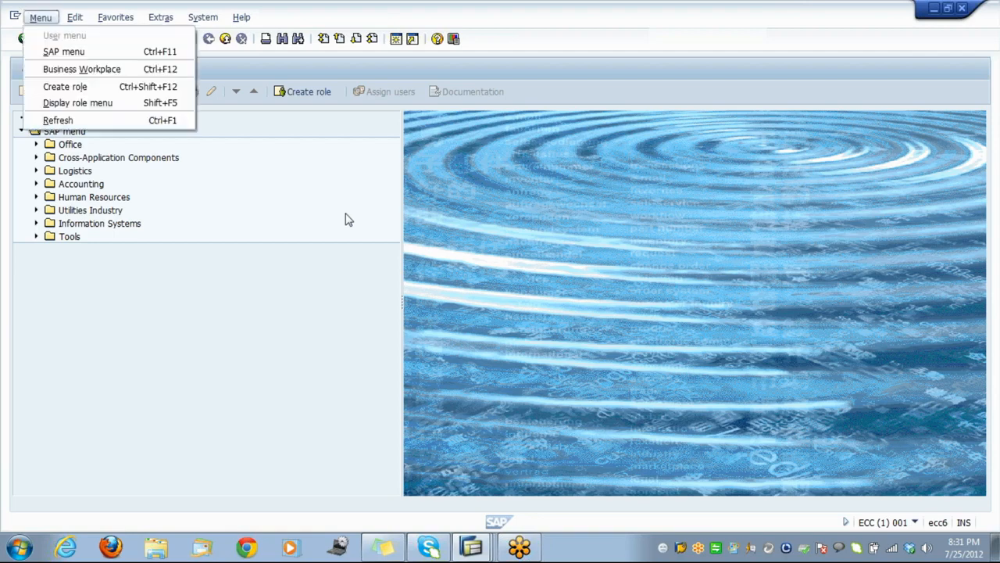
Return to the Display IMG session and expand Premise under SAP Utilities Master Data
click(478, 547)
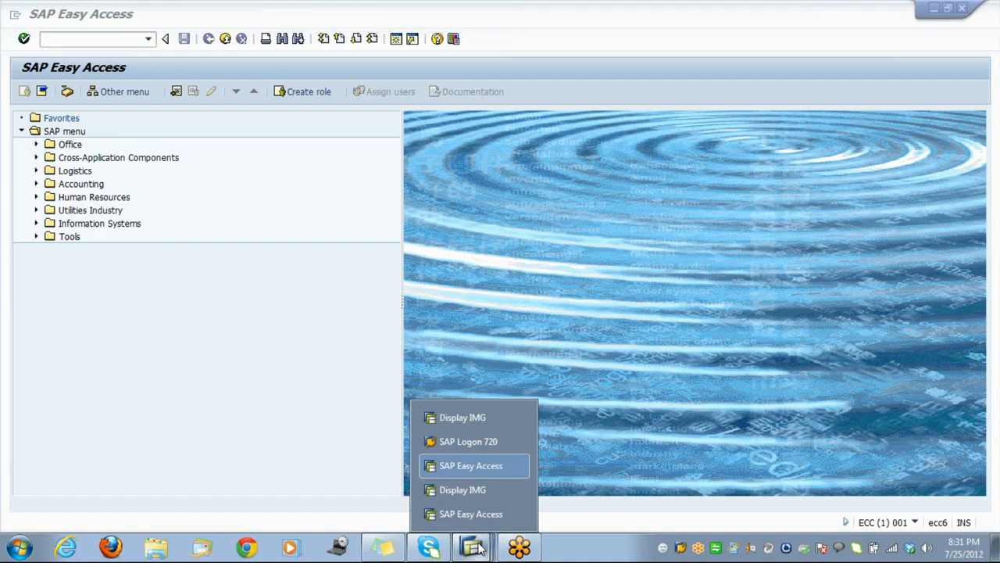
click(468, 490)
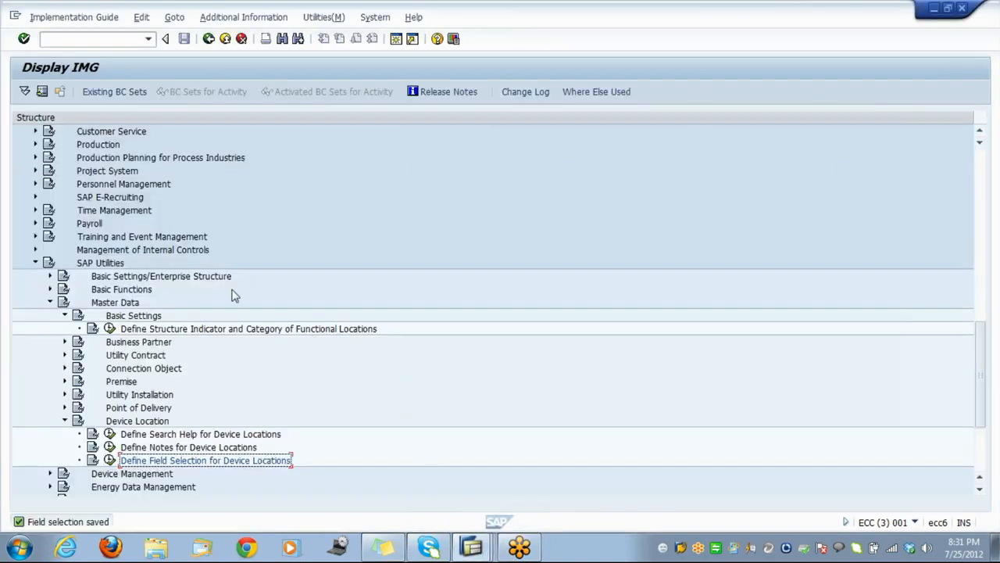
key(Down)
key(Up)
key(Up)
key(Up)
key(Up)
key(Up)
key(Up)
key(Up)
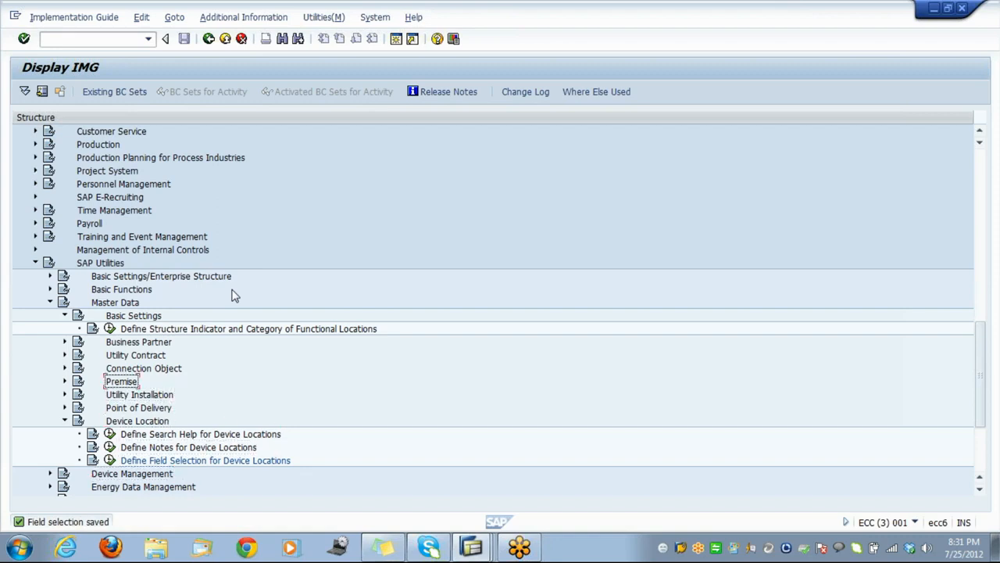
key(Right)
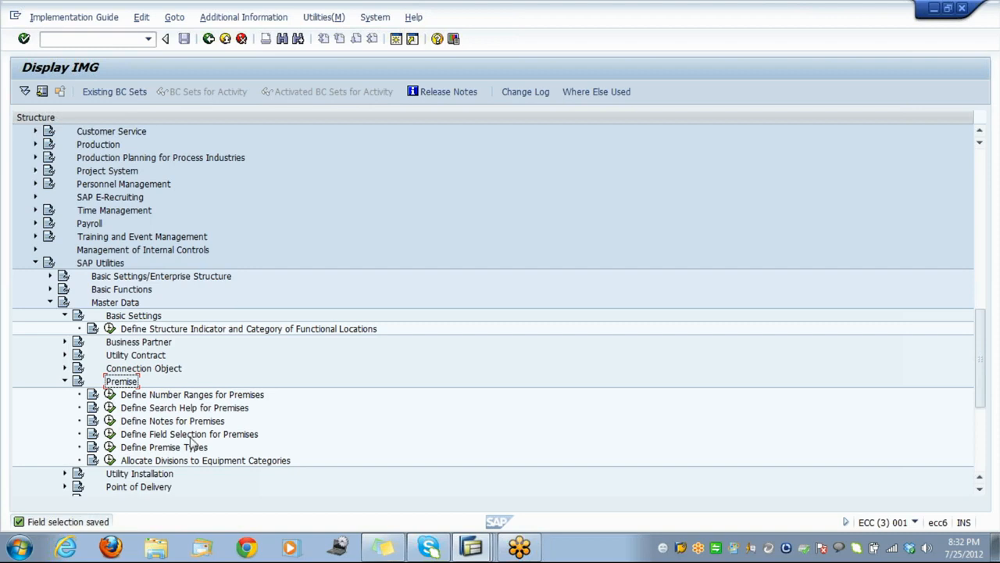
Review the modifiable fields in Define Field Selection for Premises and the entries in Define Premise Types
click(110, 434)
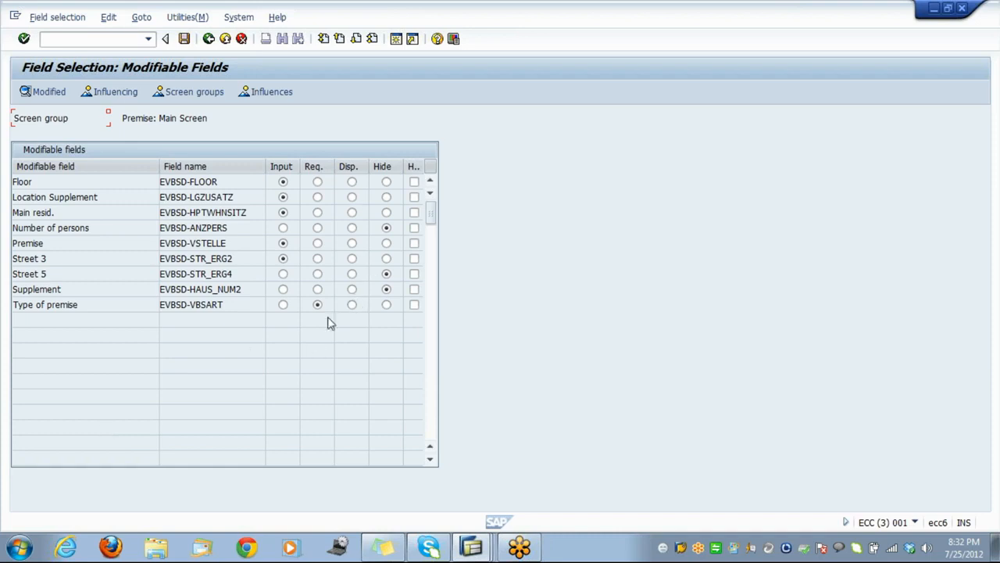
click(211, 41)
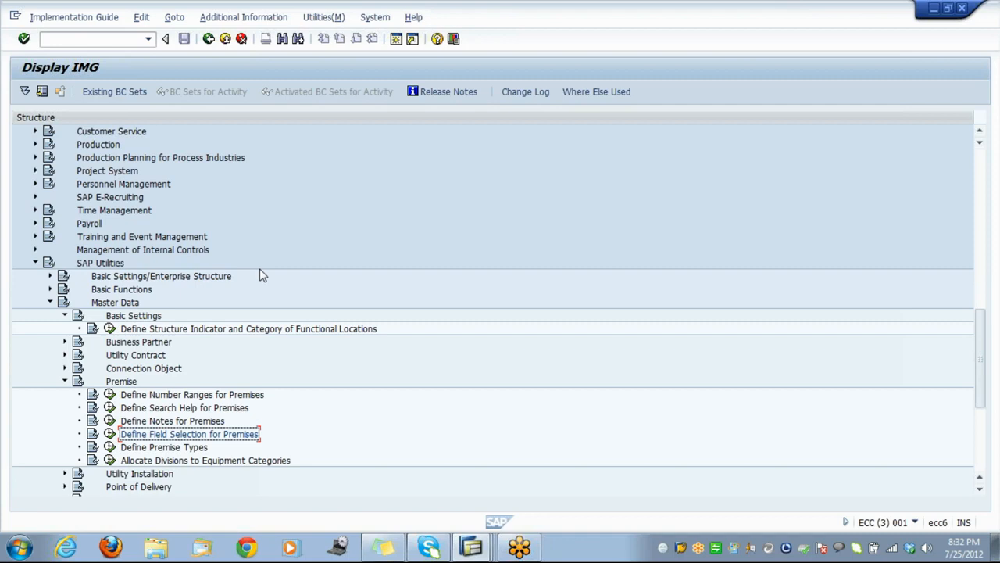
click(110, 447)
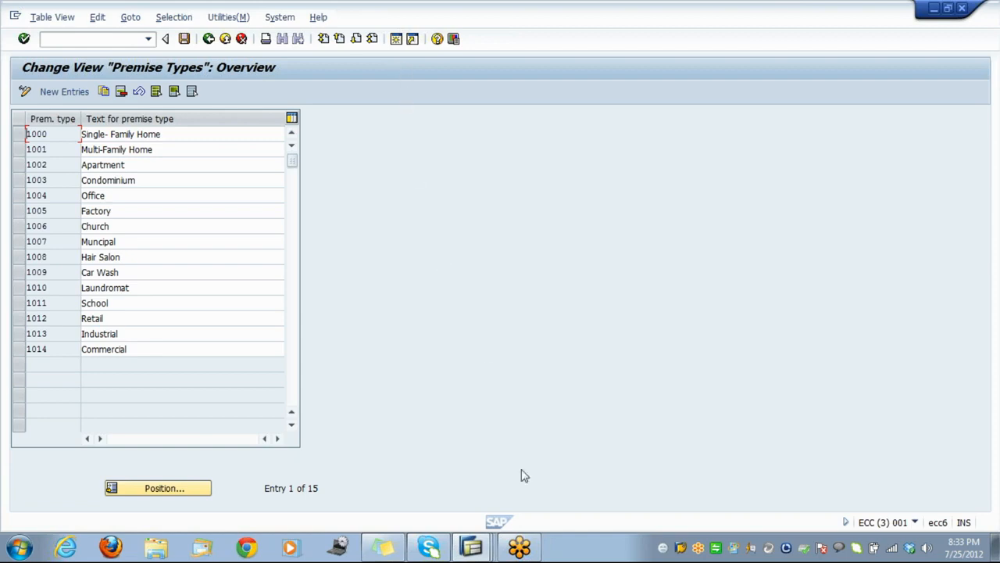
Switch to the SAP Easy Access session and start a new premise with transaction ES60, leaving the premise number blank
click(475, 545)
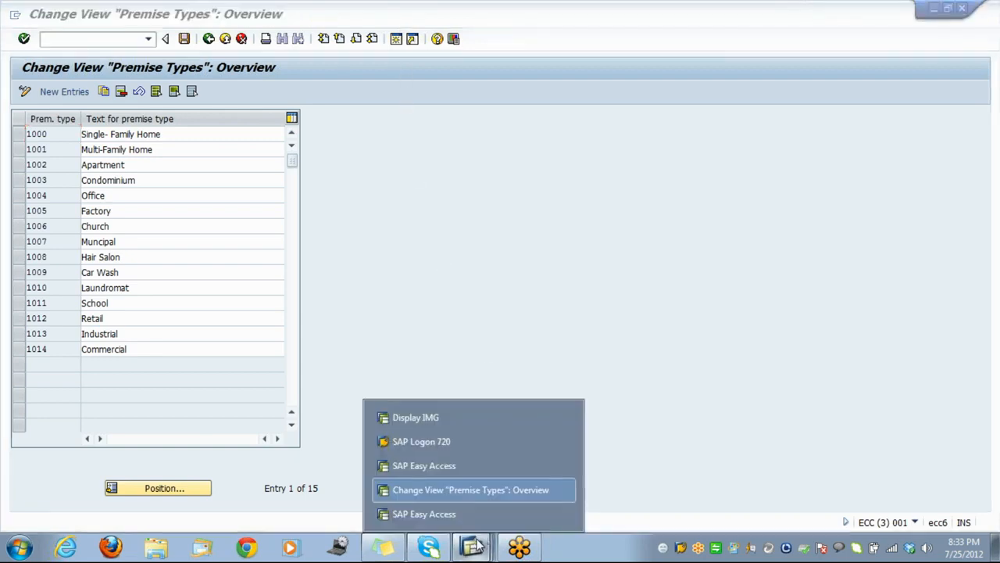
click(449, 465)
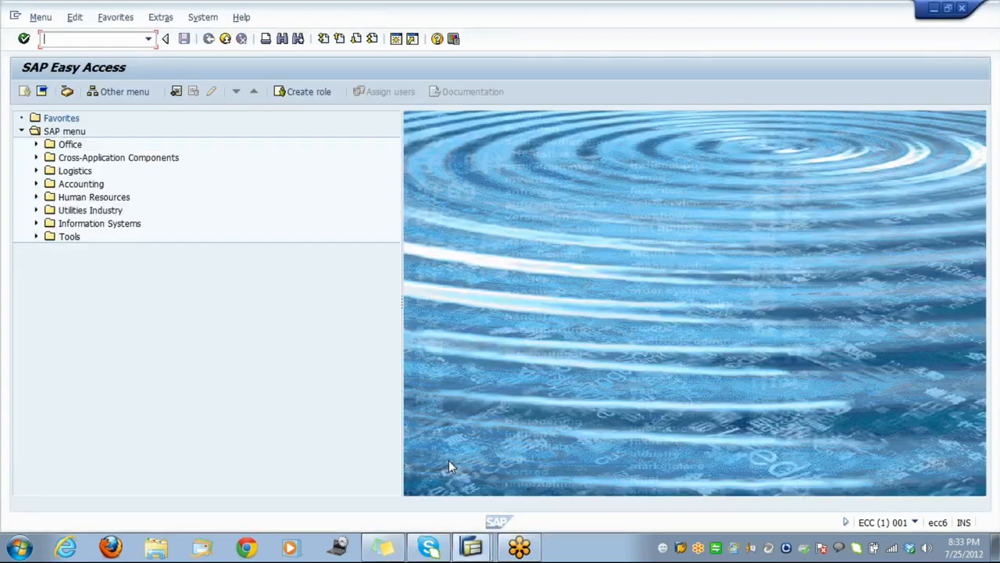
text(es60)
key(Return)
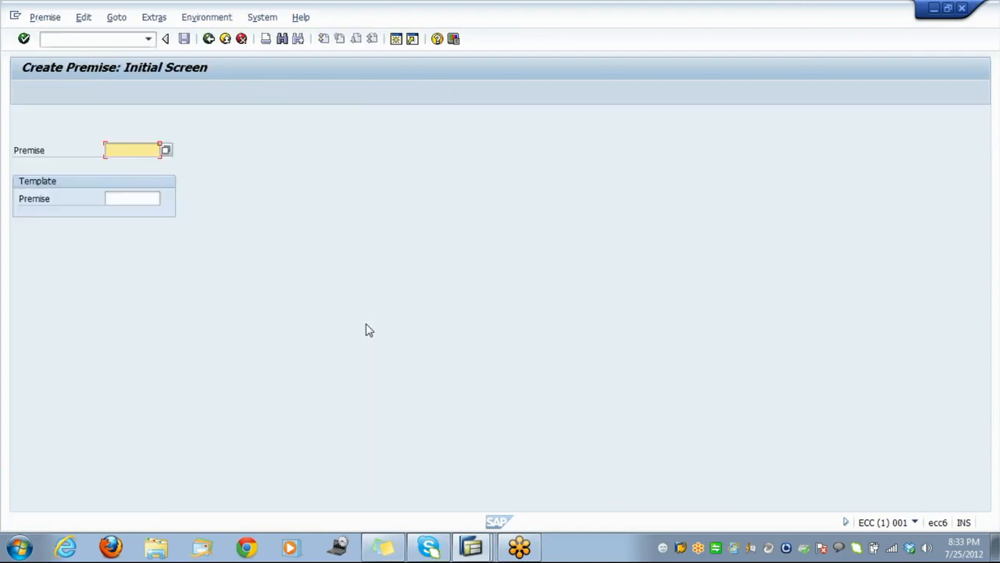
key(Return)
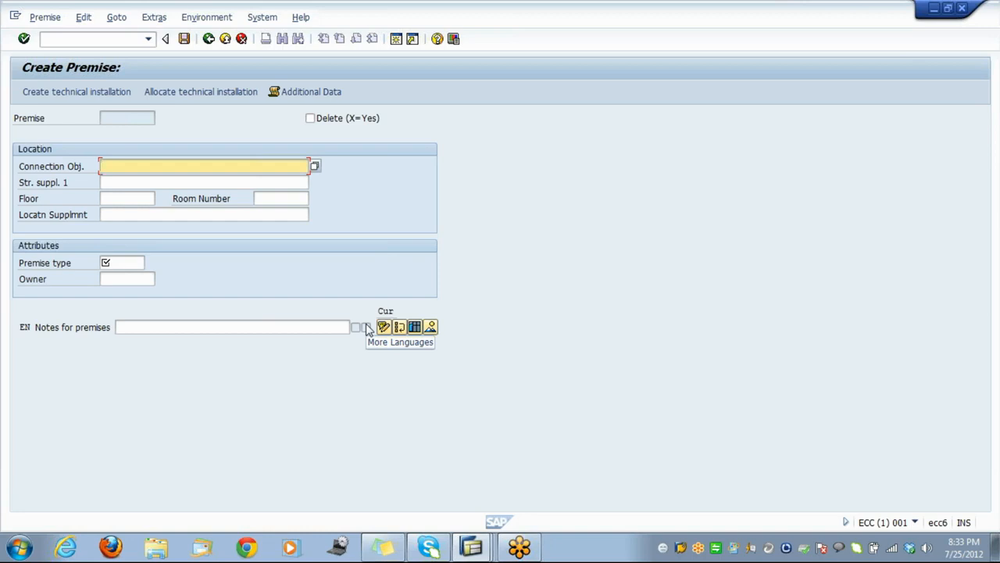
Assign connection object A to the premise and choose premise type 1001 Multi-Family Home
text(4)
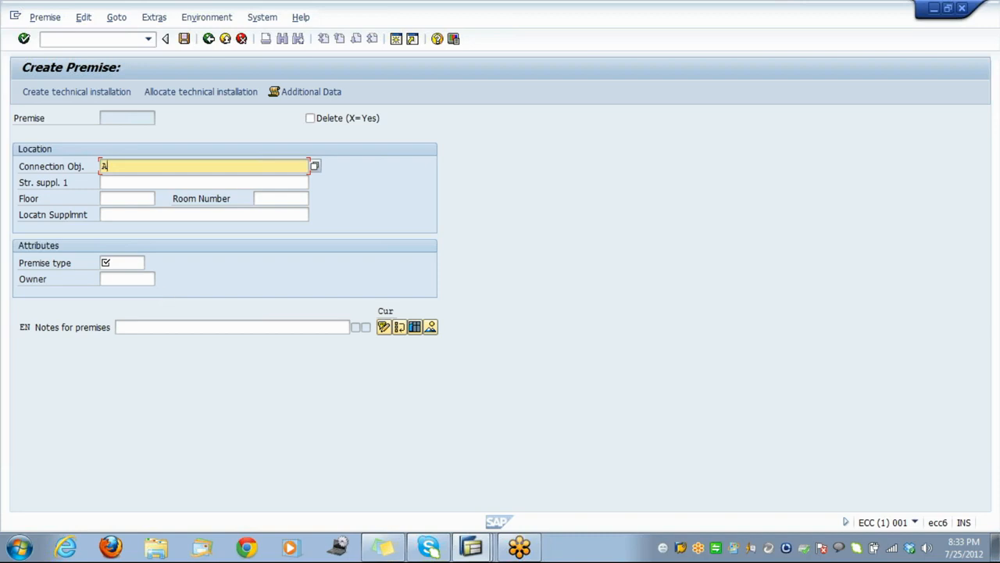
click(121, 264)
click(150, 264)
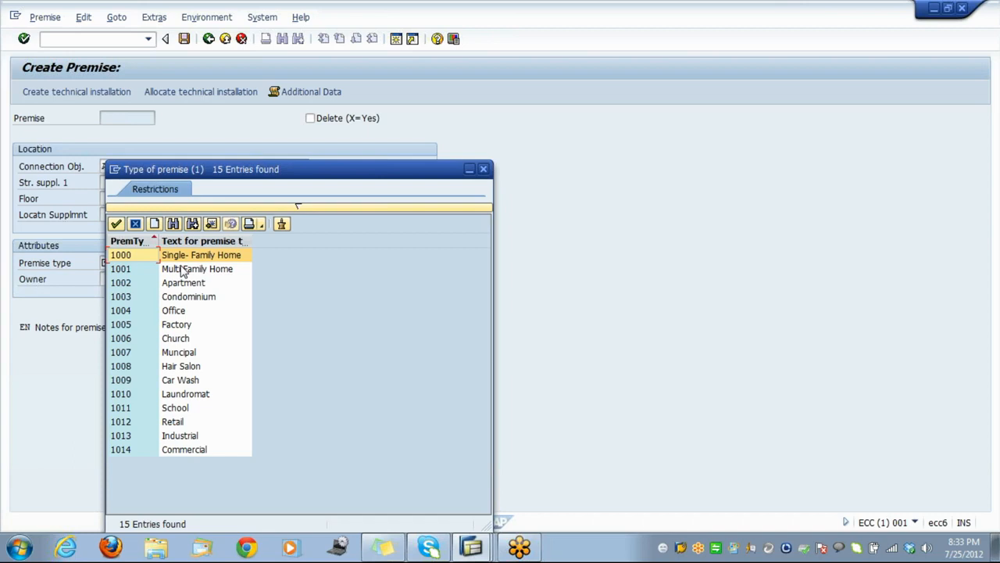
double_click(181, 269)
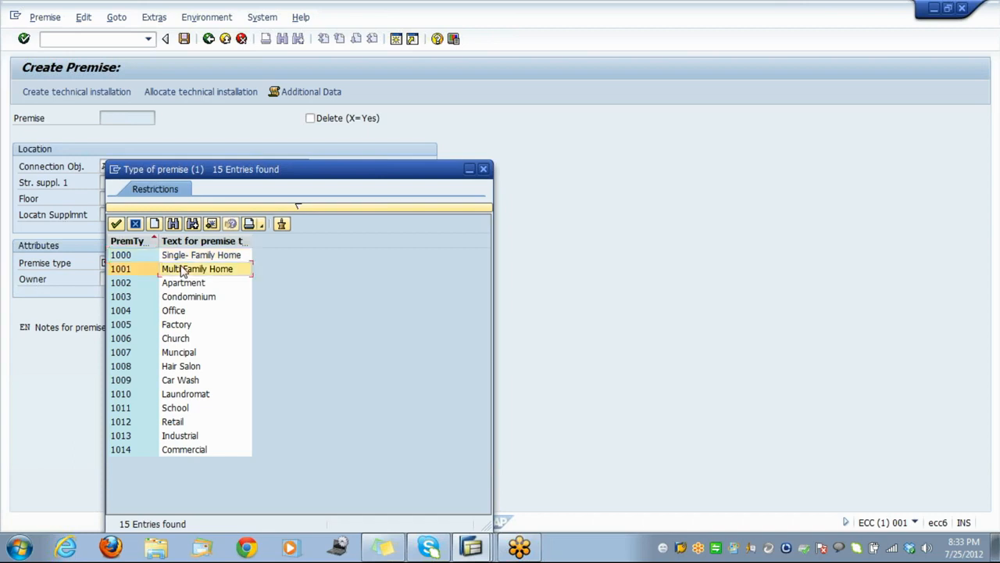
key(Return)
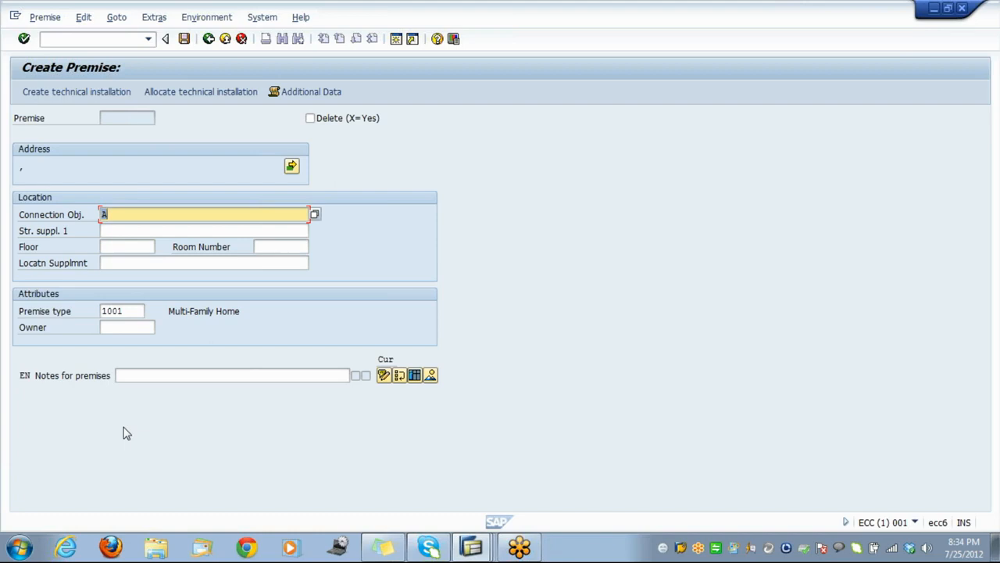
Save the premise with the owner left blank and return to SAP Easy Access
click(119, 327)
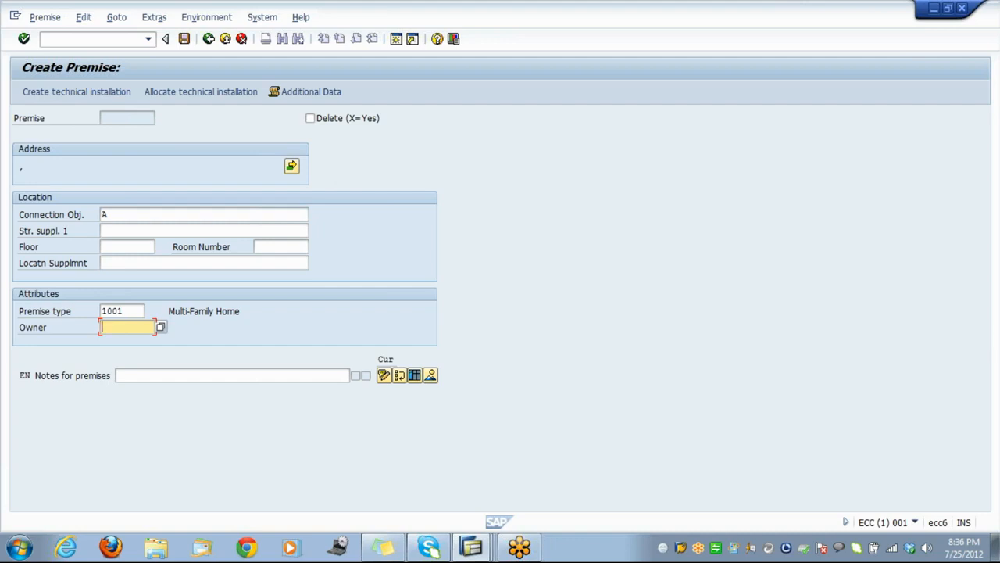
click(185, 39)
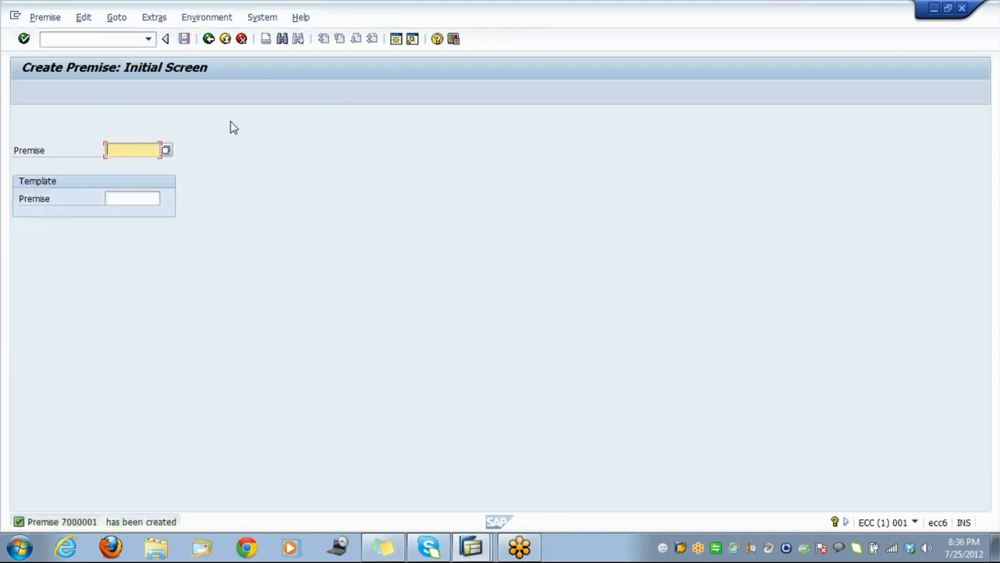
click(225, 39)
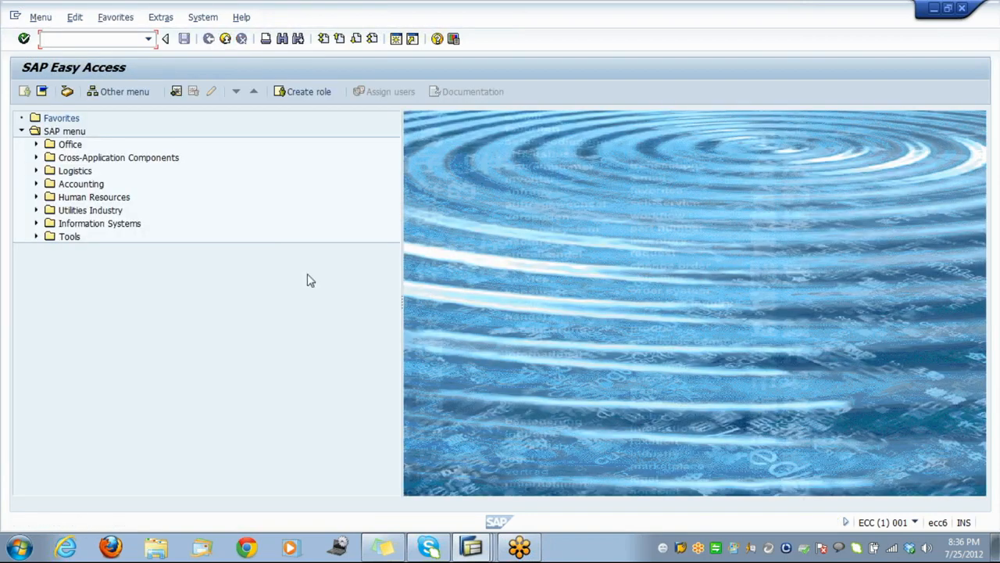
Switch to the session with the Premise Types view and leave it to return to the IMG structure
click(480, 551)
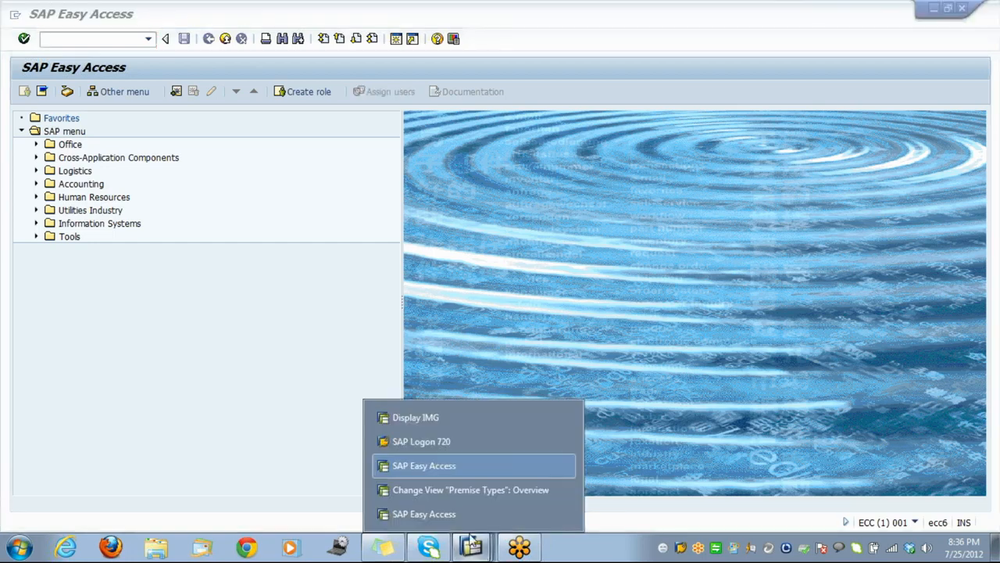
click(438, 492)
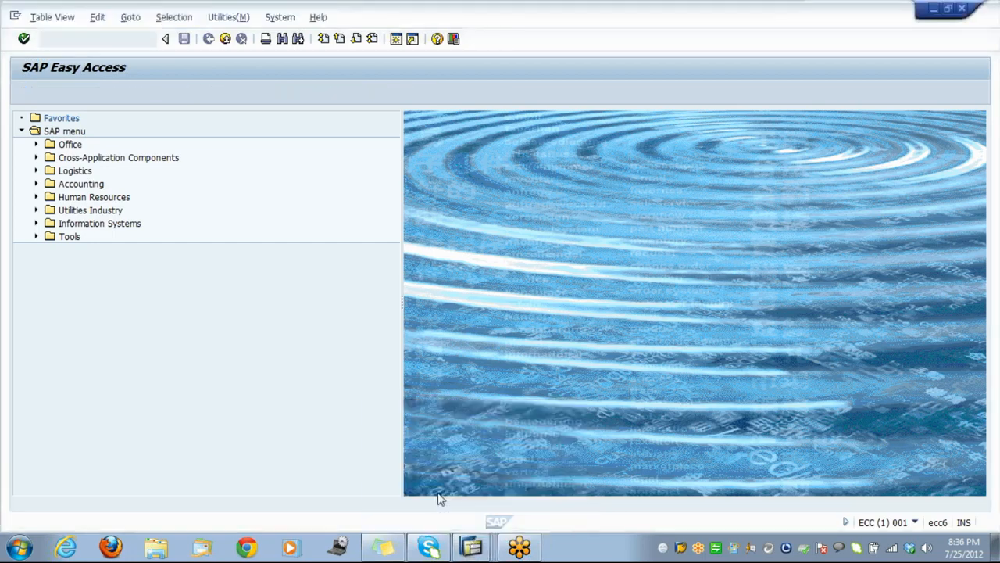
click(225, 41)
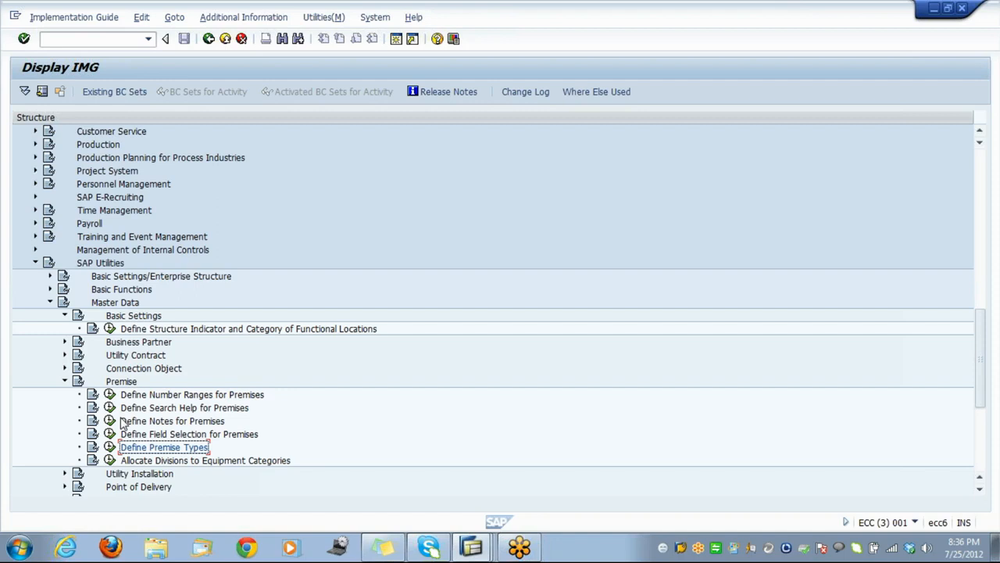
Collapse the Basic Settings and Premise nodes under SAP Utilities Master Data and expand Utility Installation
click(141, 356)
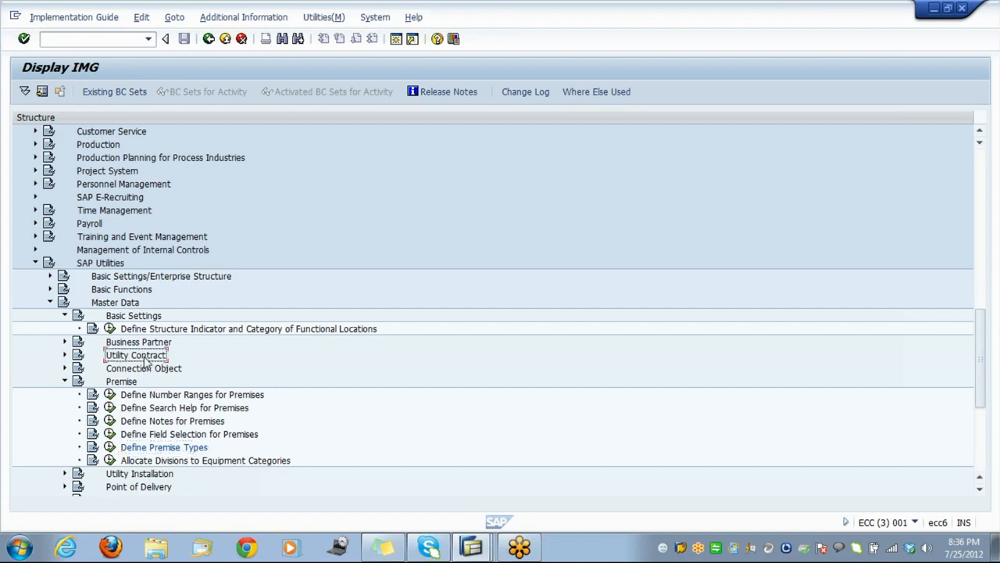
key(Up)
key(Up)
key(Up)
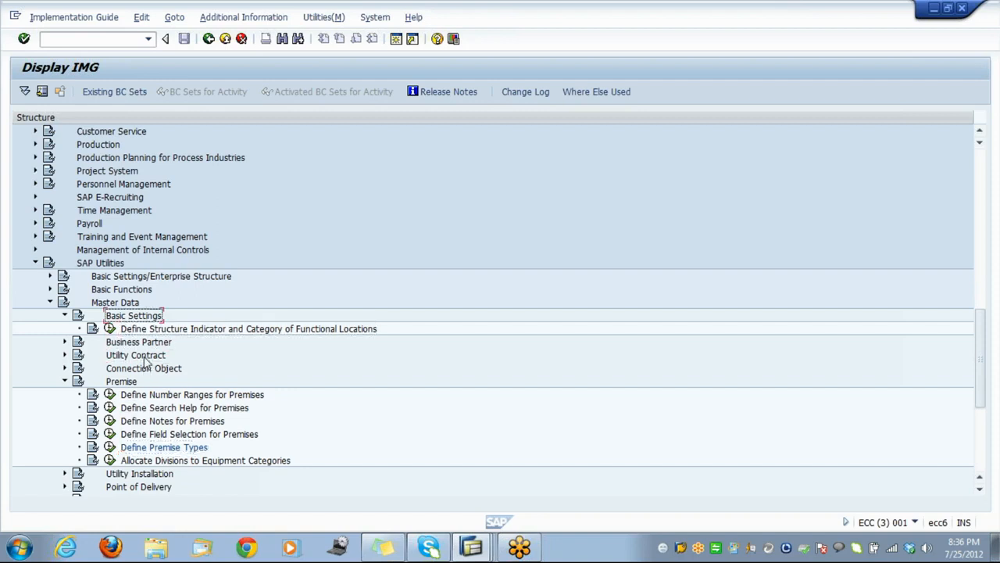
key(Left)
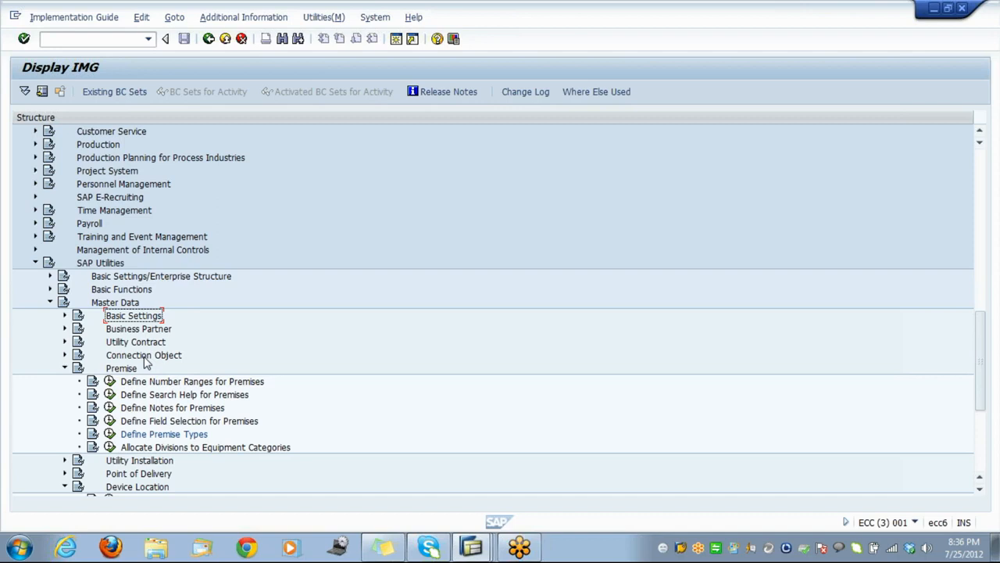
key(Down)
key(Down)
key(Down)
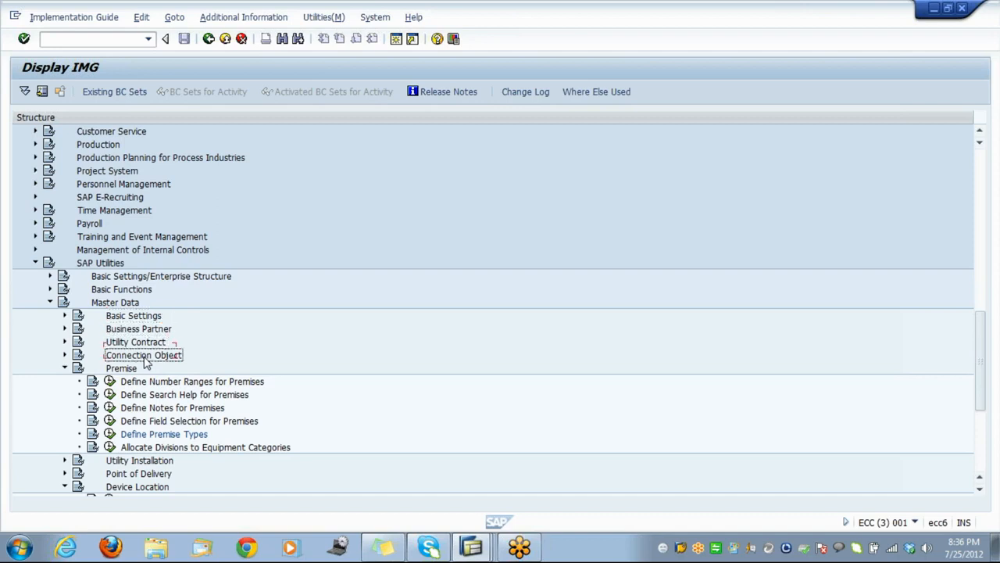
key(Down)
key(Left)
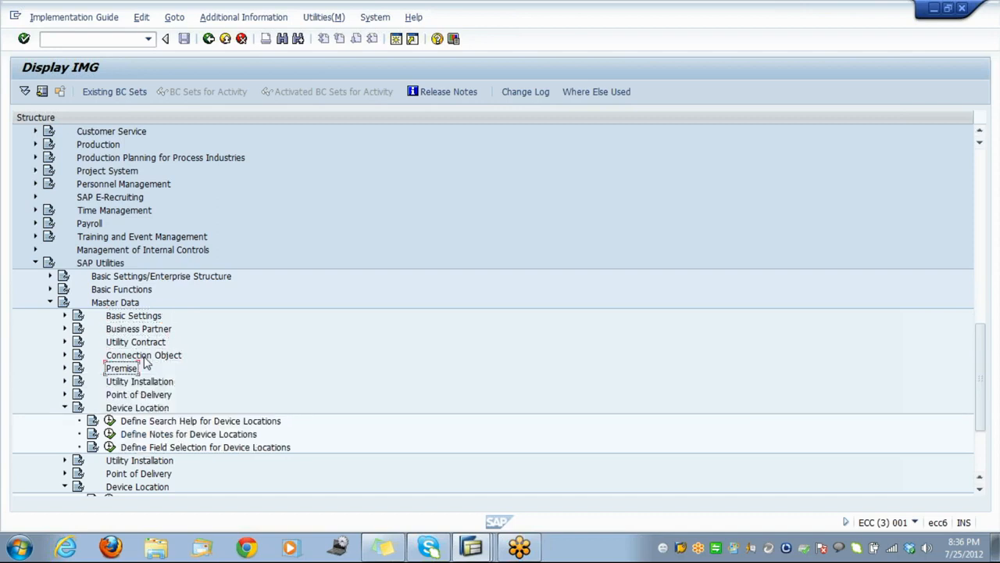
key(Down)
key(Right)
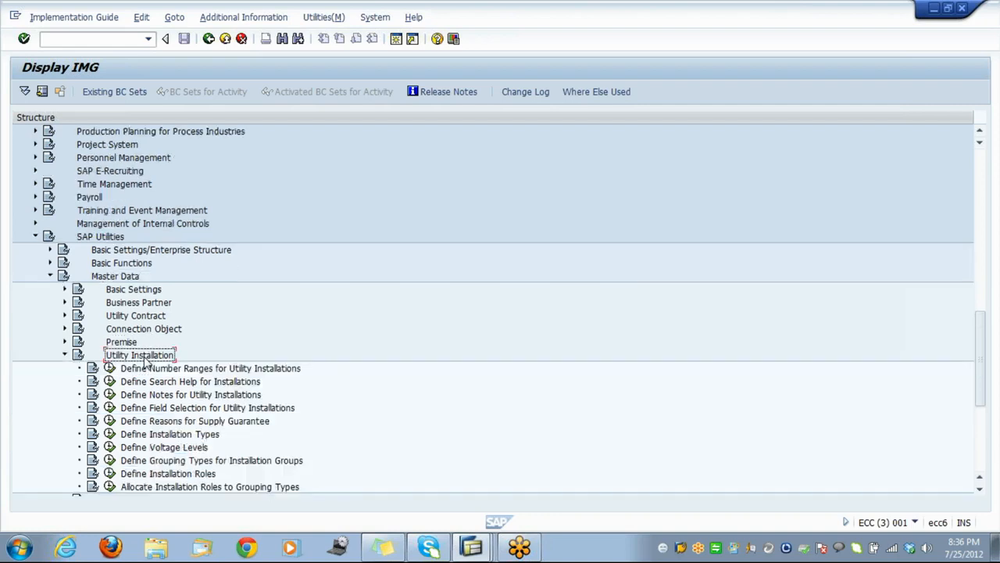
Look through the customizing activities listed under Utility Installation
key(Down)
key(Down)
key(Down)
key(Down)
key(Down)
key(Down)
key(Down)
key(Down)
key(Down)
key(Down)
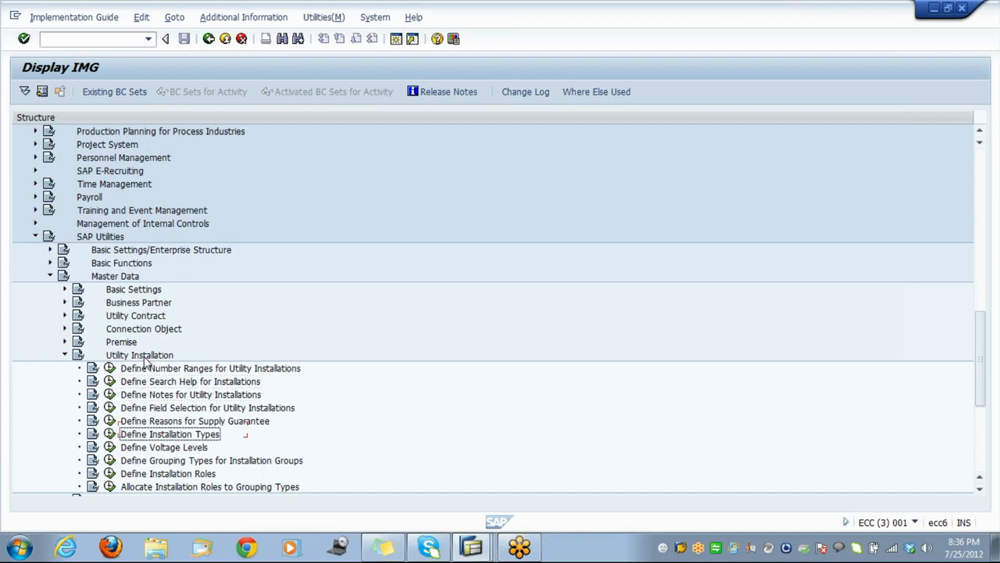
key(Down)
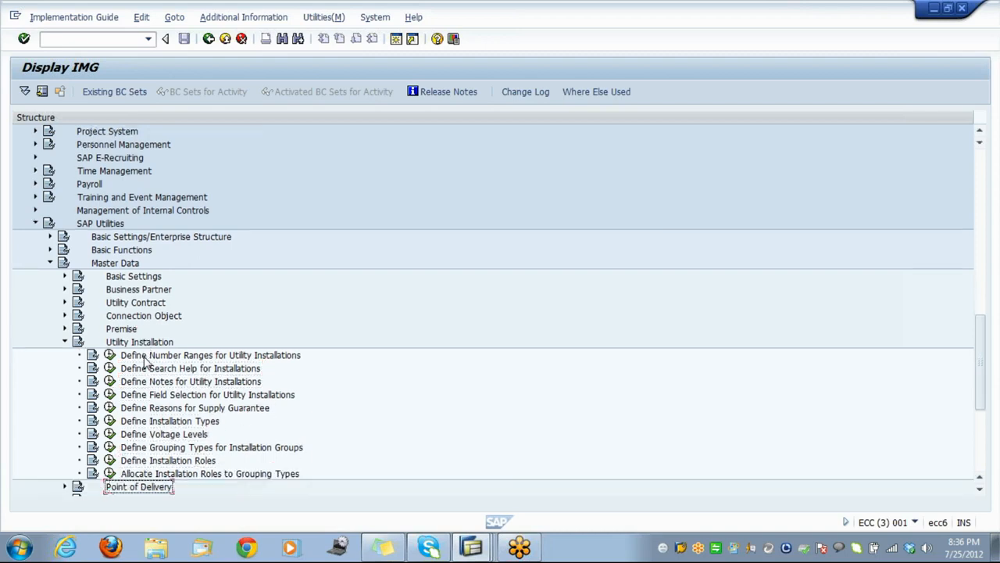
key(Up)
key(Up)
key(Up)
key(Up)
key(Up)
key(Up)
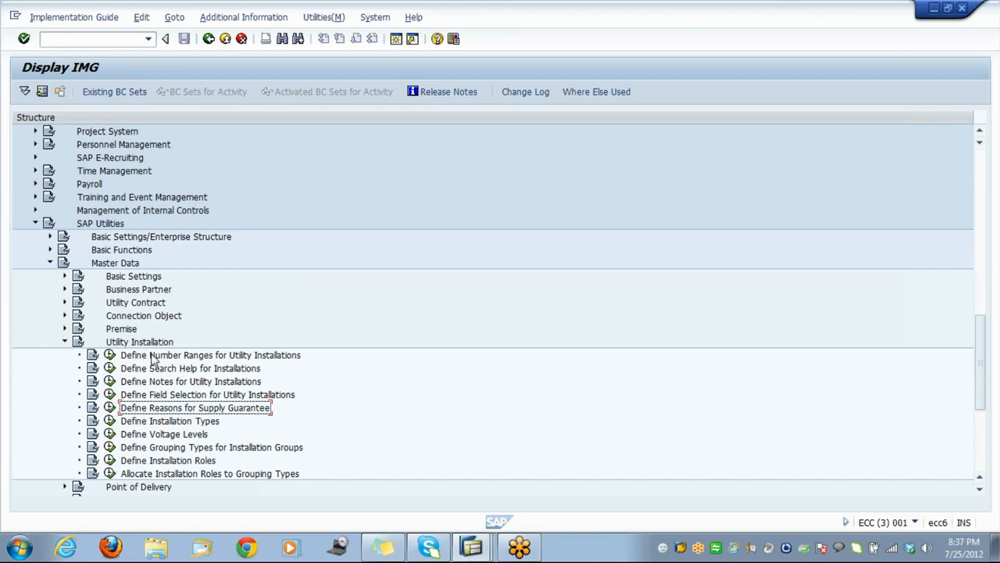
In Define Number Ranges for Utility Installations, insert interval 02 from aaaaaaaaaa to zzzzzzzzzz as an external number range
click(109, 355)
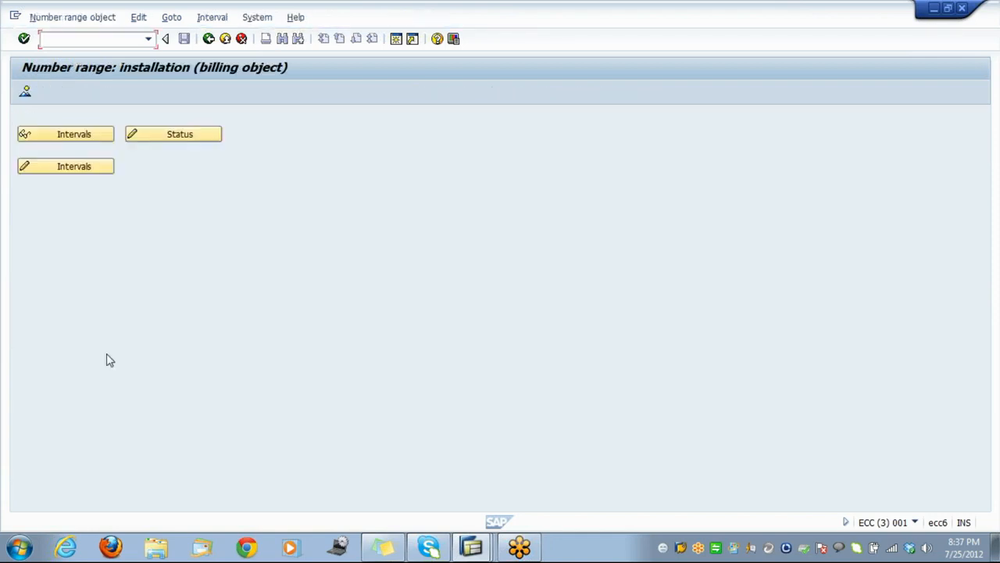
click(84, 169)
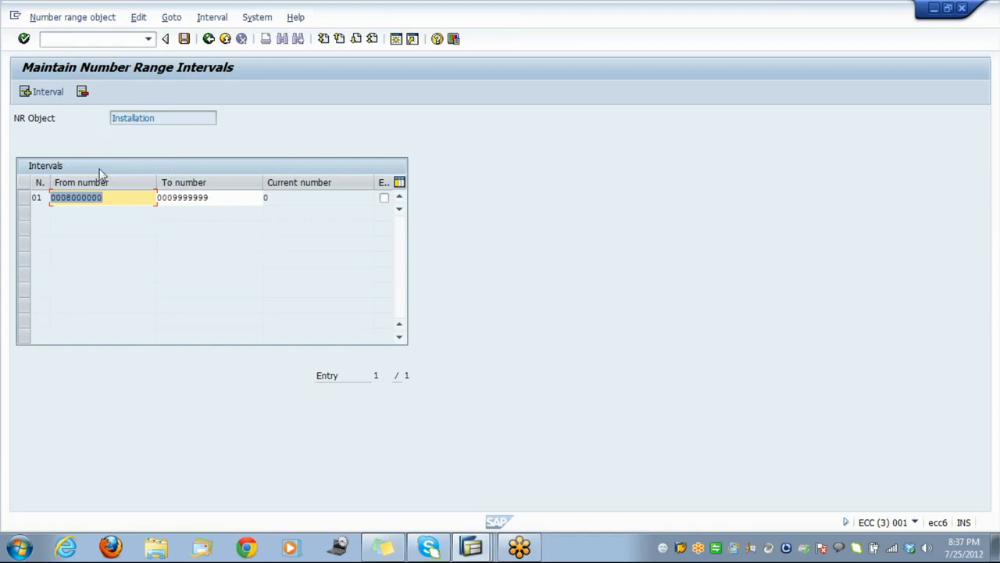
click(52, 96)
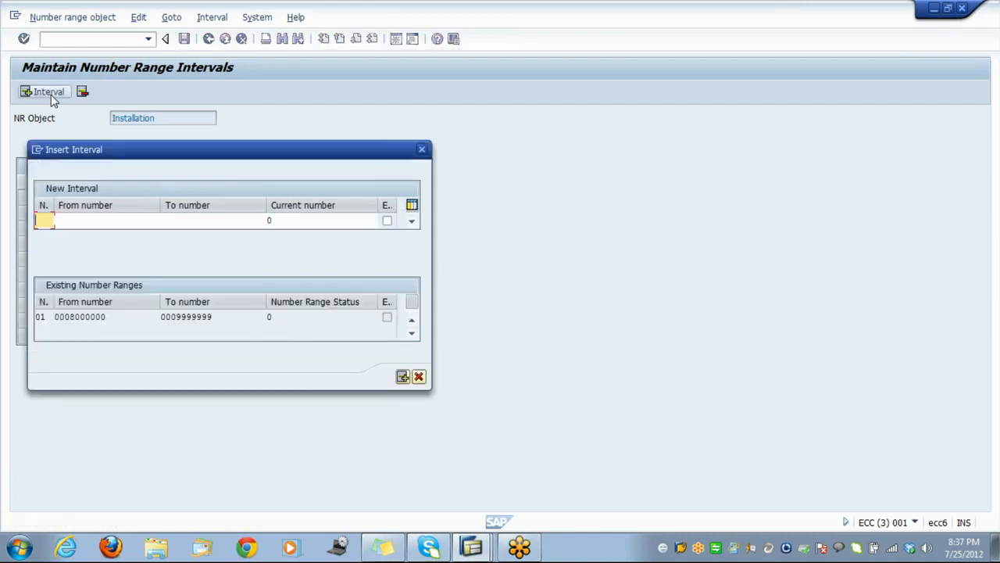
text(02)
key(Tab)
text(aaaaaaaaaa)
key(Tab)
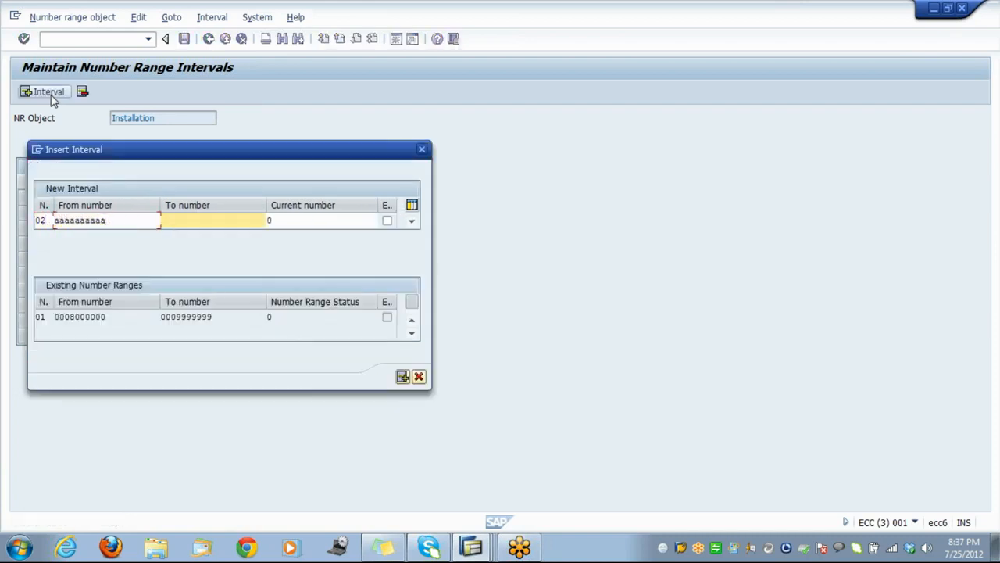
text(zzzzzz)
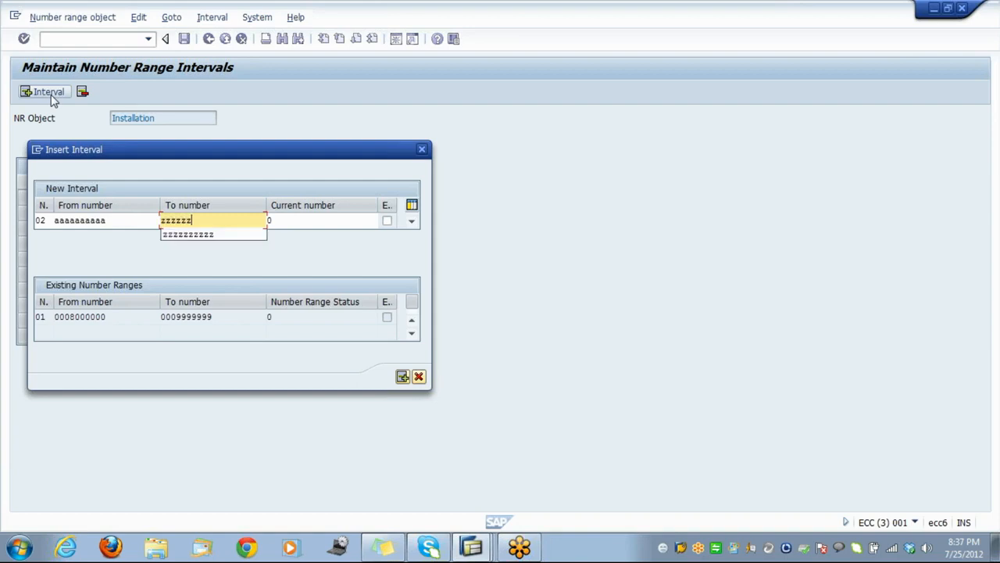
text(zzzz)
key(Tab)
key(Tab)
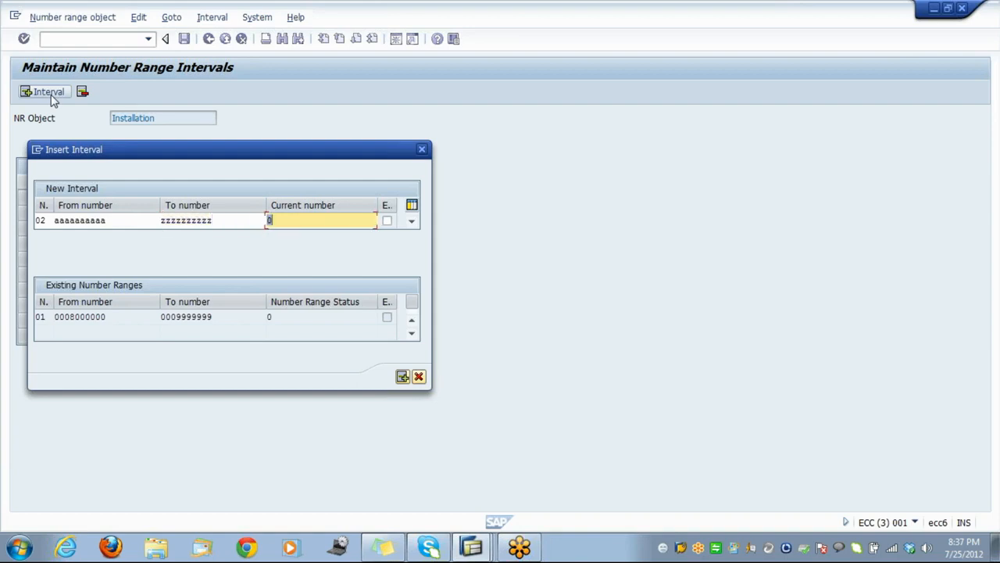
key(space)
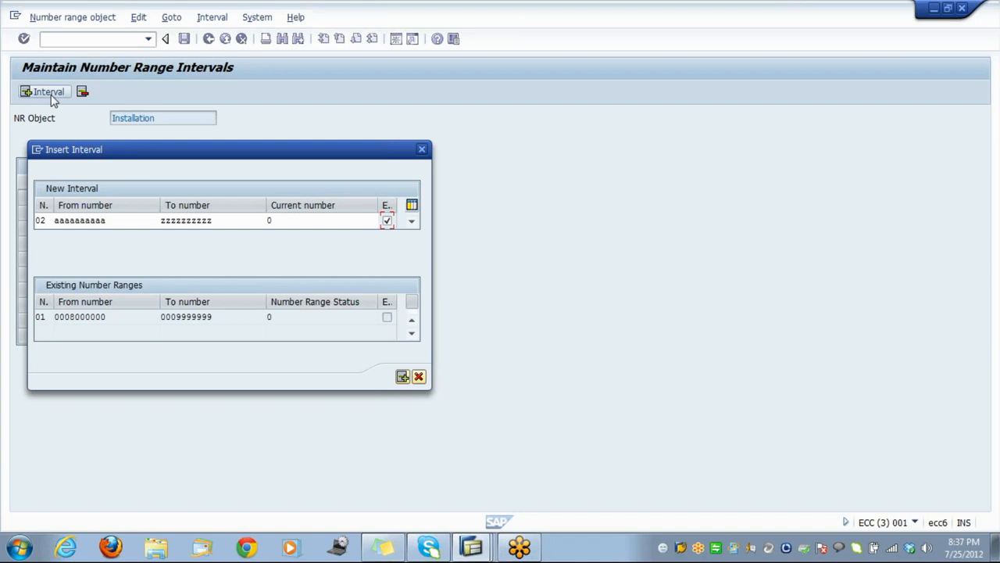
click(404, 376)
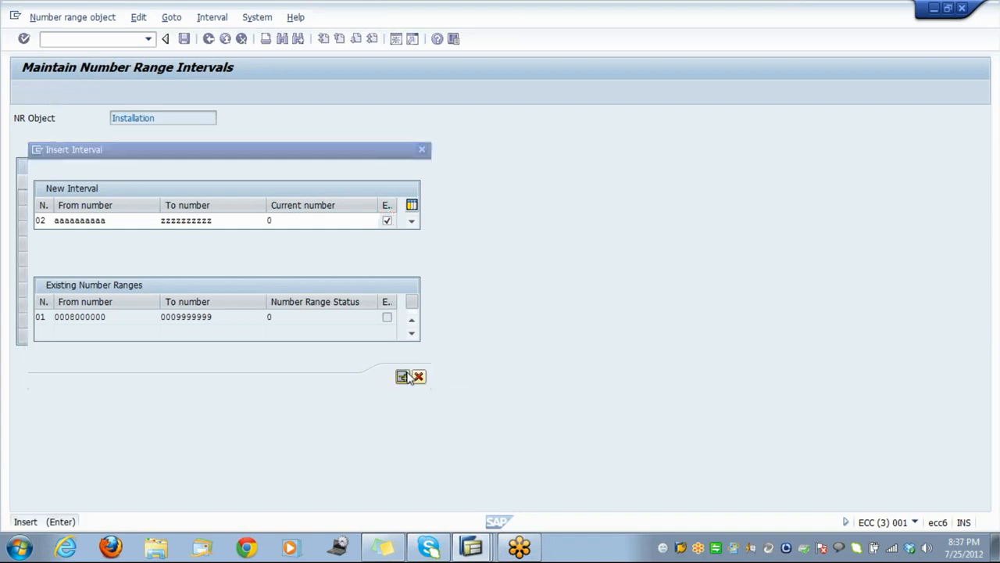
Save the installation number range intervals, accept the transport notice, and return to the IMG structure
click(184, 39)
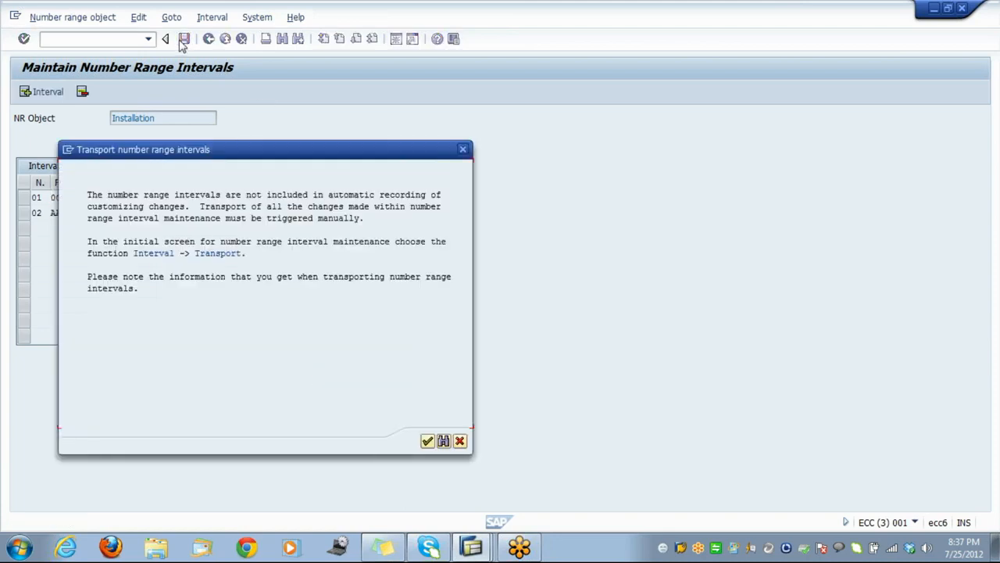
click(428, 442)
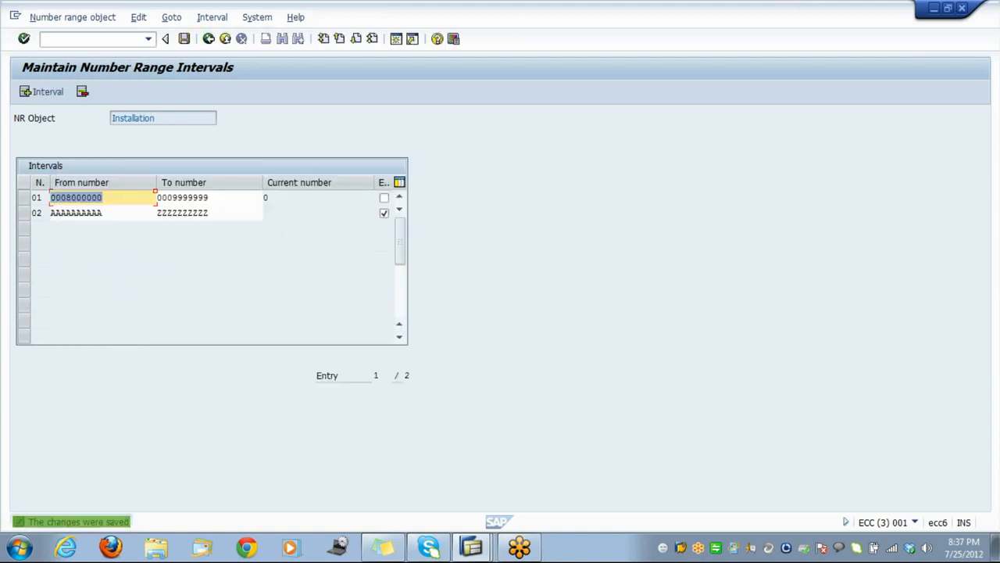
click(208, 41)
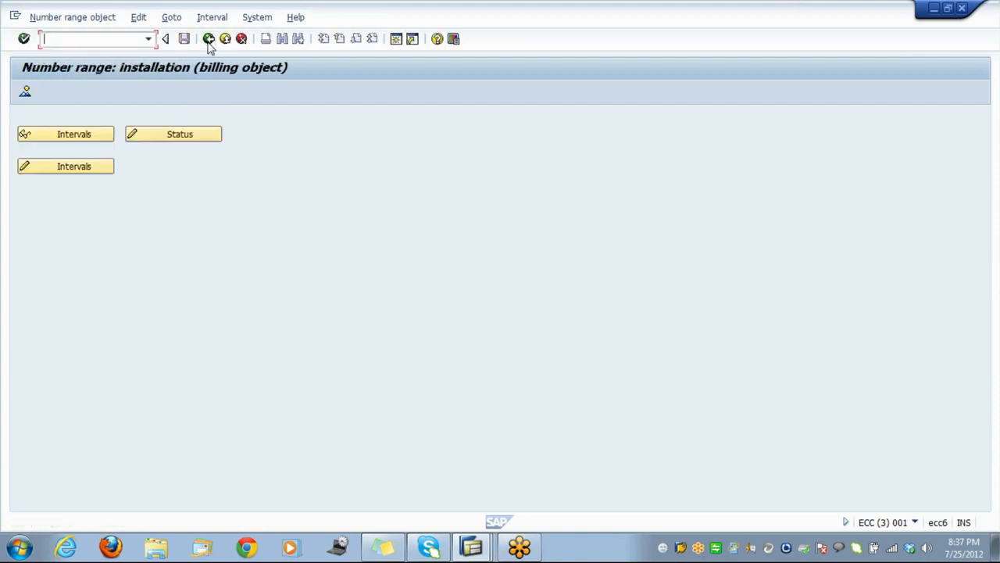
click(209, 39)
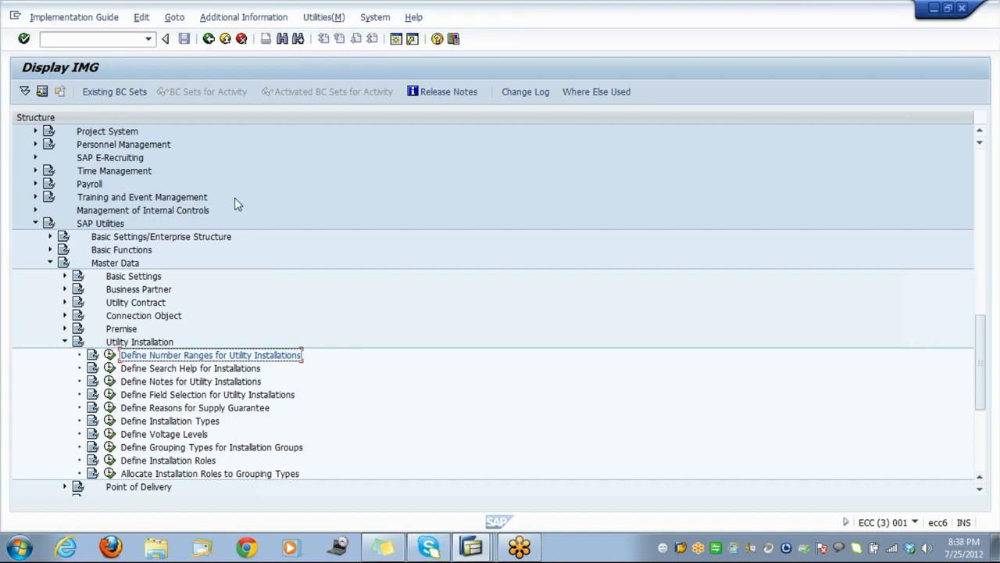
Review the modifiable fields in Define Field Selection for Utility Installations
click(110, 394)
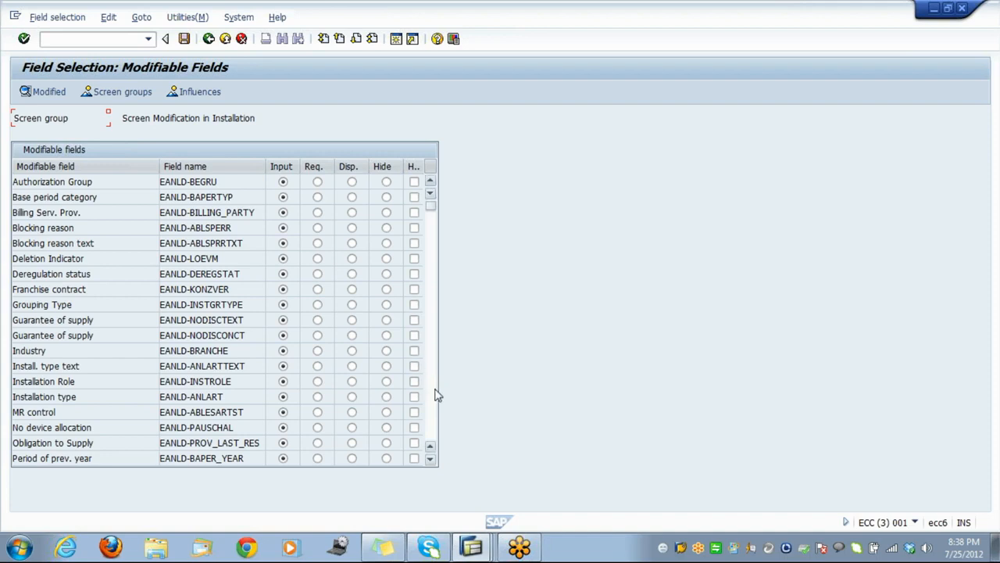
scroll(437, 395, down, 5)
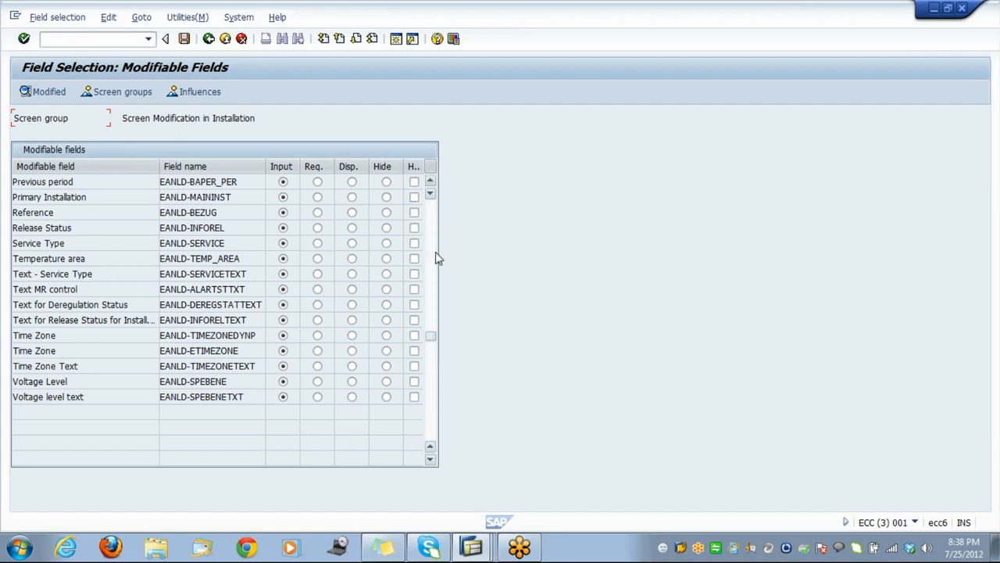
scroll(435, 292, up, 6)
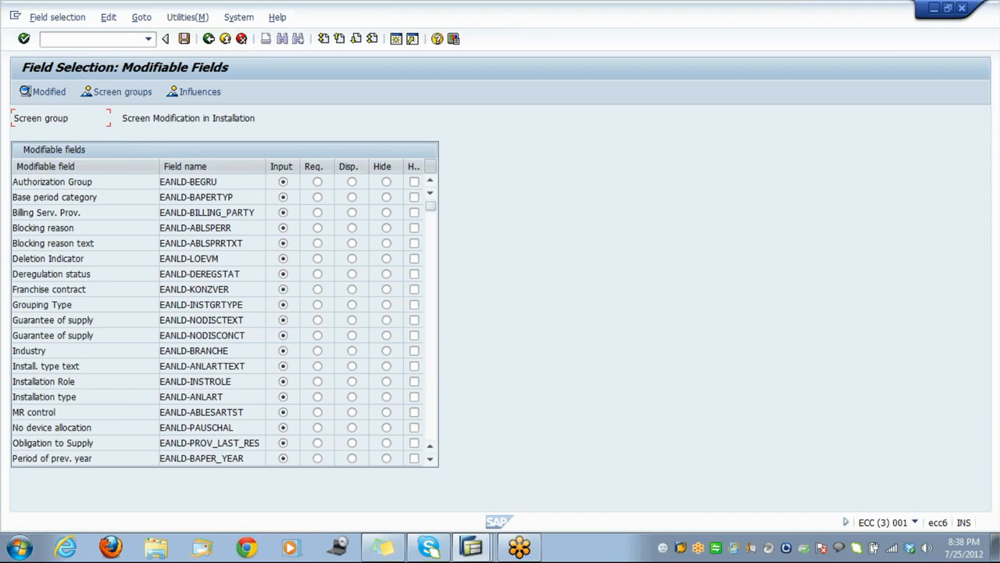
Make the Install. type text field (EANLD-ANLARTTEXT) display-only and save the field selection to customizing request ECCK900021
double_click(44, 351)
click(351, 366)
click(184, 39)
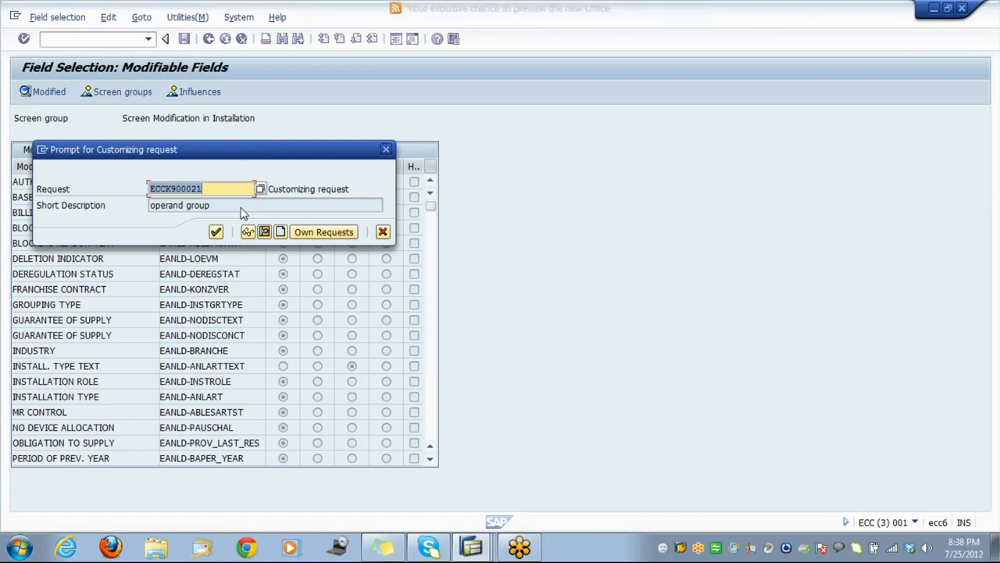
click(216, 232)
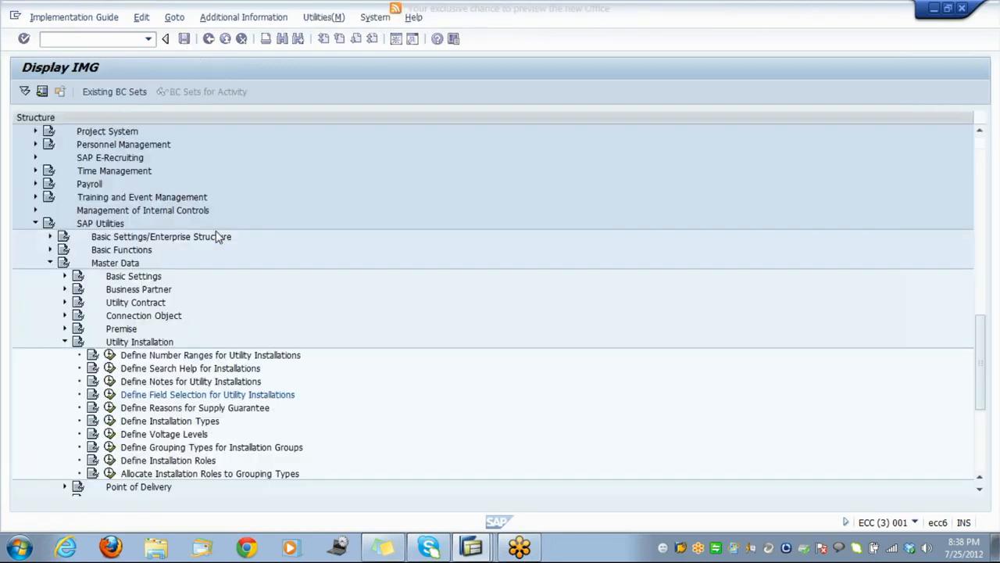
Add an installation type TATA with the text "tatat" in the Define Installation Types activity
key(Down)
key(Down)
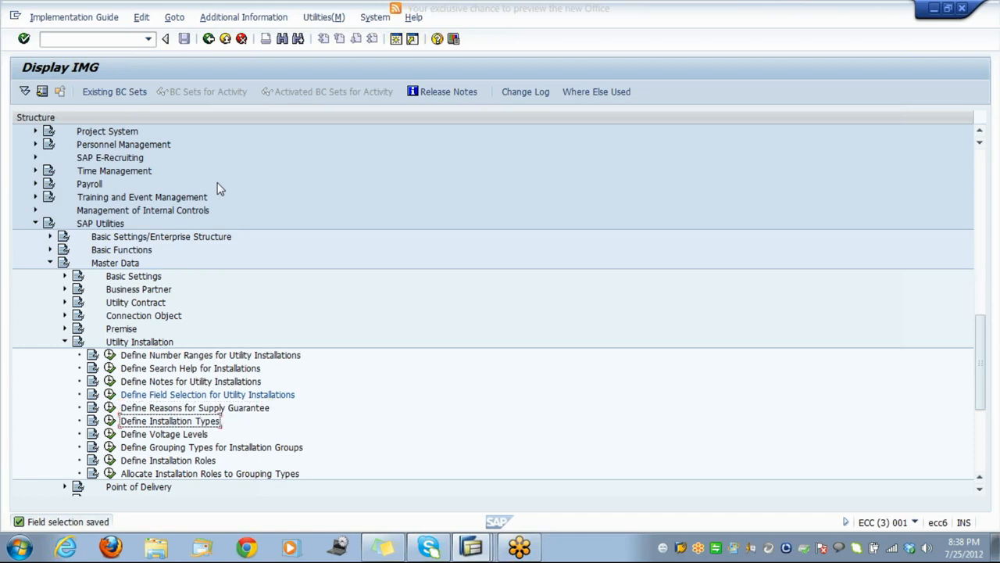
key(Left)
key(Return)
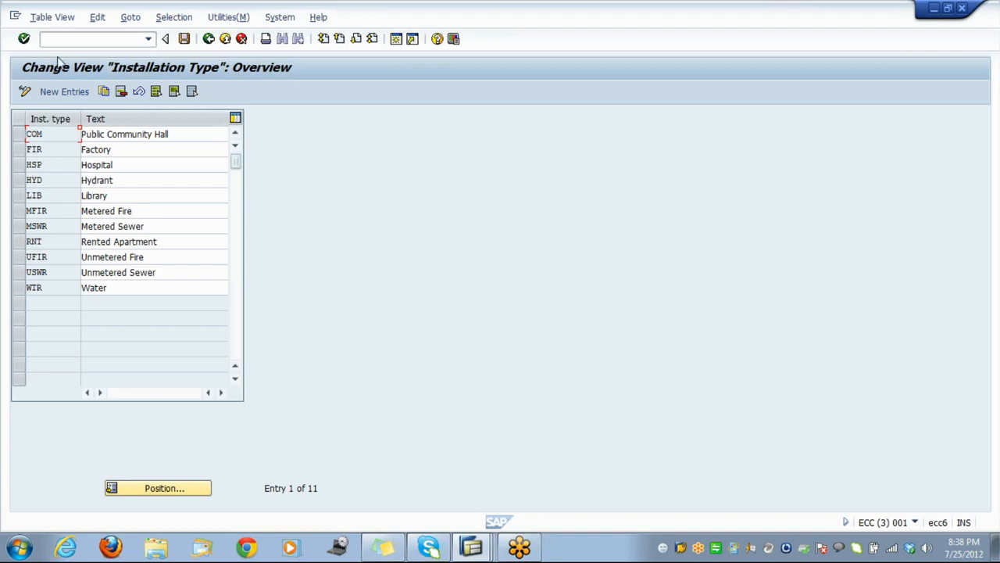
click(61, 93)
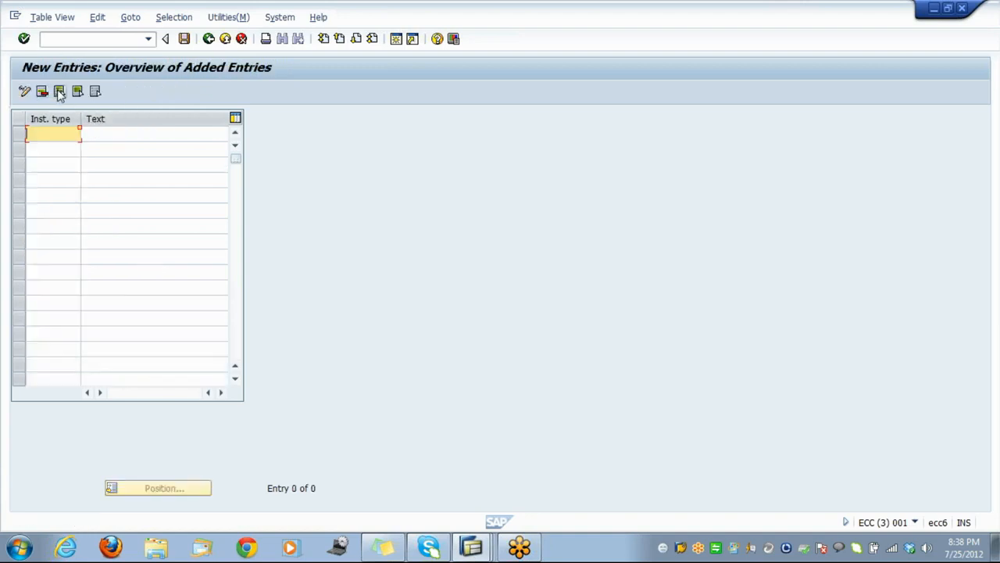
text(tata)
key(Tab)
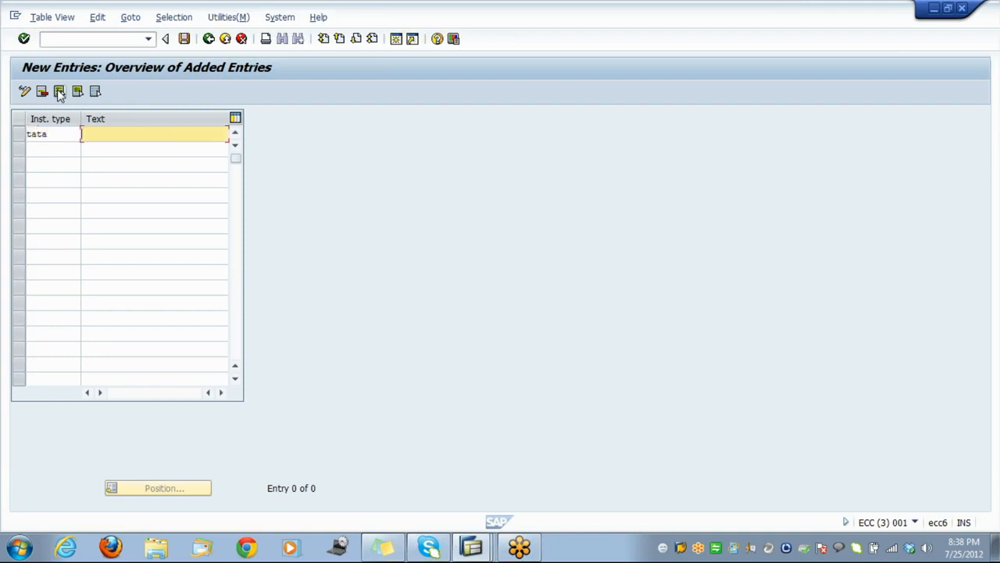
text(tatat)
key(Return)
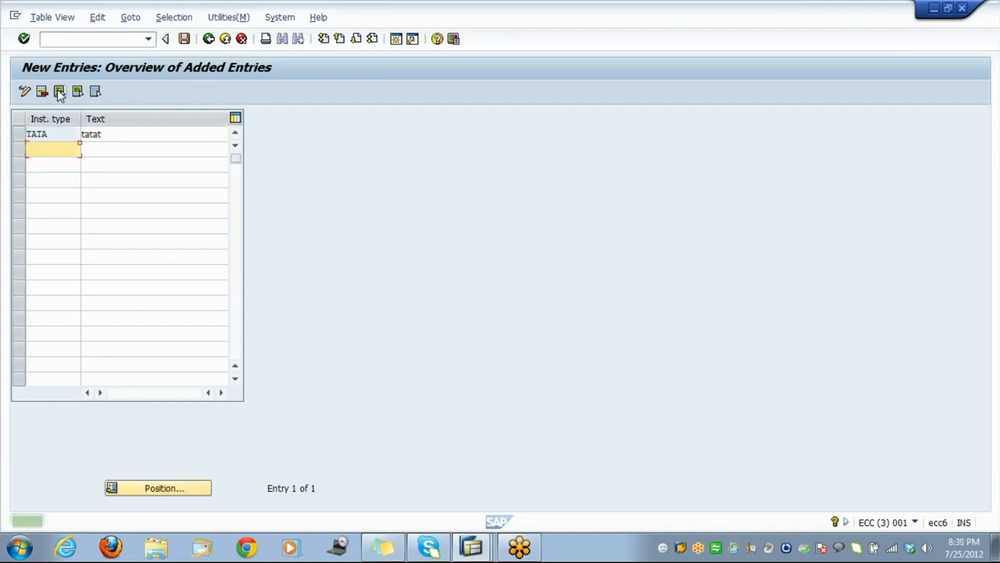
Save the new installation type to customizing request ECCK900021 and return to the IMG structure
click(184, 39)
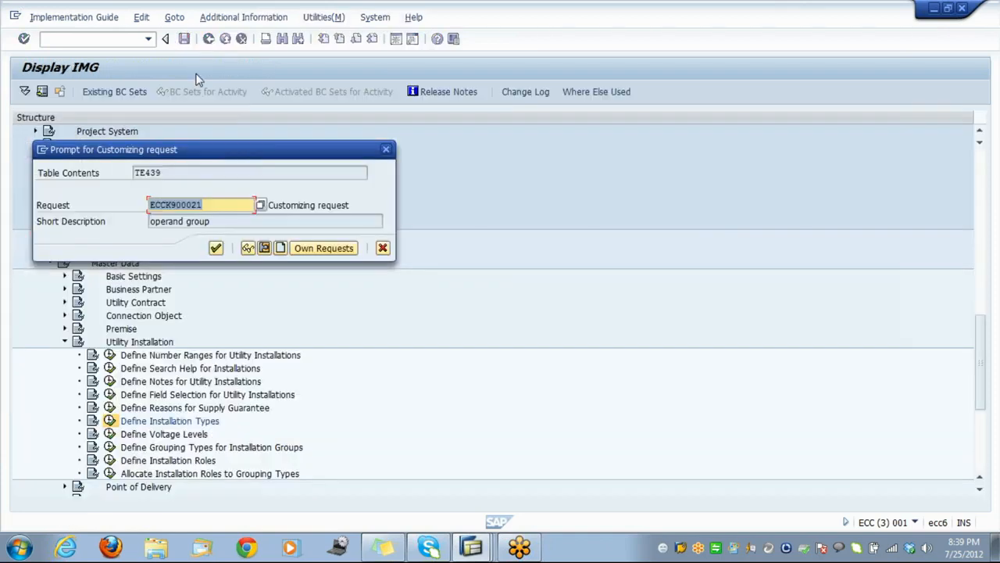
click(216, 248)
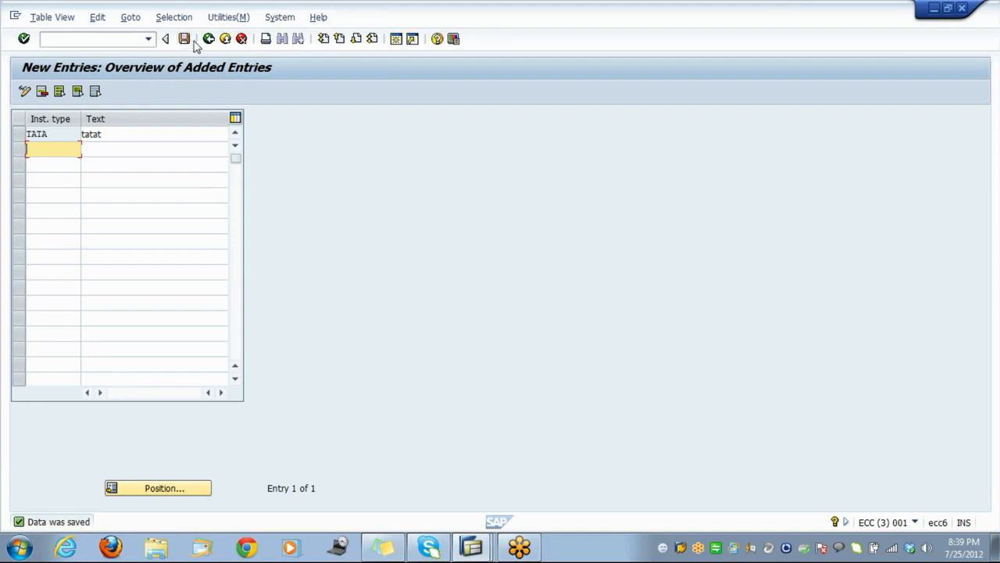
click(208, 39)
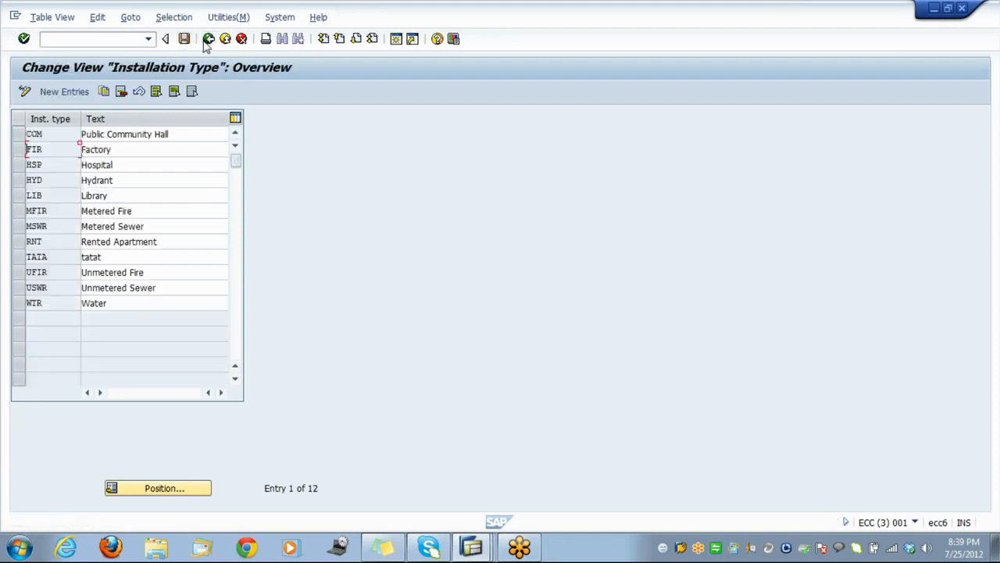
click(208, 39)
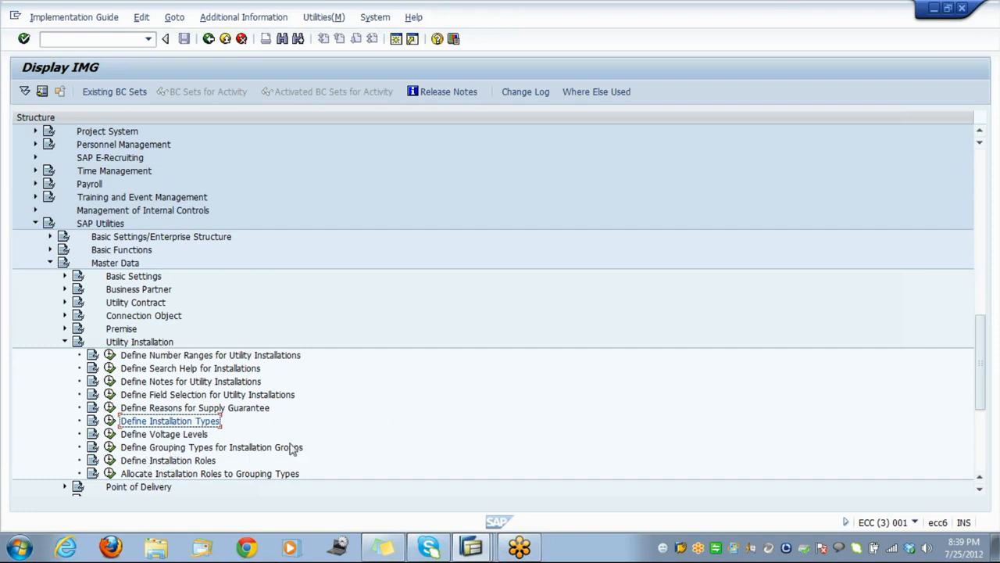
Switch to the SAP Easy Access session and start transaction ES30 to create an installation
click(119, 45)
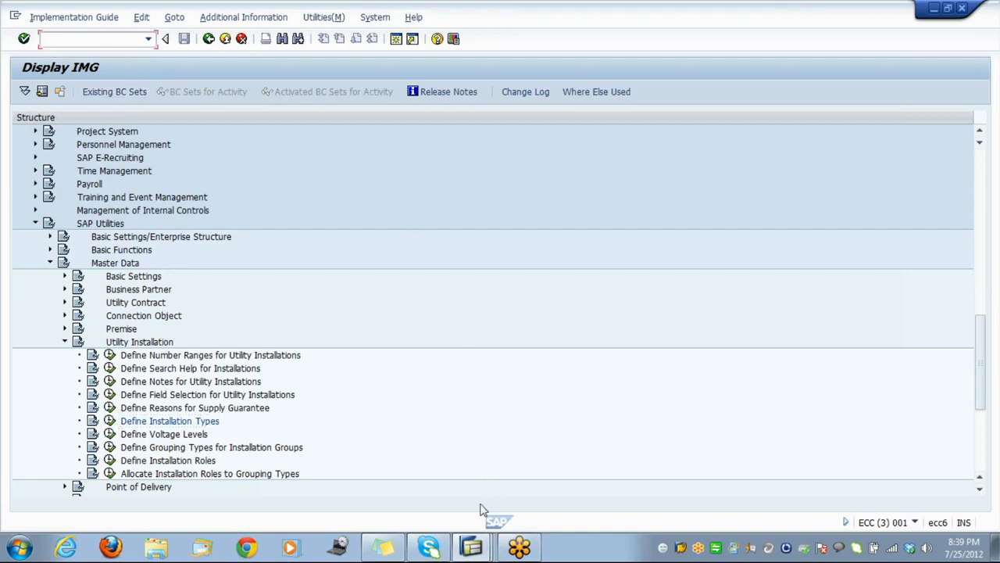
click(474, 544)
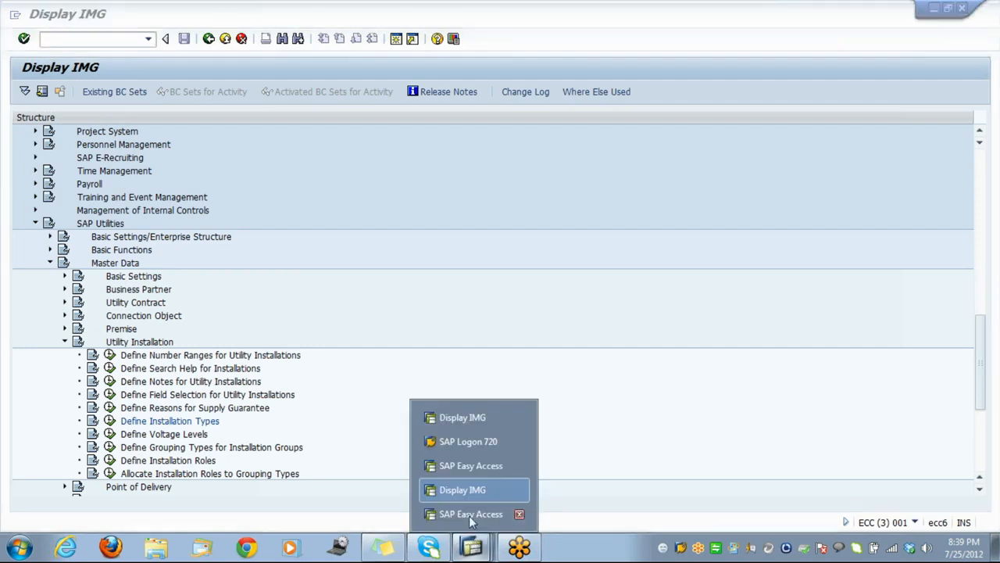
click(471, 468)
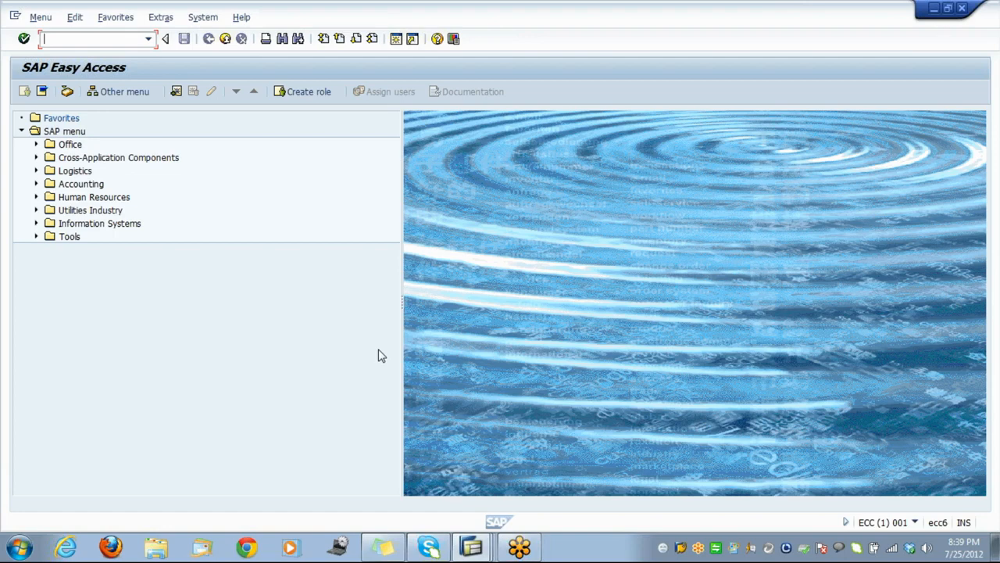
text(es30)
key(Return)
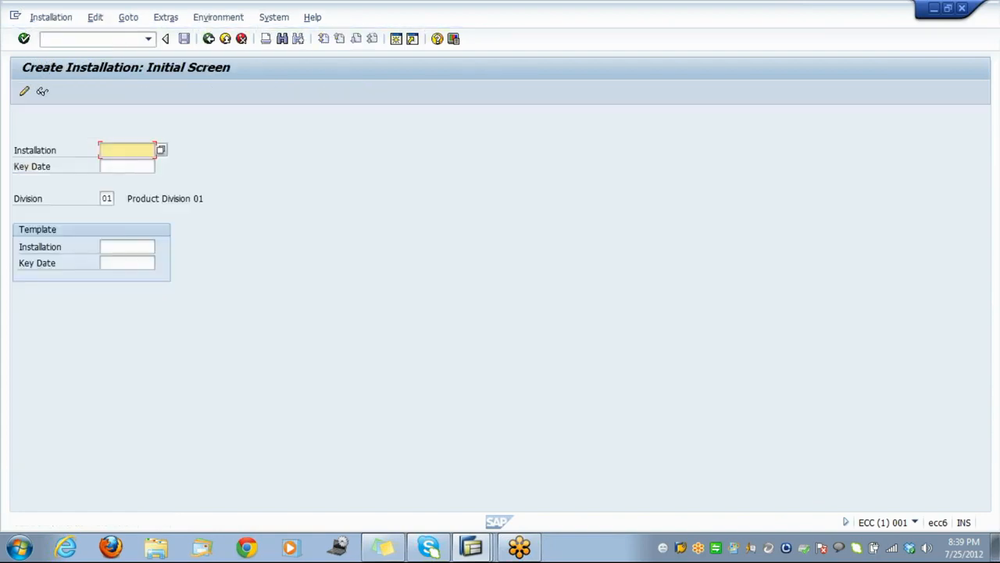
Set the new installation's key date to 01.01.2012
click(127, 166)
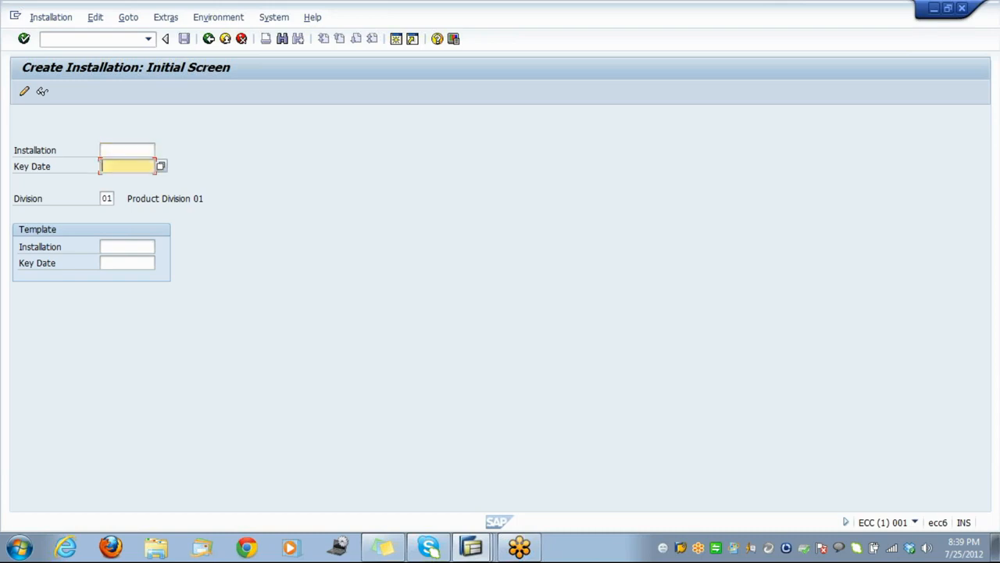
text(01012012)
key(Tab)
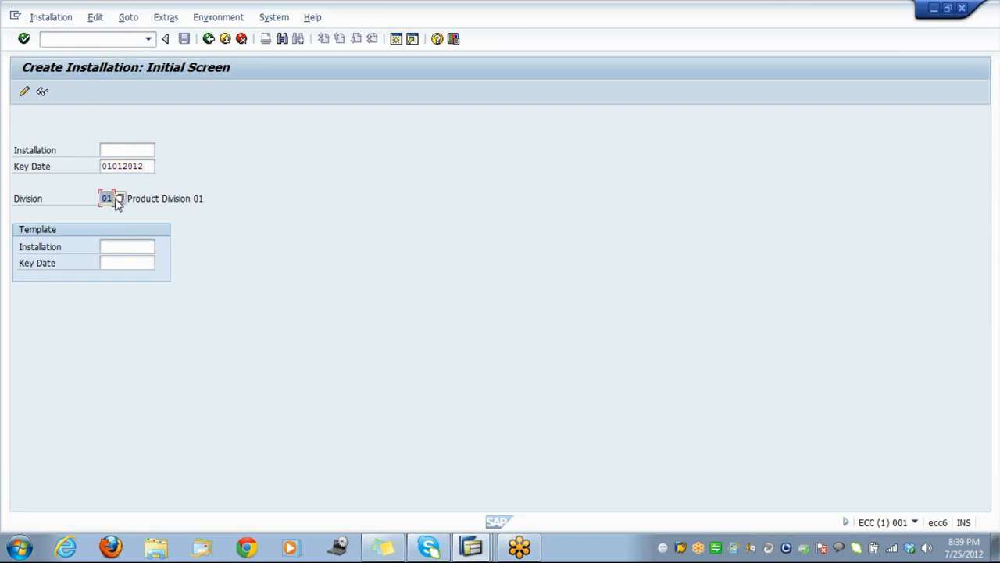
Try to proceed with division 10 for the new installation
text(10)
key(Return)
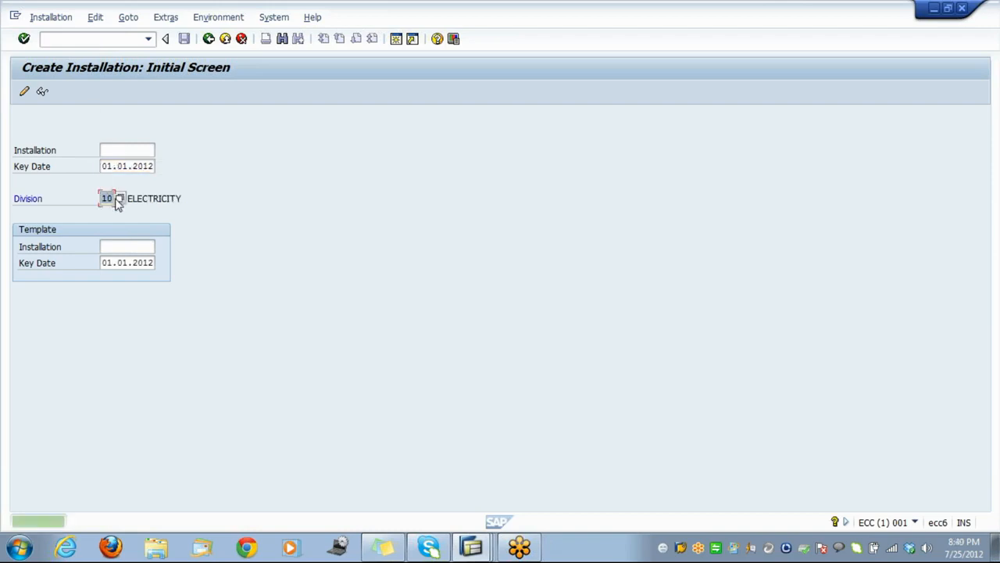
key(Return)
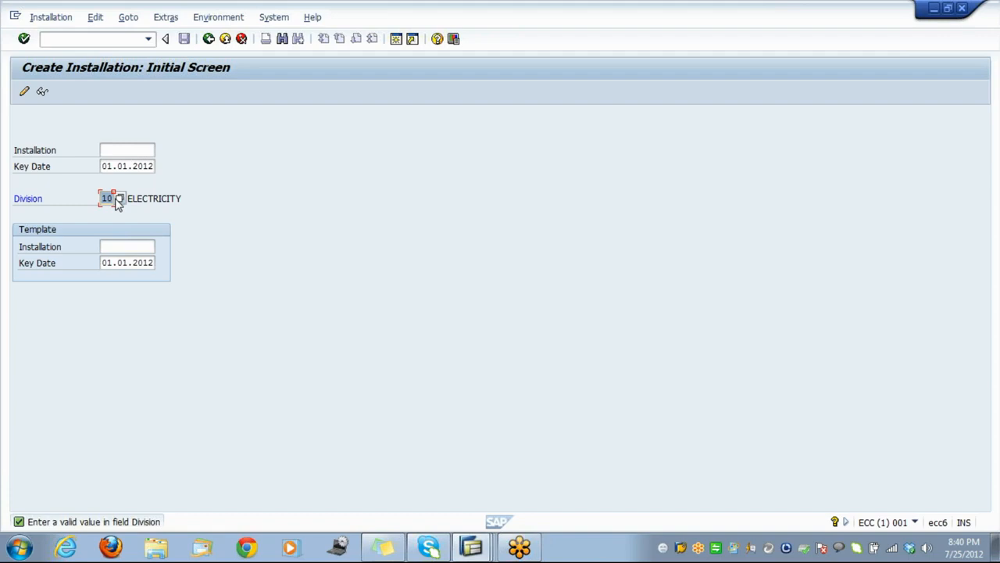
Choose division 20 (electricity) from the list of possible divisions
click(118, 199)
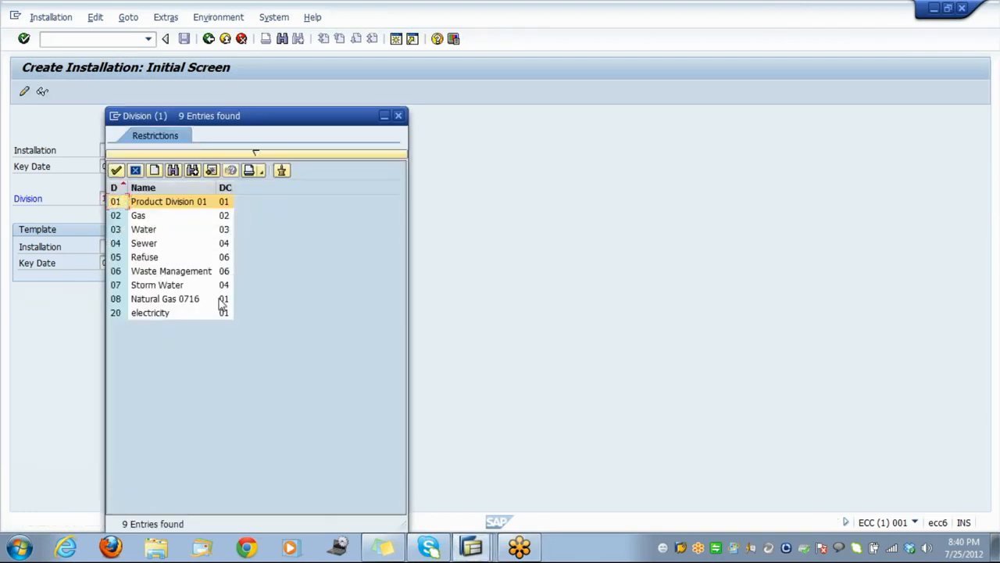
click(155, 316)
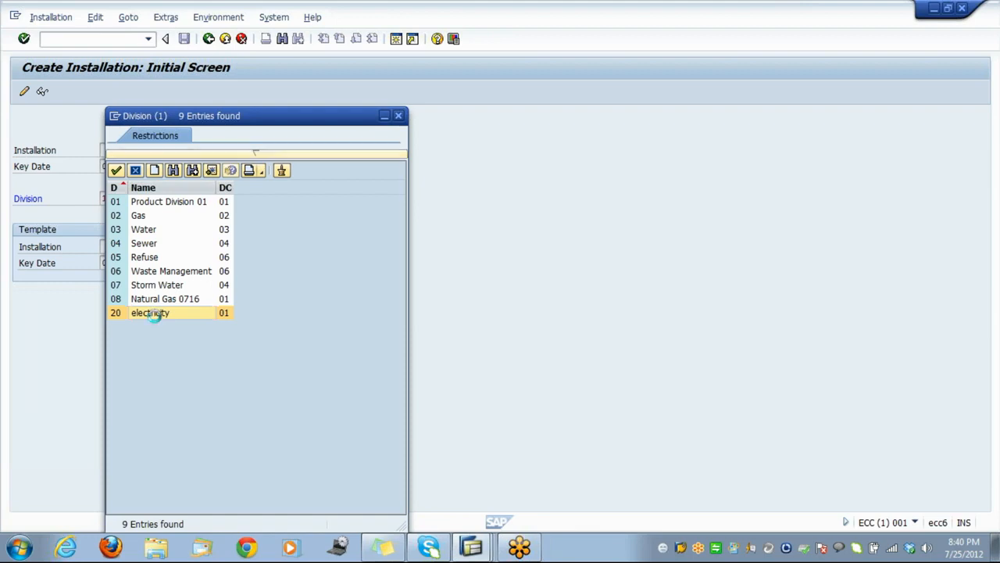
double_click(155, 316)
Continue to the installation data screen and assign premise 7000001 from the search results
key(Return)
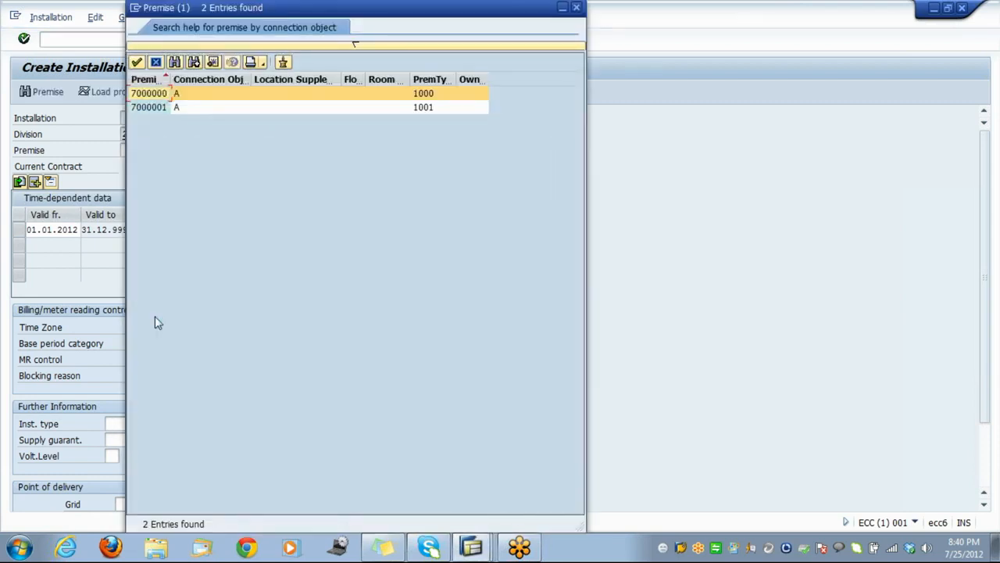
key(Down)
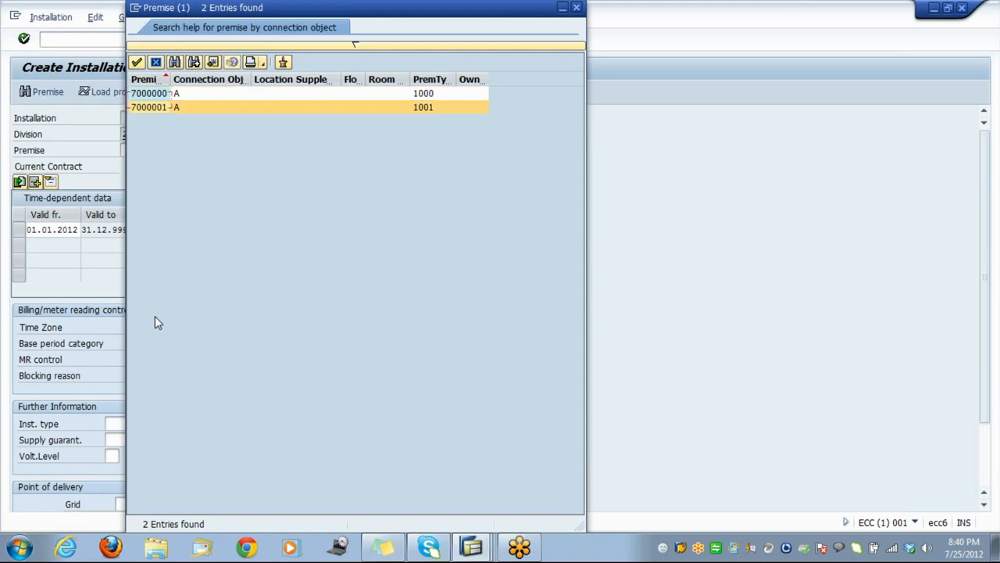
key(Return)
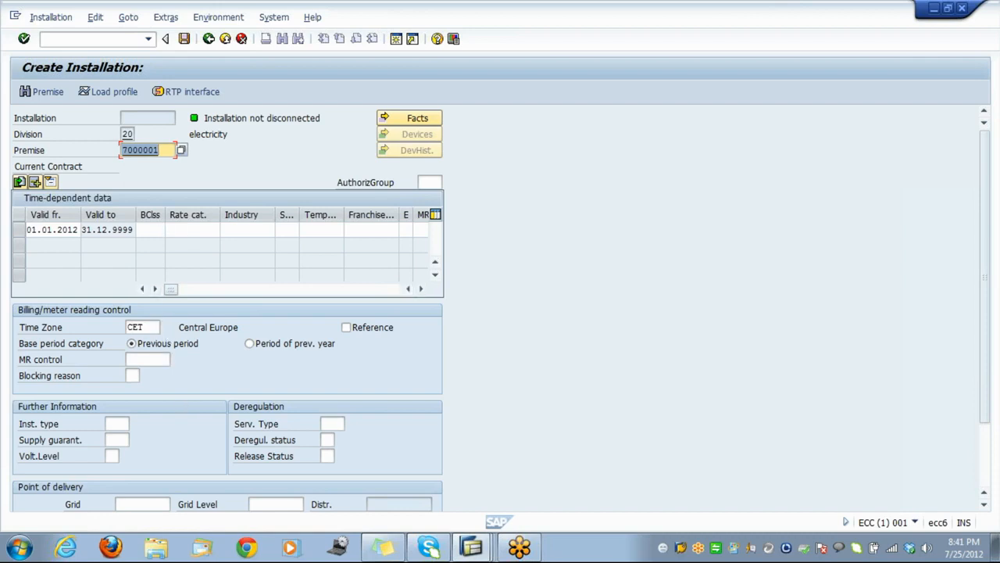
Choose billing class 0001 (Residential Customers) for the time-dependent data row valid from 01.01.2012
click(150, 230)
click(170, 230)
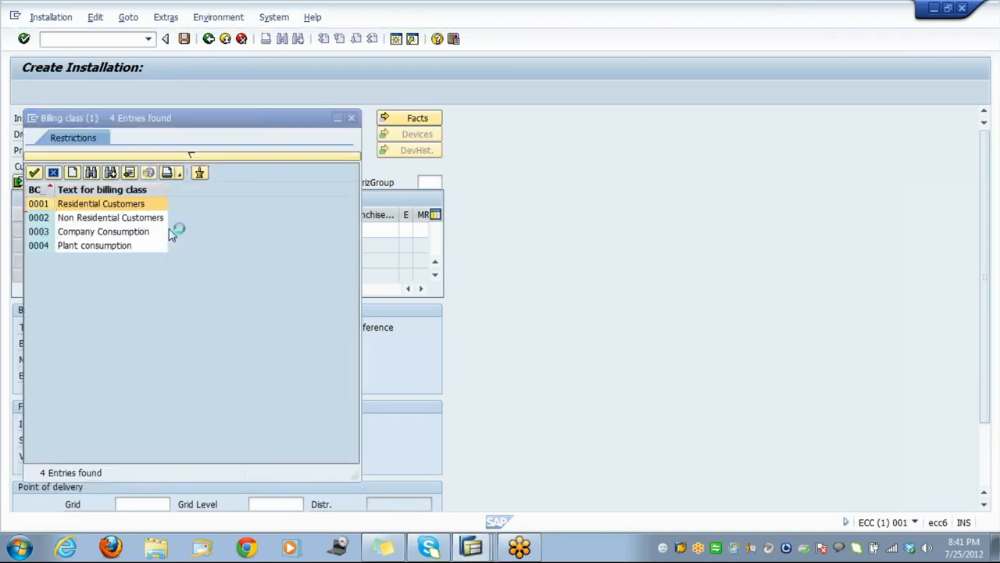
click(121, 204)
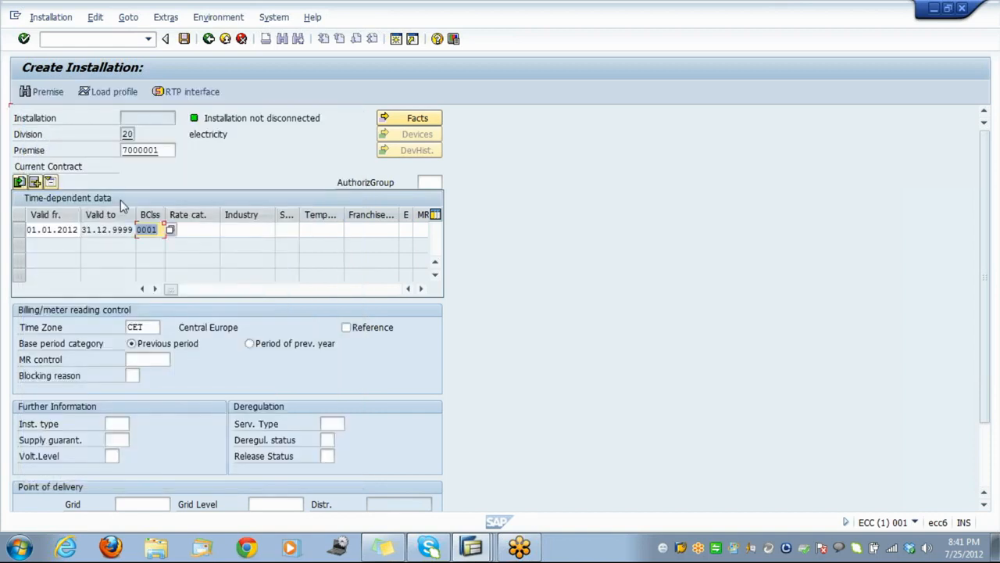
Search the rate categories for division 20 with the billing class restriction cleared, and decline to maintain entries
click(224, 231)
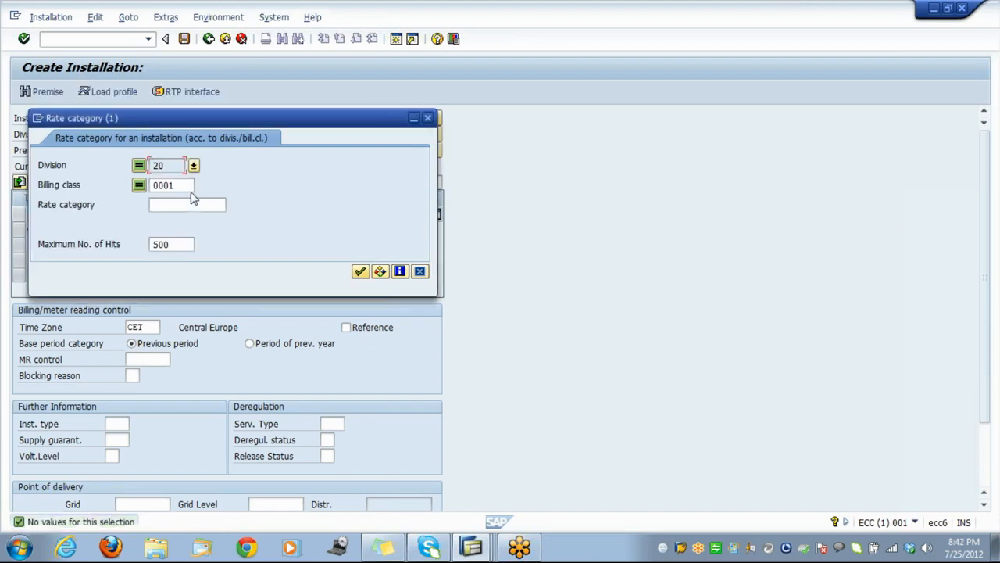
click(187, 184)
key(BackSpace)
key(BackSpace)
key(BackSpace)
key(BackSpace)
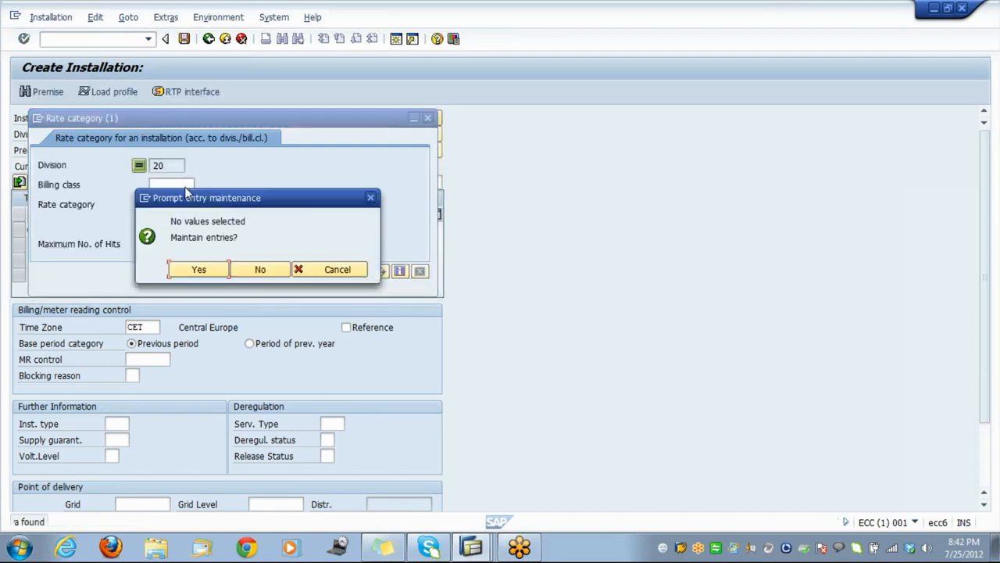
click(260, 275)
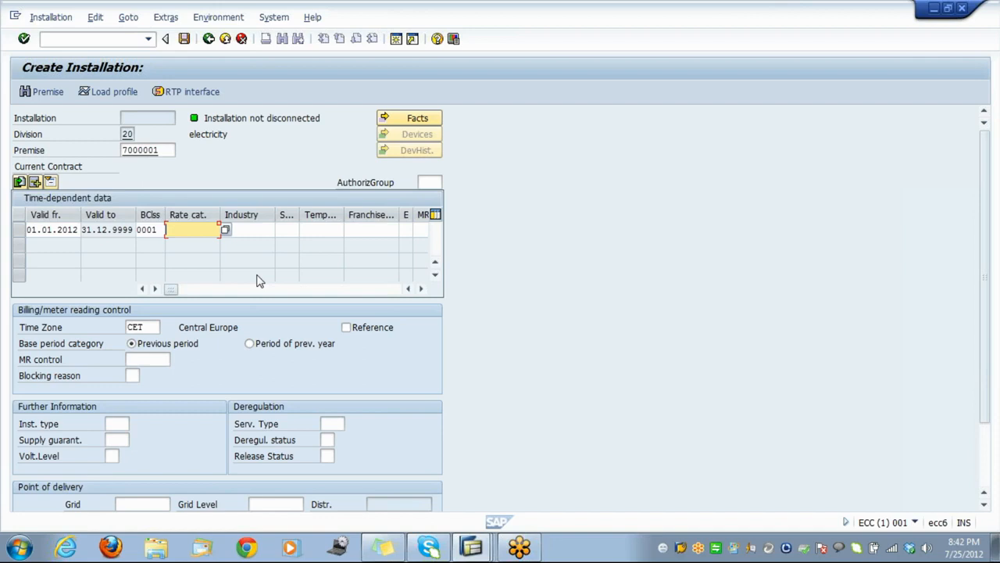
click(473, 547)
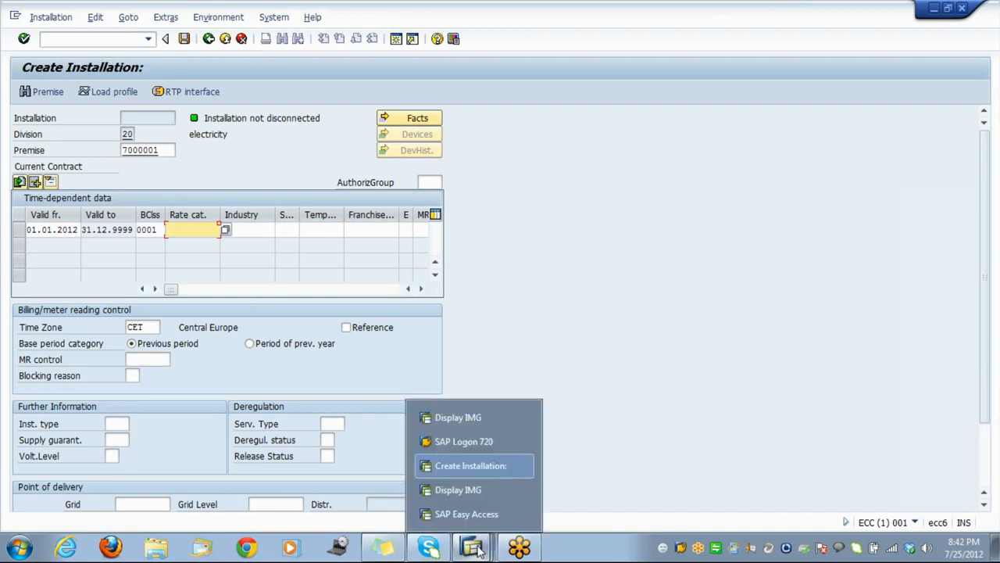
click(470, 497)
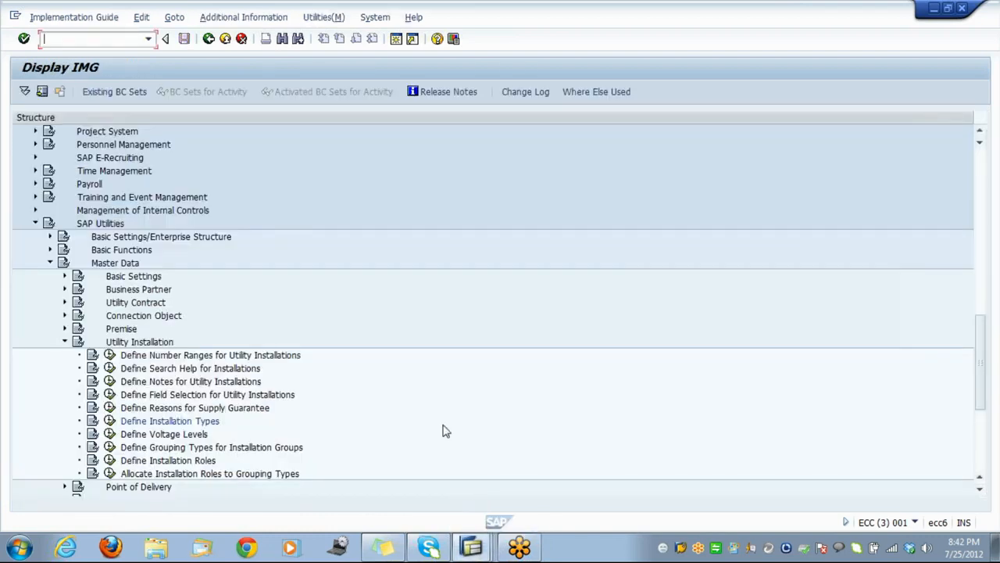
click(473, 542)
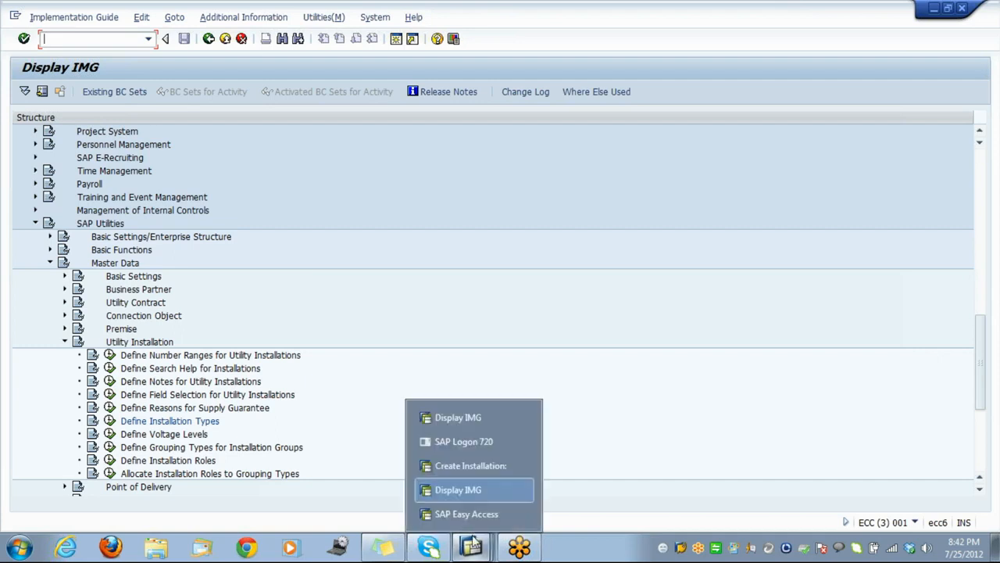
click(458, 469)
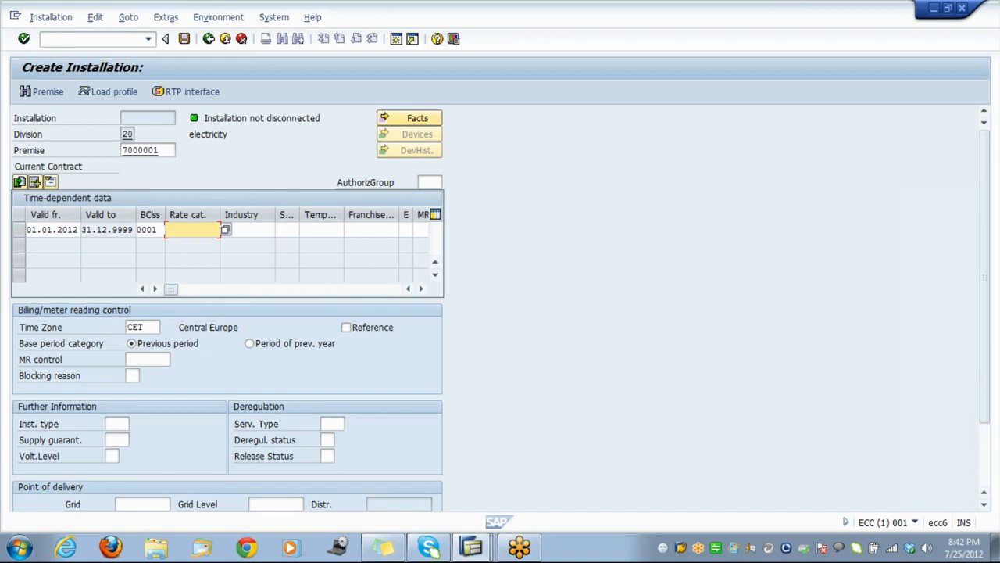
Clear the billing class in the time-dependent data row and go on to its rate category
drag(157, 229, 136, 229)
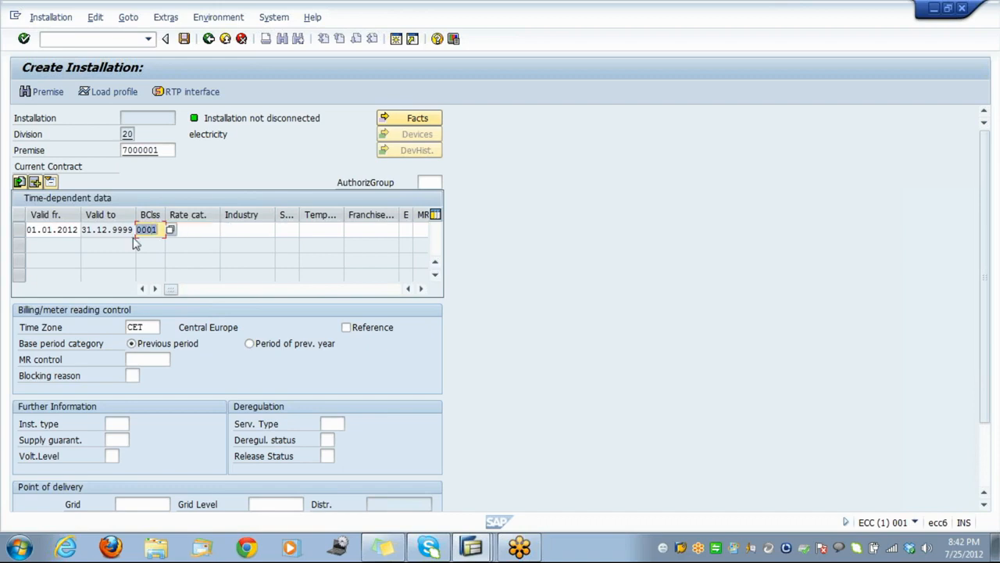
key(Delete)
key(Tab)
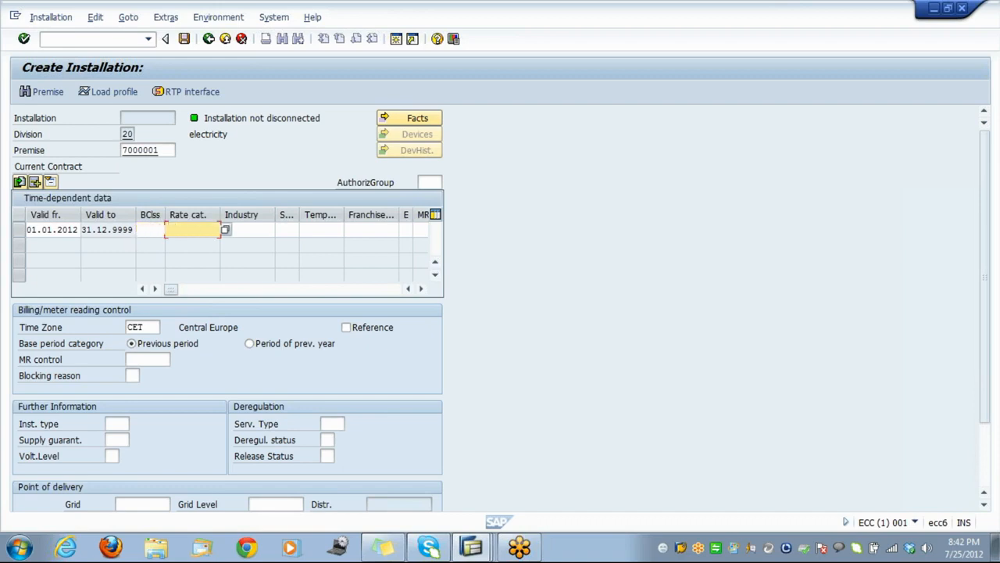
Search the rate categories for the time-dependent data row again without maintaining entries, and switch to the Display IMG session with the installation settings
key(F4)
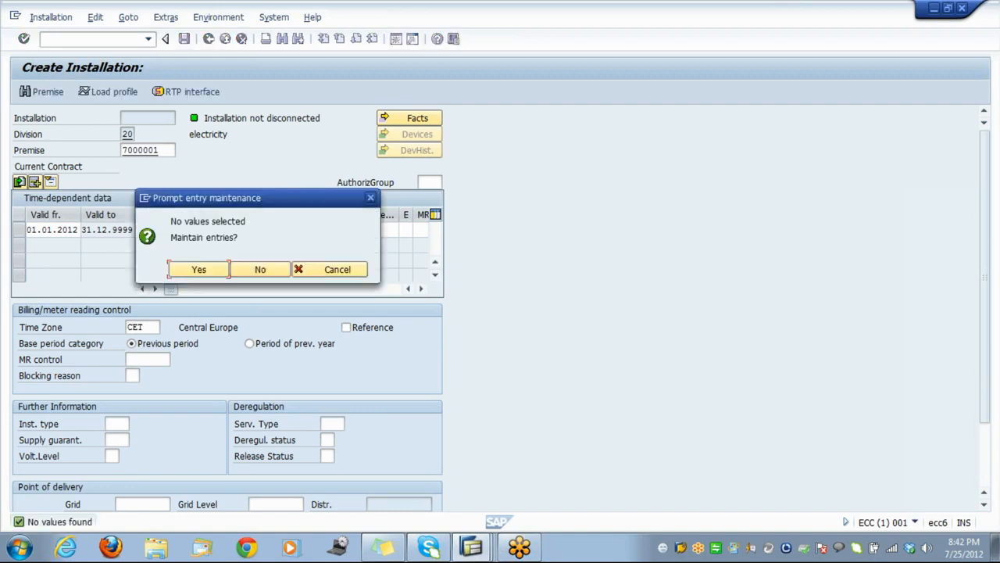
click(259, 270)
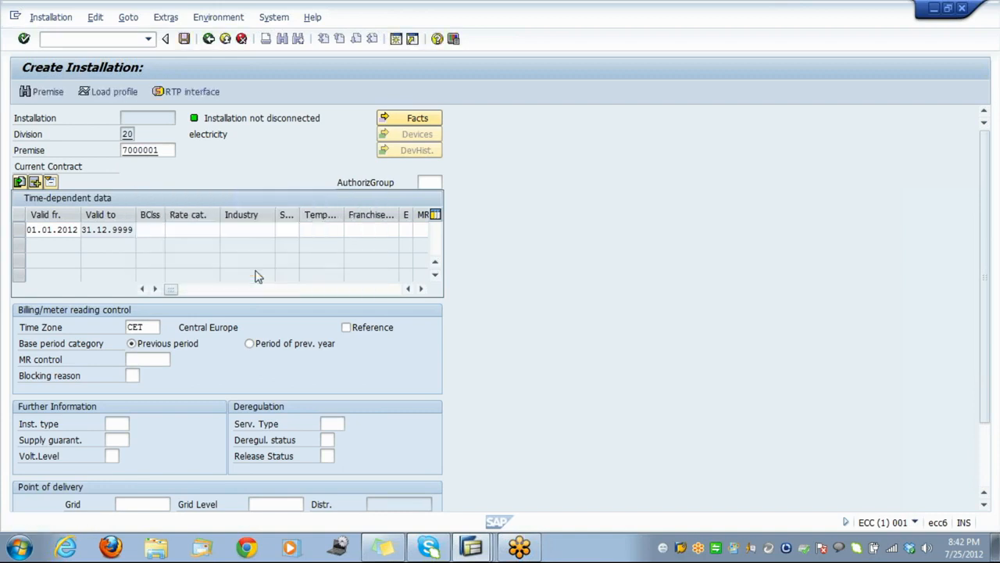
click(473, 546)
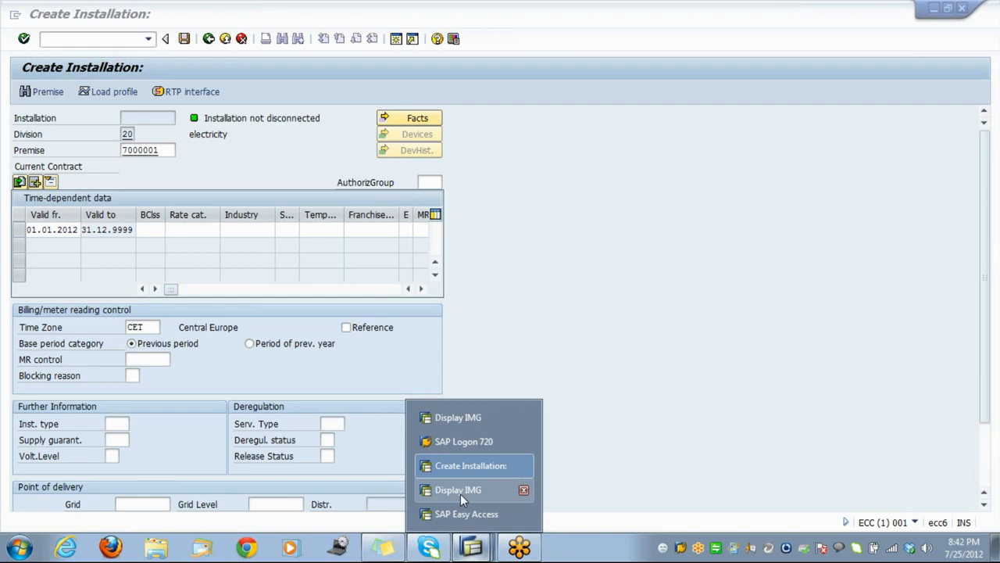
click(460, 494)
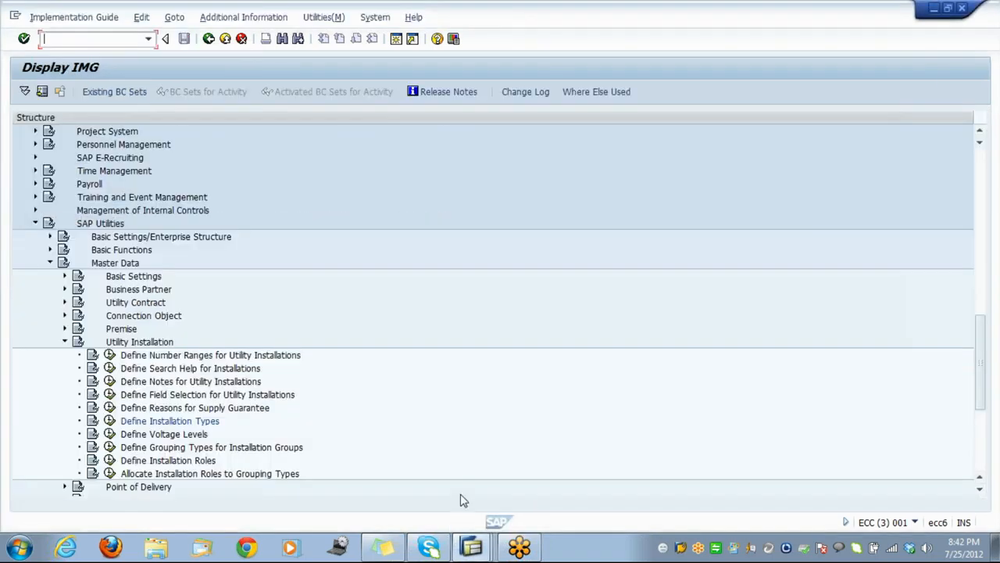
Expand the Contract Billing node under SAP Utilities in the implementation guide
key(Down)
key(Down)
key(Down)
key(Down)
key(BackSpace)
click(169, 410)
key(Down)
key(Down)
key(Down)
key(Down)
key(Down)
key(Down)
key(Down)
key(Down)
key(Down)
key(Down)
key(Down)
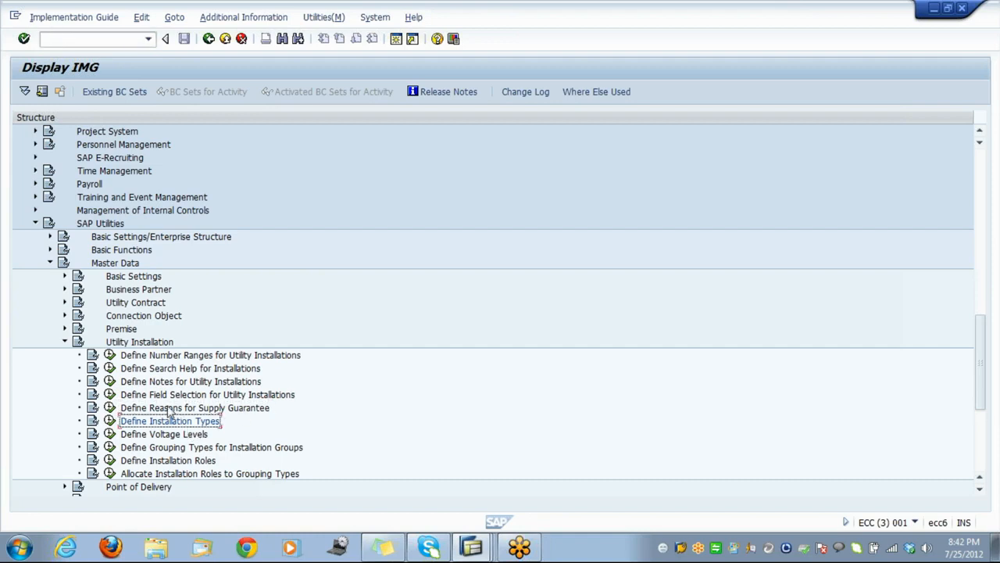
key(Down)
key(Down)
key(Down)
key(Down)
key(Down)
key(Down)
key(Down)
key(Down)
key(Down)
key(Down)
key(Down)
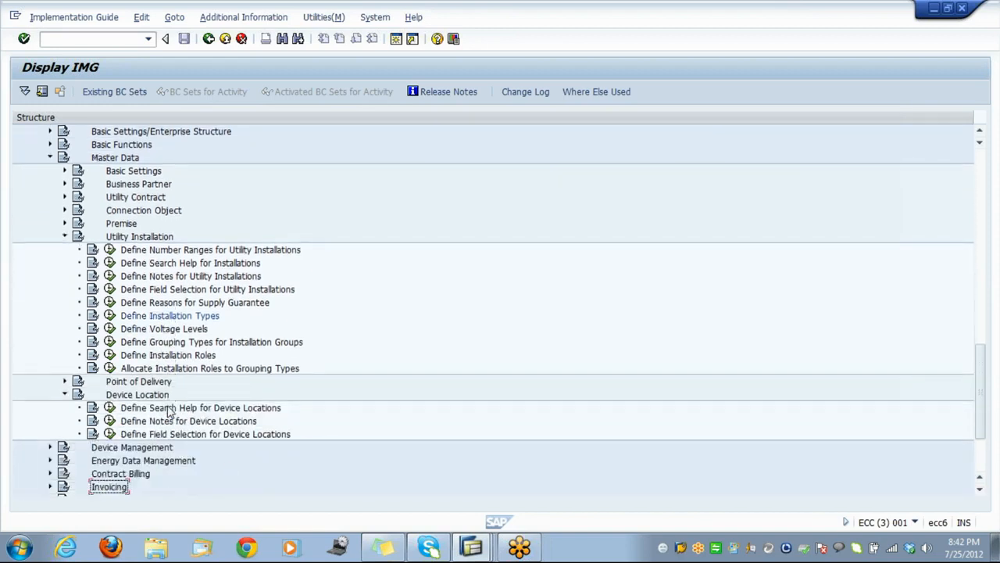
key(Down)
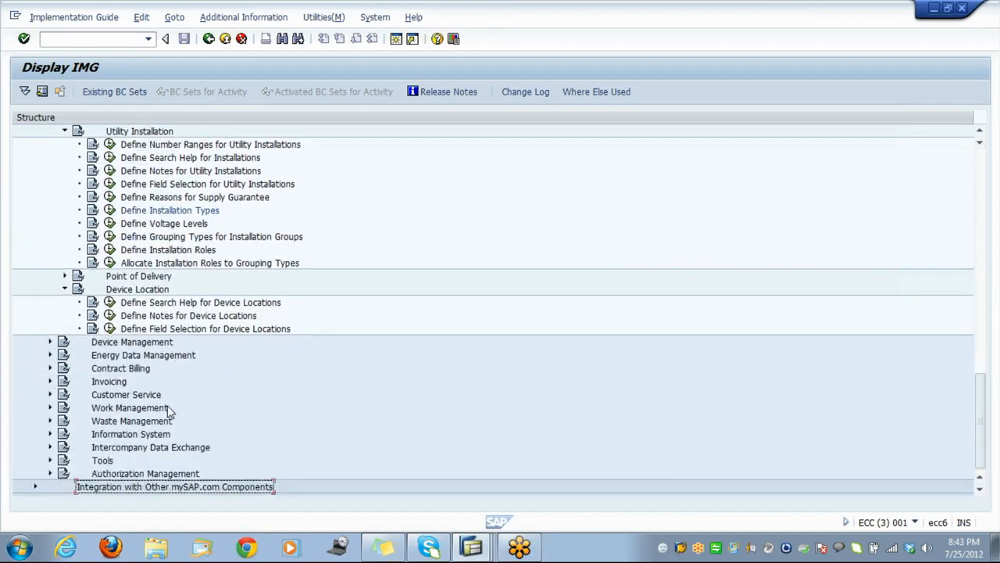
key(Up)
key(Up)
key(Up)
key(Up)
key(Up)
key(Up)
key(Up)
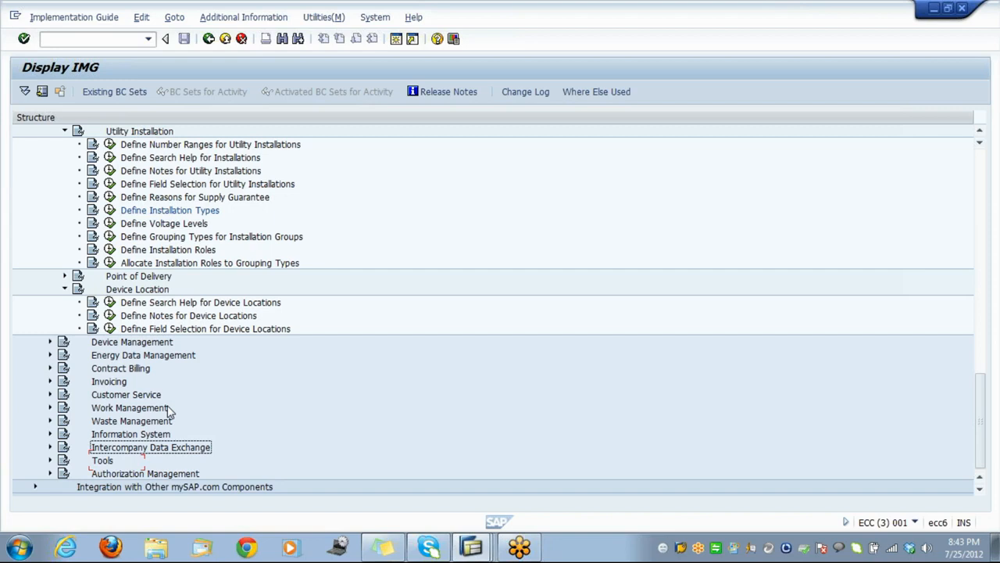
key(Up)
key(Up)
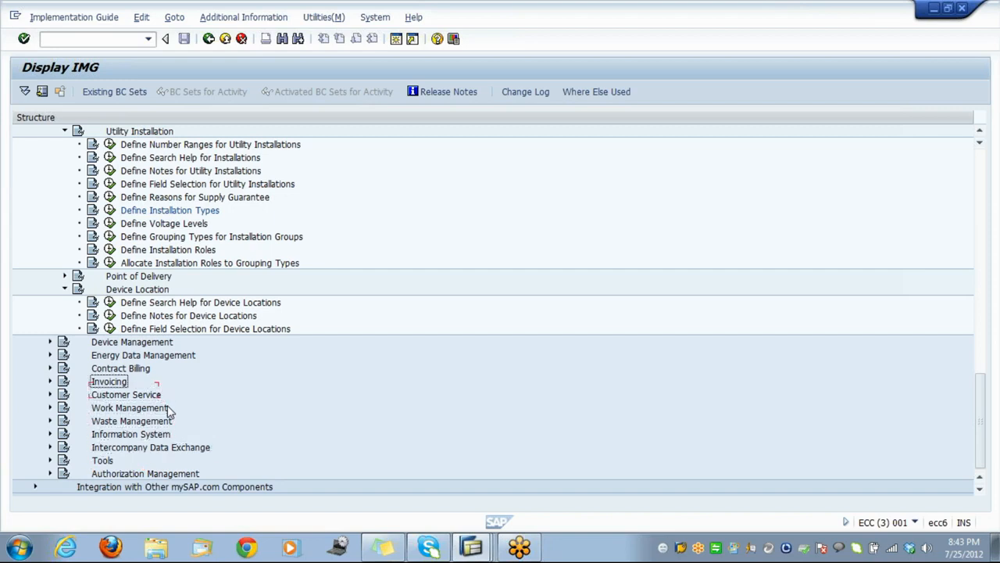
key(Right)
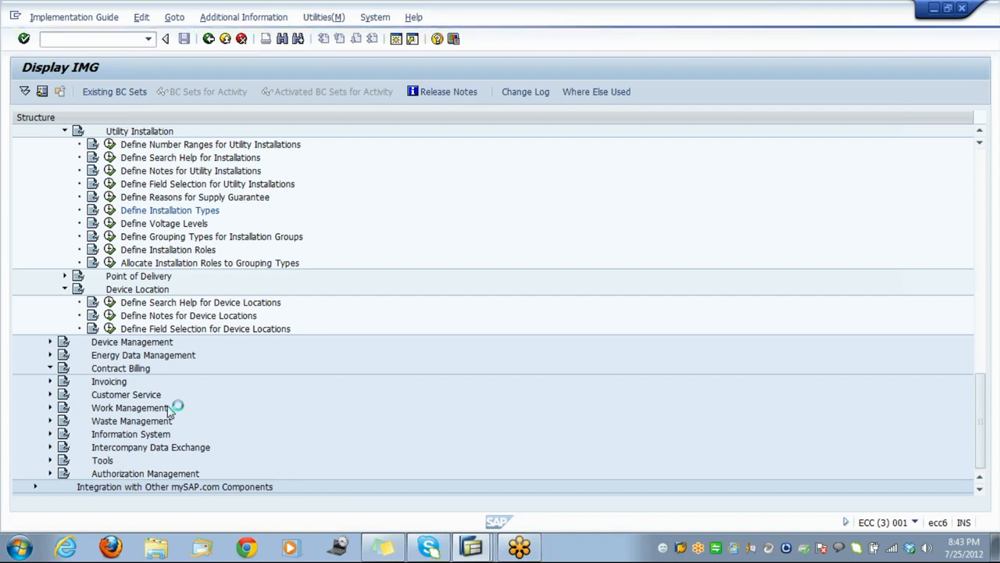
Expand Billing Master Data and its Rate Structure node under Contract Billing
key(Down)
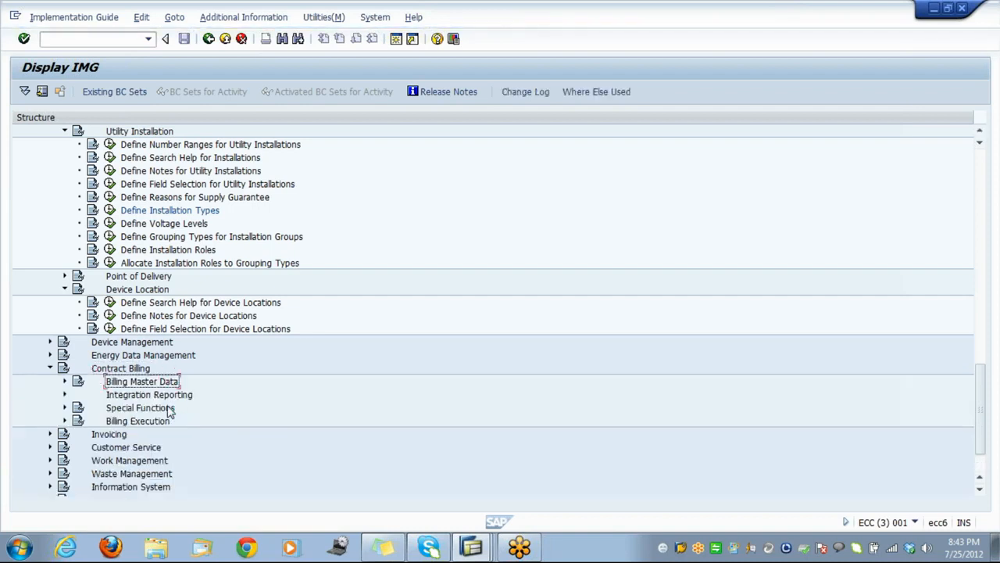
key(Right)
key(Down)
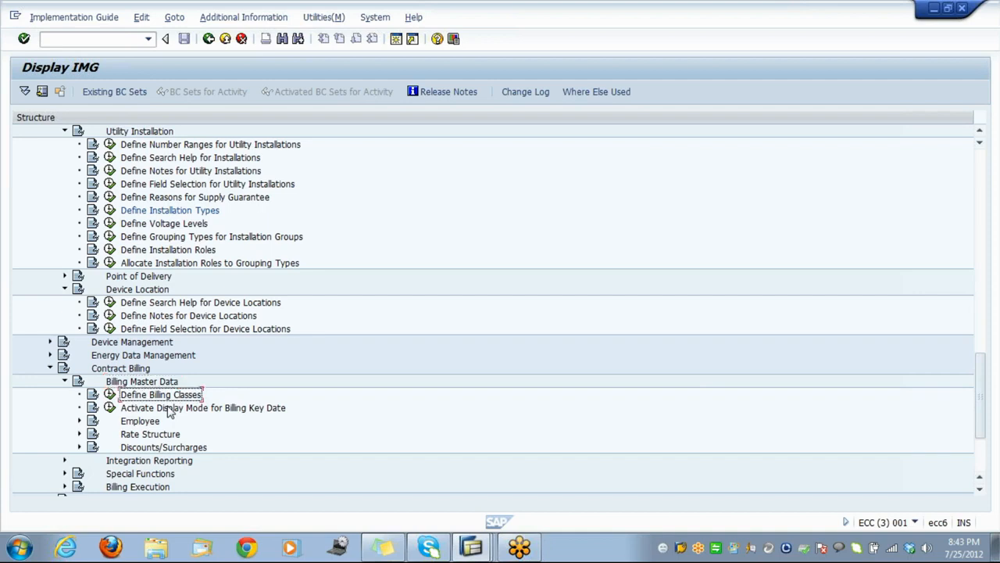
key(Down)
key(Down)
key(Down)
key(Down)
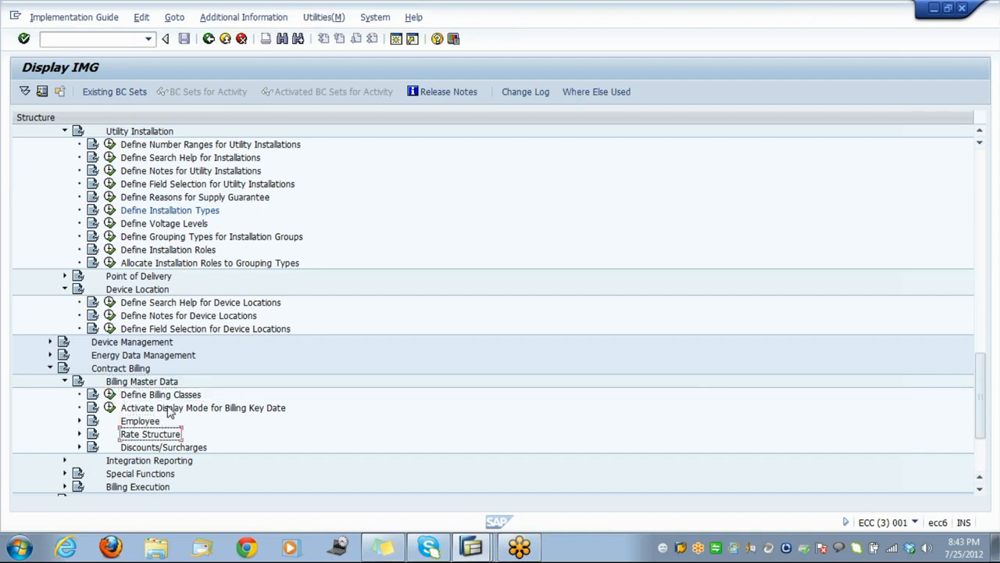
key(Up)
key(Right)
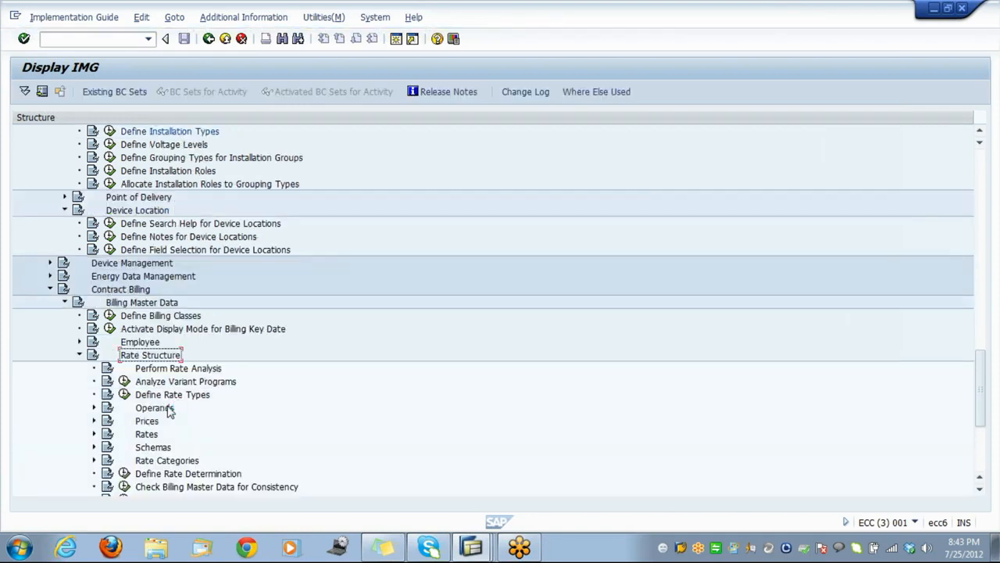
Expand the Rates node within the Rate Structure settings
key(Down)
key(Down)
key(Down)
key(Down)
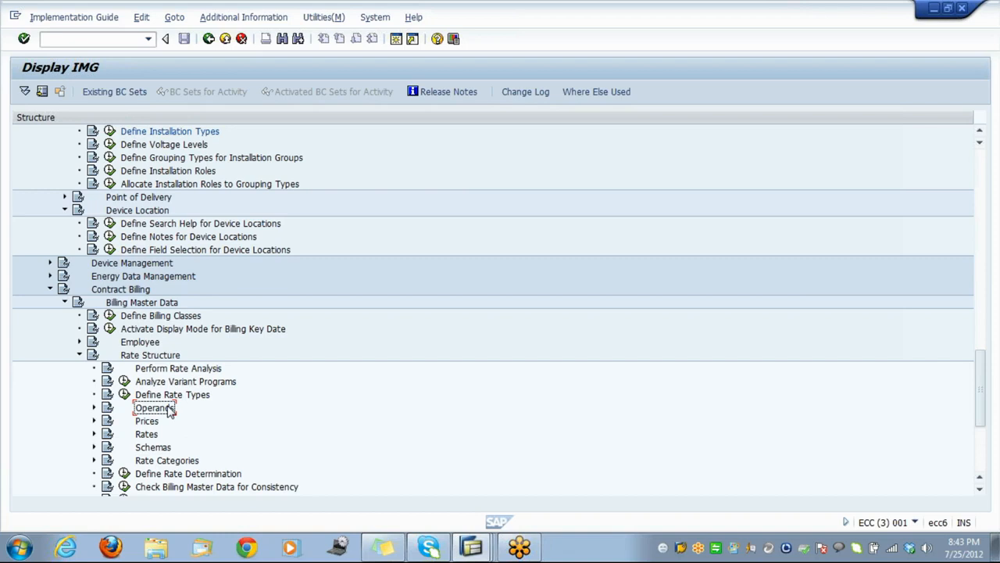
key(Down)
key(Down)
key(Down)
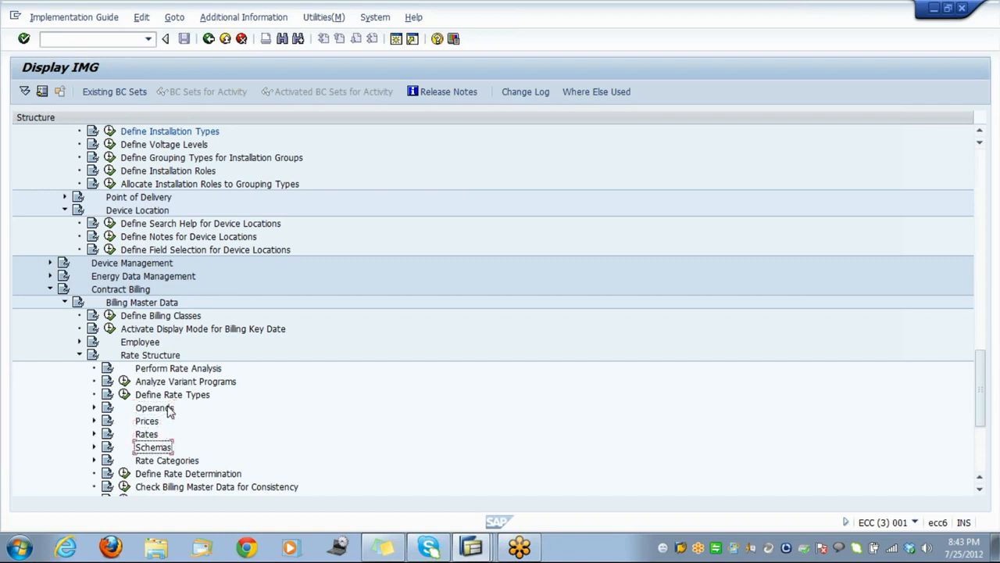
key(Up)
key(Right)
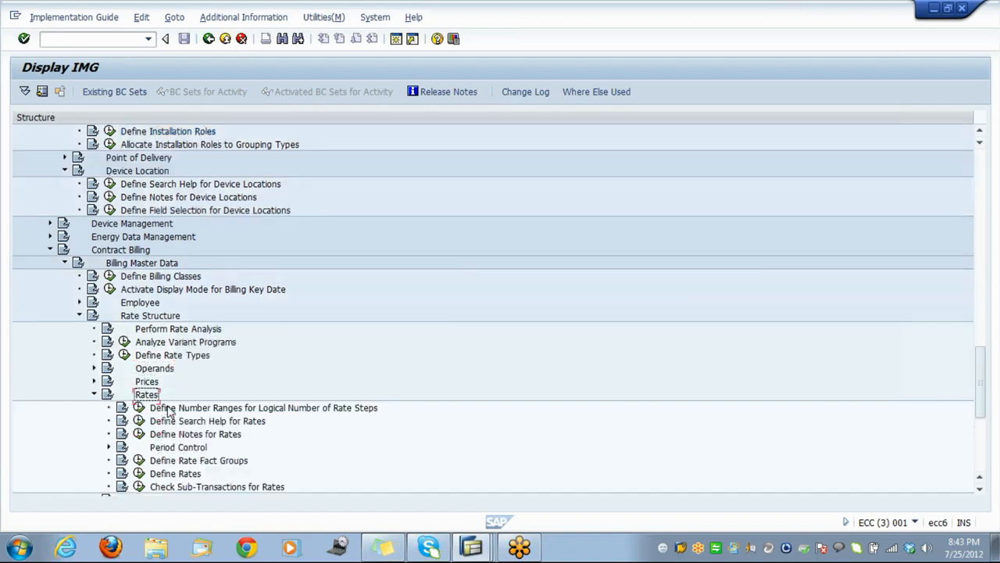
Execute Define Rates under the Rates node and choose the Create Rates activity
key(Down)
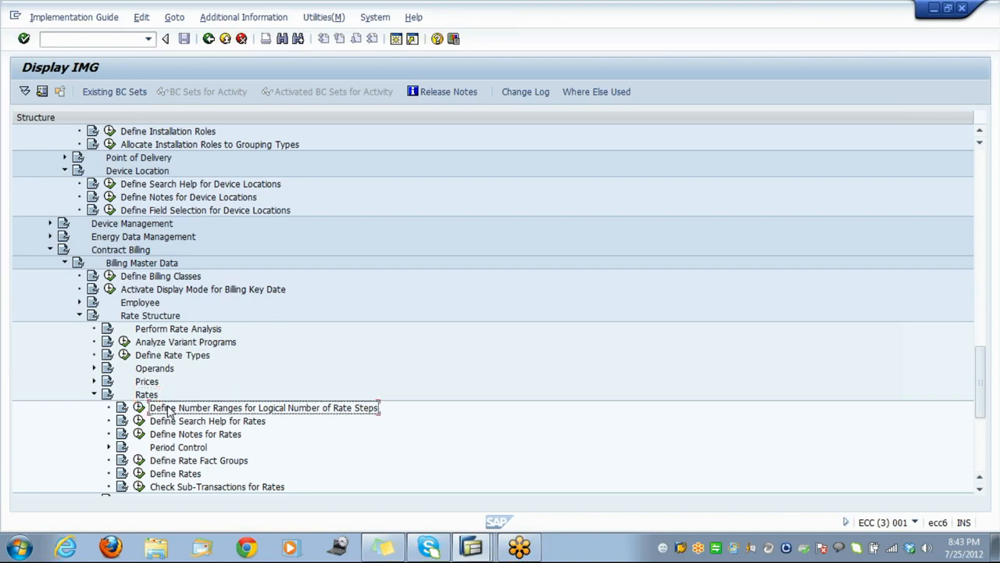
click(138, 474)
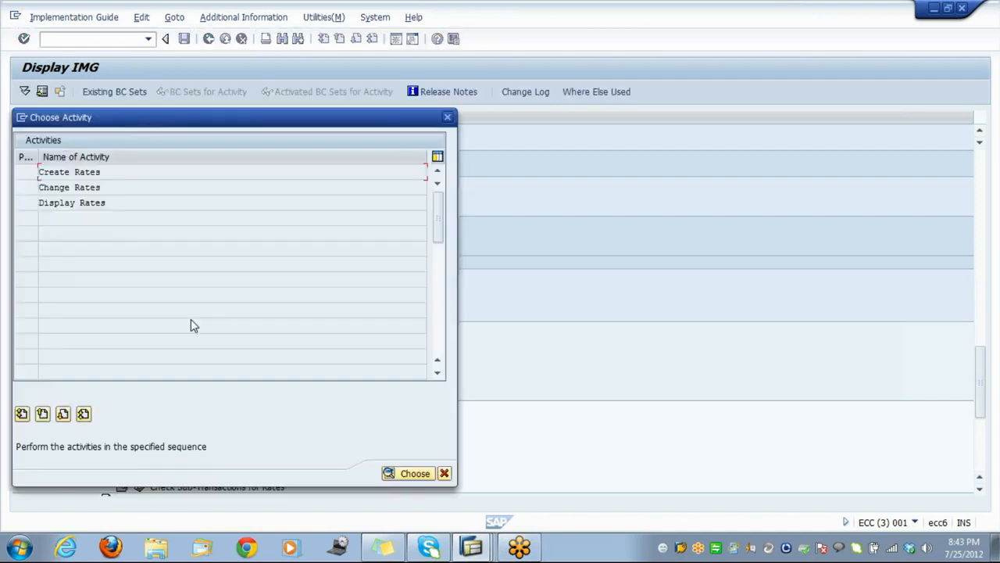
double_click(117, 173)
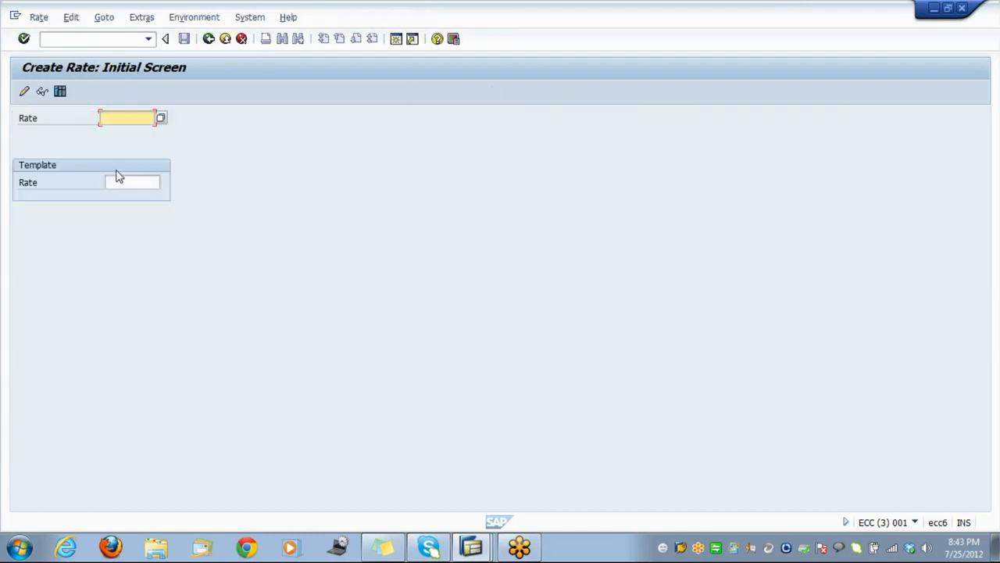
Start a new rate with the key tata and enter tata as its description
key(Return)
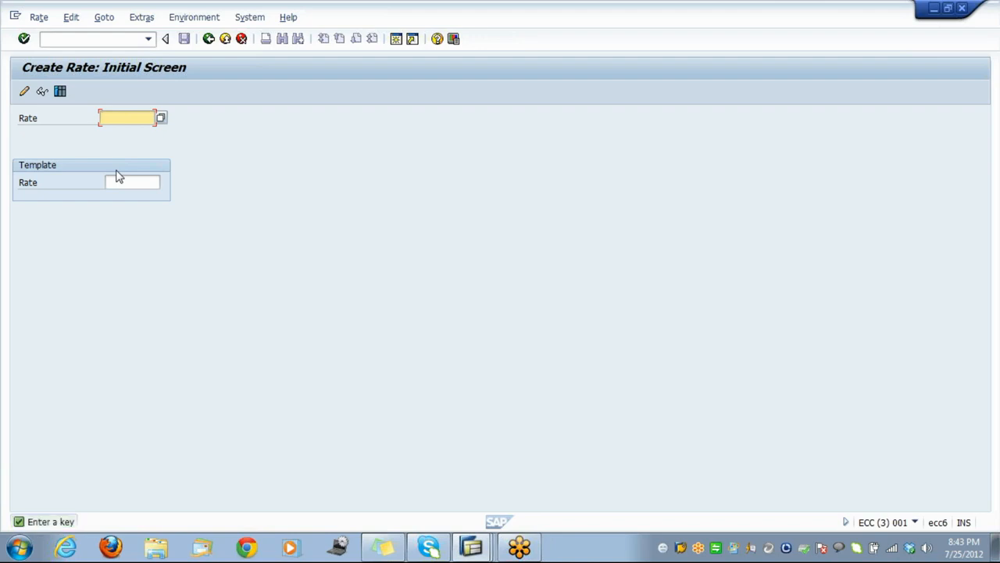
text(tata)
key(Return)
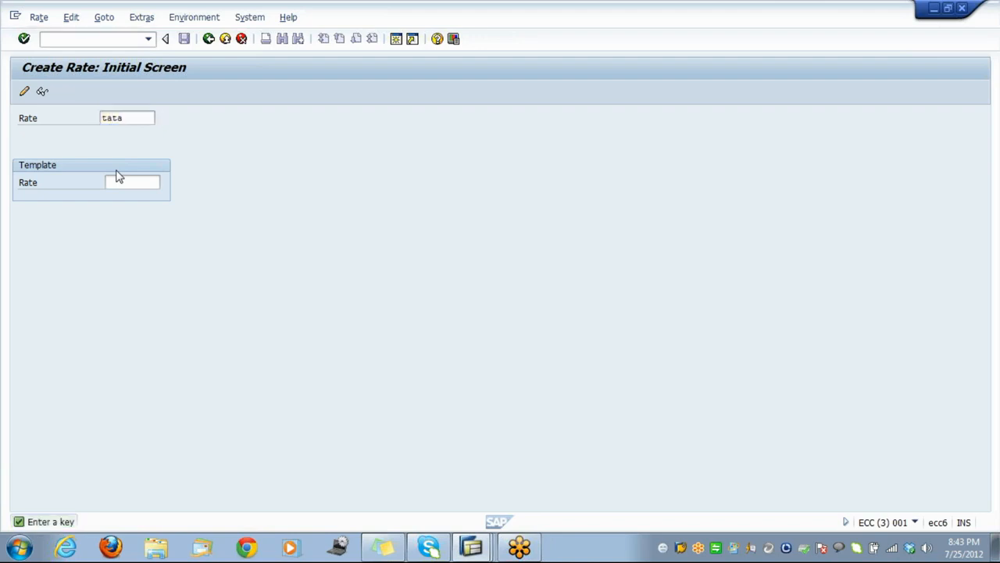
text(tata)
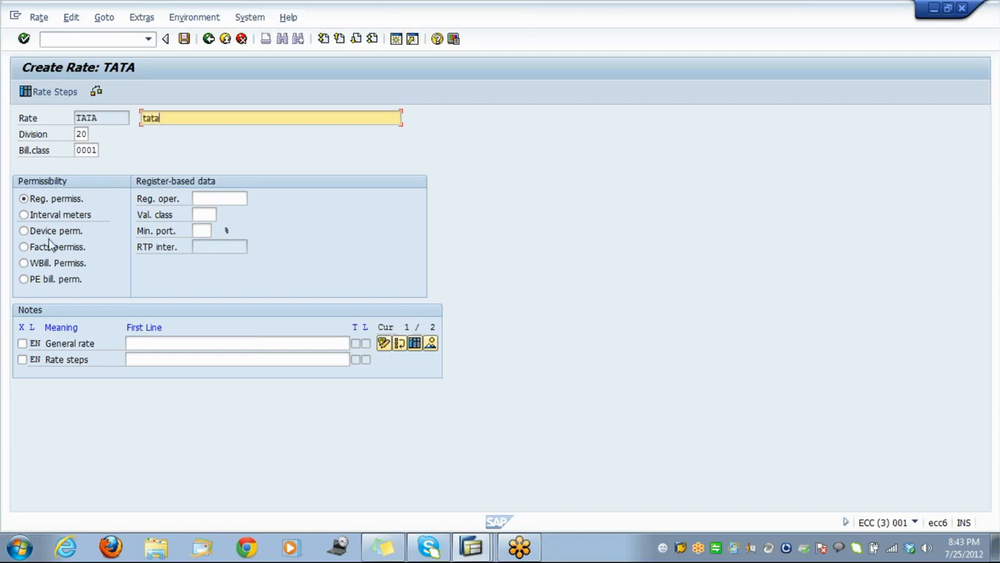
Set the rate's permissibility to Facts permiss., save the rate, and return to the implementation guide
click(48, 249)
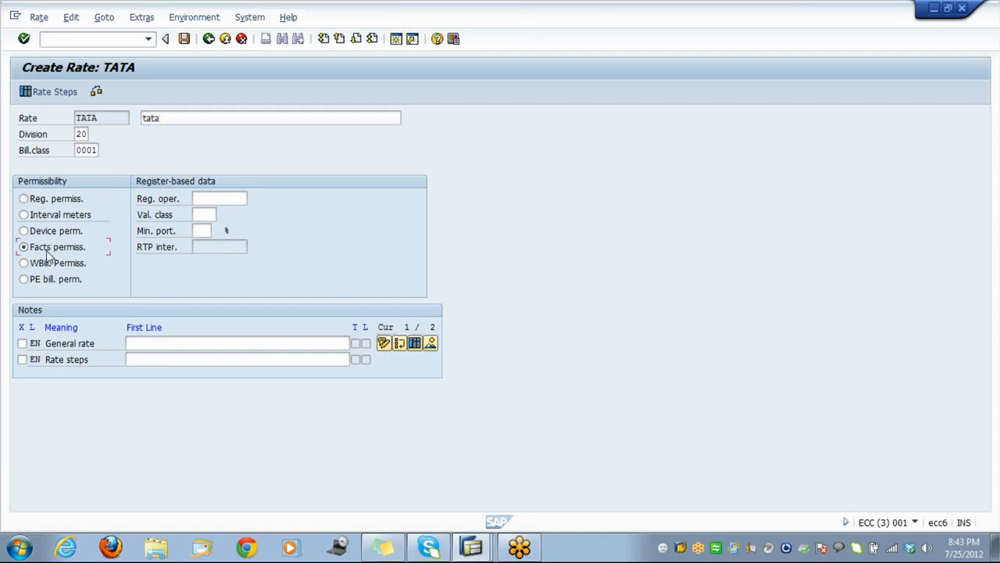
click(204, 214)
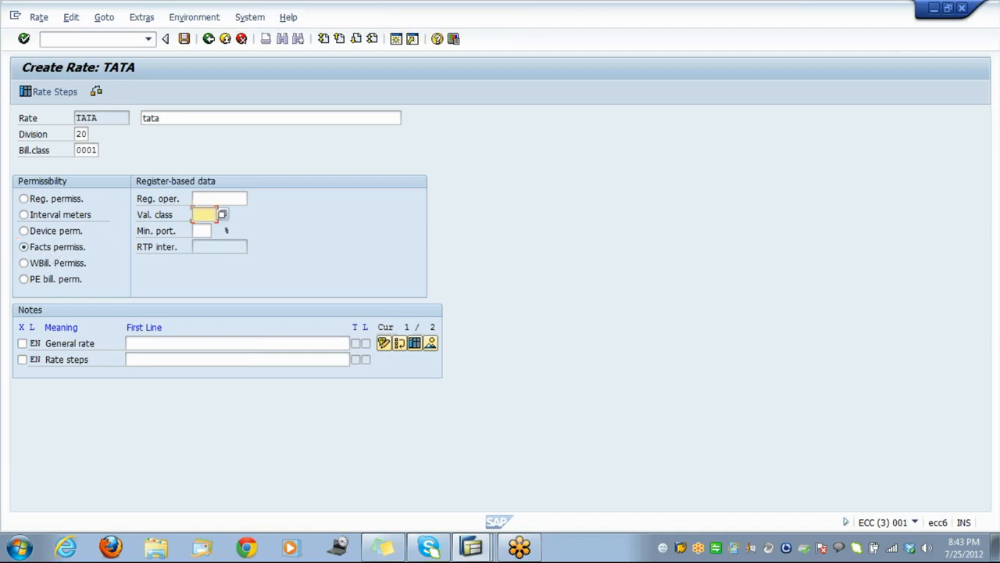
click(184, 39)
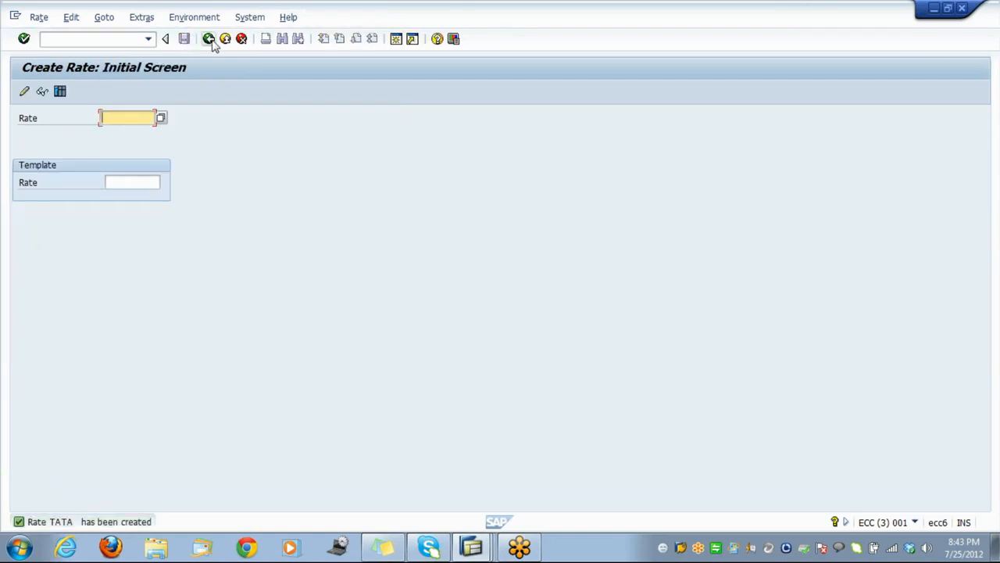
click(208, 39)
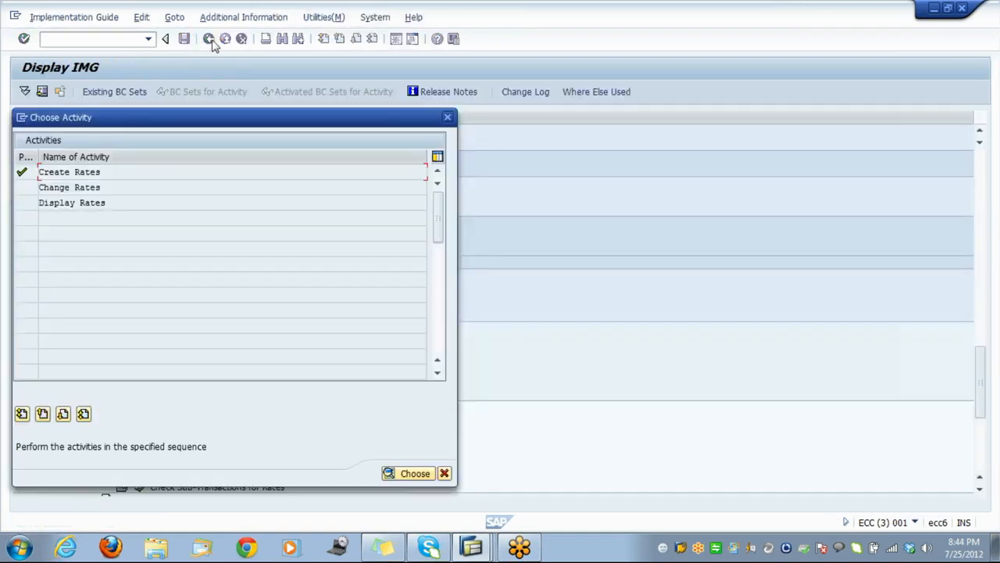
click(449, 478)
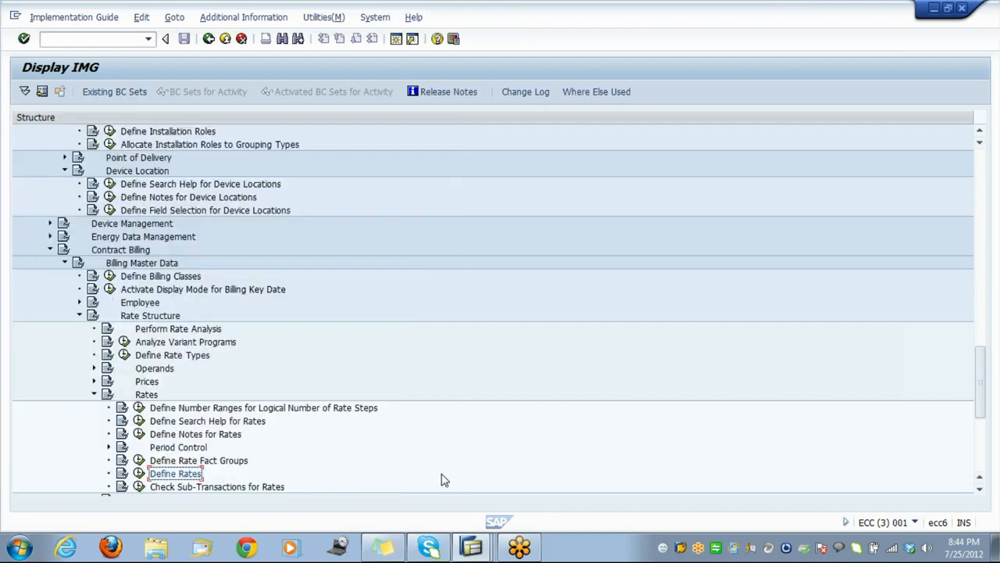
Expand the Schemas node under Rate Structure and go to Define Schemas
key(Down)
key(Down)
key(Down)
key(Down)
key(Down)
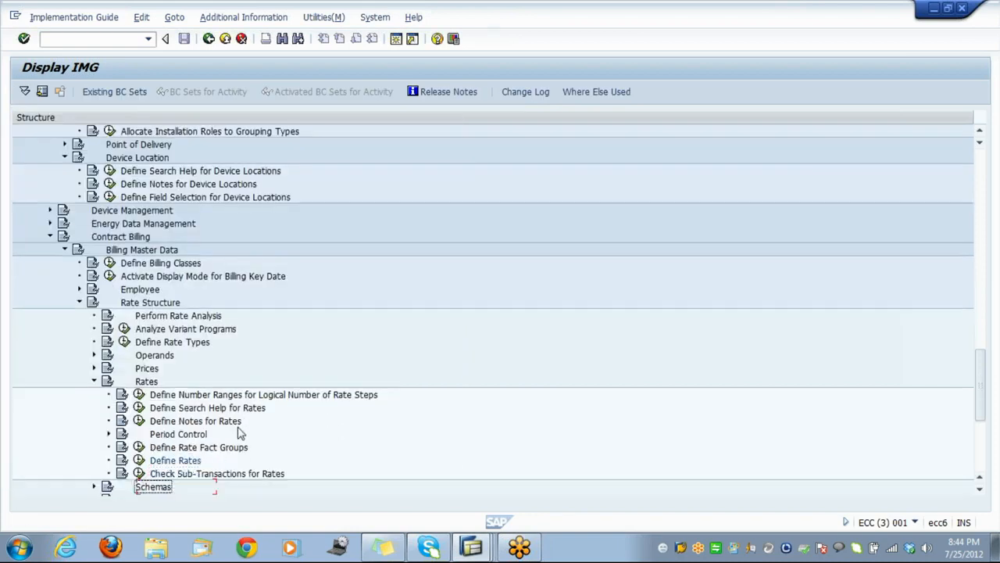
key(Down)
key(Down)
key(Up)
key(Up)
key(Up)
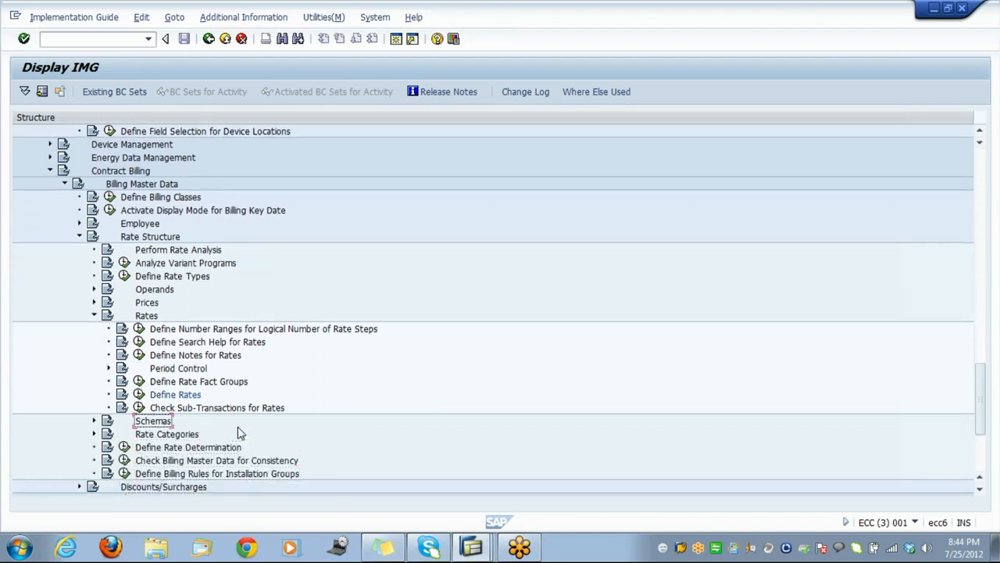
key(Right)
key(Down)
key(Down)
key(Down)
key(Down)
key(Down)
key(Down)
key(Down)
key(Up)
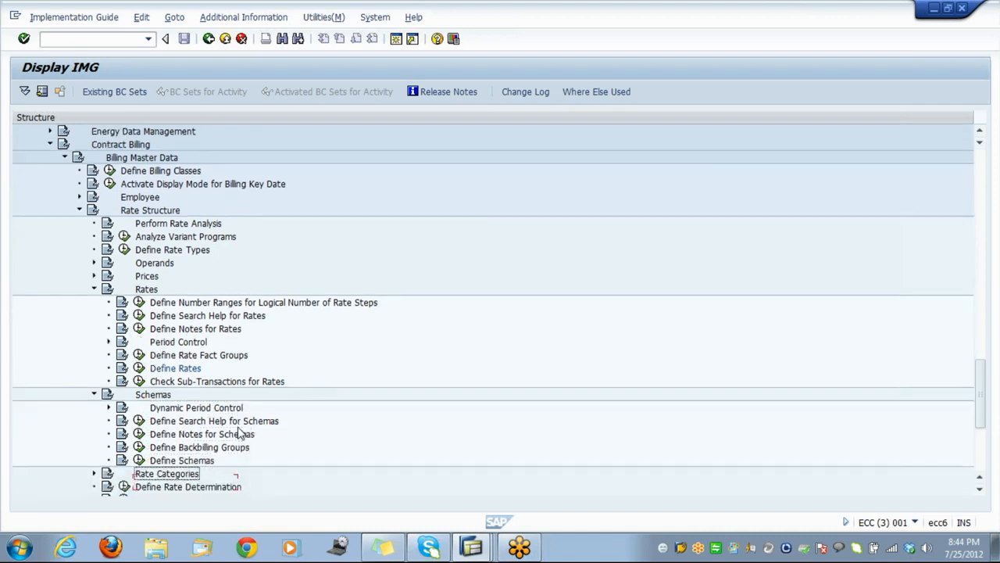
key(Up)
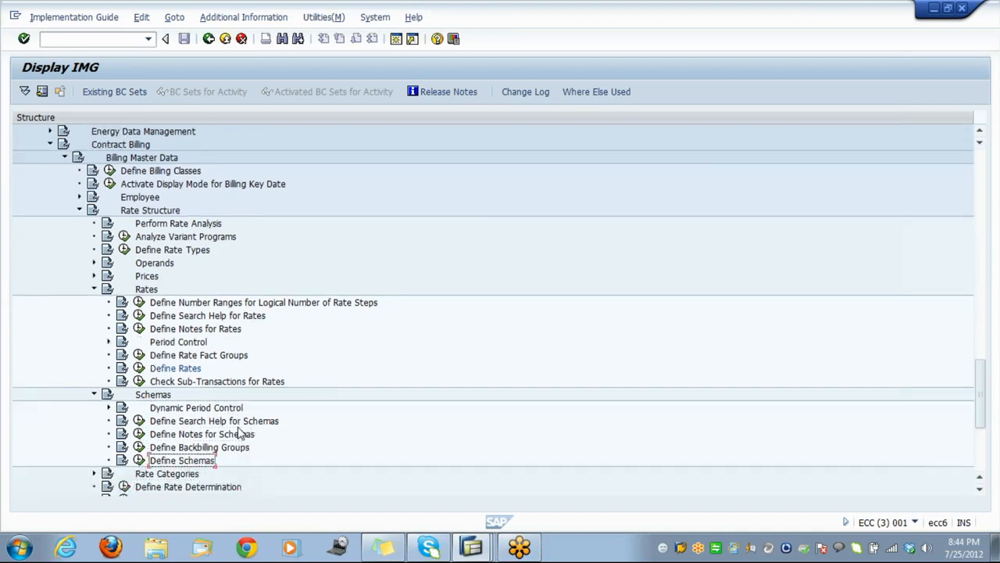
key(Left)
Execute Define Schemas with the Create Schemas activity and start a billing schema with key tata and description test
click(138, 461)
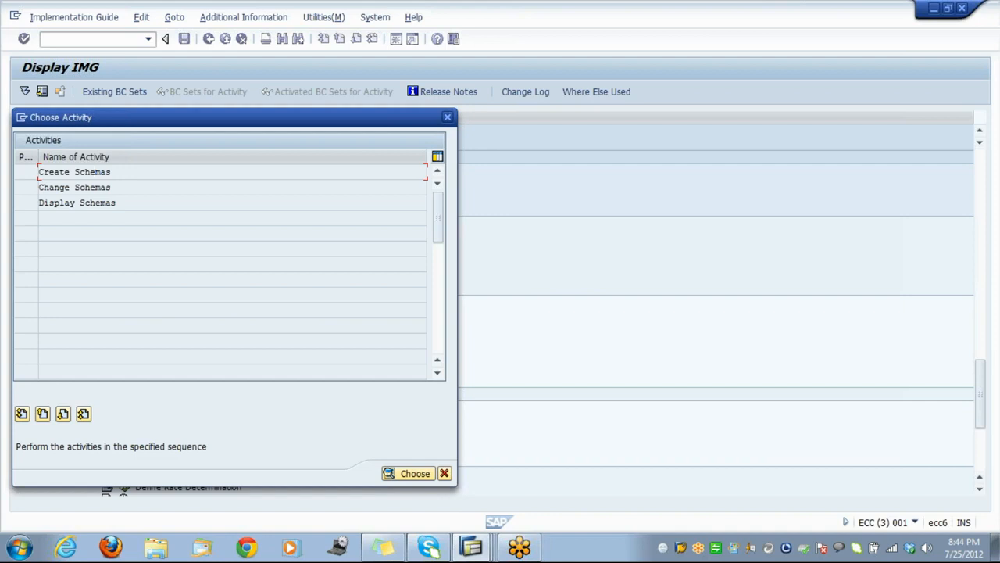
double_click(99, 172)
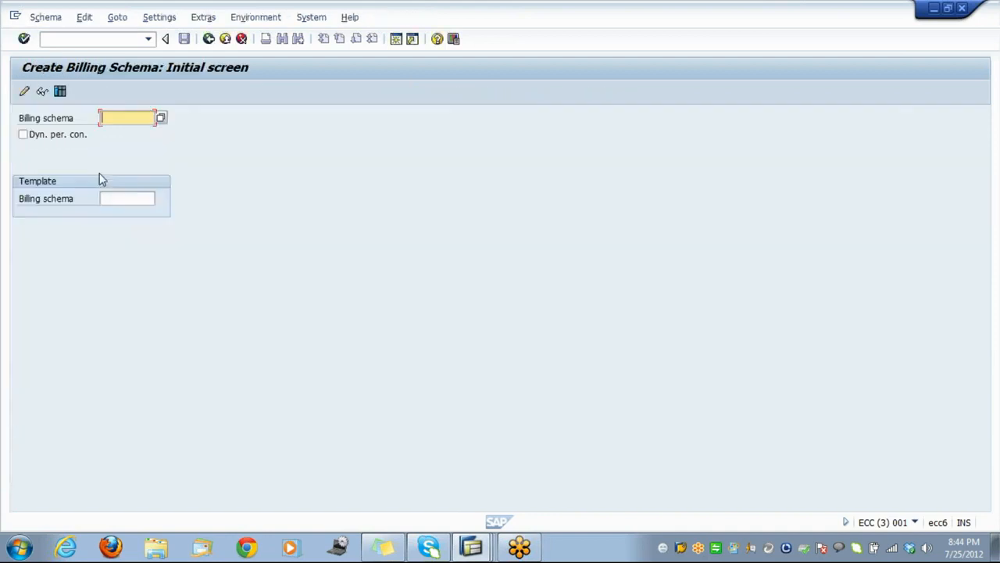
text(tata)
key(Return)
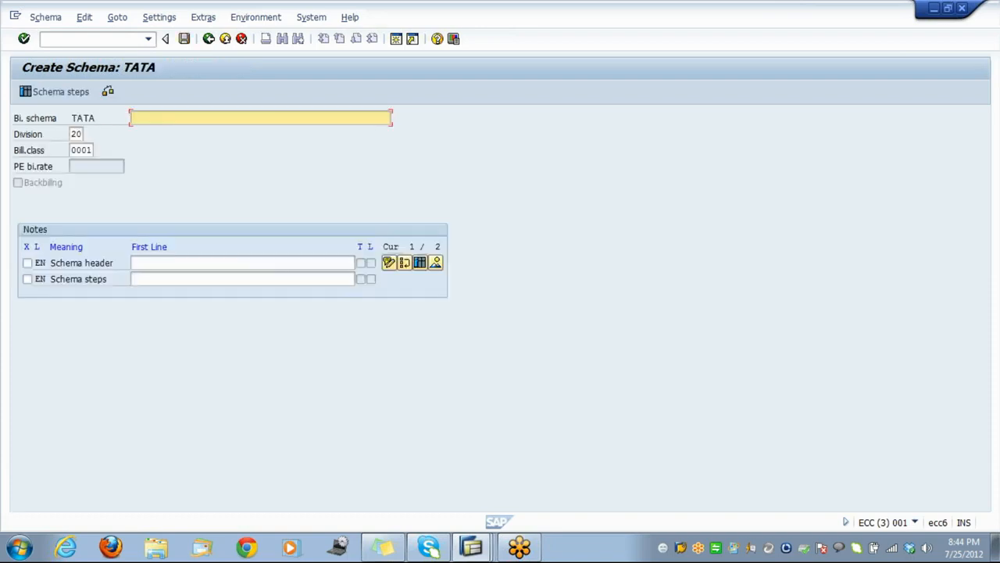
text(test)
Go to the schema's steps overview, save the billing schema without steps, and return to the implementation guide
click(88, 94)
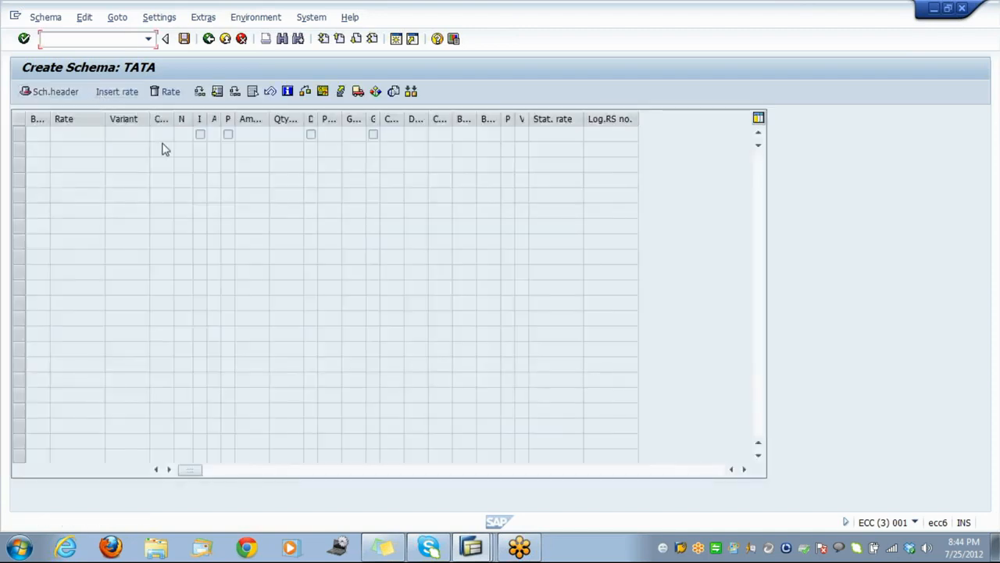
click(184, 39)
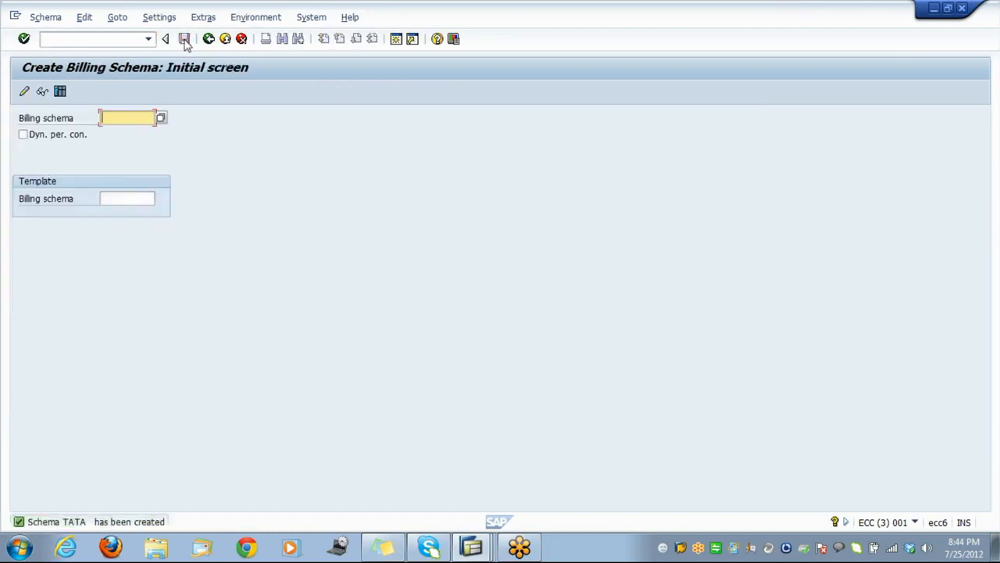
click(210, 41)
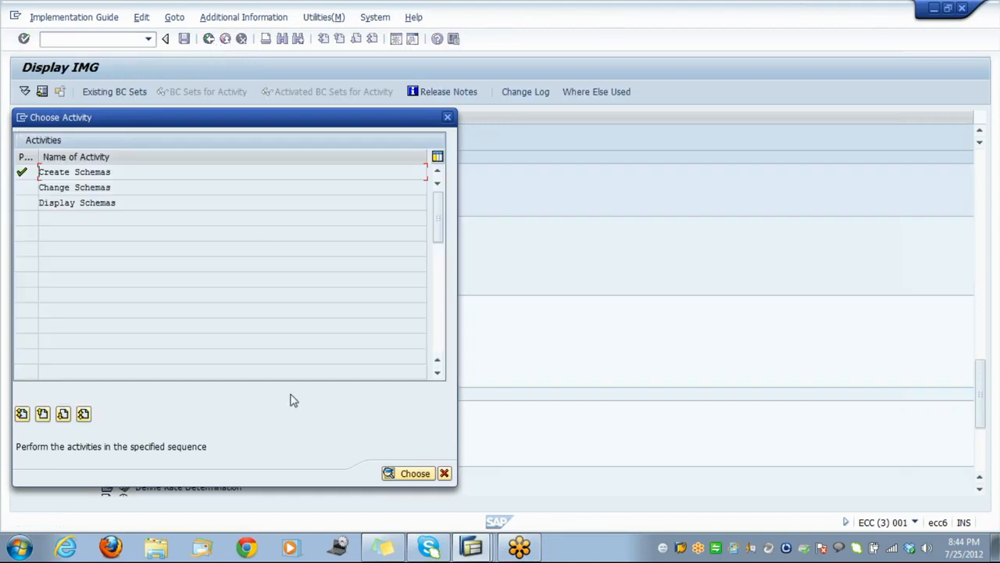
click(444, 474)
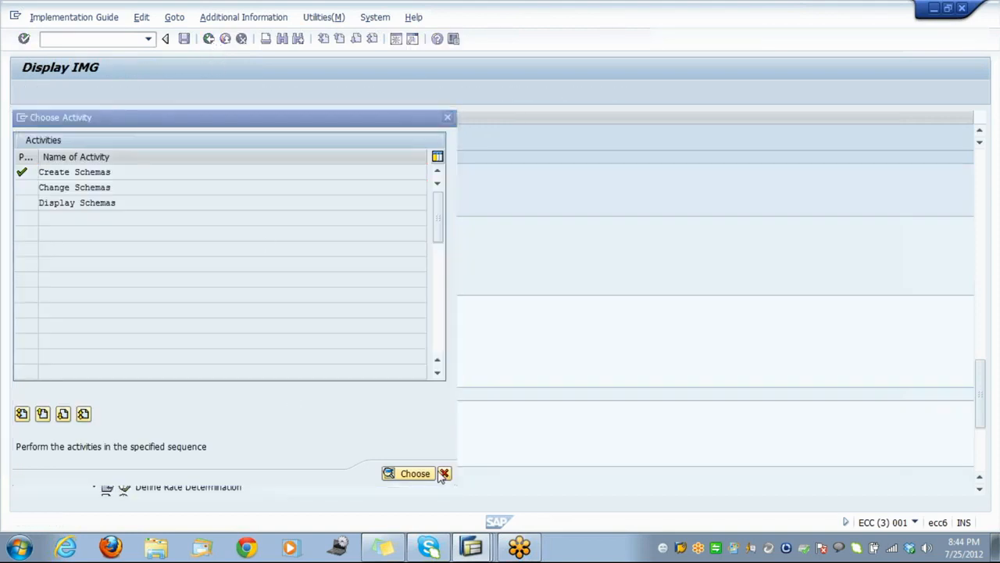
Expand the Rate Categories node, execute Define Rate Categories and choose the Create Rate Categories activity
key(Down)
key(Right)
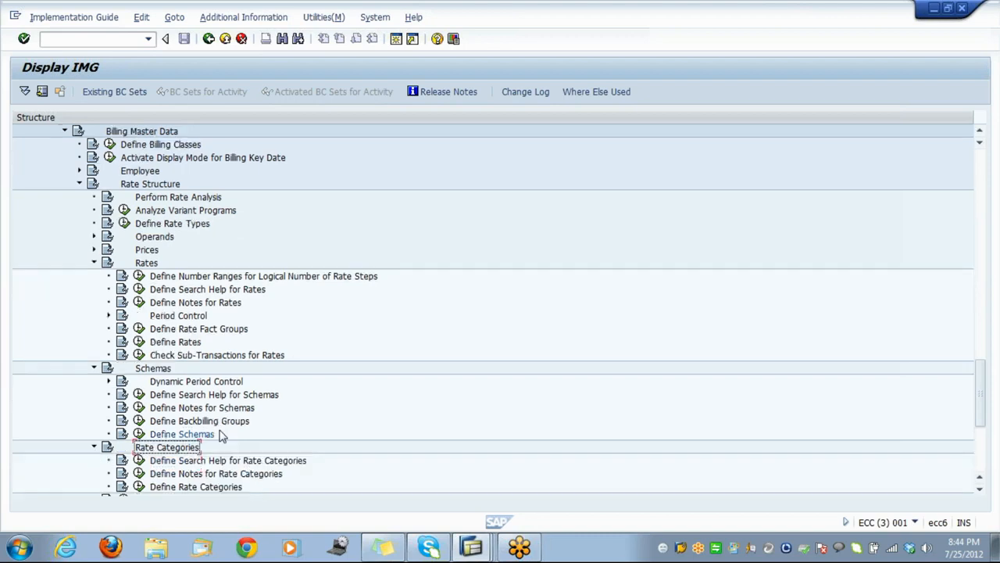
key(Down)
key(Down)
key(Down)
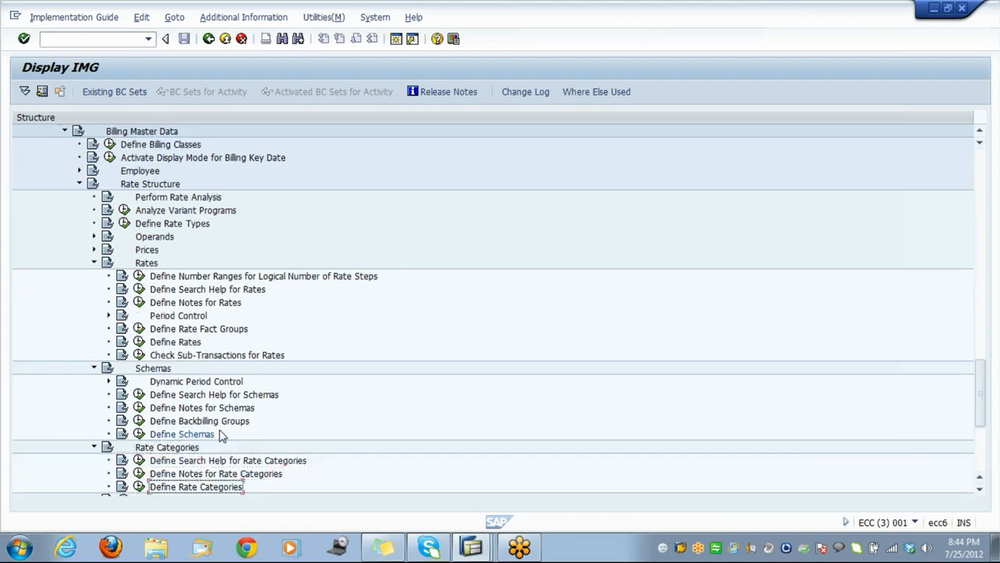
key(Down)
key(Up)
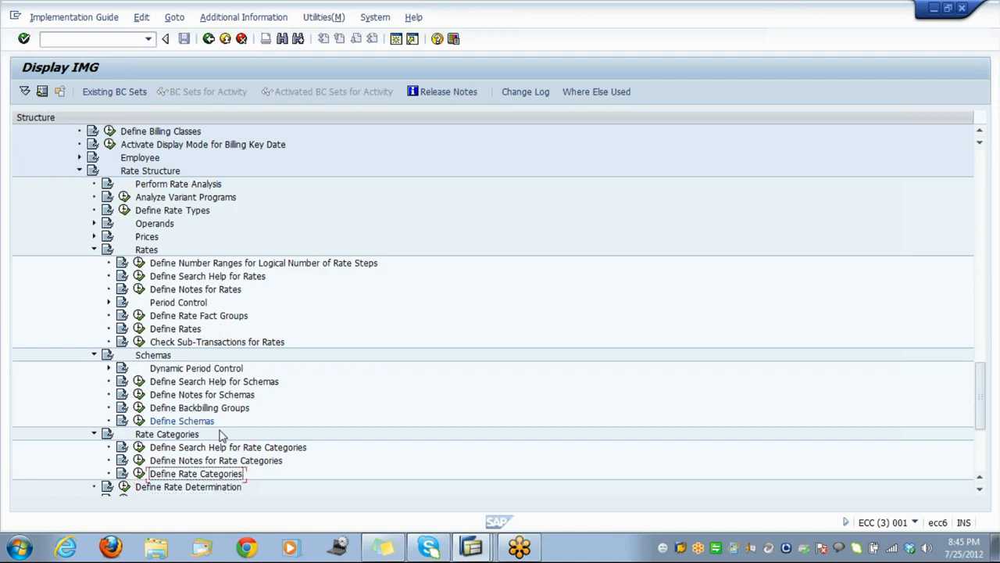
key(Return)
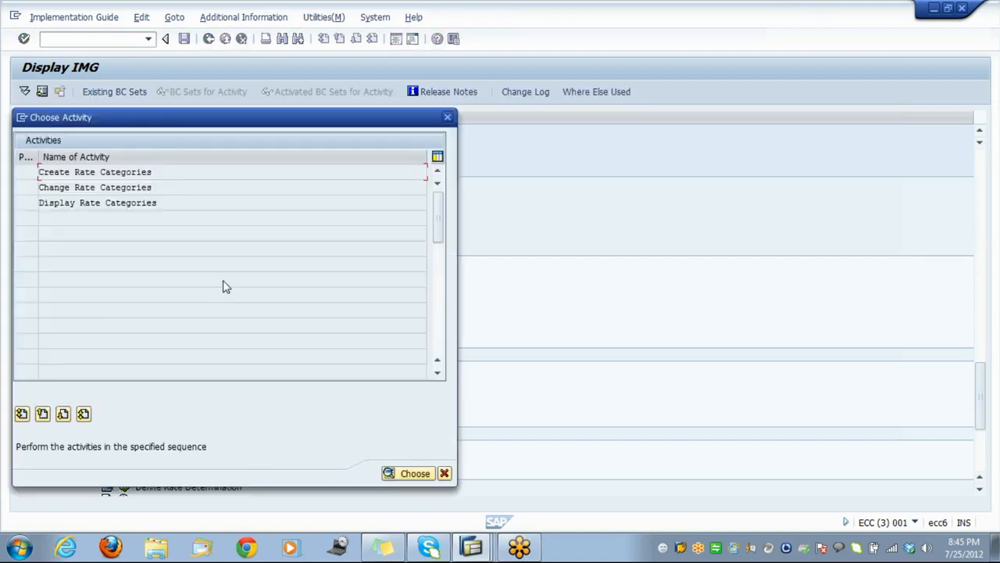
double_click(152, 177)
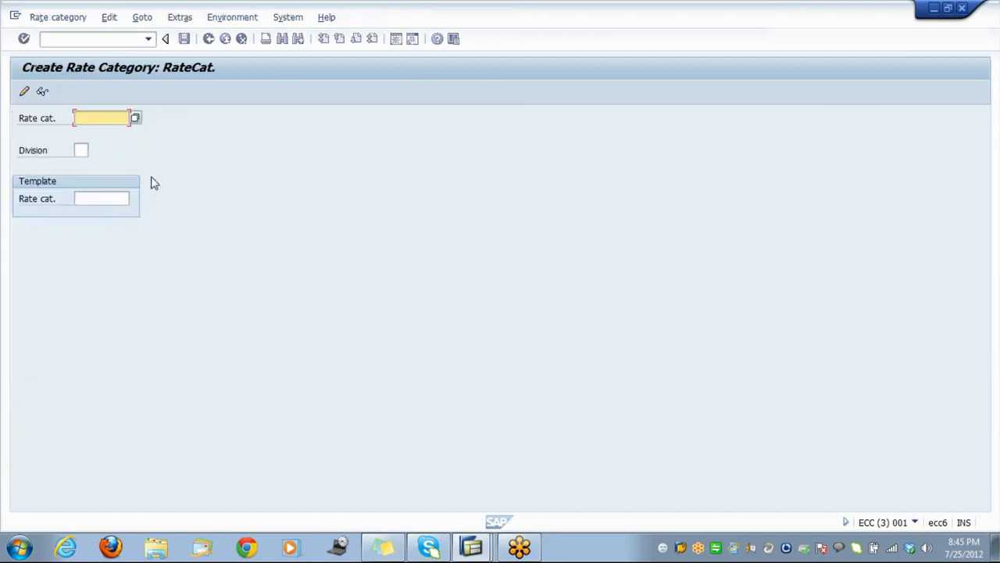
Start a new rate category with key tata in division 20 and enter tata as its text
text(tata)
key(Tab)
text(20)
key(Return)
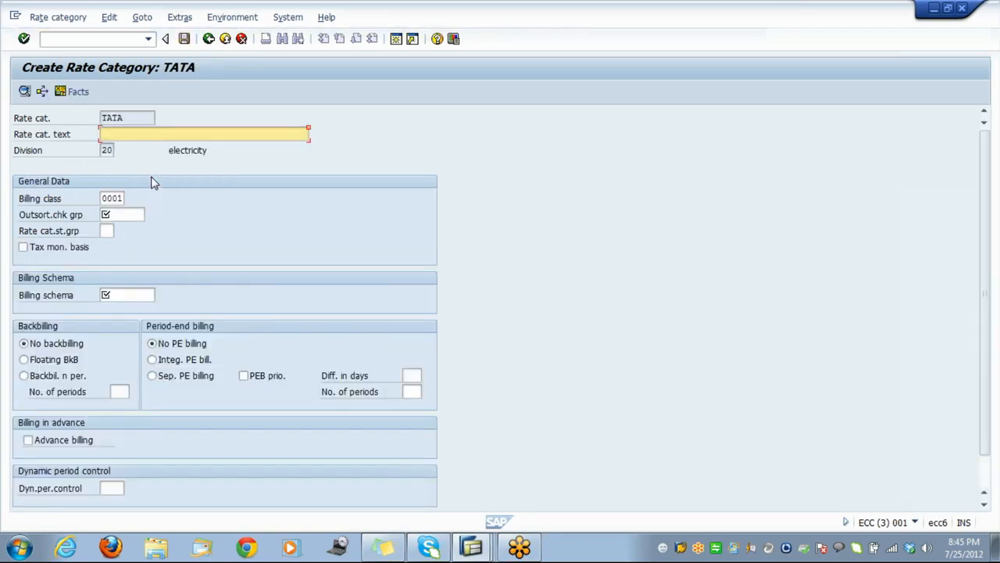
key(Tab)
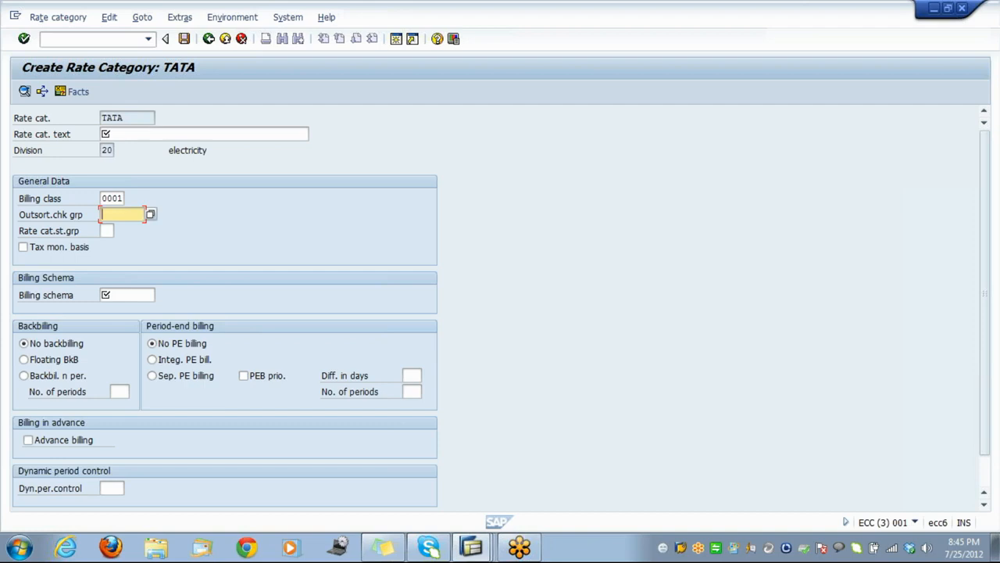
click(159, 134)
text(tata)
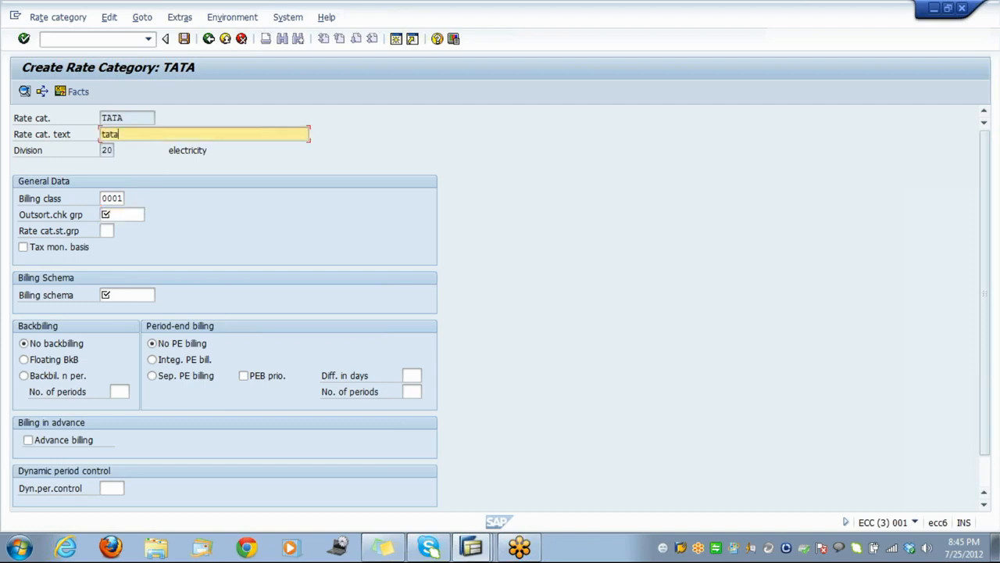
Assign outsorting check group 0001 and billing schema tata to the rate category, and save it
click(128, 214)
key(F4)
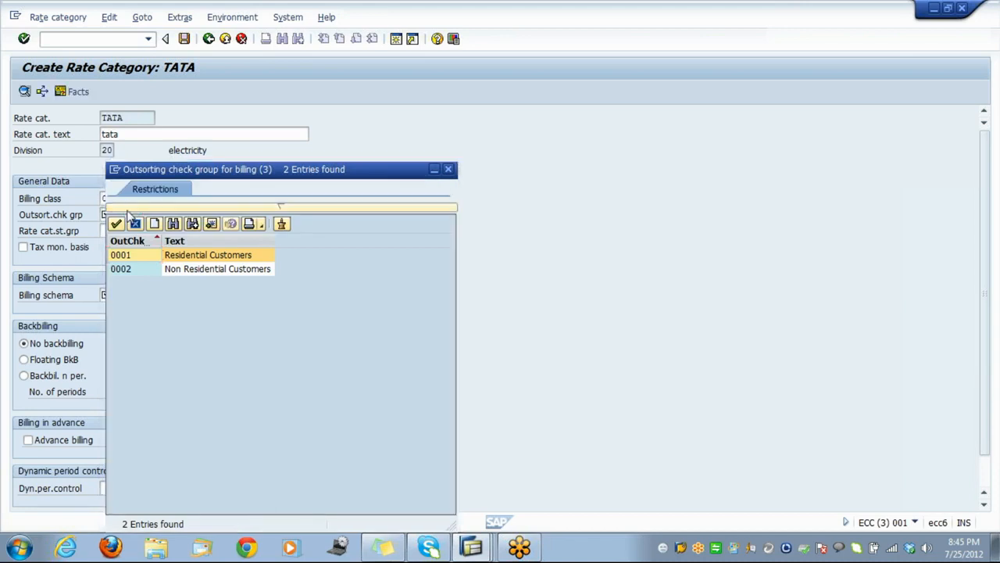
key(Return)
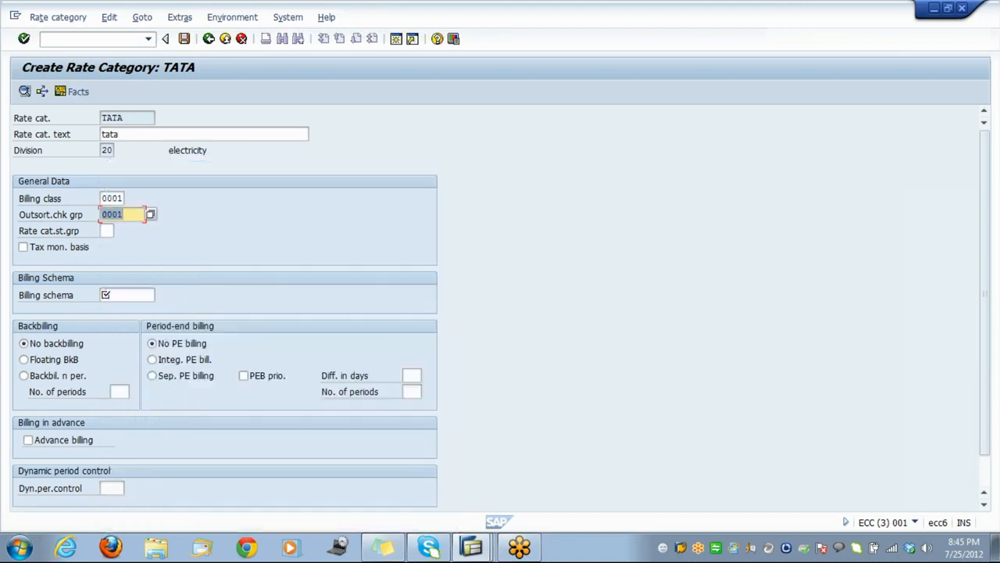
click(117, 295)
text(tata)
key(Return)
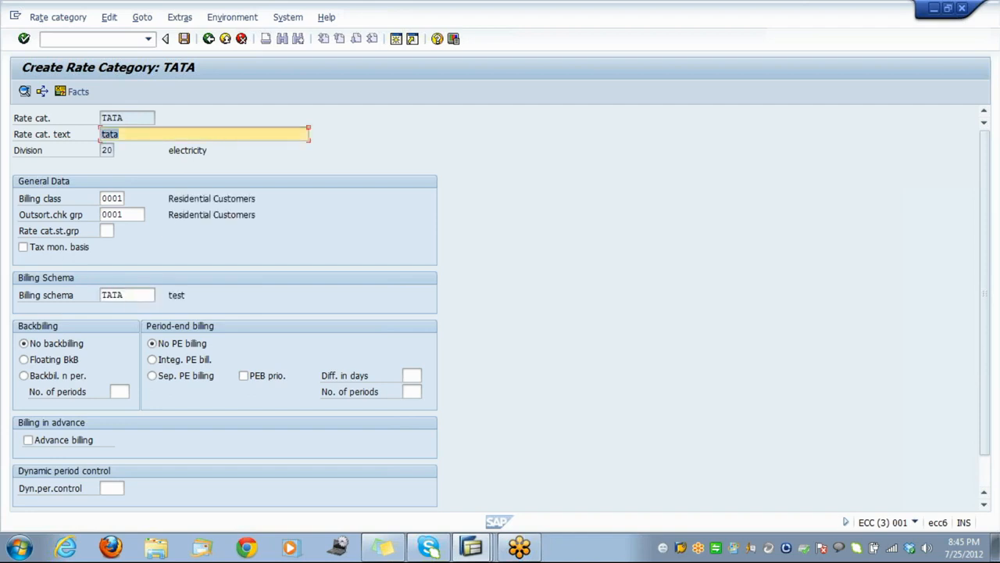
click(185, 44)
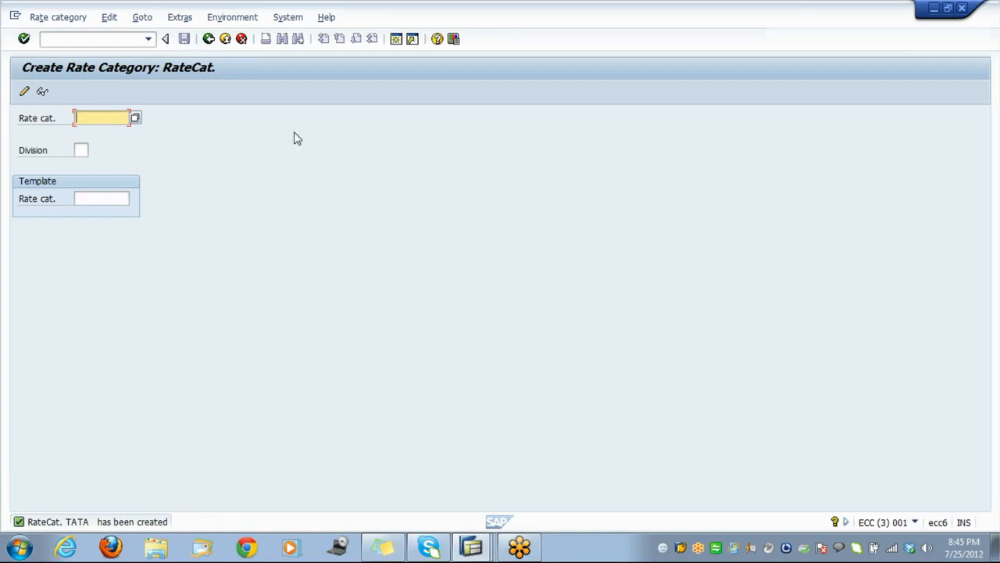
Switch to the Create Installation session and enter billing class 0001, rate category tata and meter reading unit tata in the time-dependent data
right_click(472, 547)
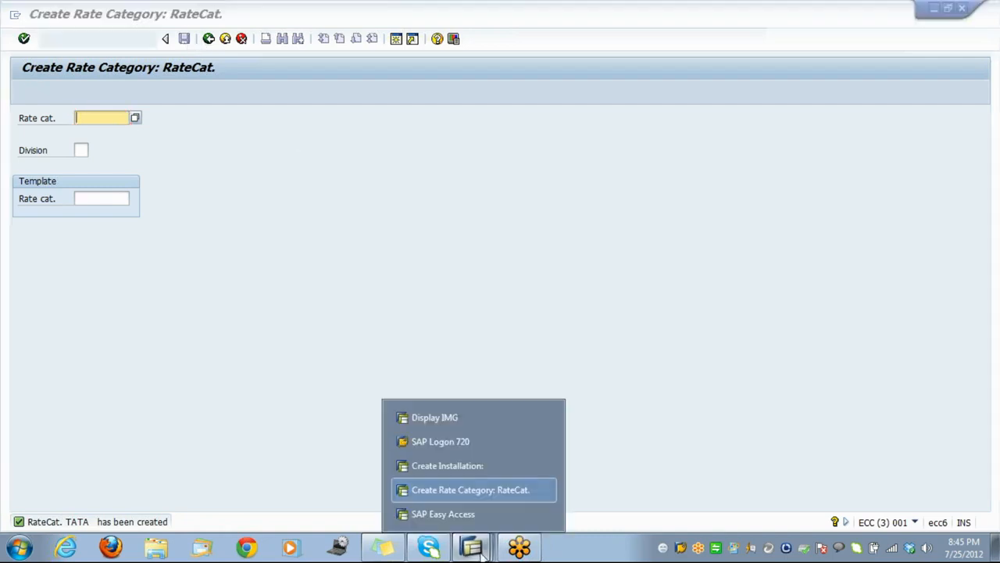
click(466, 470)
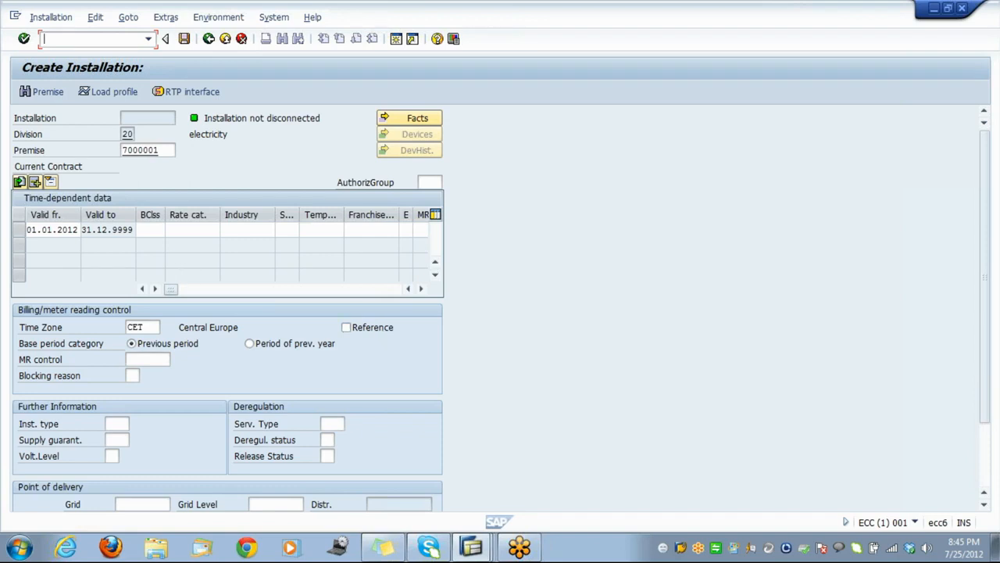
click(150, 229)
text(000)
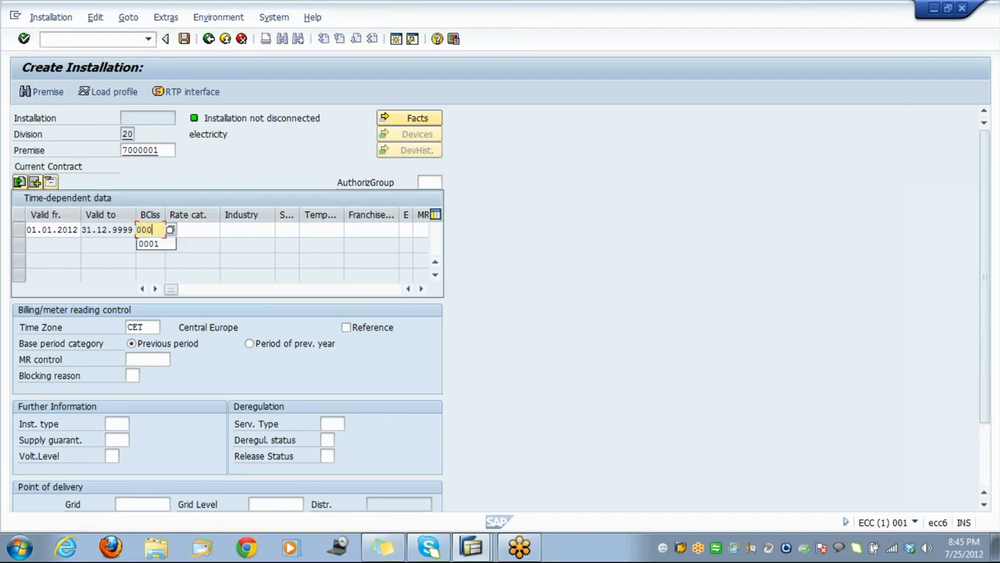
text(1)
key(Tab)
text(tat)
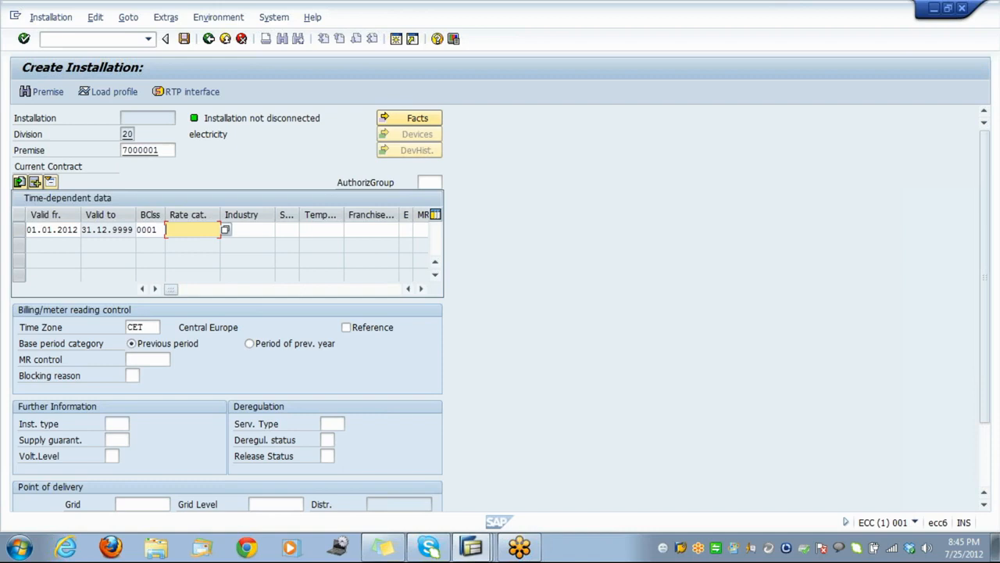
text(a)
key(Return)
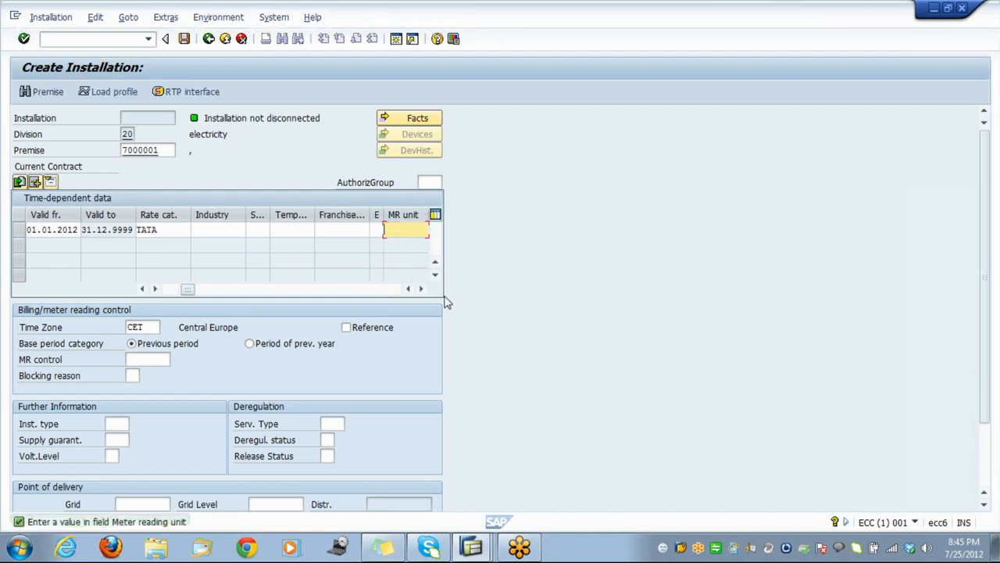
text(tata)
key(Return)
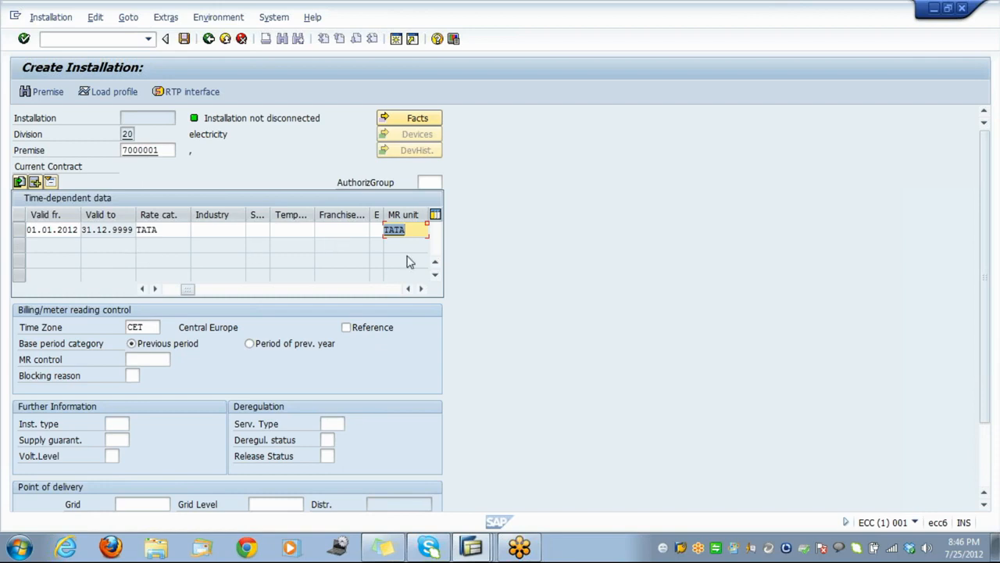
Examine the remaining columns of the installation's time-dependent data, widening the column between Prim.Inst. and the grouping column to read its heading
drag(186, 289, 121, 289)
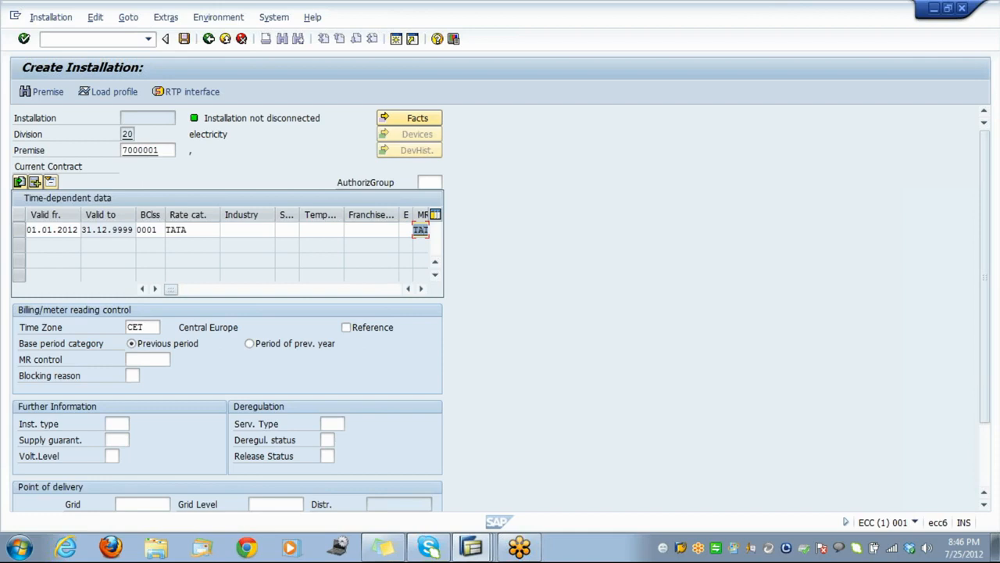
click(423, 289)
click(423, 289)
click(423, 289)
click(423, 289)
click(422, 289)
click(422, 289)
click(423, 289)
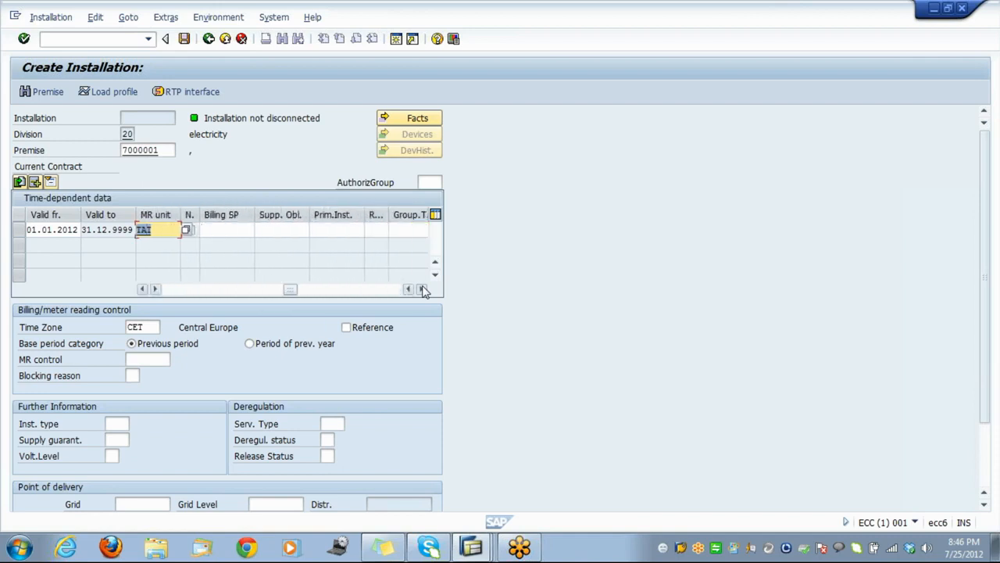
click(423, 289)
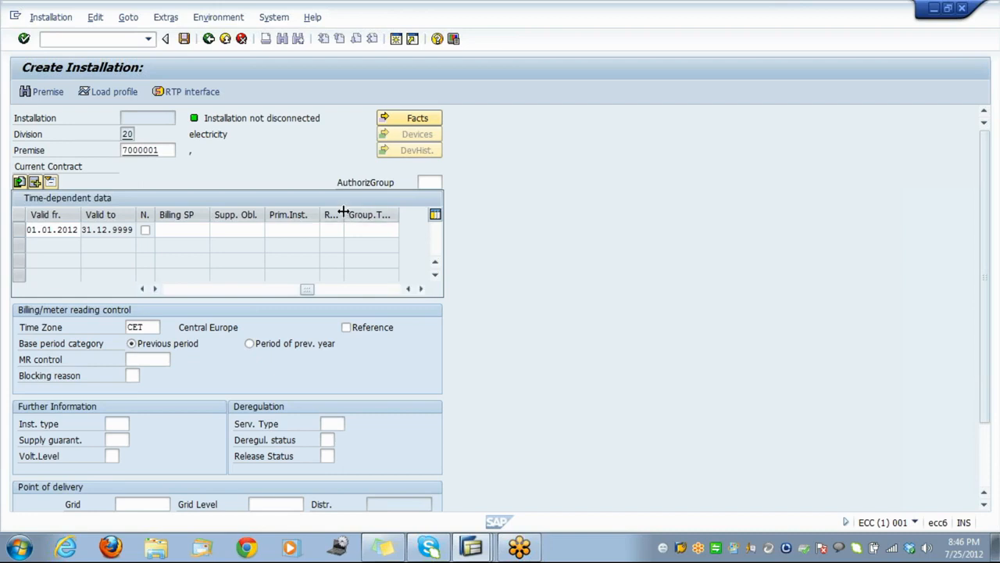
drag(342, 212, 356, 212)
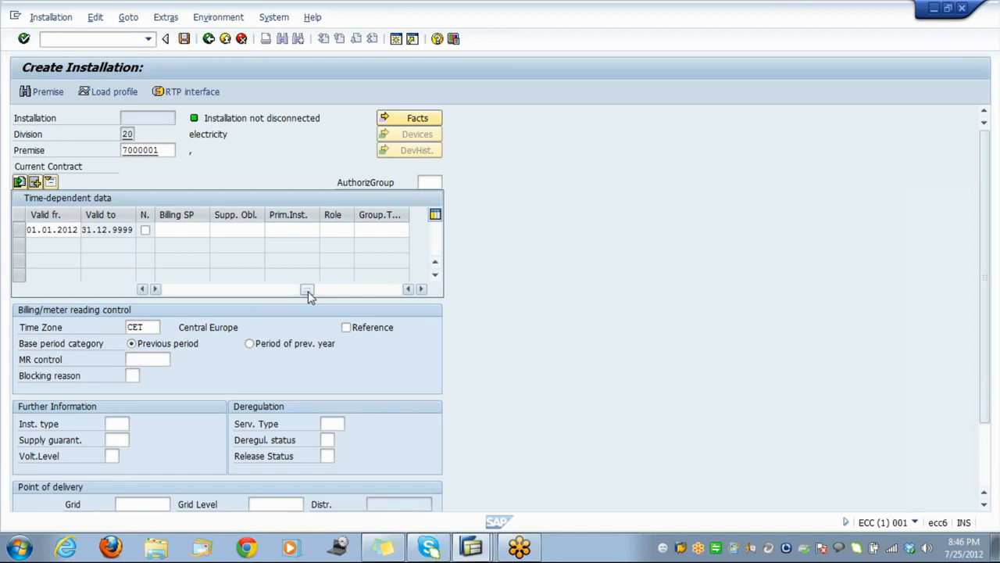
drag(308, 290, 131, 301)
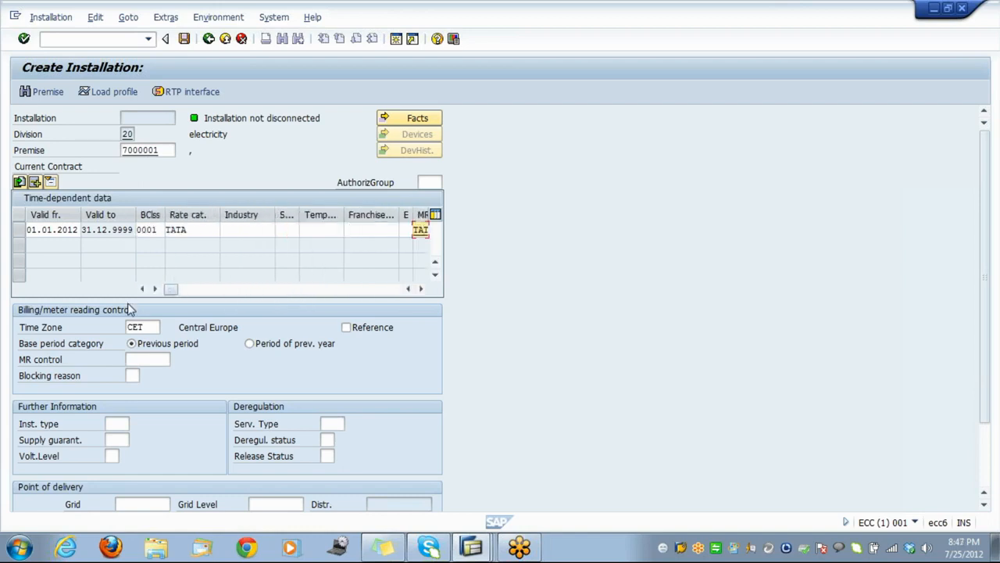
Set the installation type to TATA from the list of available installation types
click(123, 424)
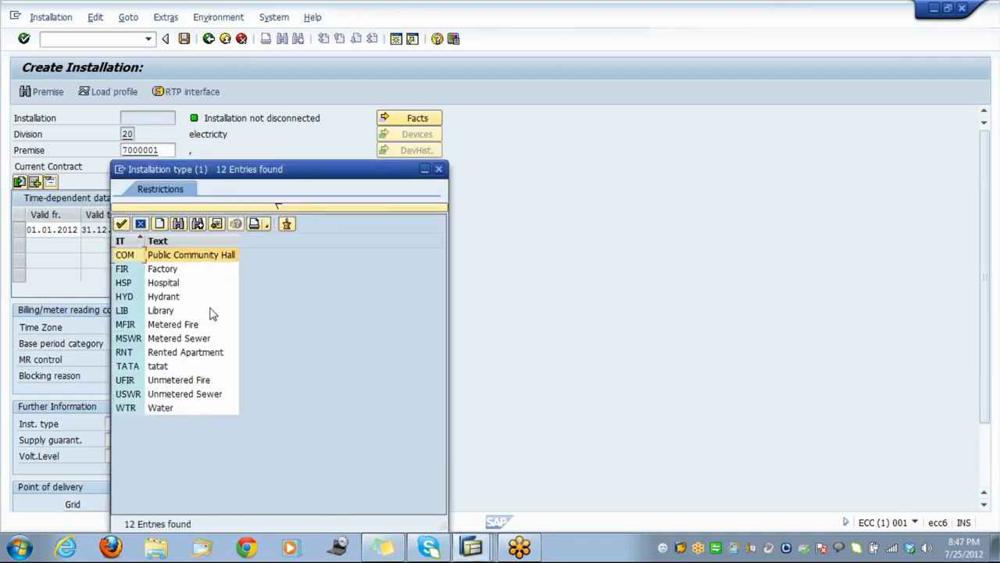
click(159, 368)
double_click(158, 368)
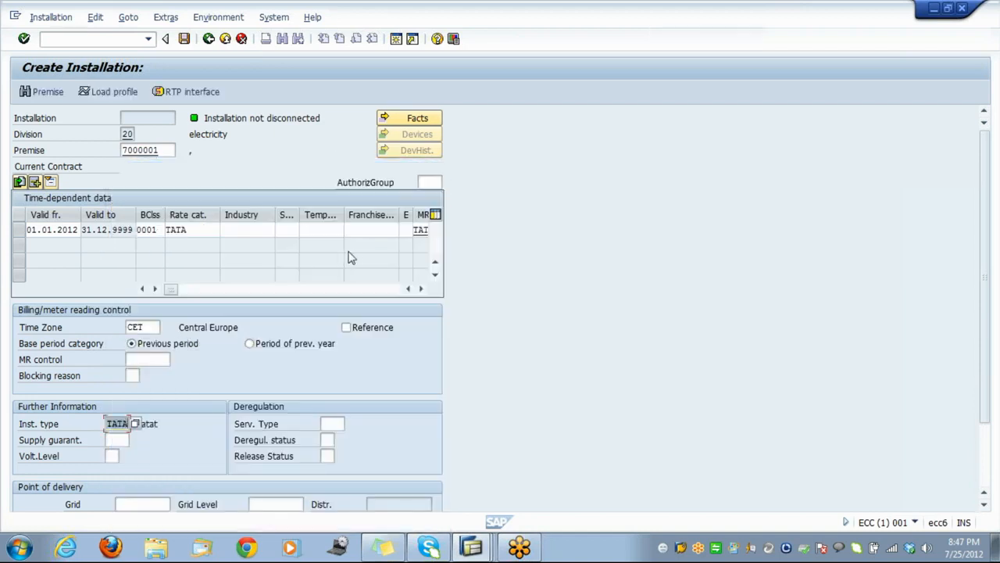
Save the new installation and open it in display mode
click(185, 40)
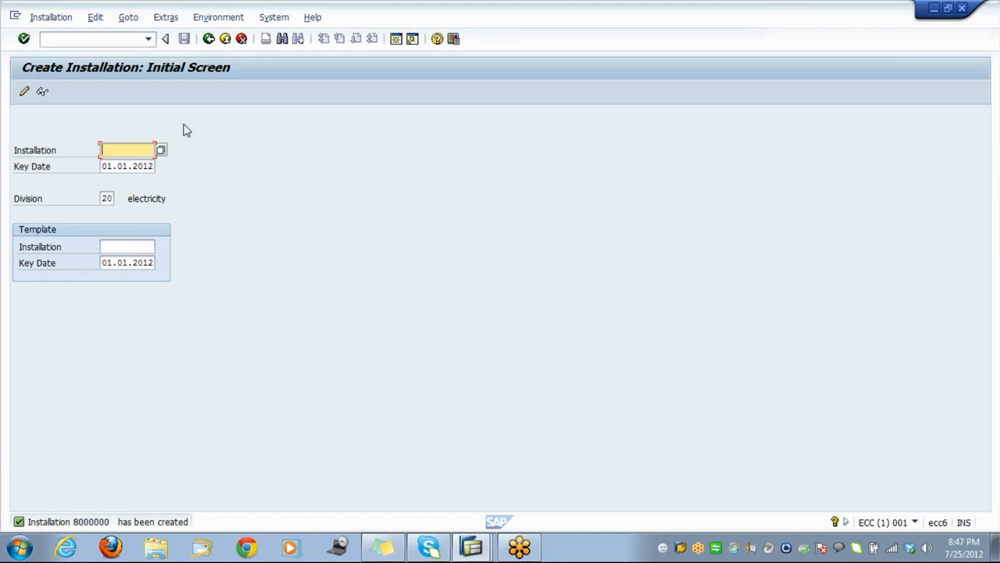
click(41, 92)
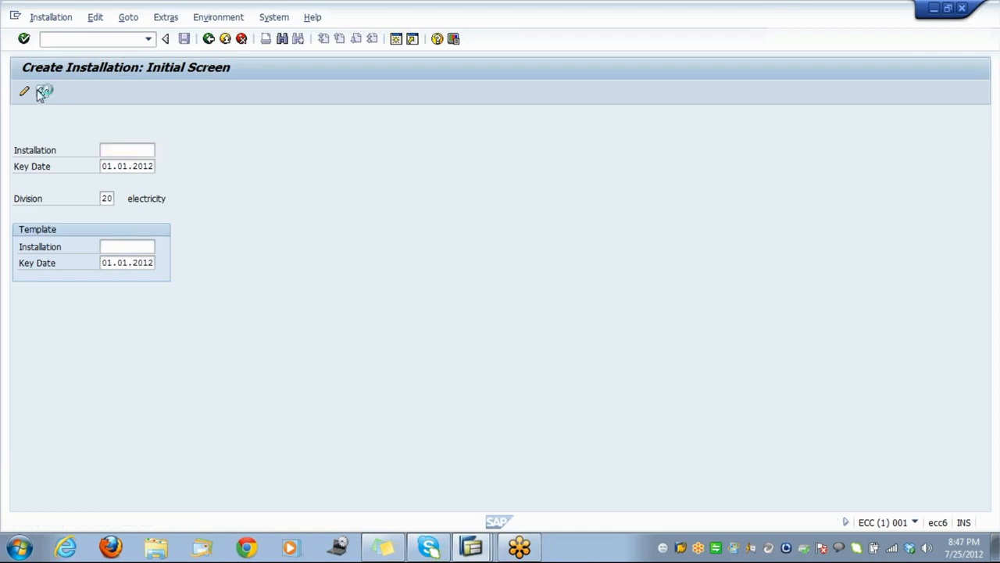
key(Return)
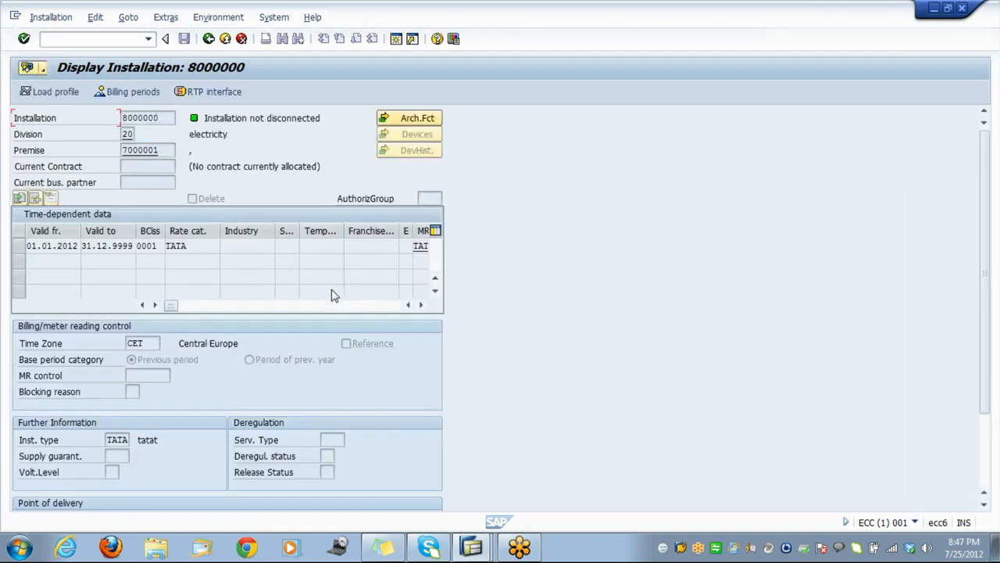
Request the installation's archived facts and decline displaying them
click(418, 121)
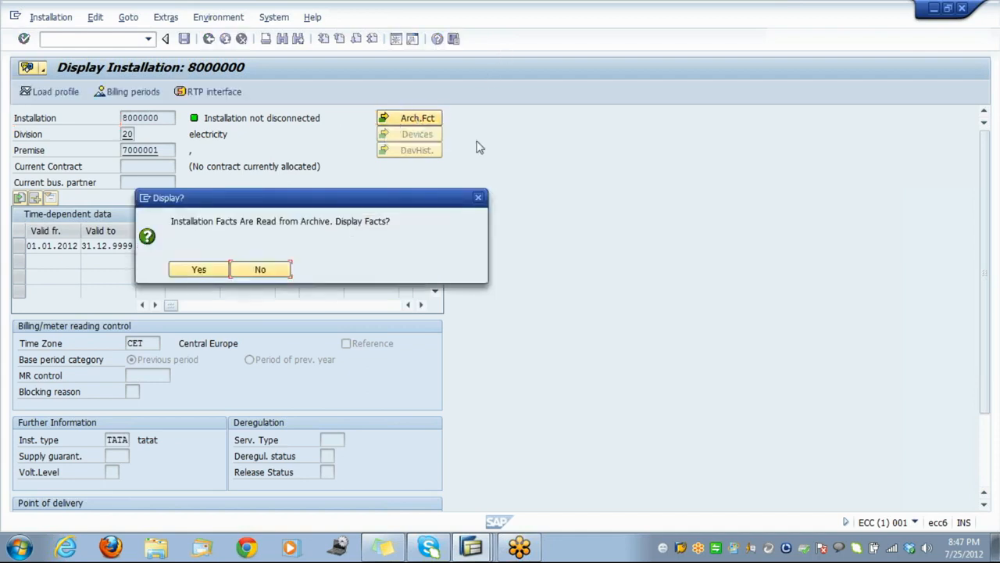
click(273, 269)
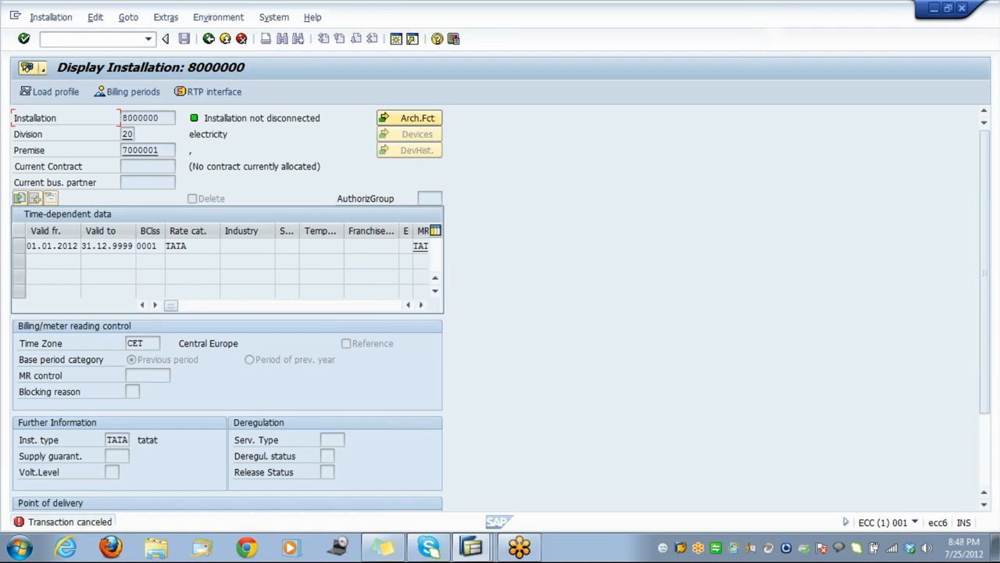
Review the installation's billing periods, billing documents, billing orders and meter reading results, and return to the installation display
click(160, 246)
click(134, 93)
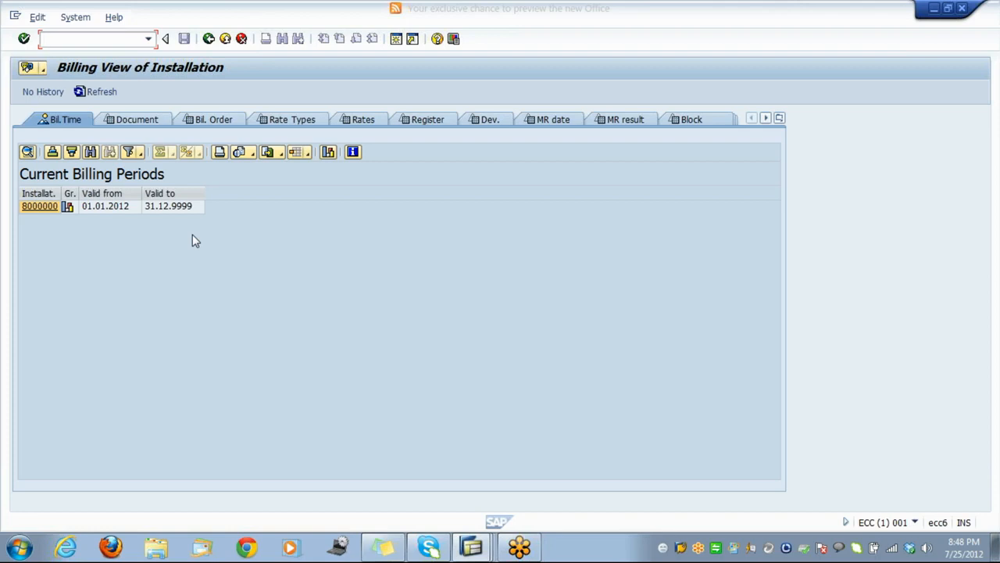
click(147, 123)
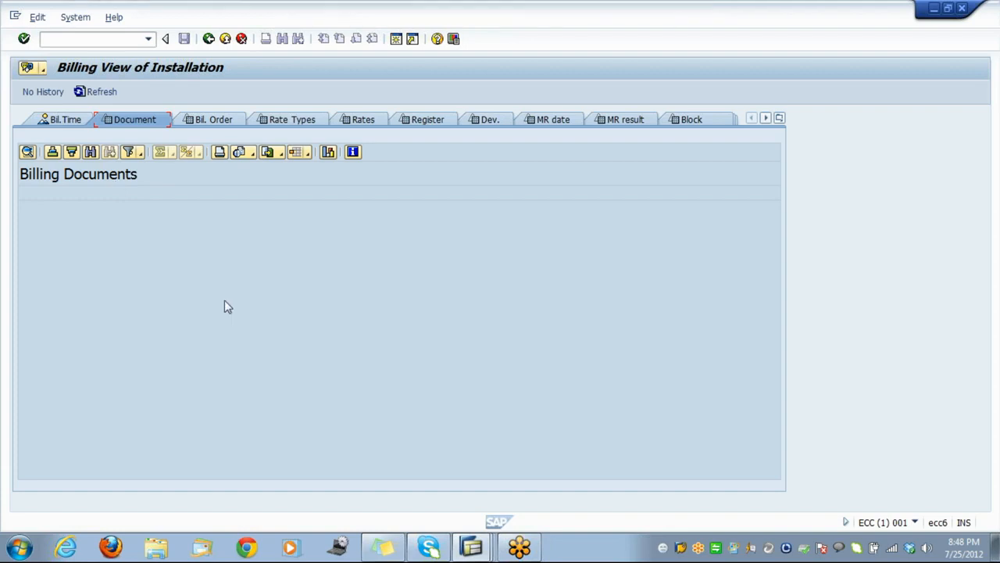
click(219, 128)
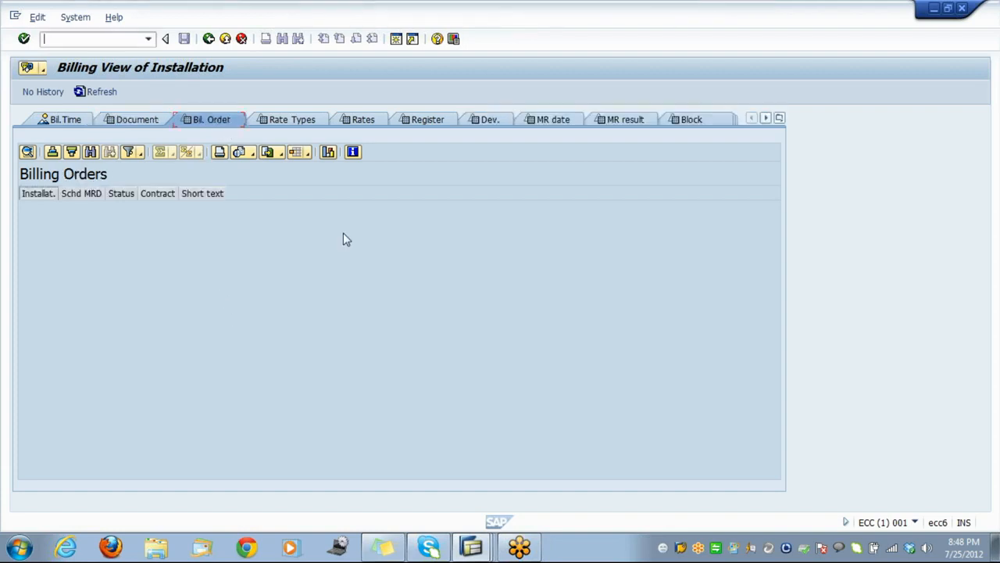
click(639, 121)
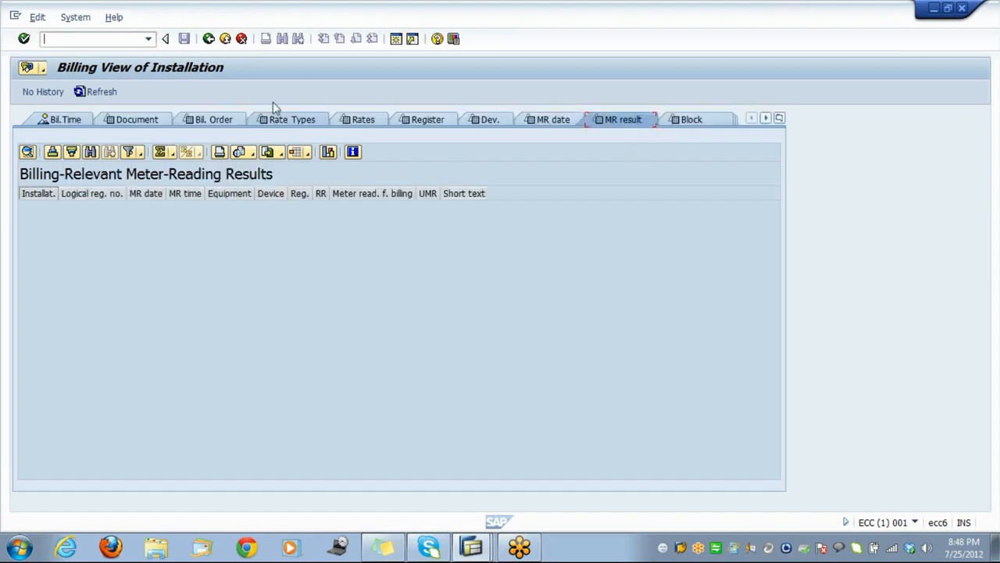
click(209, 39)
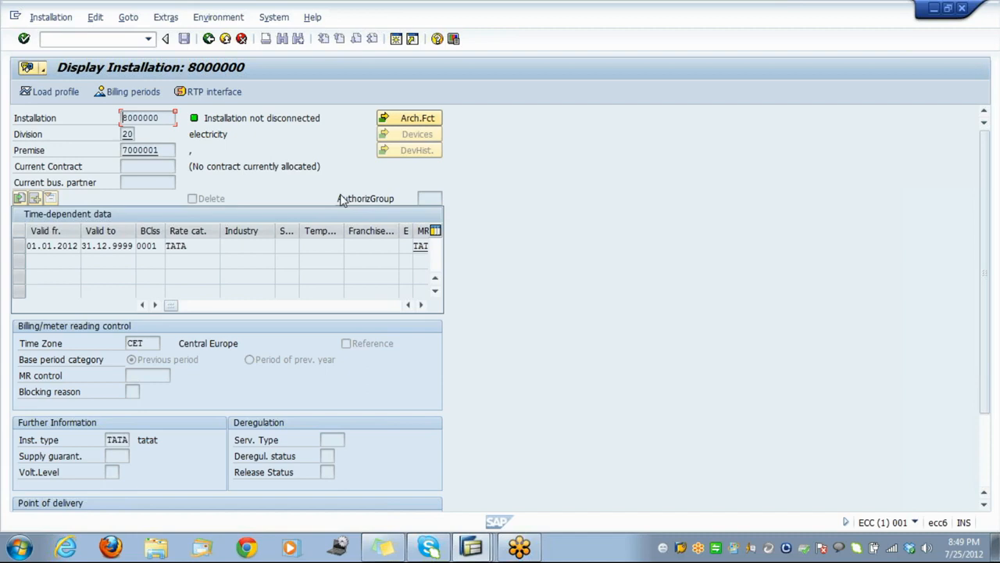
Review the installation's RTP interface parameters and component activation periods, and exit the installation display to SAP Easy Access
click(230, 95)
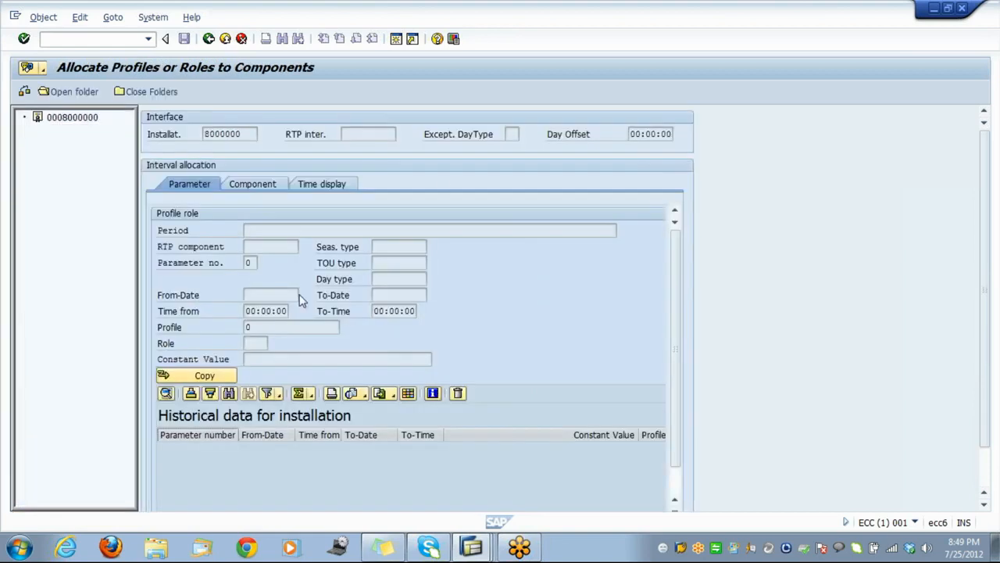
click(254, 187)
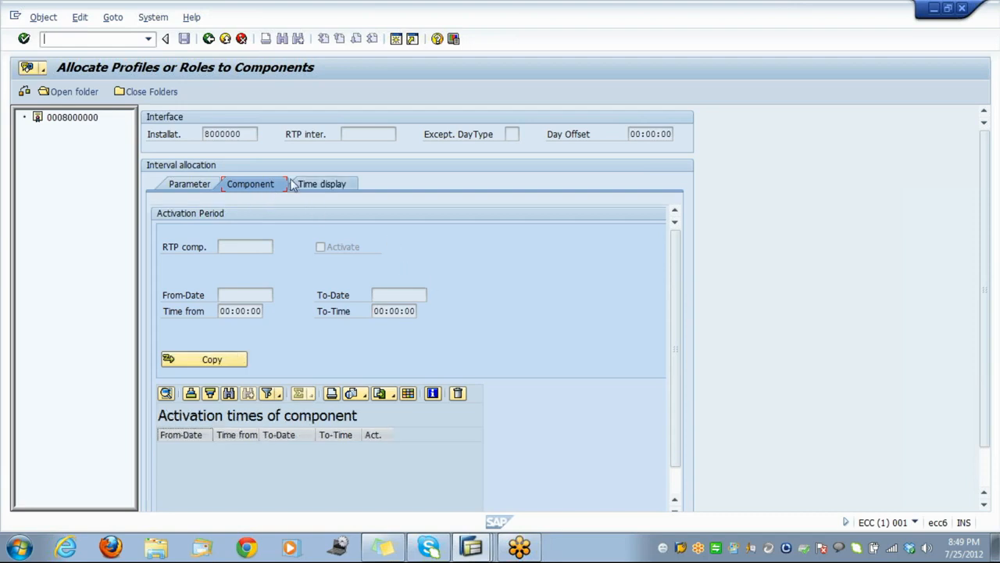
click(208, 39)
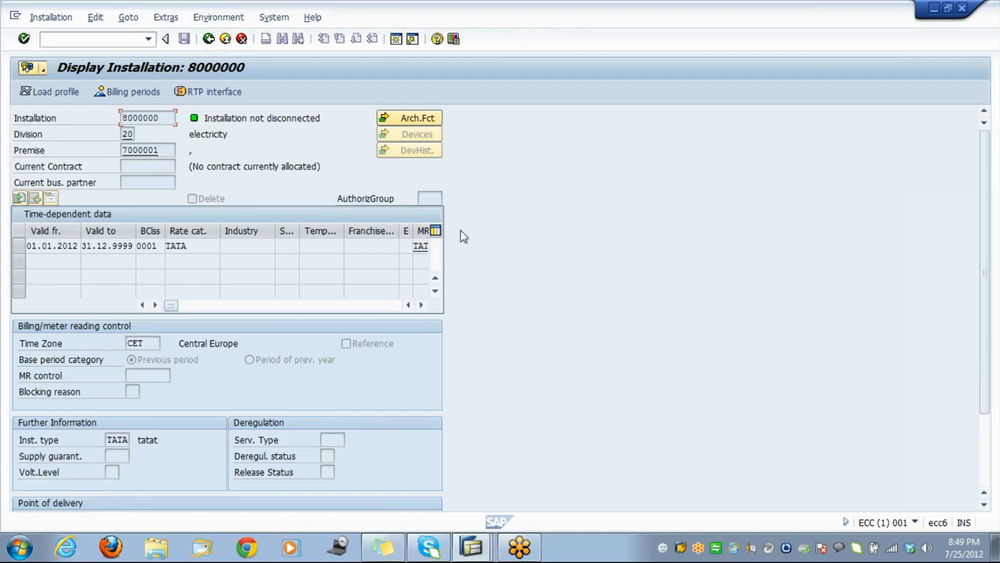
click(209, 39)
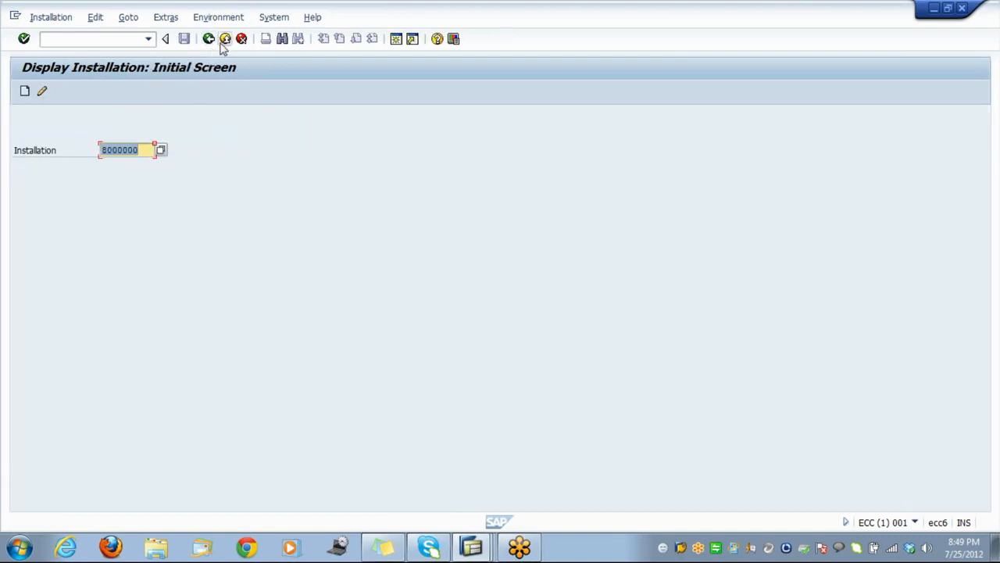
click(225, 39)
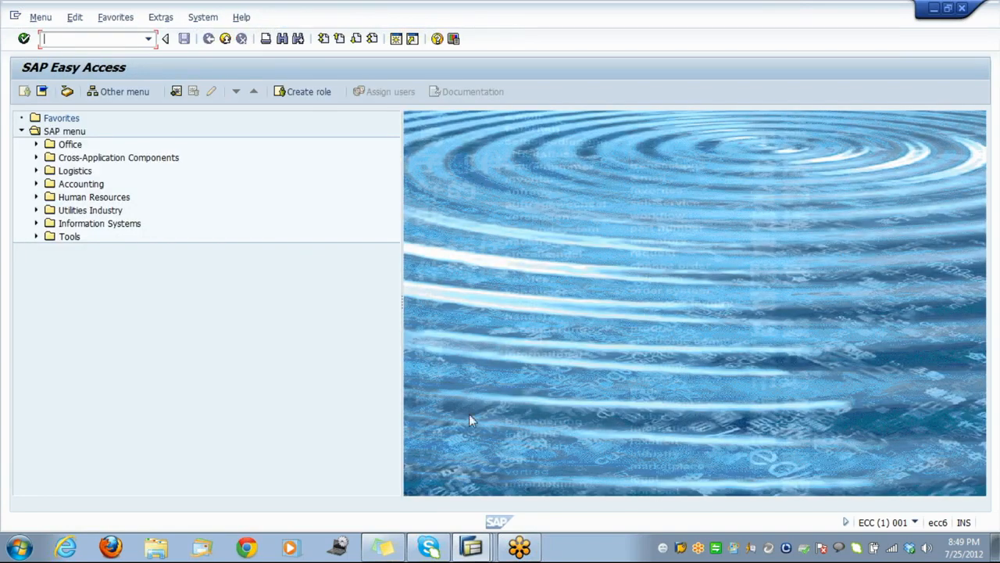
Bring up the SAP Logon 720 window and close it, returning to the SAP Easy Access session
click(475, 549)
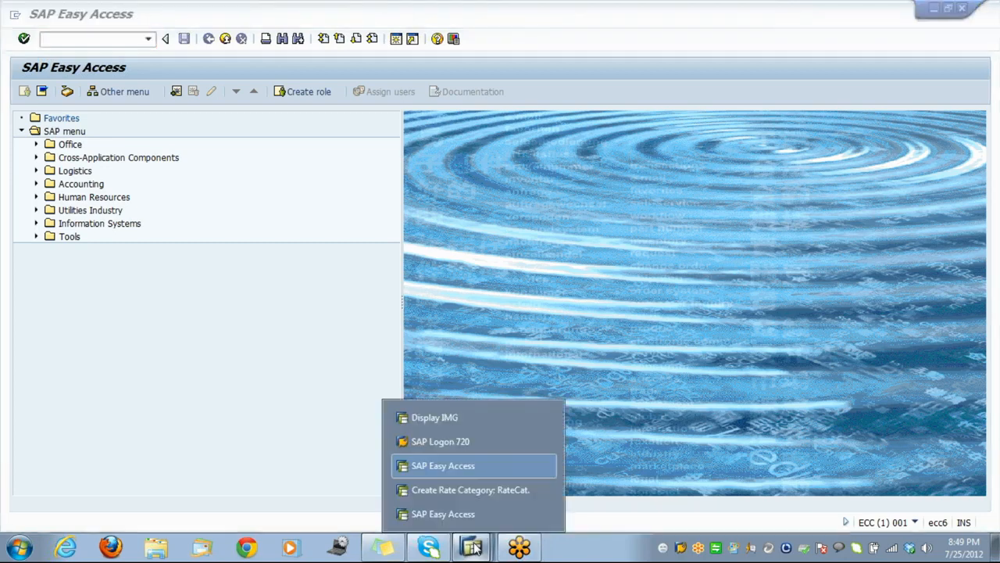
click(439, 442)
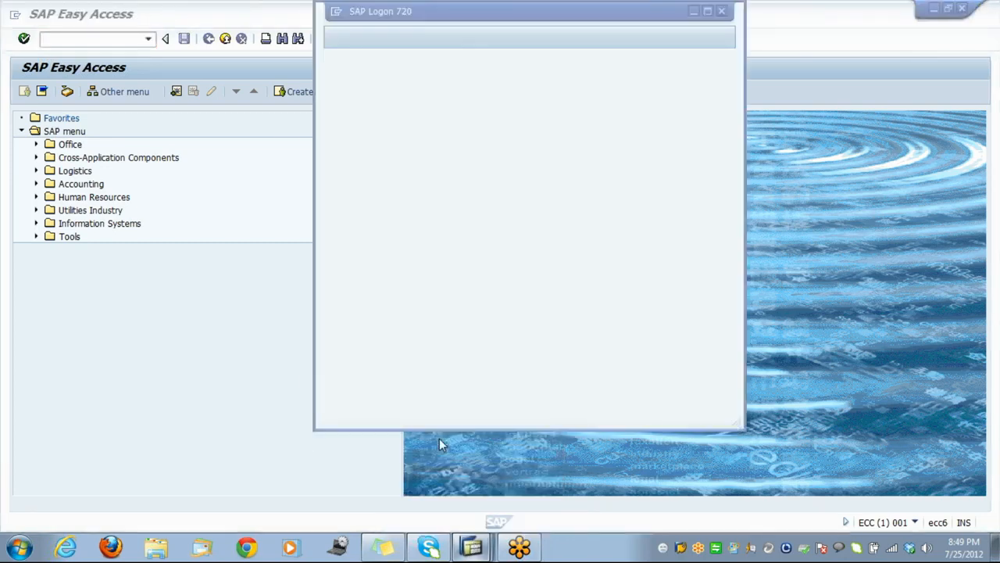
click(723, 13)
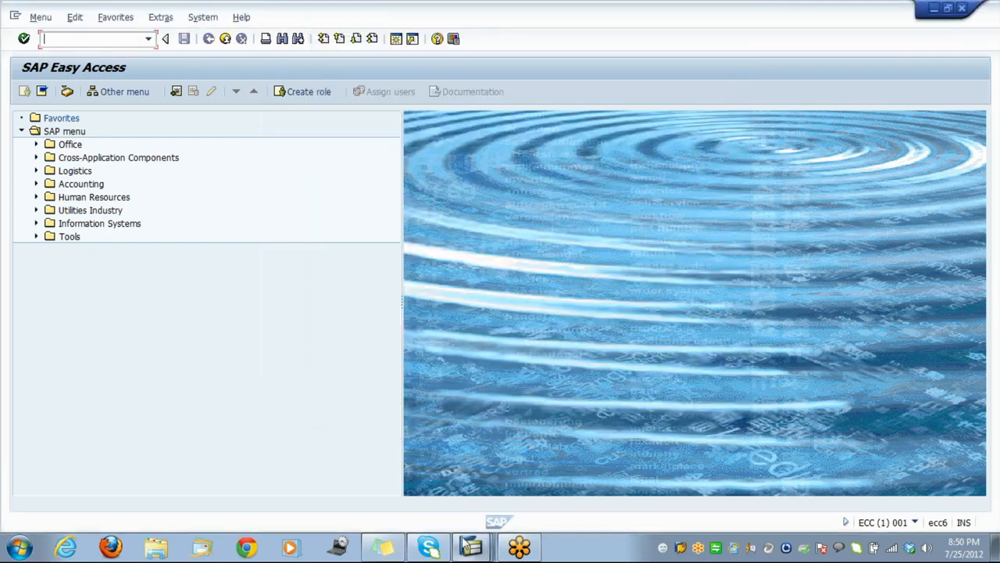
mouse_move(467, 548)
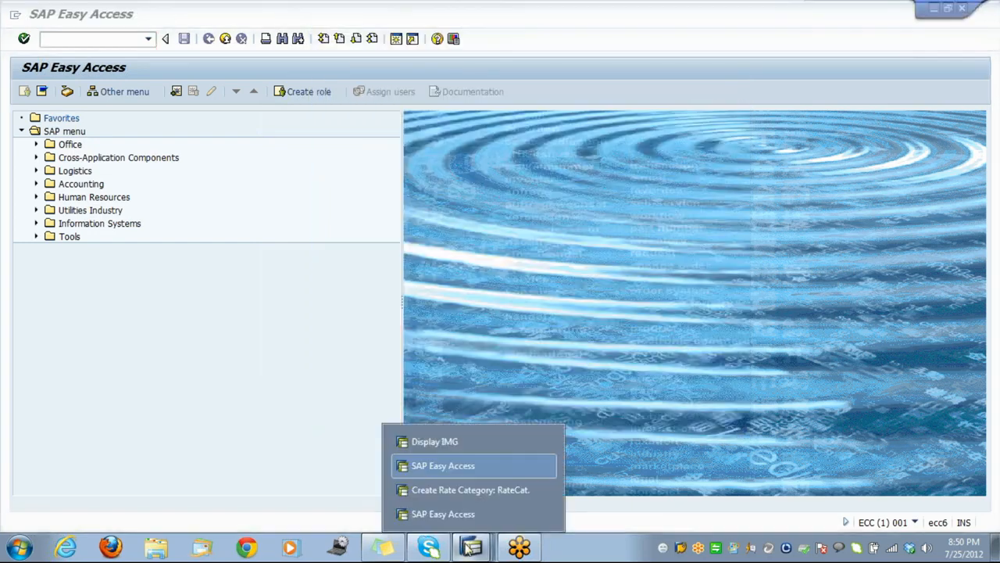
click(227, 366)
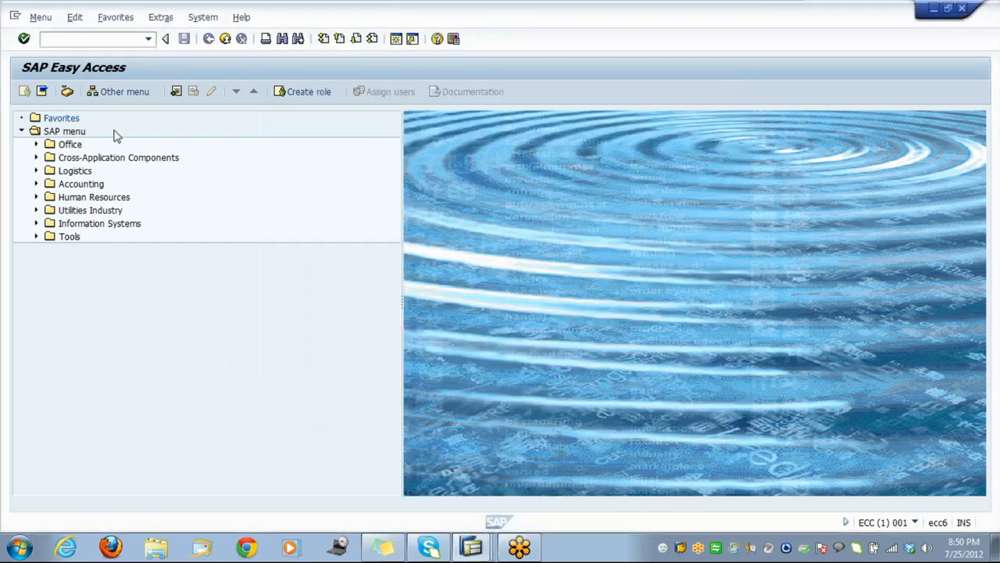
Start the Data Browser with /nse16 and list the entries of table BUT000 without restricting the business partner
click(90, 39)
text(/nse16)
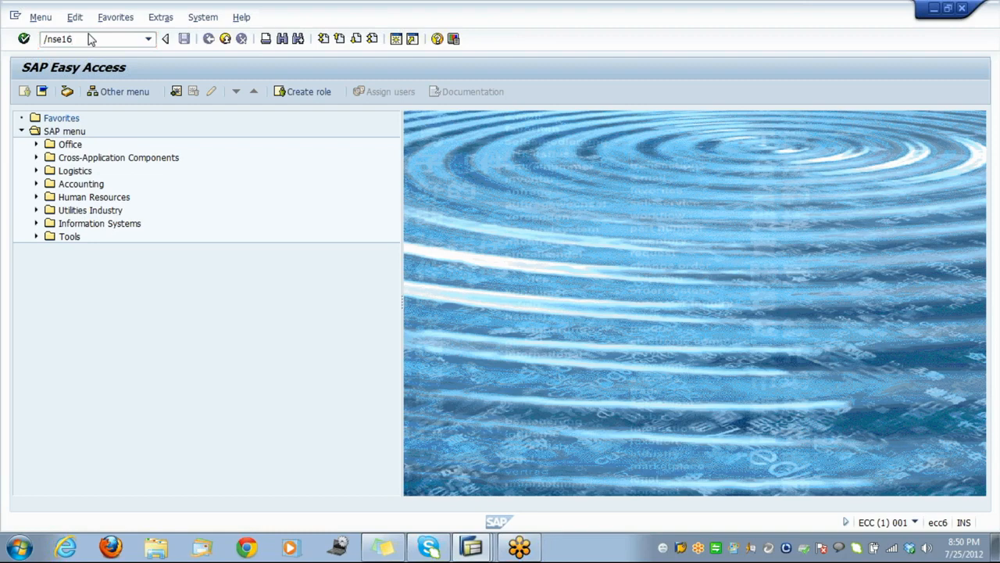
key(Return)
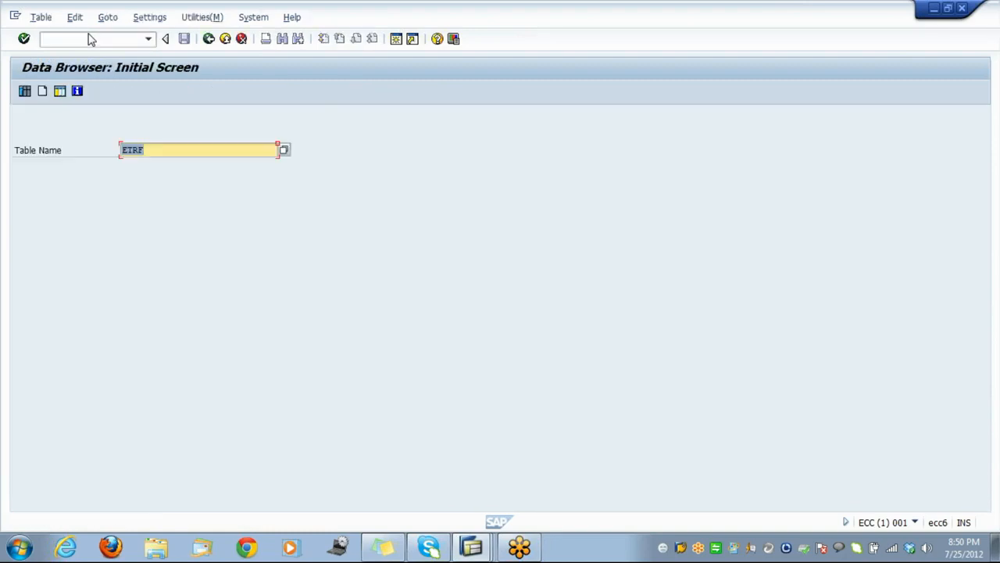
text(but000)
key(Return)
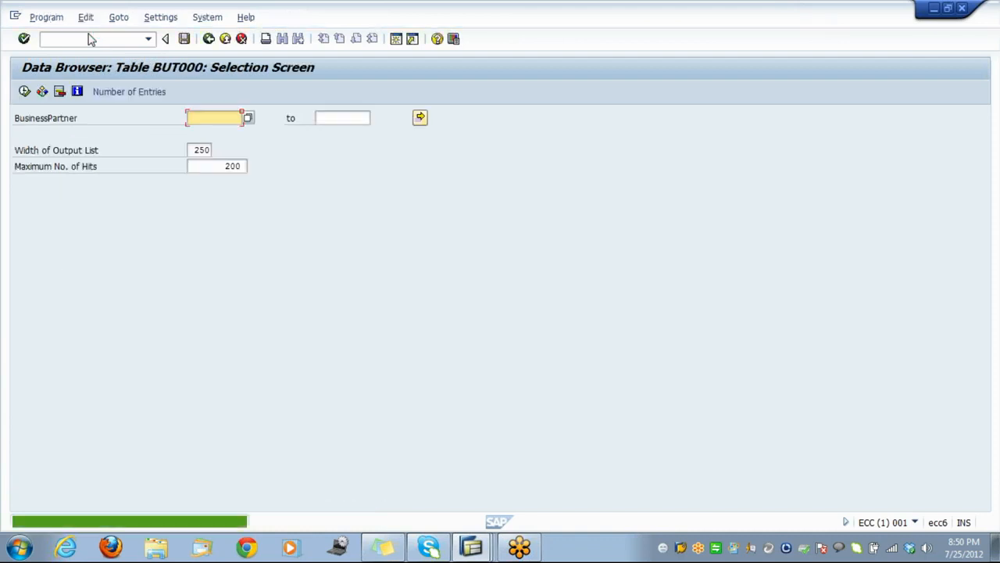
key(F8)
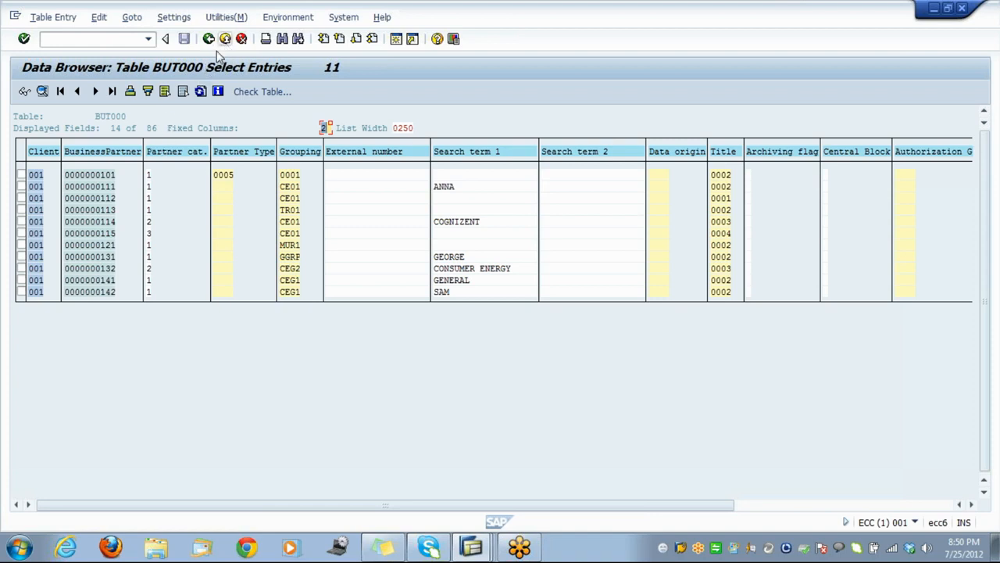
Start transaction /nfpp2, open the first business partner listed in BUT000 to view its contract partner data, and exit to SAP Easy Access
click(95, 39)
text(/nfpp2)
key(Return)
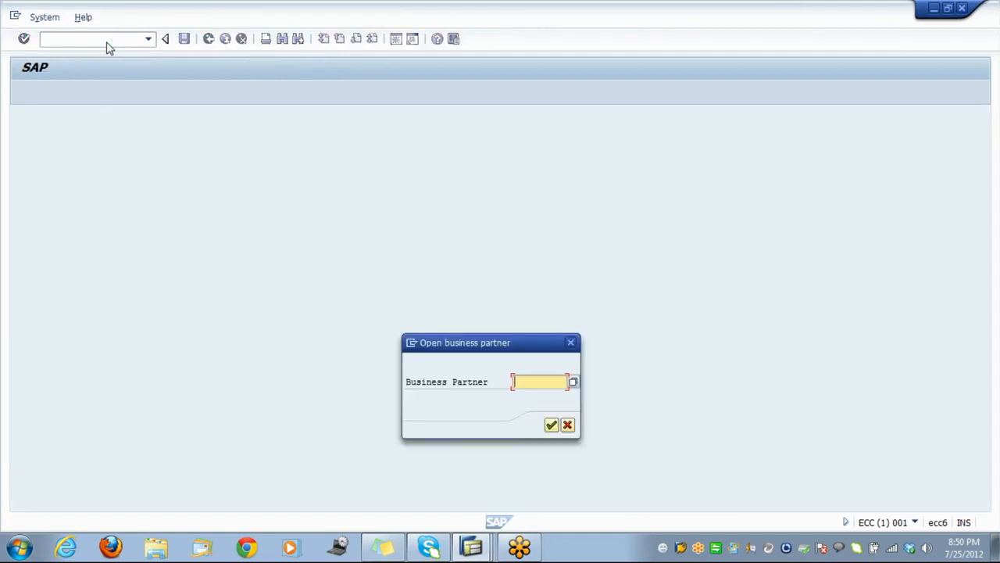
text(101)
key(Return)
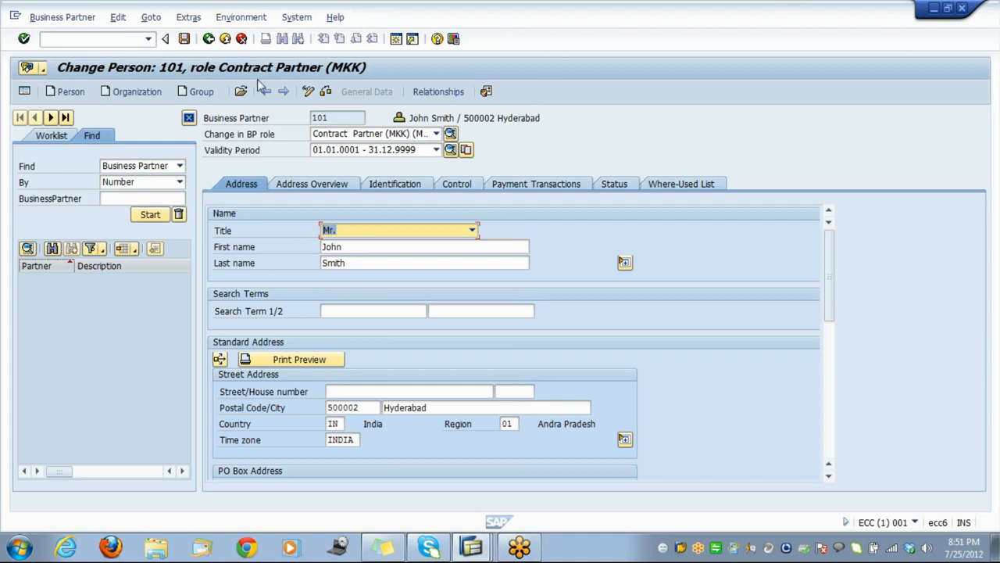
click(227, 41)
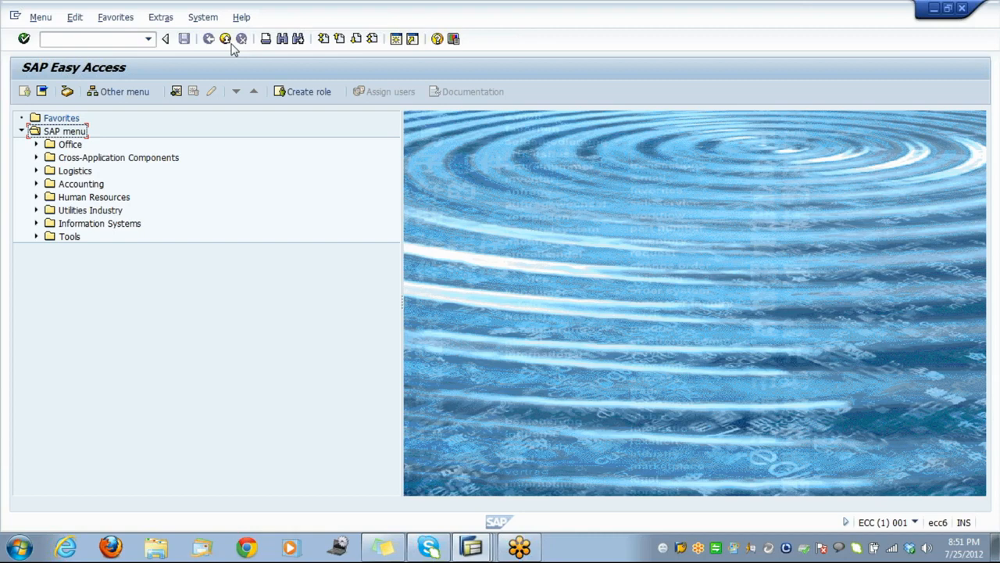
Switch to the Create Rate Category session, exit the transaction and dismiss the Choose Activity dialog to return to the IMG structure
click(484, 550)
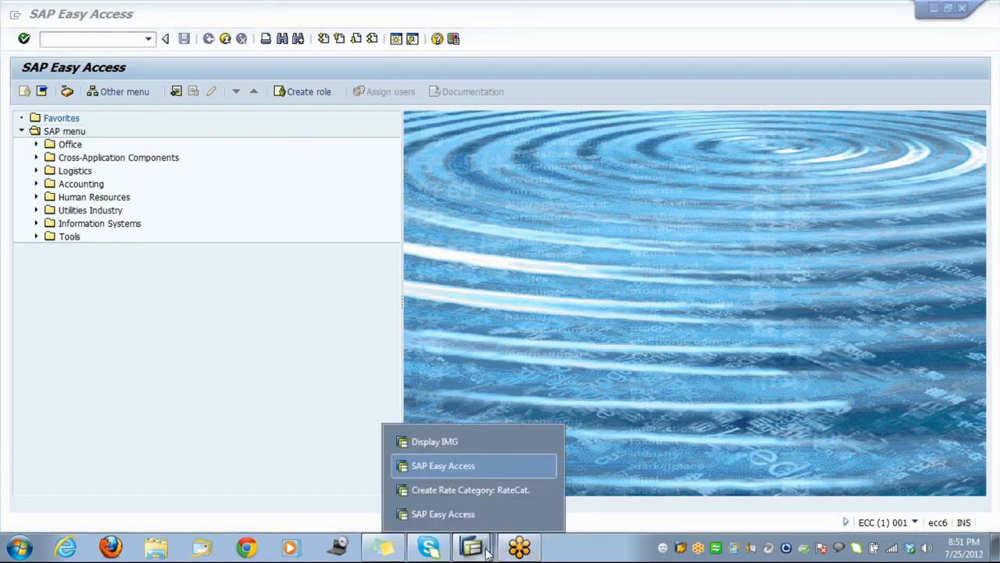
click(461, 494)
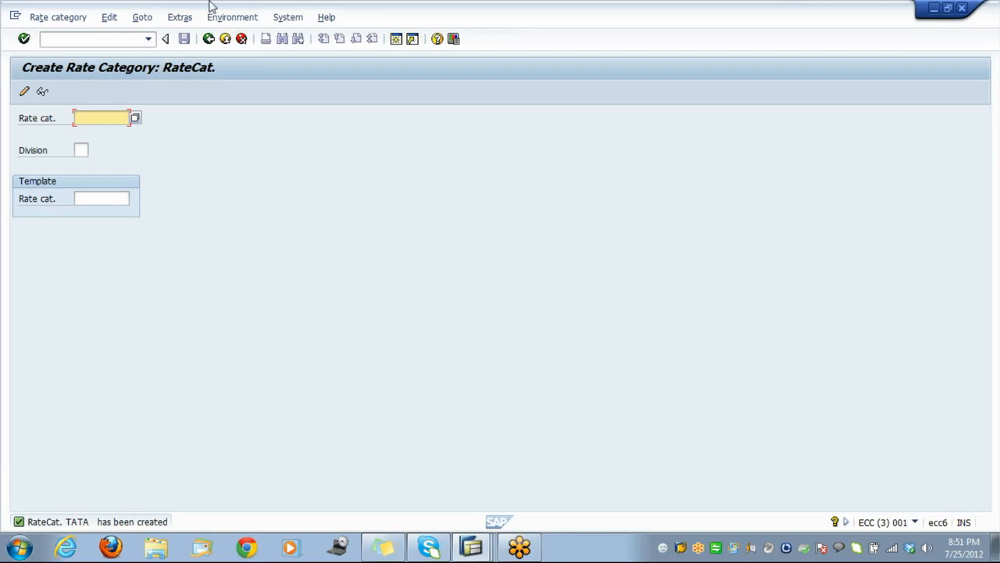
click(227, 39)
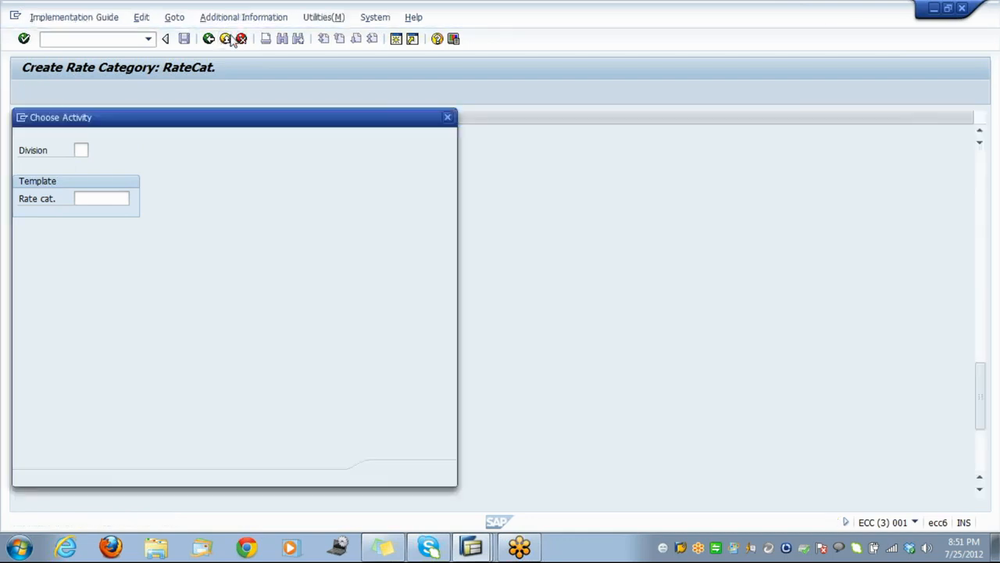
click(444, 473)
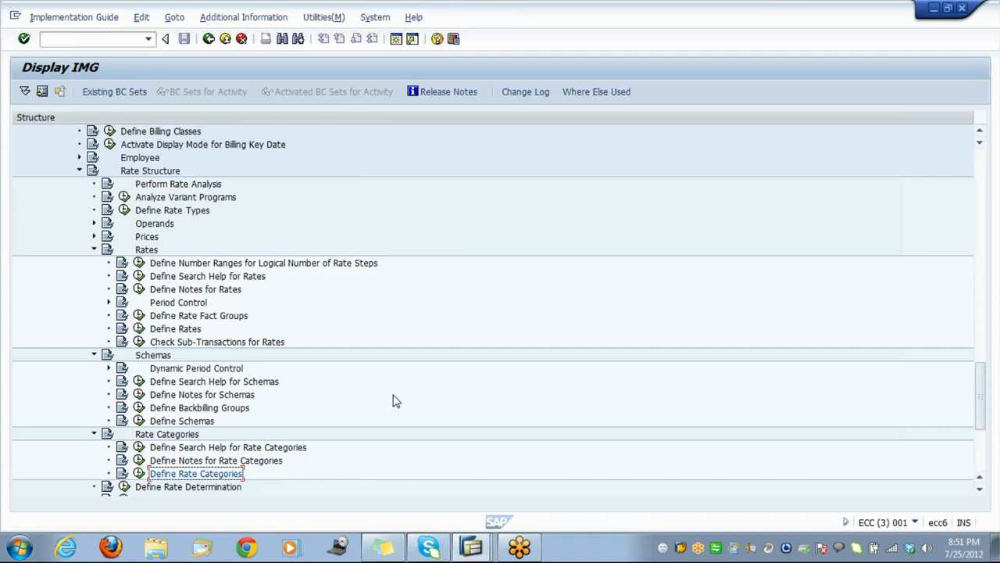
Collapse the Rates, Schemas and Rate Categories nodes under Rate Structure in the IMG
key(Up)
key(Up)
key(Up)
key(Up)
key(Up)
key(Up)
key(Up)
key(Up)
key(Up)
key(Up)
key(Up)
key(Up)
key(Up)
key(Up)
key(Up)
key(Up)
key(Up)
key(Up)
key(Up)
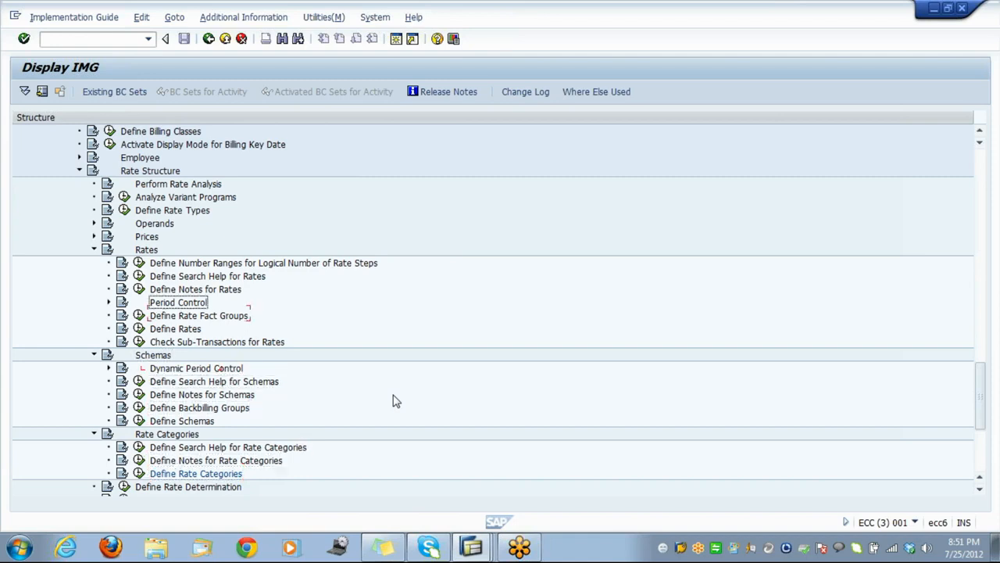
key(Down)
key(Down)
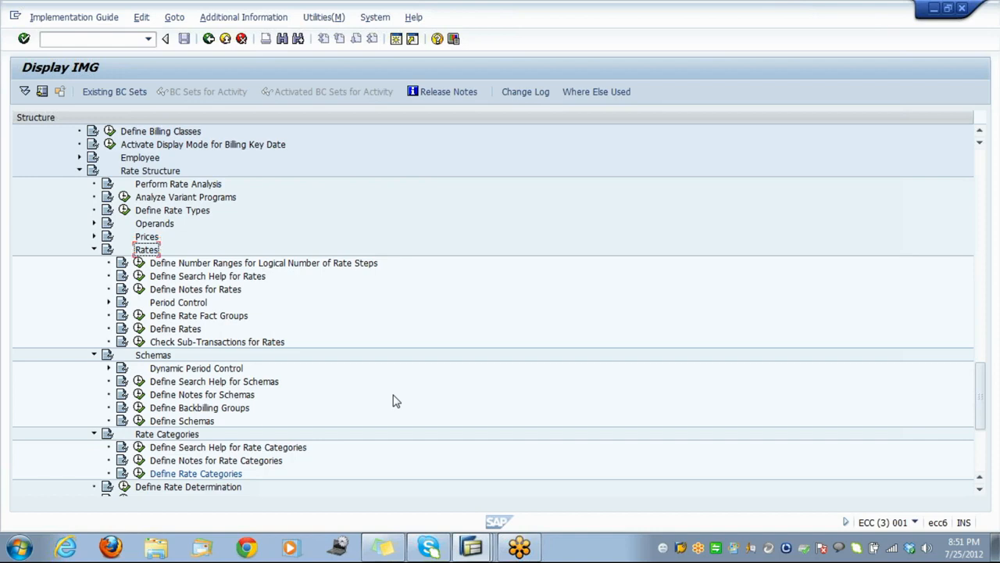
key(Left)
key(Down)
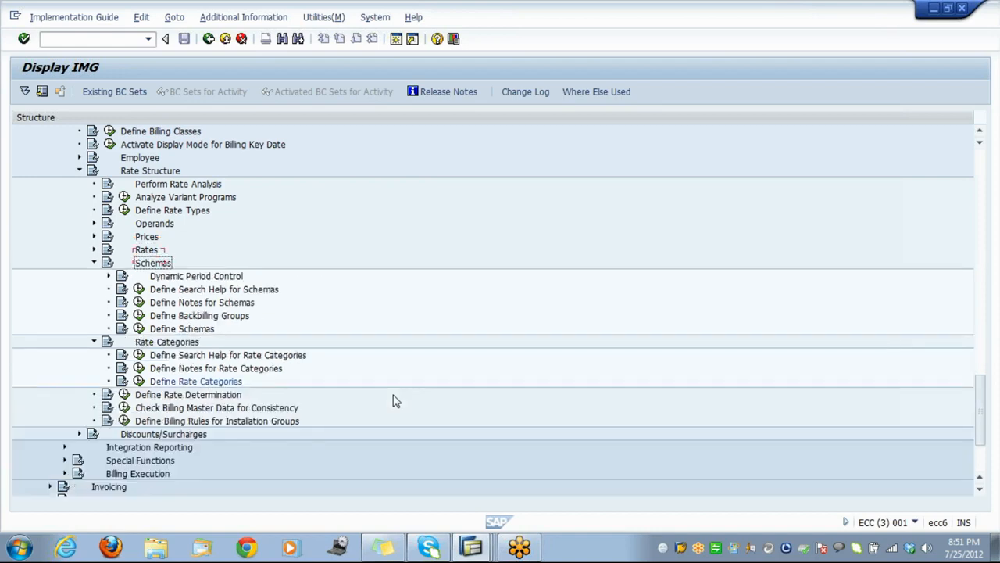
key(Left)
key(Down)
key(Left)
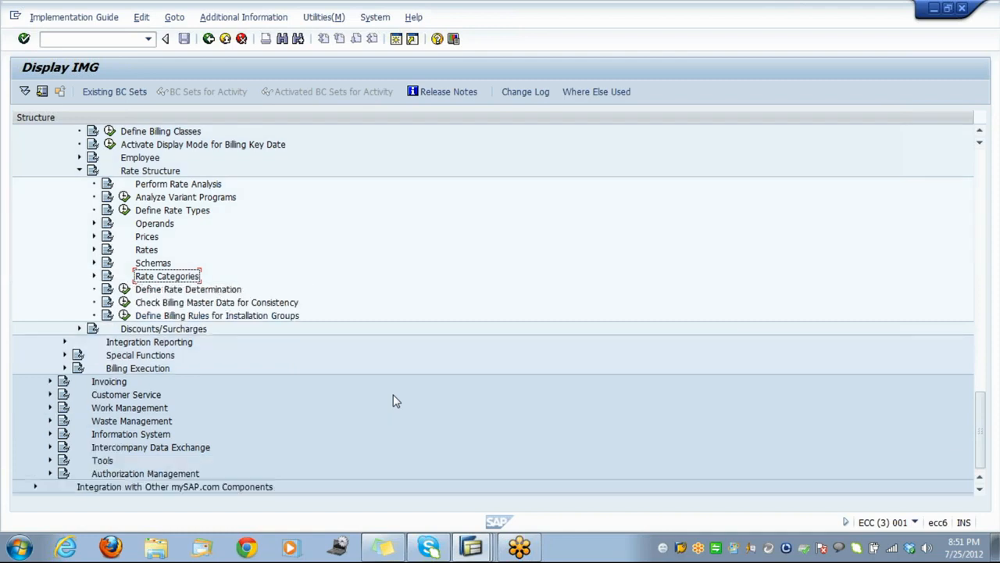
Collapse the Rate Structure node under Billing Master Data in the IMG
key(Up)
key(Up)
key(Up)
key(Up)
key(Up)
key(Up)
key(Up)
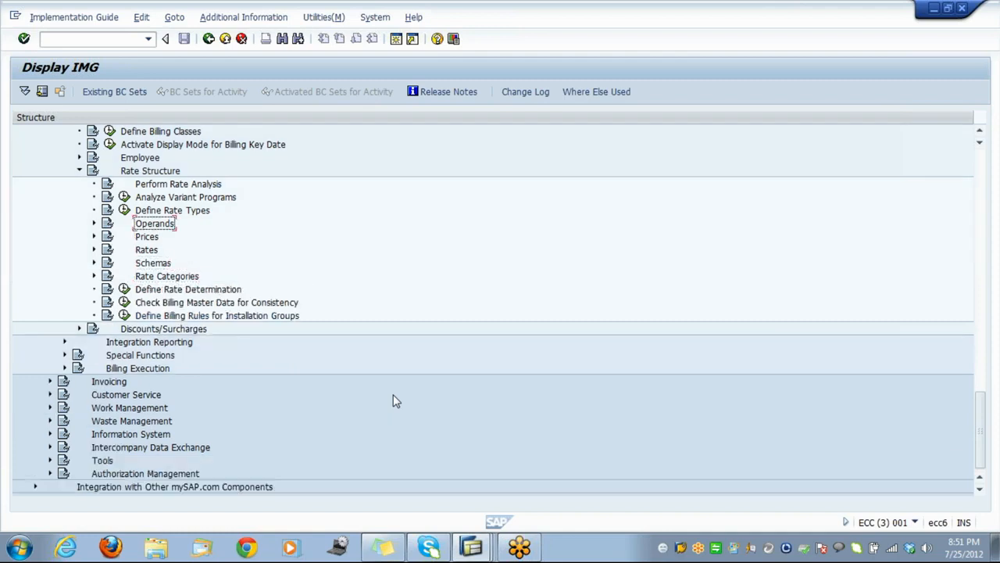
key(Up)
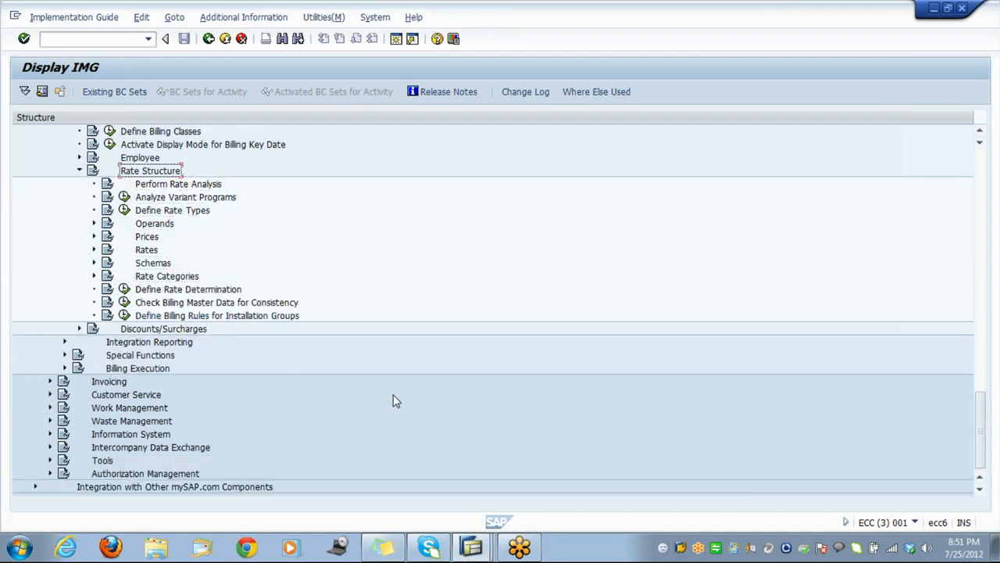
key(Left)
Review the IMG nodes from Billing Master Data back up to the start of SAP Utilities
key(Up)
key(Up)
key(Up)
key(Up)
key(Up)
key(Up)
key(Up)
key(Up)
key(Up)
key(Up)
key(Up)
key(Up)
key(Up)
key(Up)
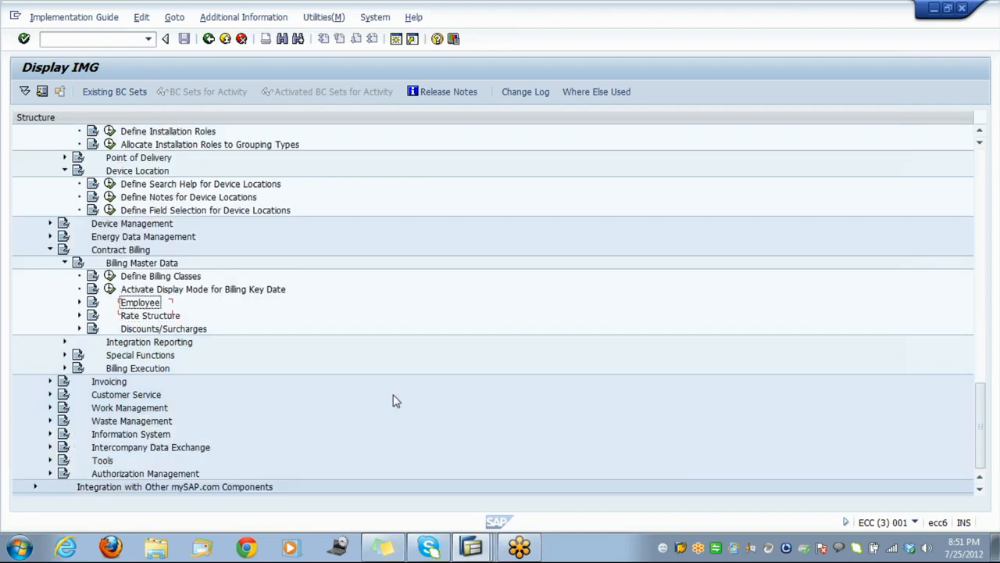
key(Up)
key(Up)
key(Up)
key(Up)
key(Up)
key(Up)
key(Up)
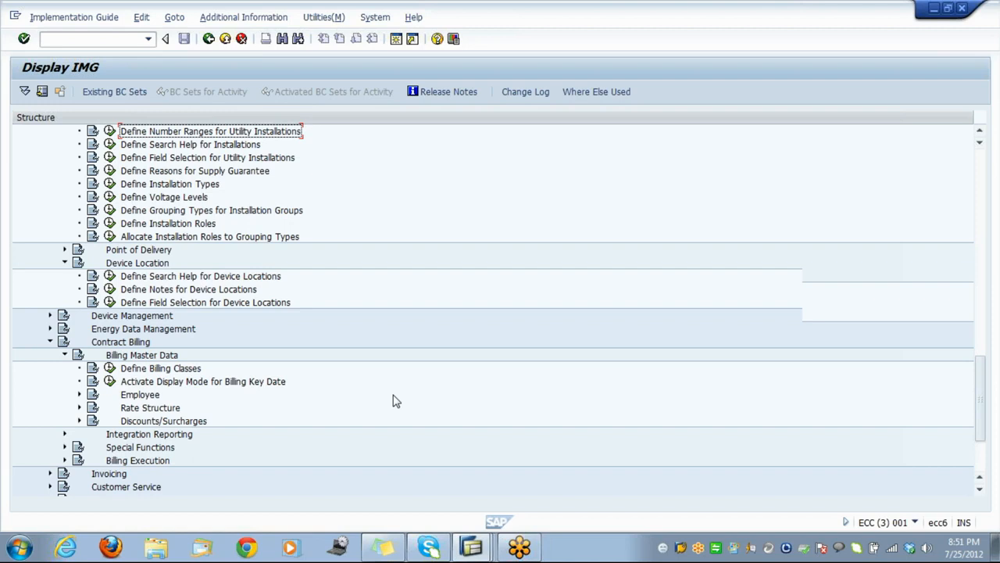
key(Up)
key(Up)
key(Up)
key(Up)
key(Up)
key(Up)
key(Up)
key(Up)
key(Up)
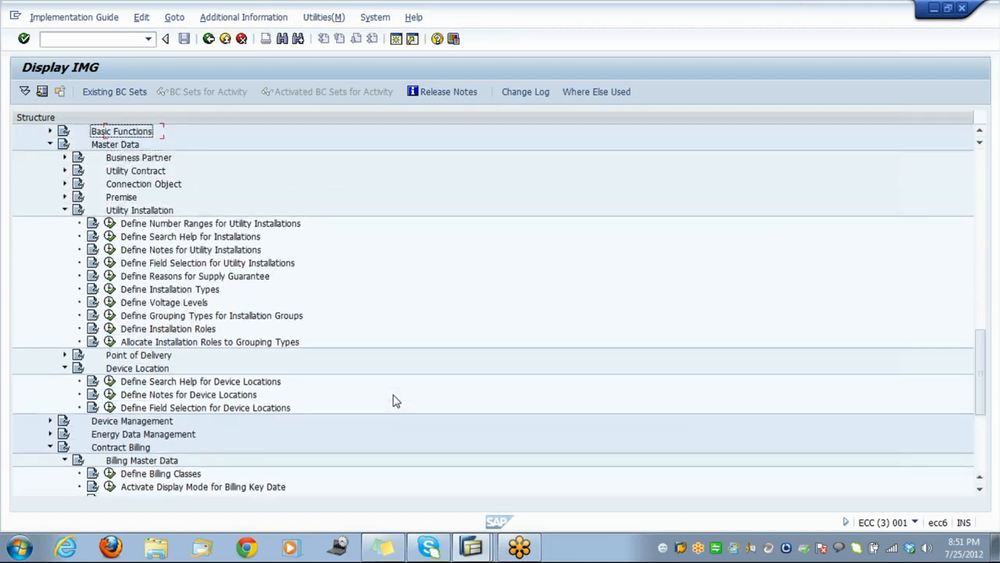
key(Up)
key(Up)
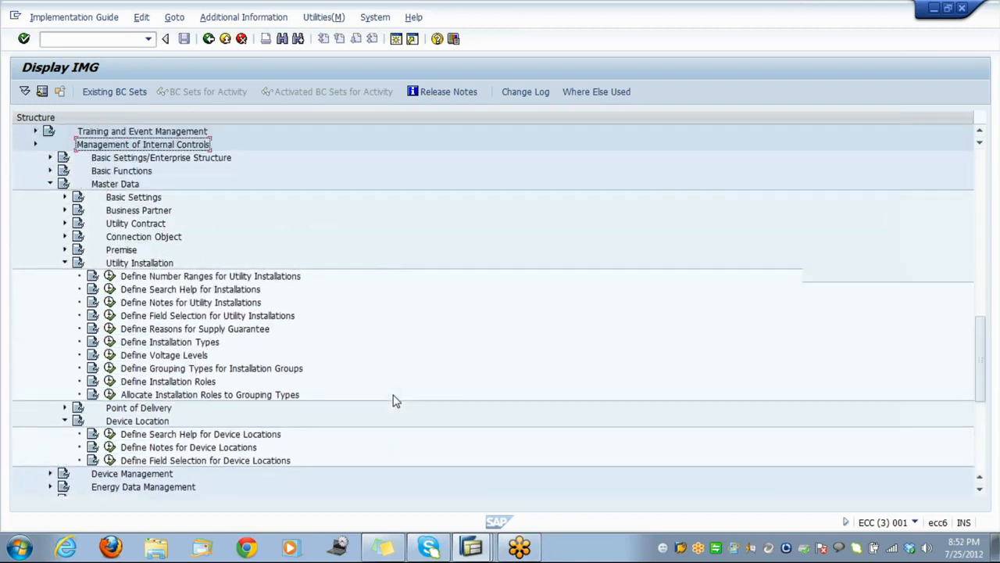
Examine the subnodes under SAP Utilities Master Data, from Basic Settings through Premise
key(Down)
key(Down)
key(Down)
key(Down)
key(Down)
key(Down)
key(Down)
key(Down)
key(Down)
key(Down)
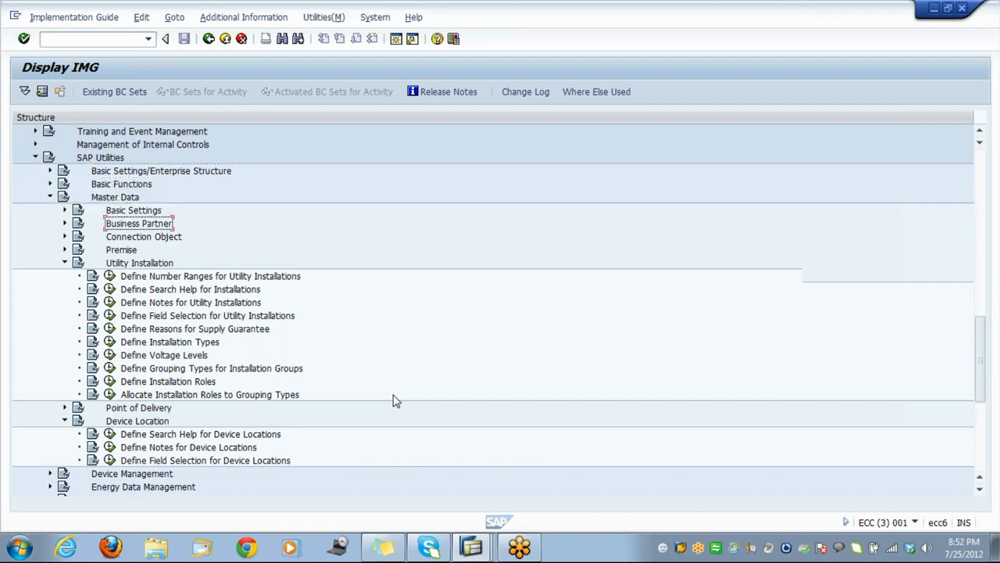
key(Up)
key(Up)
key(Up)
key(Up)
key(Up)
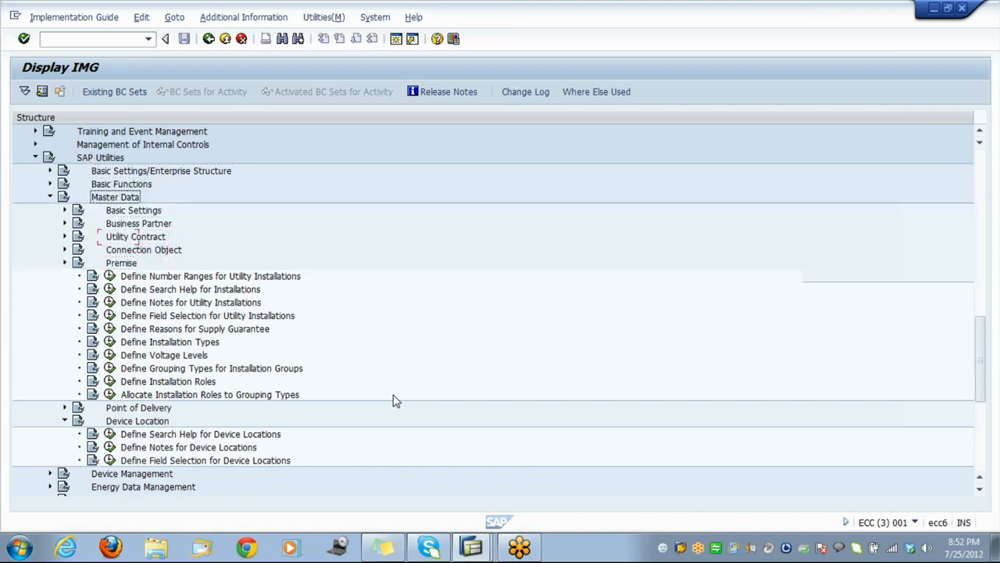
key(Down)
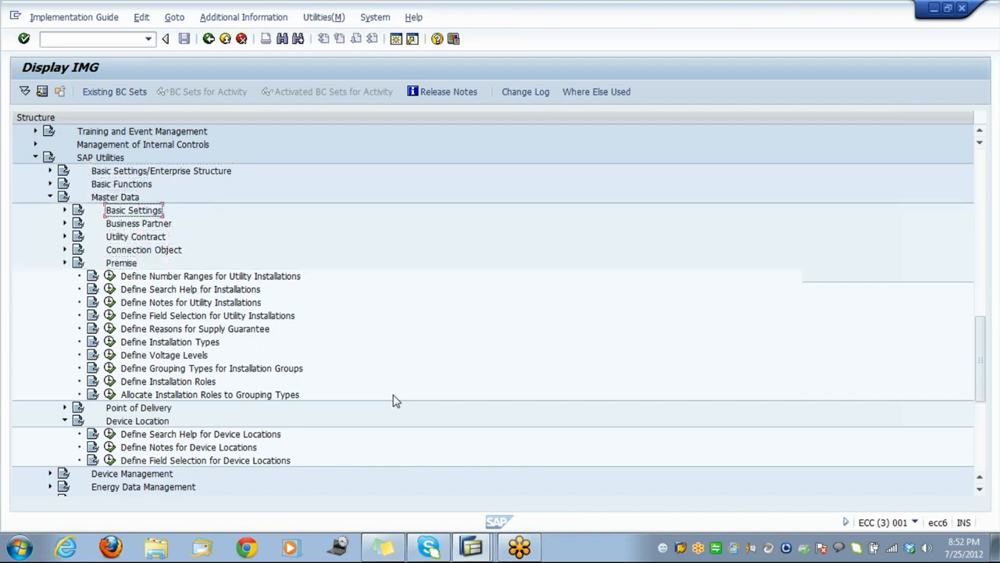
key(Down)
key(Down)
key(Down)
key(Down)
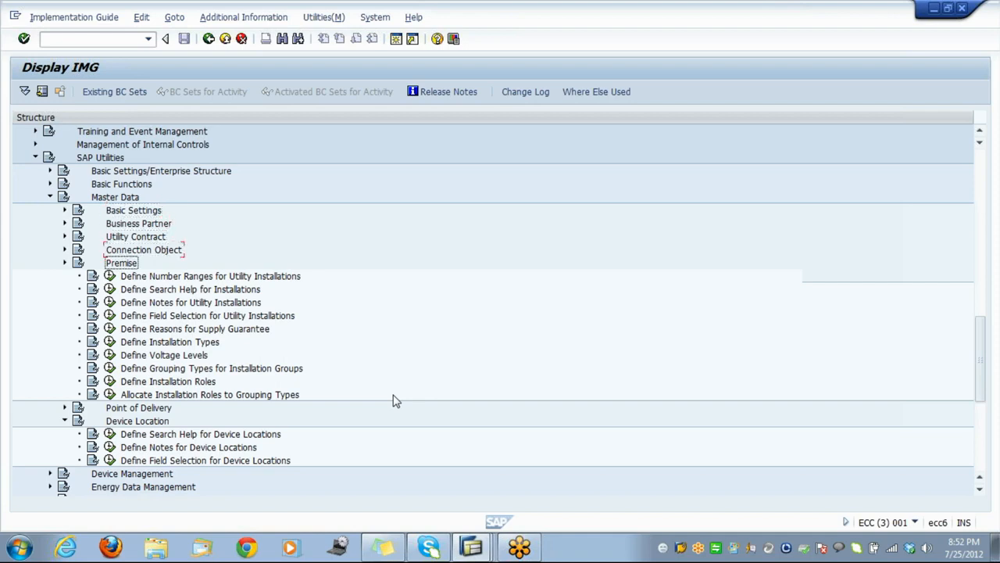
key(Up)
key(Up)
key(Up)
key(Up)
key(Up)
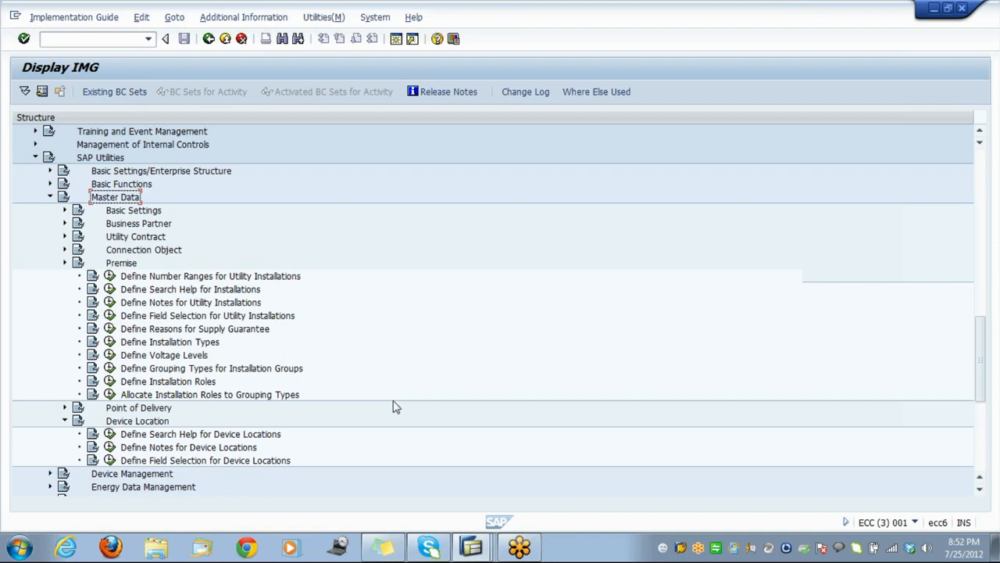
Expand the Cross-Application Components node in the IMG to show its subnodes
key(Up)
key(Up)
key(Up)
key(Up)
key(Up)
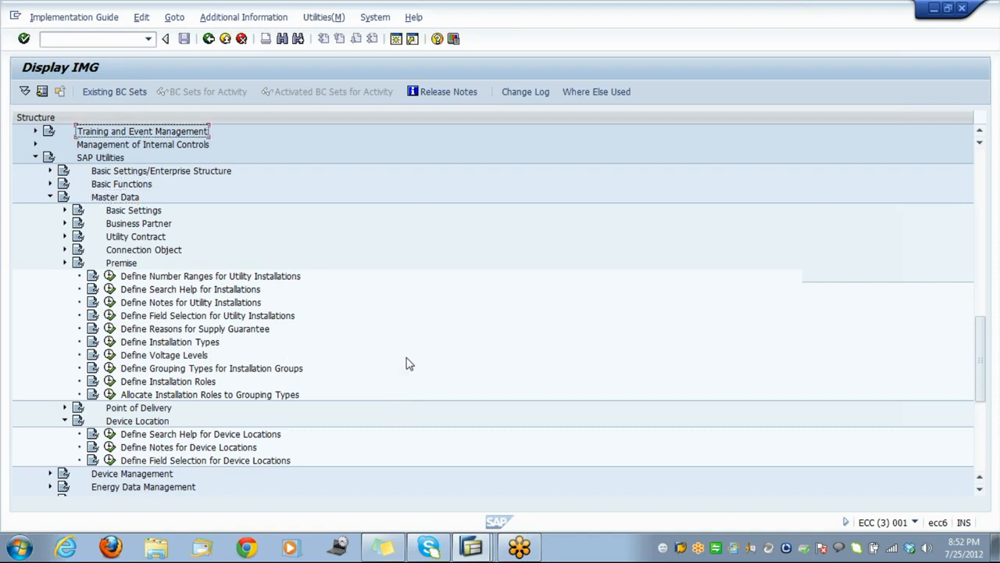
key(Up)
key(Up)
key(Up)
key(Up)
key(Up)
key(Up)
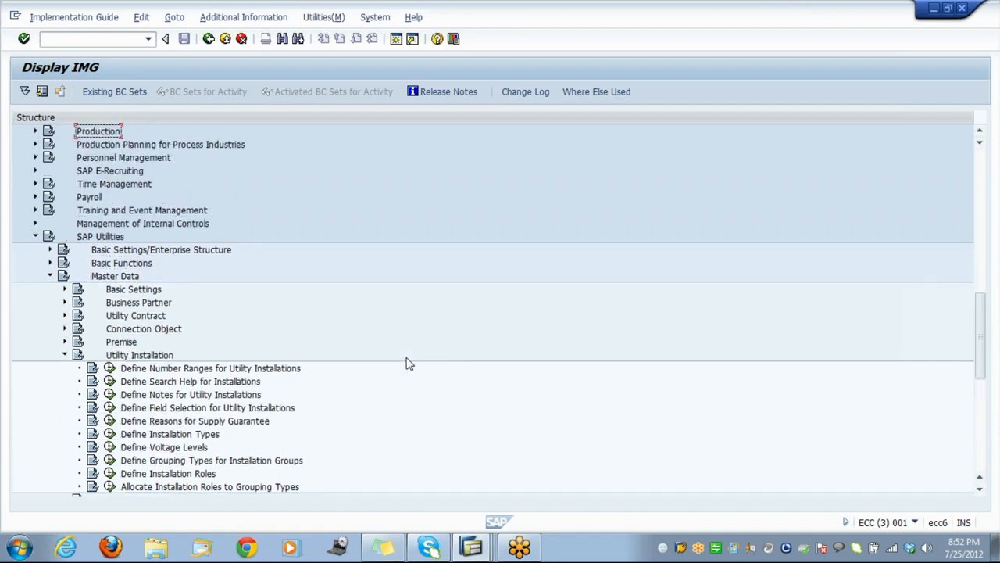
key(Up)
key(Up)
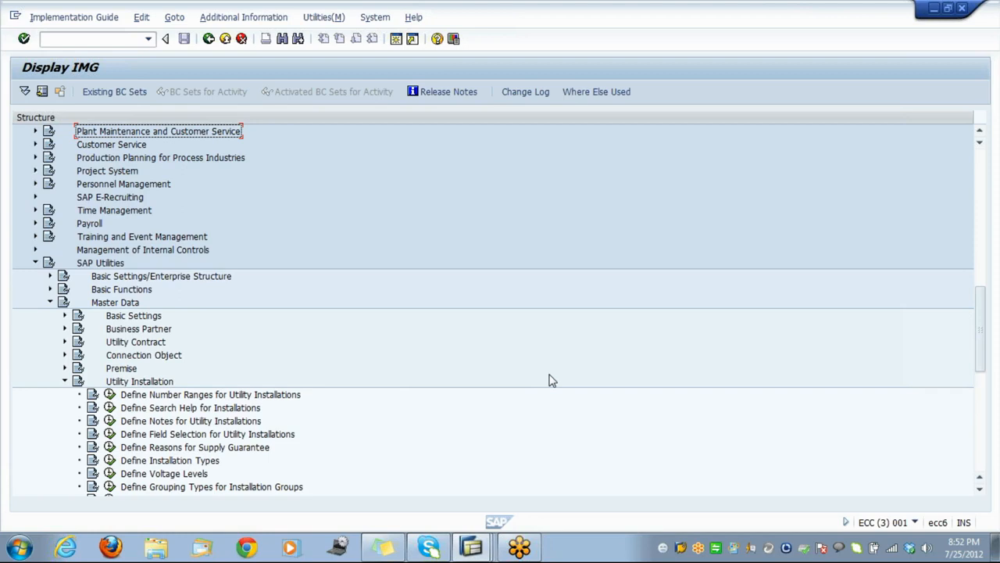
key(Up)
key(Up)
key(Up)
key(Up)
key(Up)
key(Up)
key(Up)
key(Up)
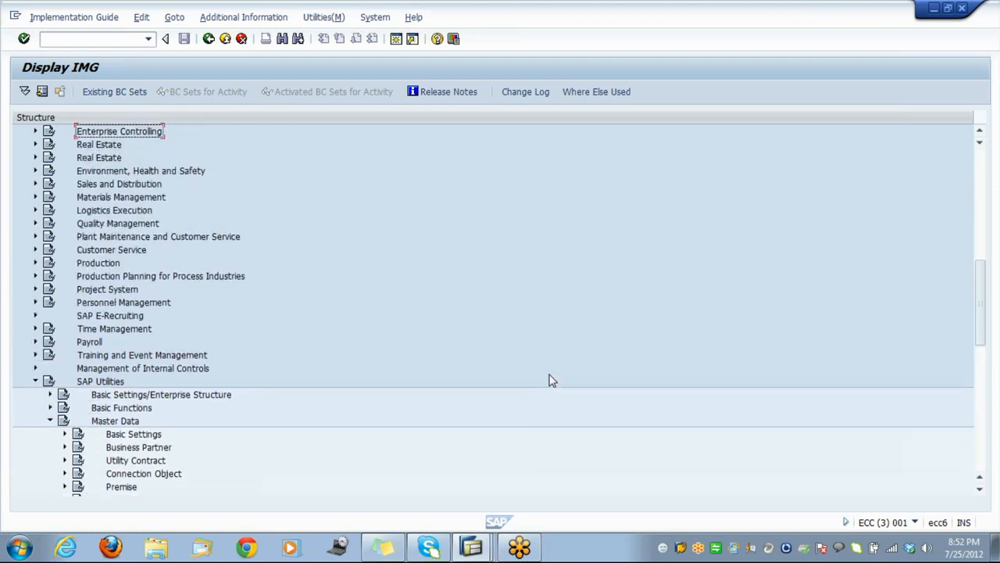
key(Up)
key(Up)
key(Up)
key(Up)
key(Up)
key(Up)
key(Up)
key(Up)
key(Up)
key(Up)
key(Up)
key(Up)
key(Up)
key(Up)
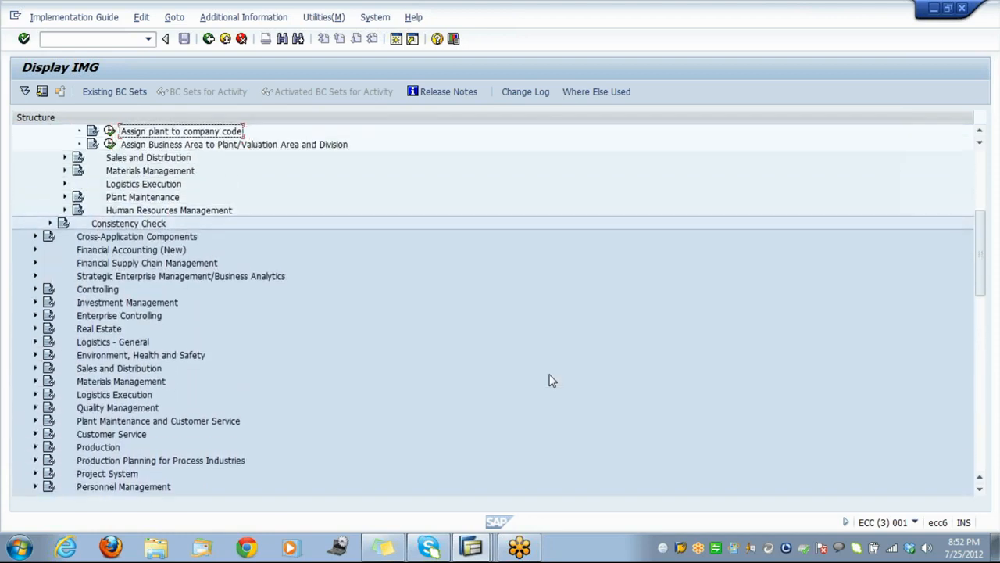
key(Up)
key(Up)
key(Up)
key(Up)
key(Up)
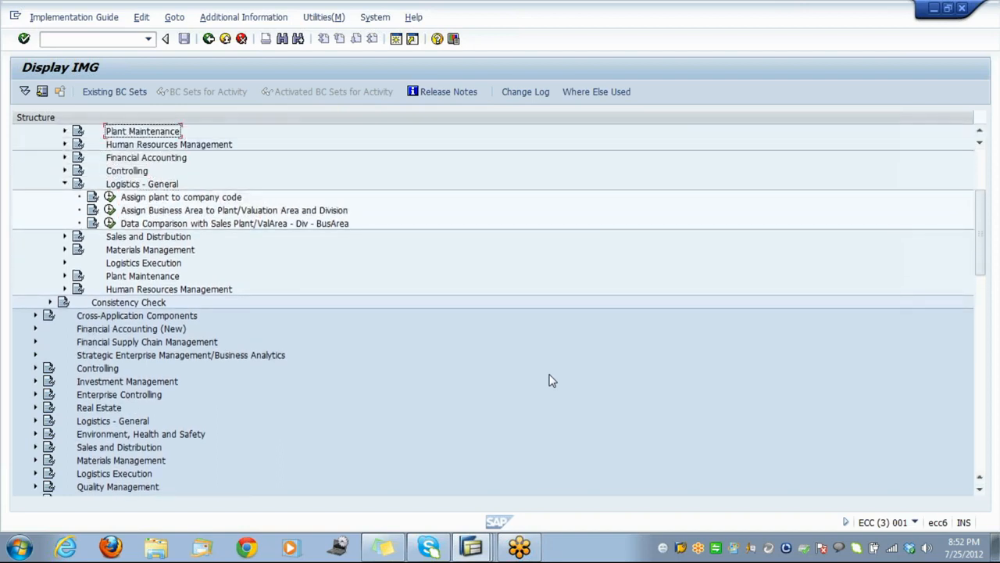
key(Down)
key(Down)
key(Down)
key(Down)
key(Down)
key(Down)
key(Down)
key(Down)
key(Down)
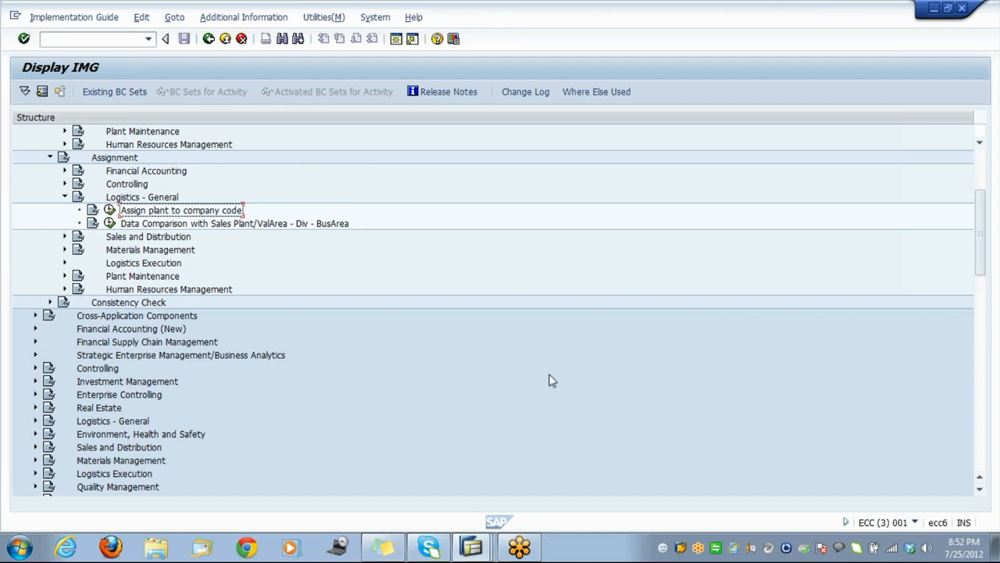
key(Down)
key(Down)
key(Down)
key(Down)
key(Down)
key(Down)
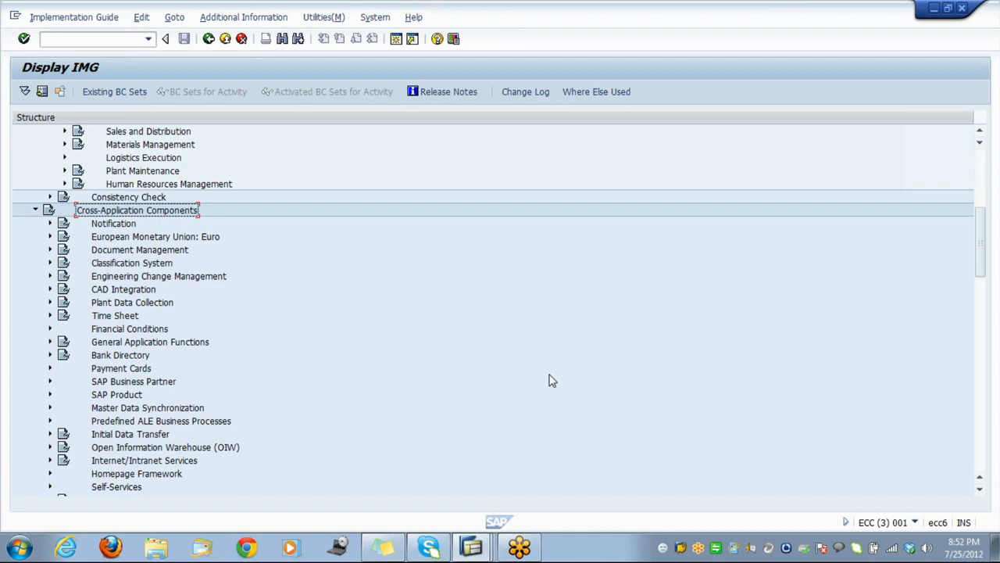
Collapse the Definition and Assignment nodes under Enterprise Structure in the IMG
key(Up)
key(Up)
key(Up)
key(Up)
key(Up)
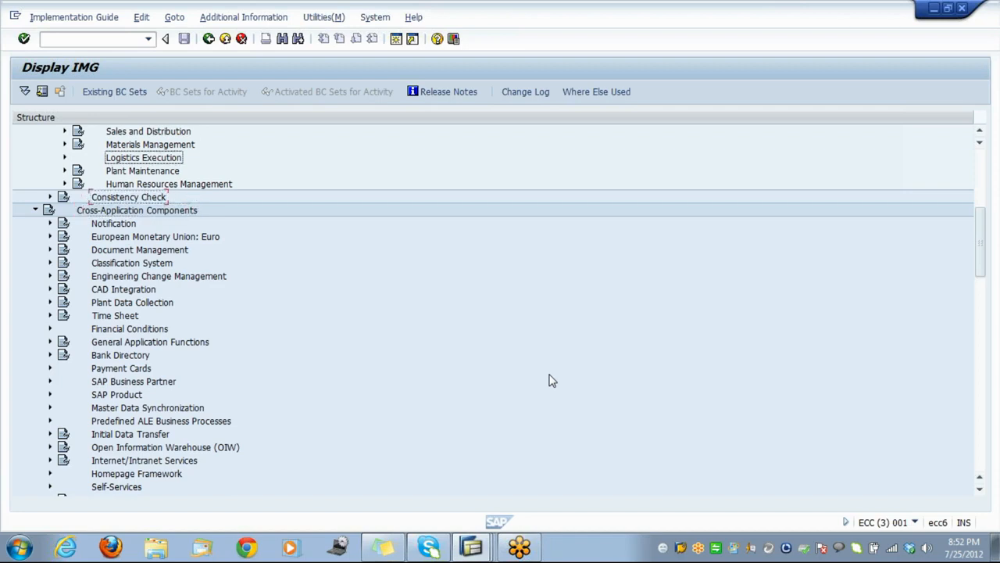
key(Up)
key(Up)
key(Up)
key(Up)
key(Up)
key(Up)
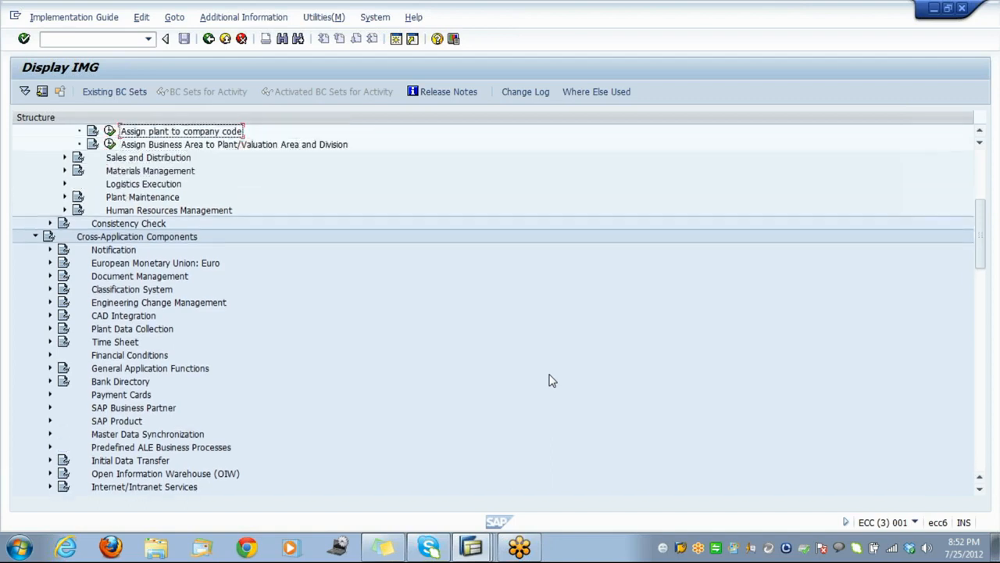
key(Up)
key(Up)
key(Up)
key(Up)
key(Up)
key(Up)
key(Up)
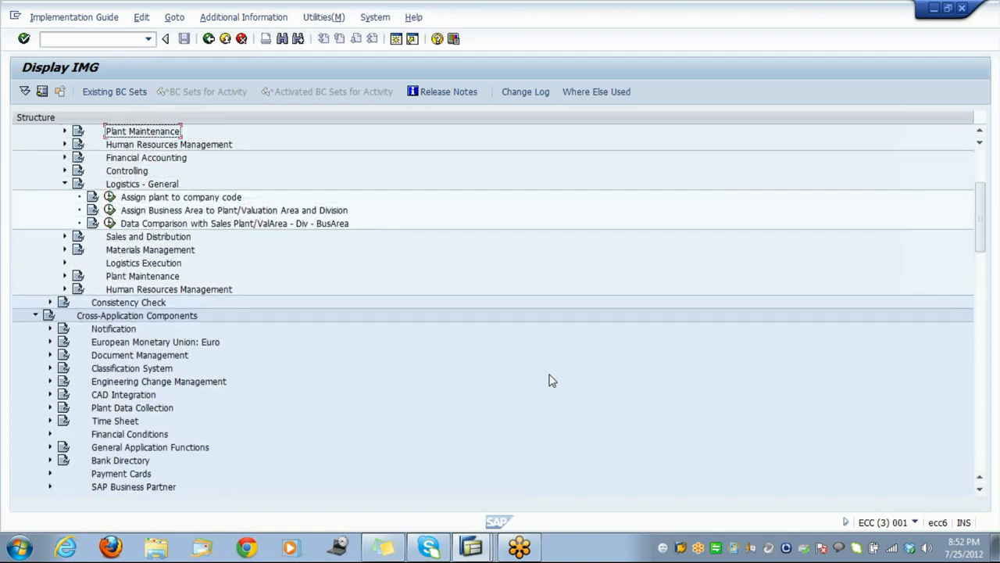
key(Up)
key(Up)
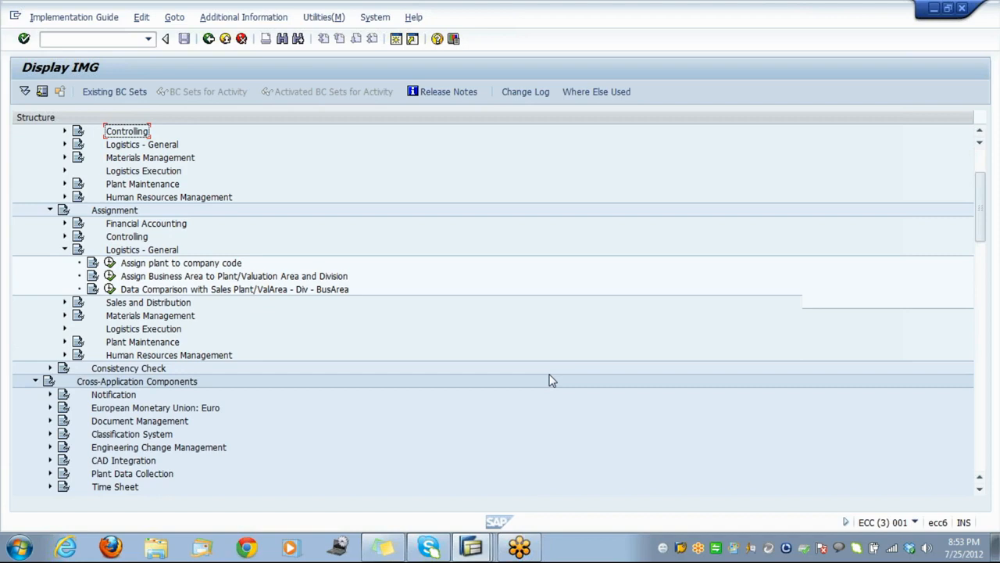
key(Down)
key(Down)
key(Down)
key(Down)
key(Down)
key(Down)
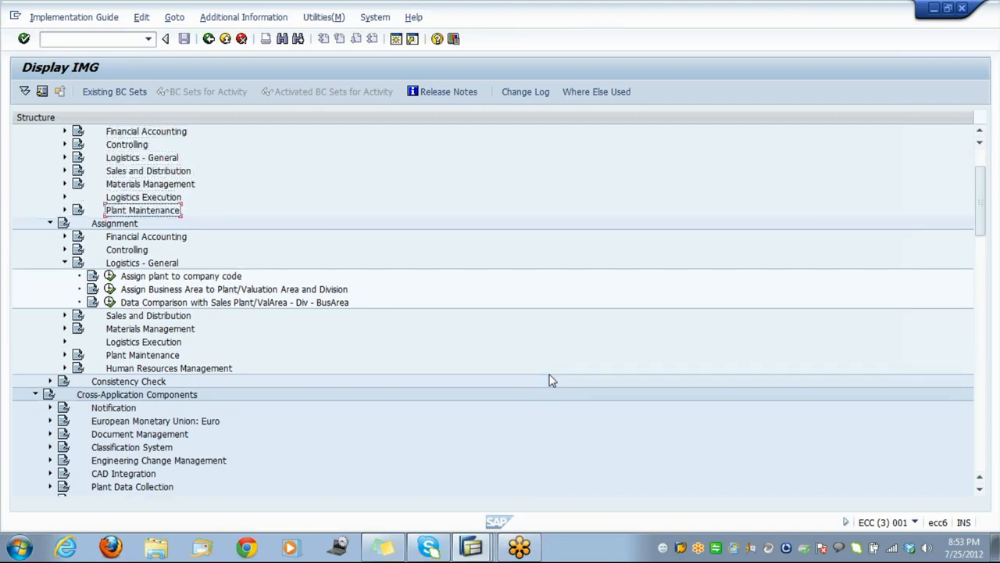
key(Down)
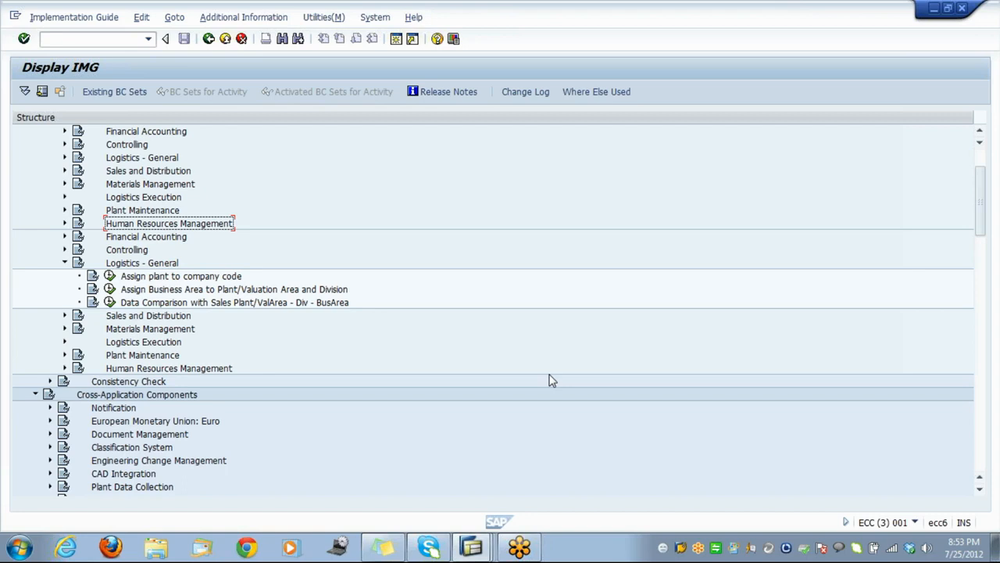
key(Left)
key(Down)
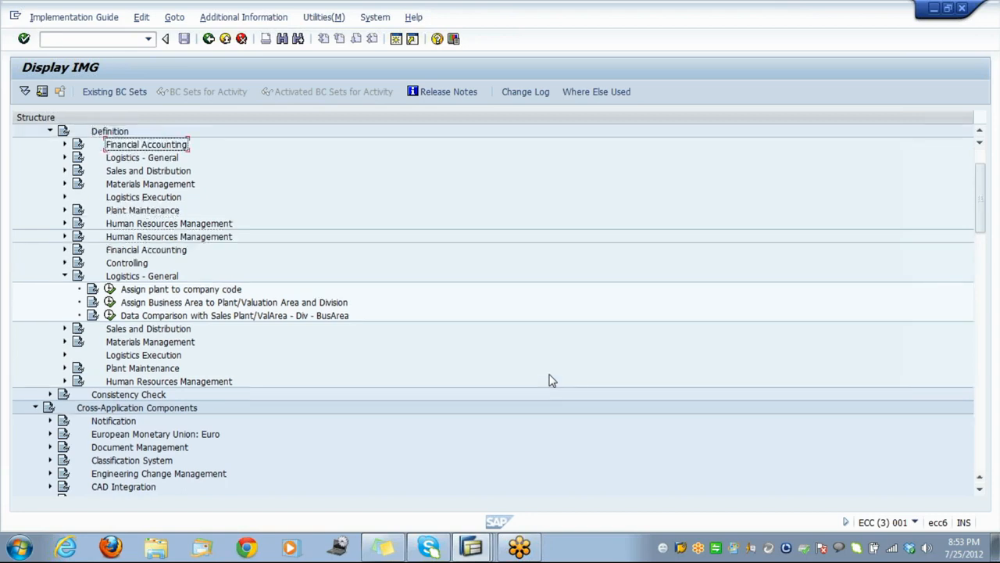
key(Up)
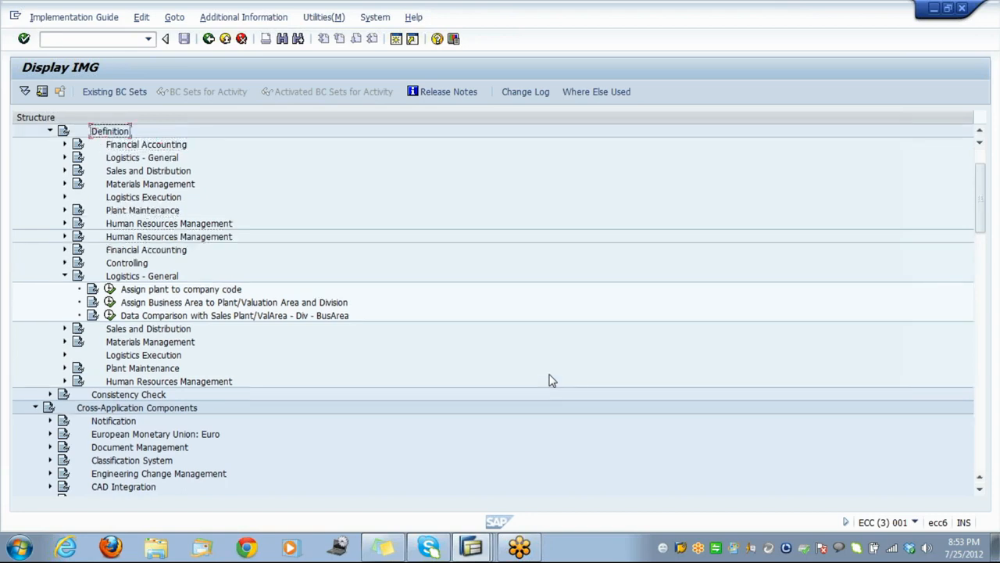
key(Left)
key(Down)
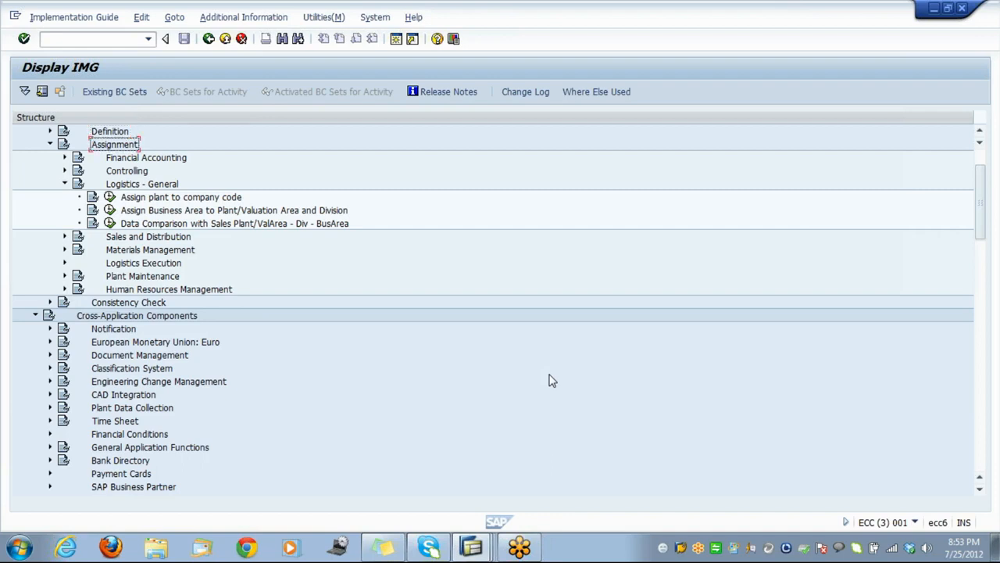
key(Left)
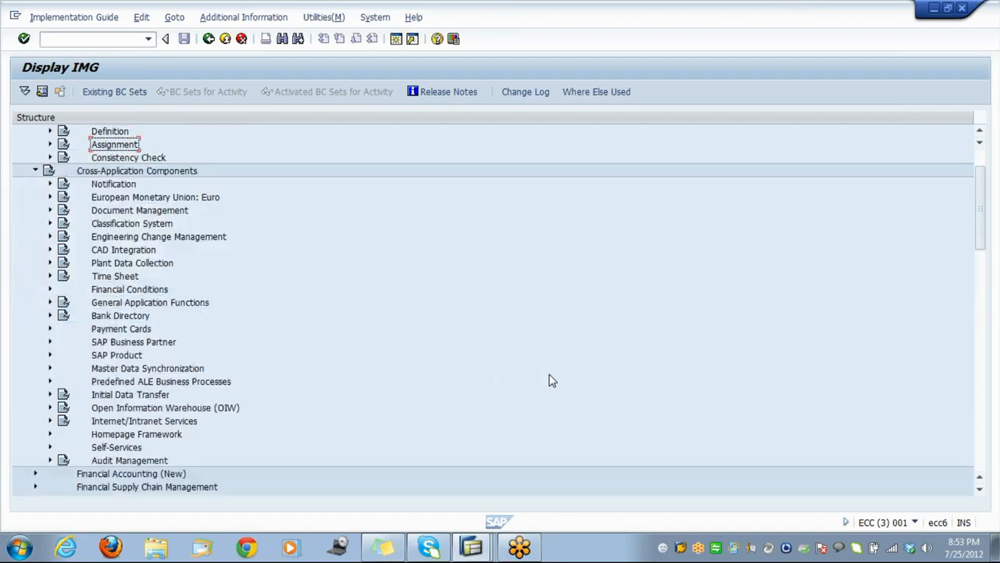
Collapse the Enterprise Structure node in the IMG
key(Up)
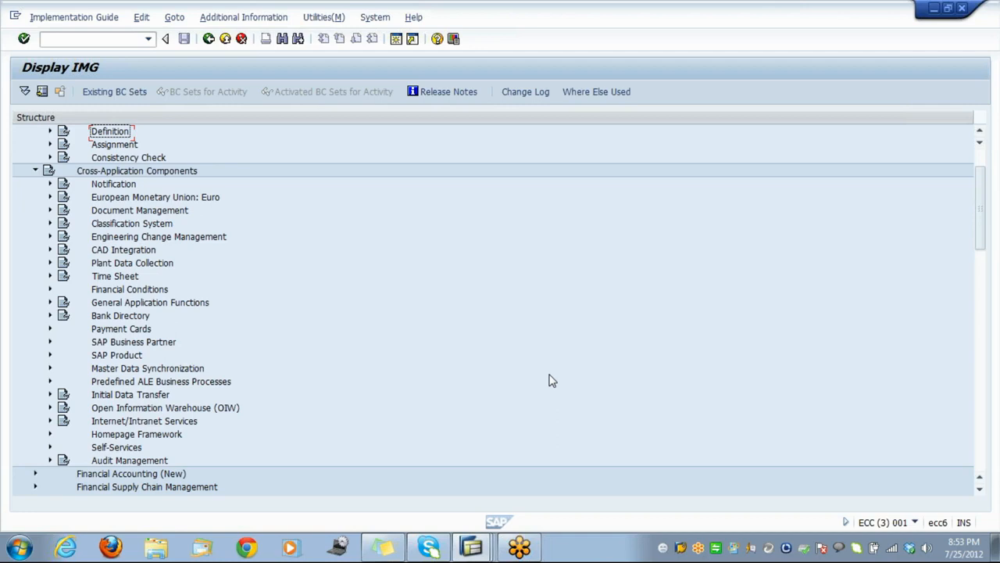
key(Up)
key(Left)
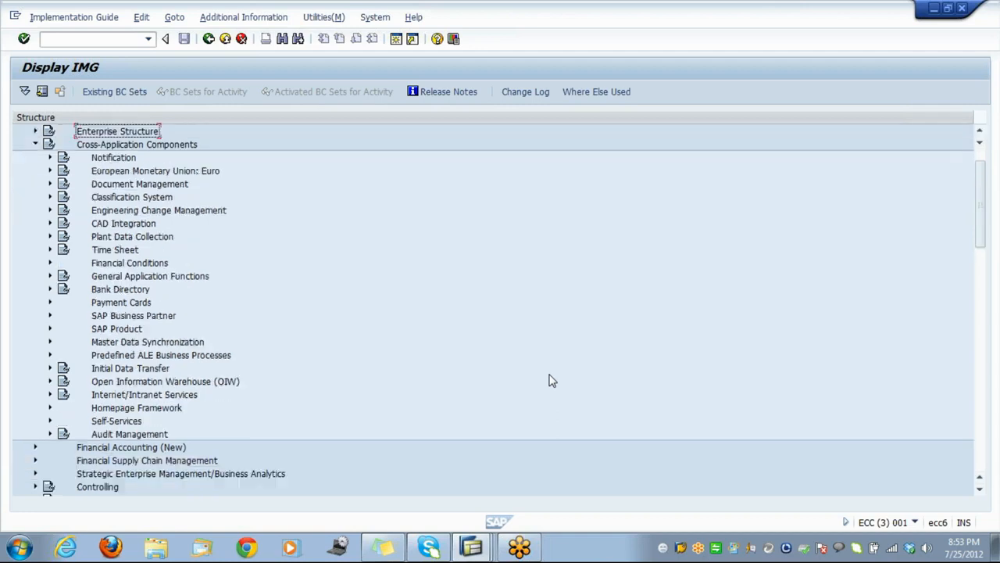
Expand the SAP Business Partner node under Cross-Application Components in the IMG
key(Down)
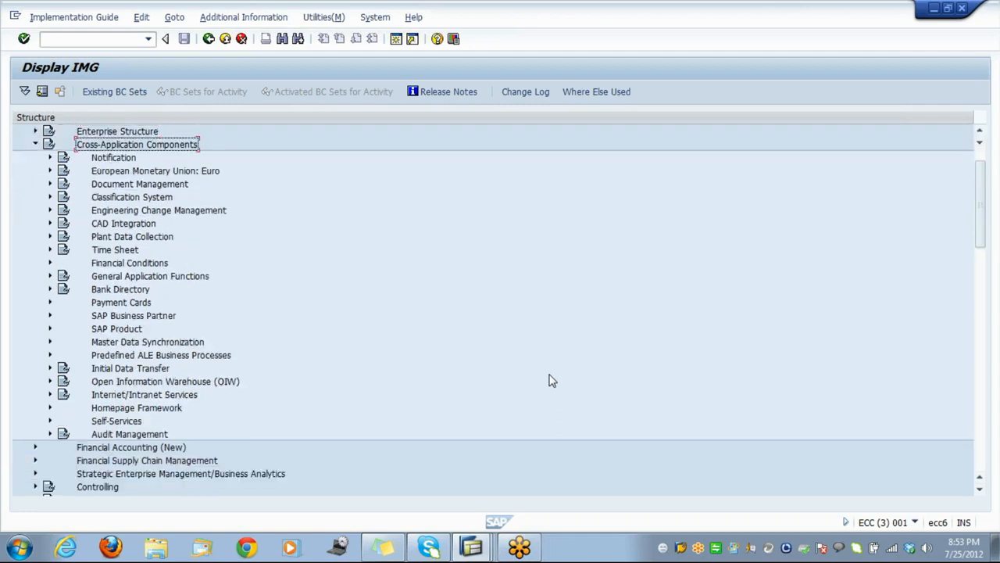
key(Down)
key(Down)
key(Down)
key(Down)
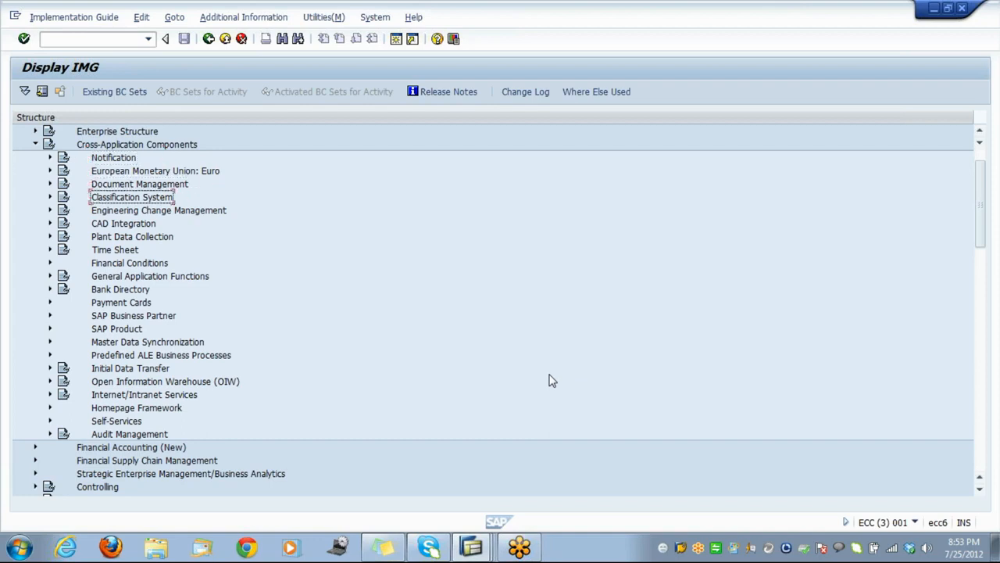
key(Down)
key(Down)
key(Down)
key(Down)
key(Down)
key(Down)
key(Down)
key(Down)
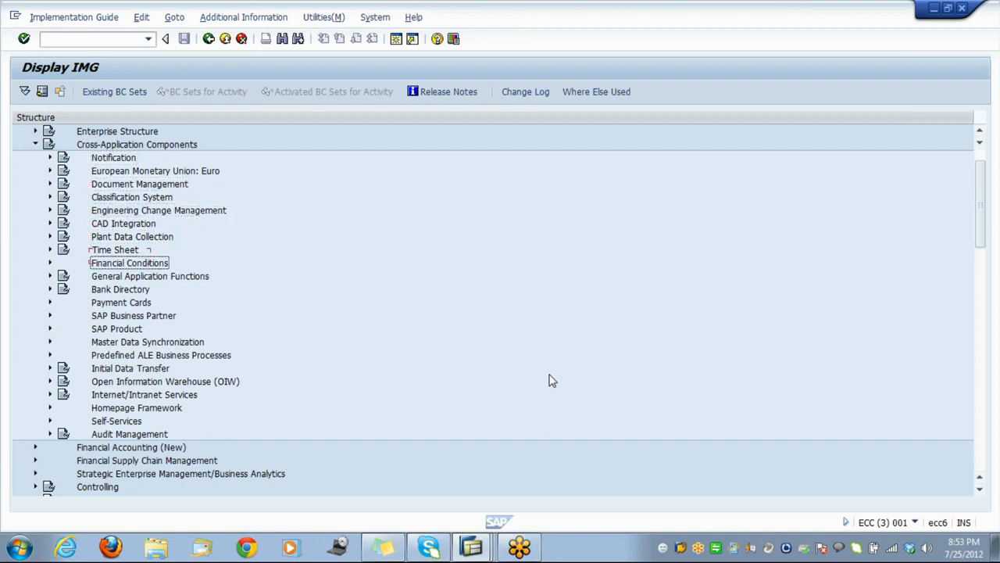
key(Down)
key(Right)
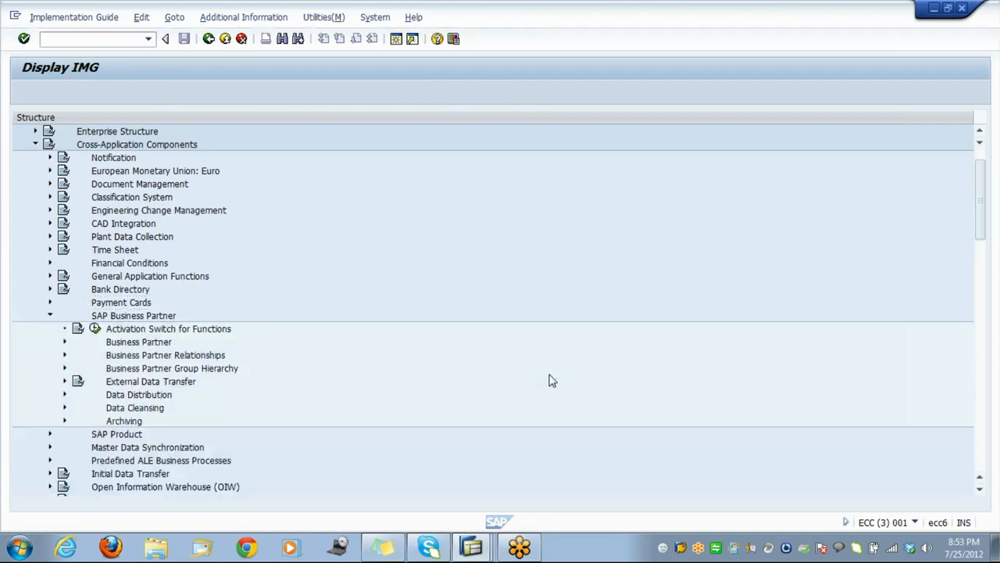
Expand Business Partner and its Basic Settings node under SAP Business Partner
key(Down)
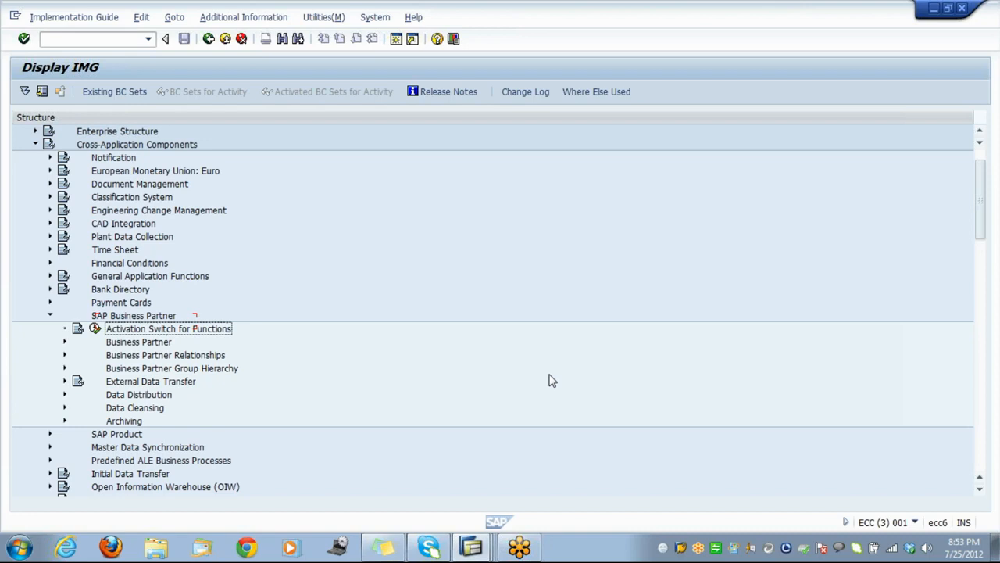
key(Down)
key(Right)
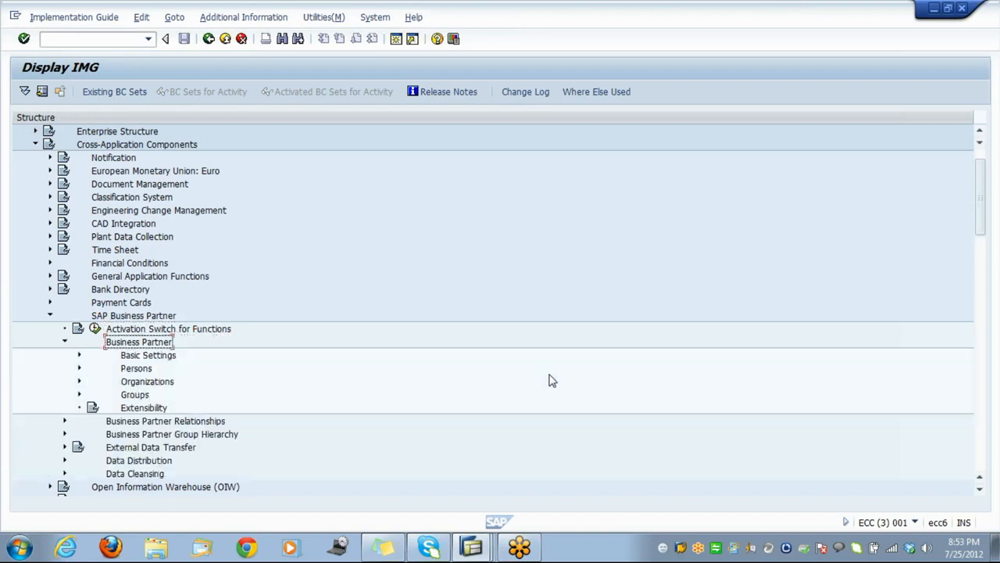
key(Down)
key(Right)
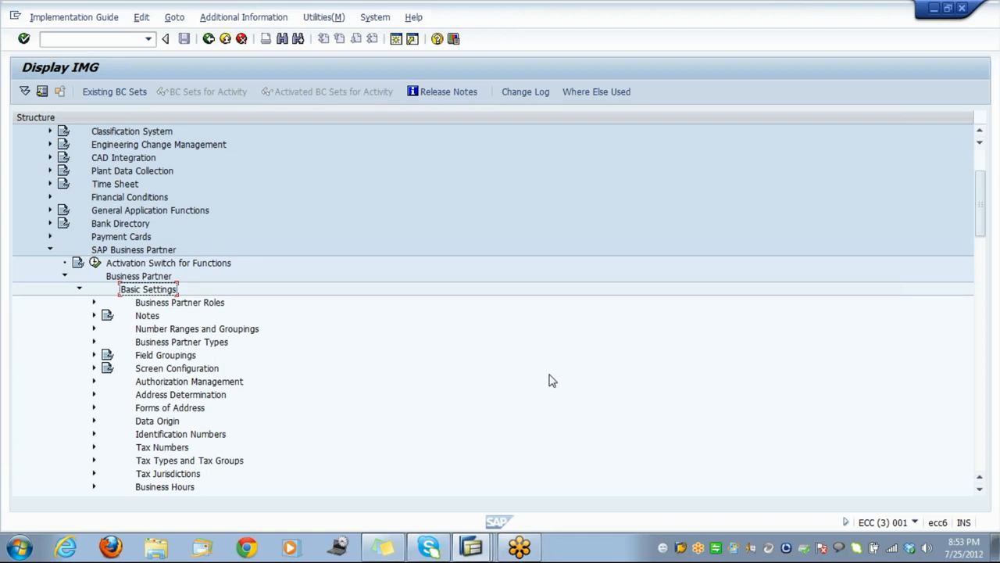
Switch to the SAP Easy Access session and start transaction /nfpp1 for creating a contract partner
click(472, 549)
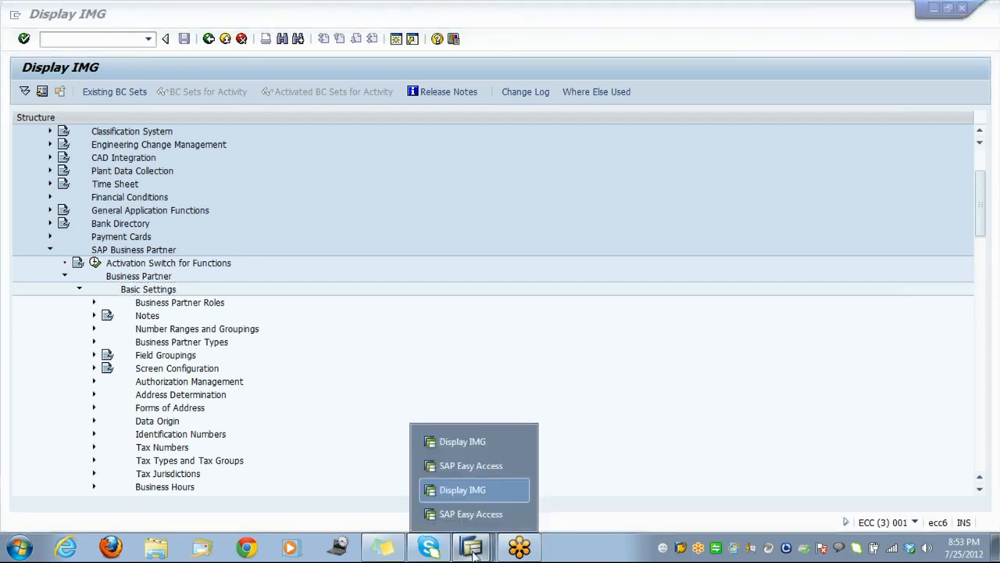
click(490, 474)
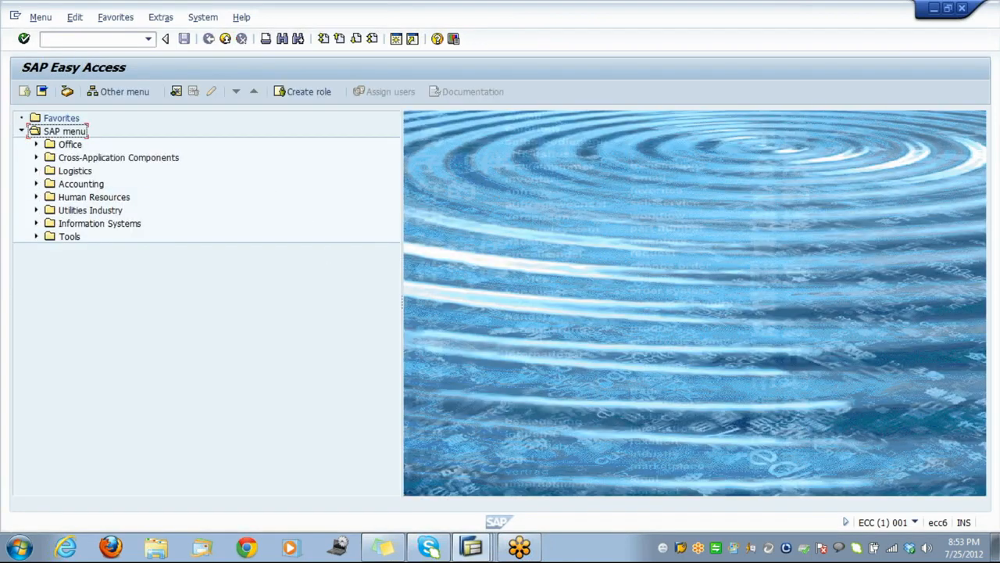
click(86, 39)
text(/nfpp1)
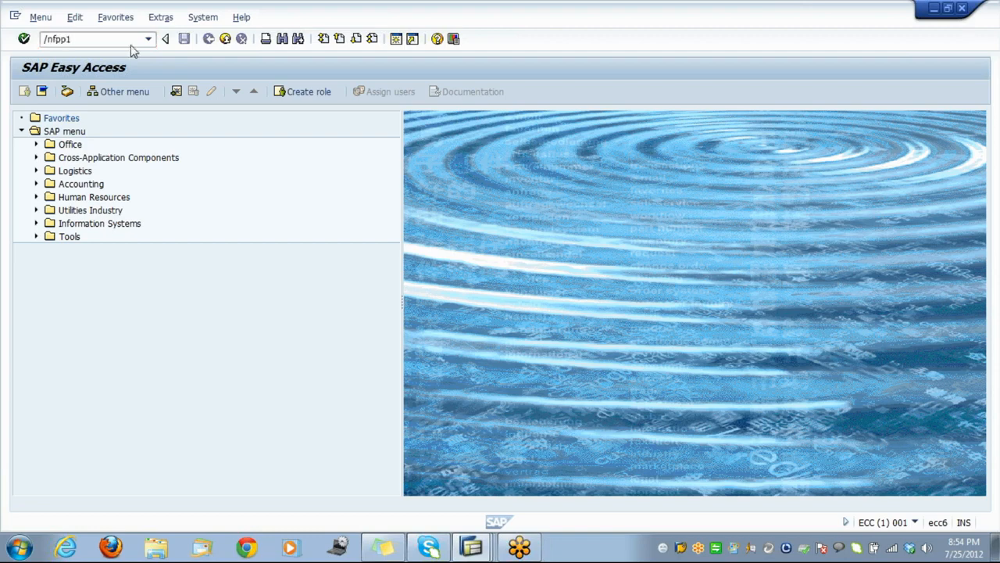
key(Return)
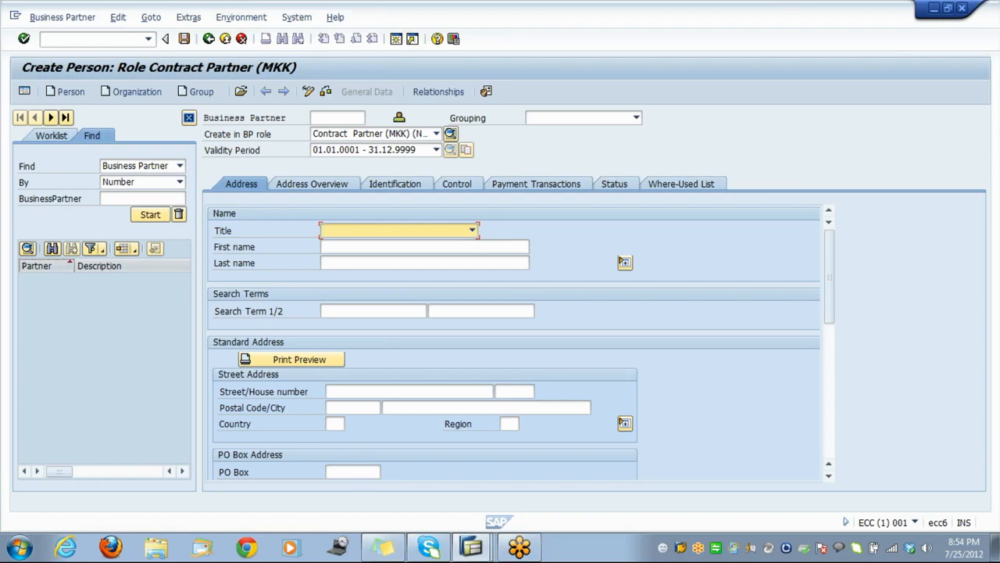
Look through the Grouping options for the new contract partner, leaving the field empty, and select the Create in BP role label
click(573, 121)
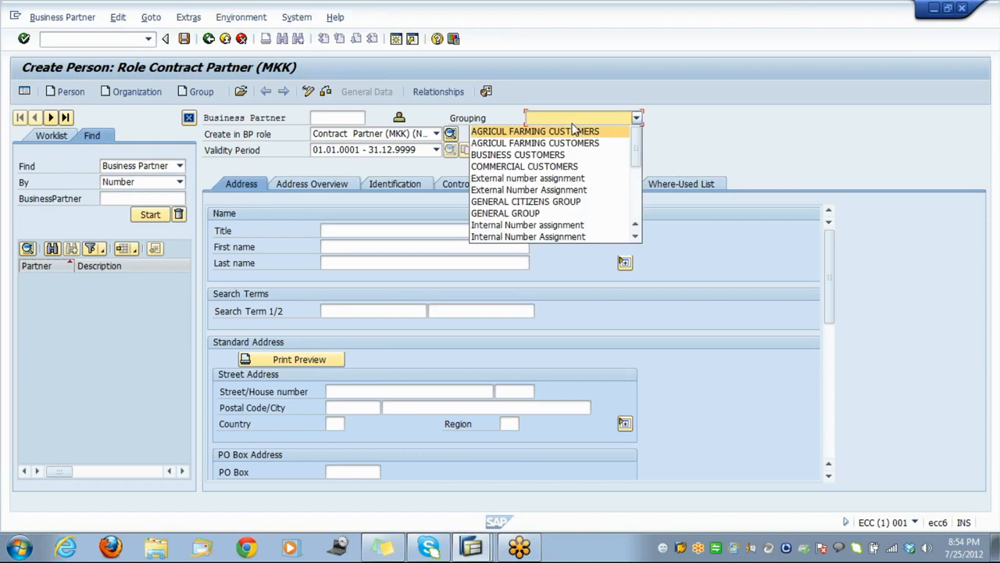
click(628, 66)
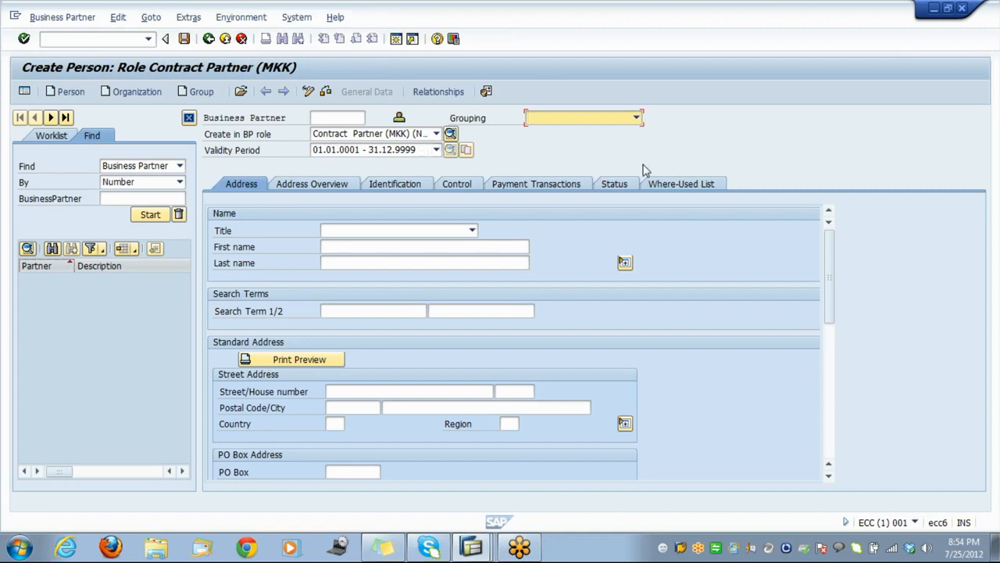
click(250, 134)
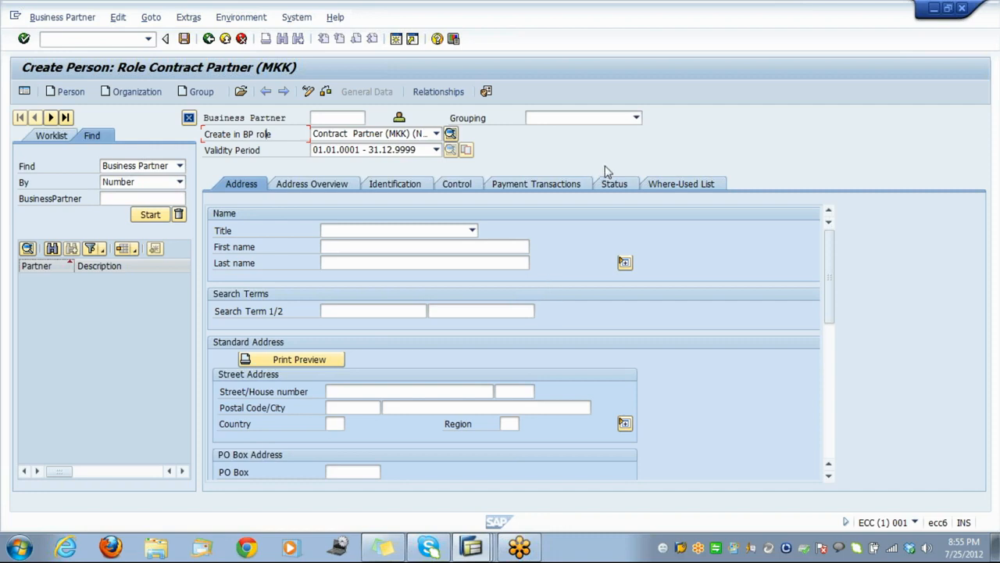
click(481, 551)
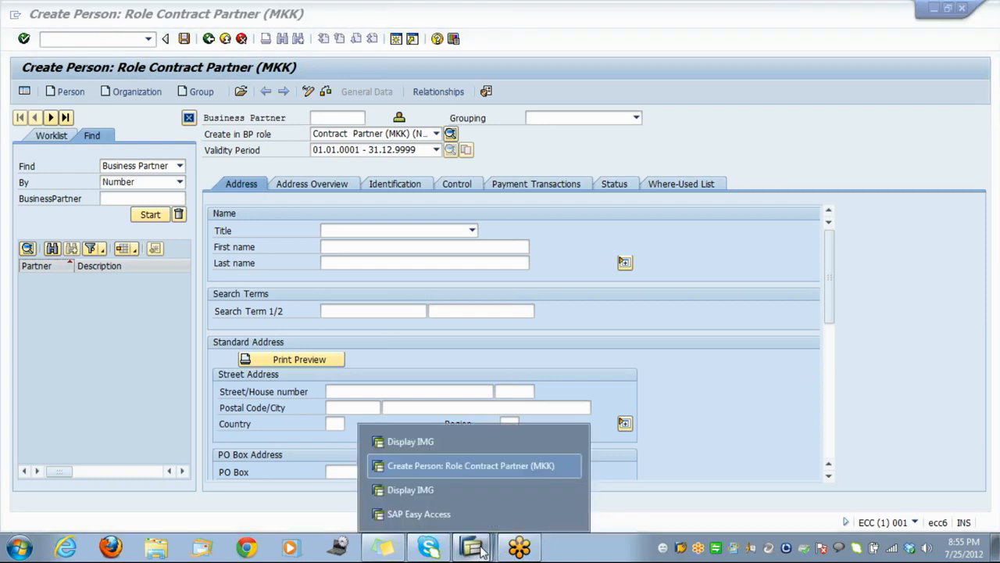
click(461, 510)
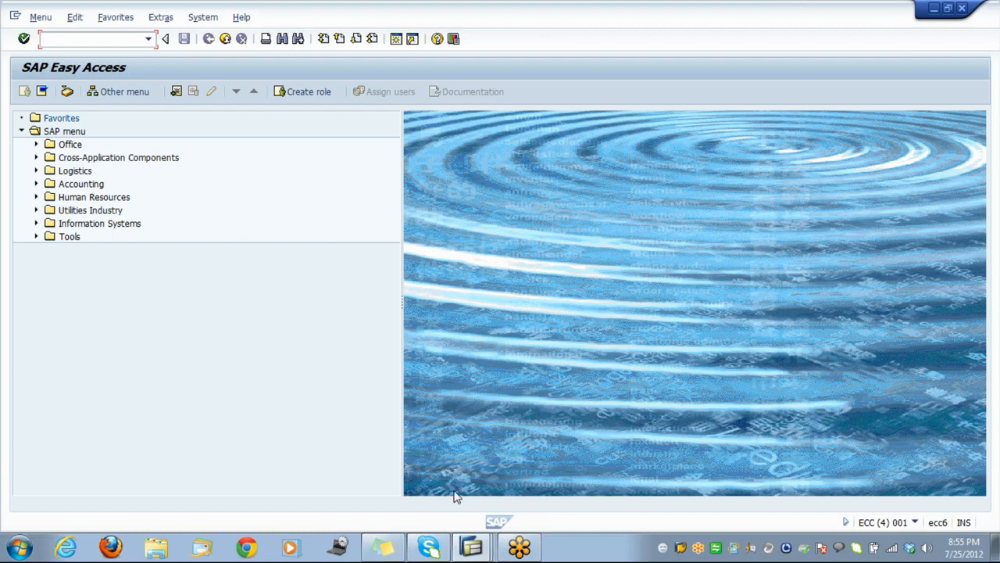
click(472, 547)
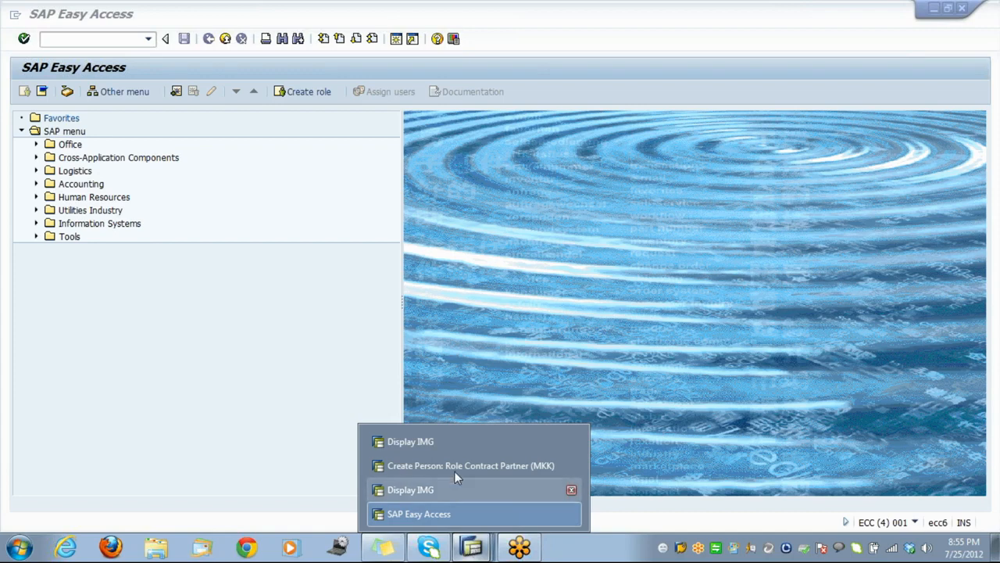
click(444, 445)
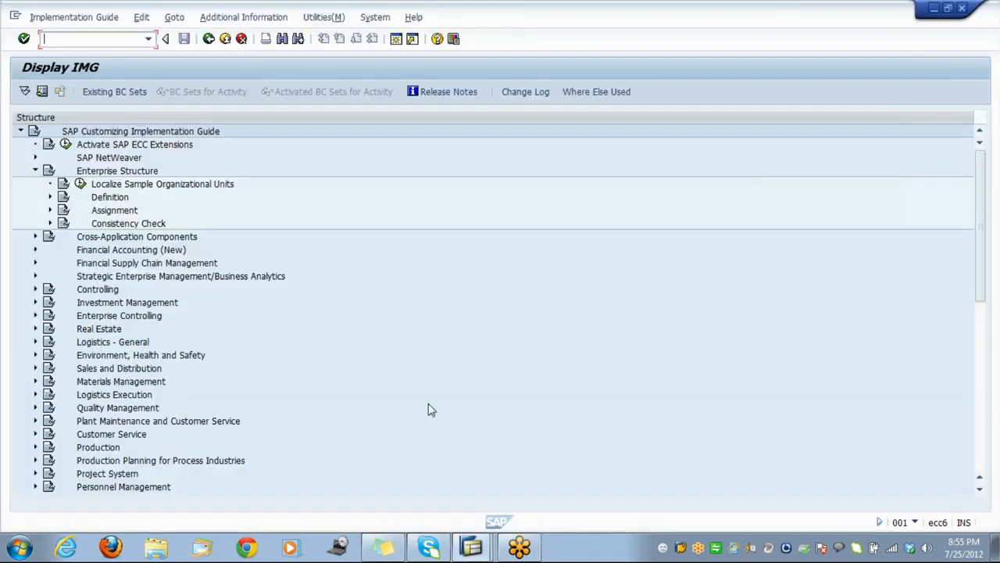
key(Down)
click(185, 241)
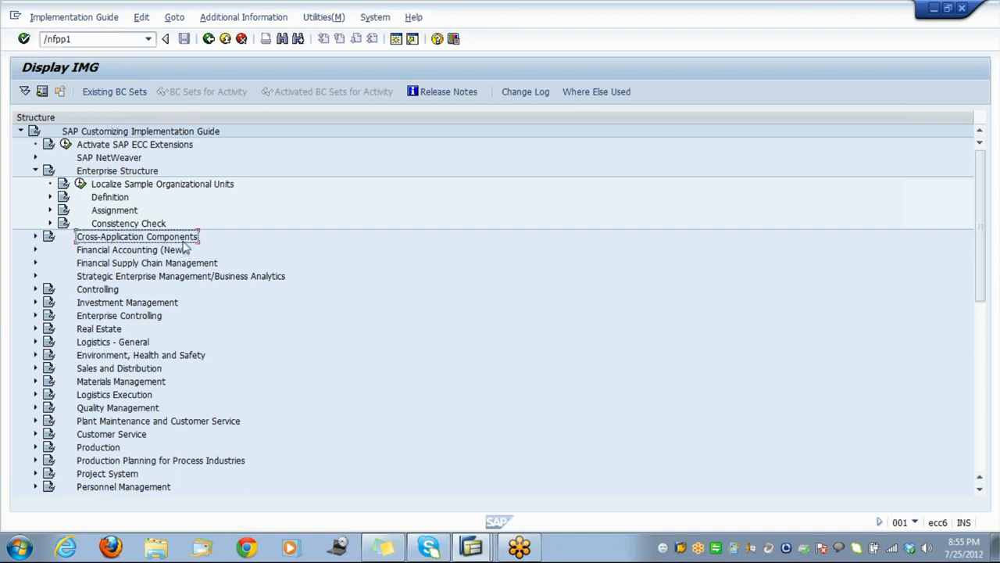
Switch to the IMG session with the Business Partner basic settings and expand Number Ranges and Groupings
click(474, 547)
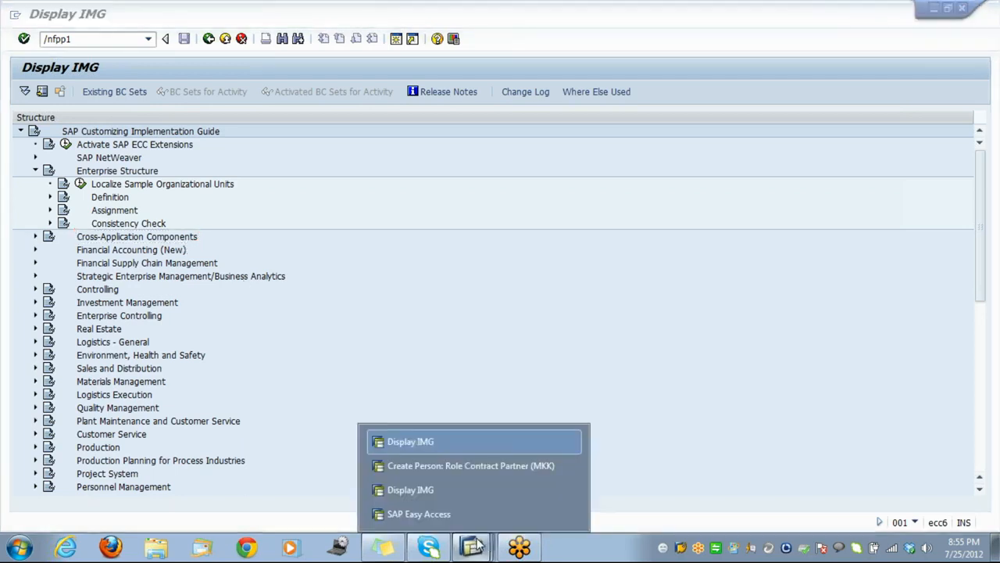
click(455, 493)
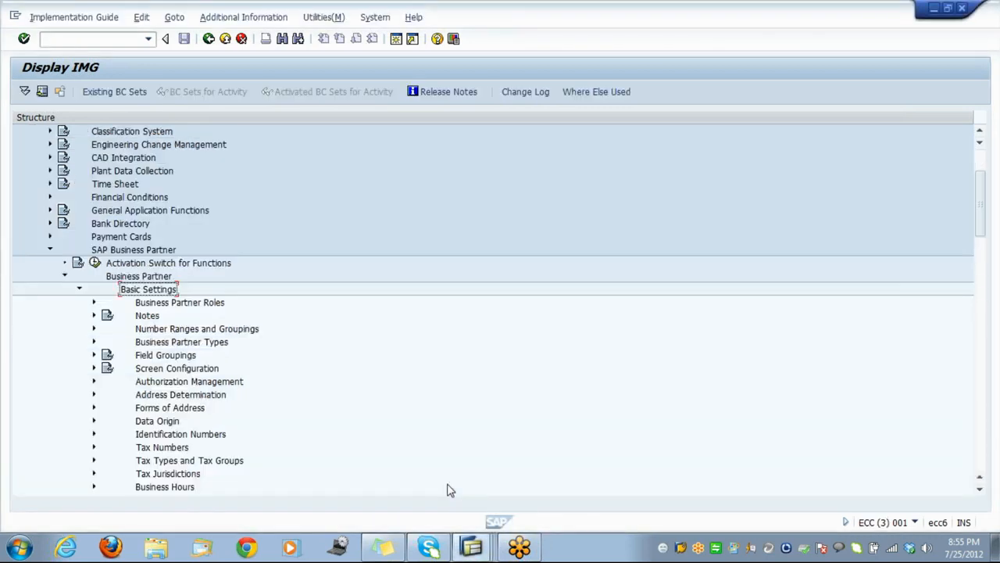
key(Down)
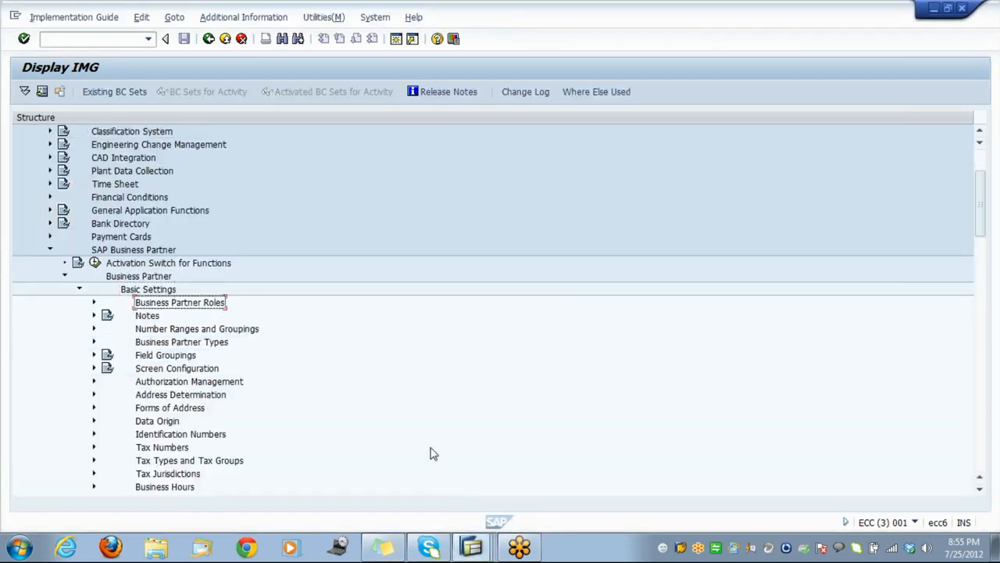
key(Down)
key(Down)
key(Up)
key(Down)
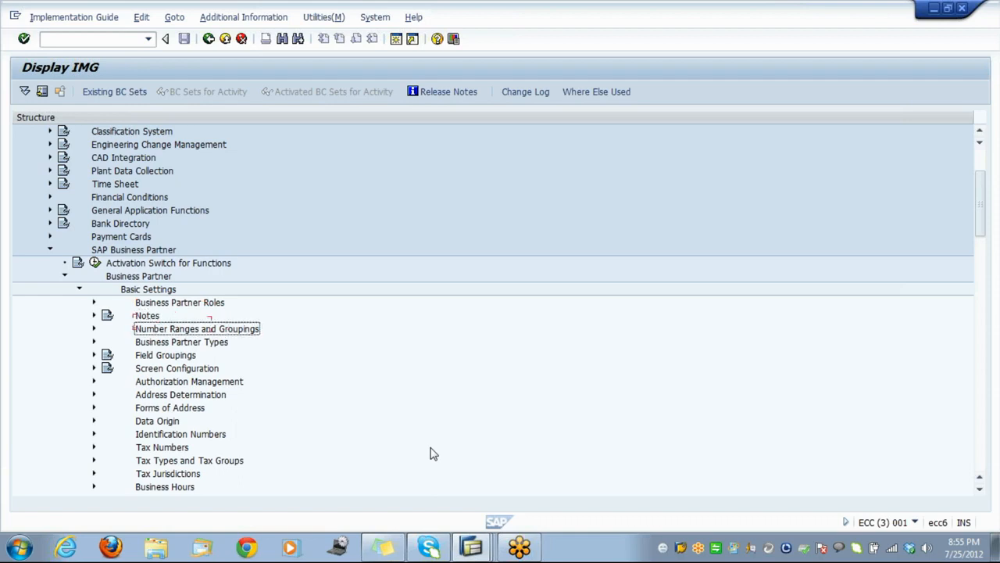
key(Right)
Run Define Number Ranges, examine the business partner number range intervals in maintenance mode, and return to the IMG
key(Down)
key(Return)
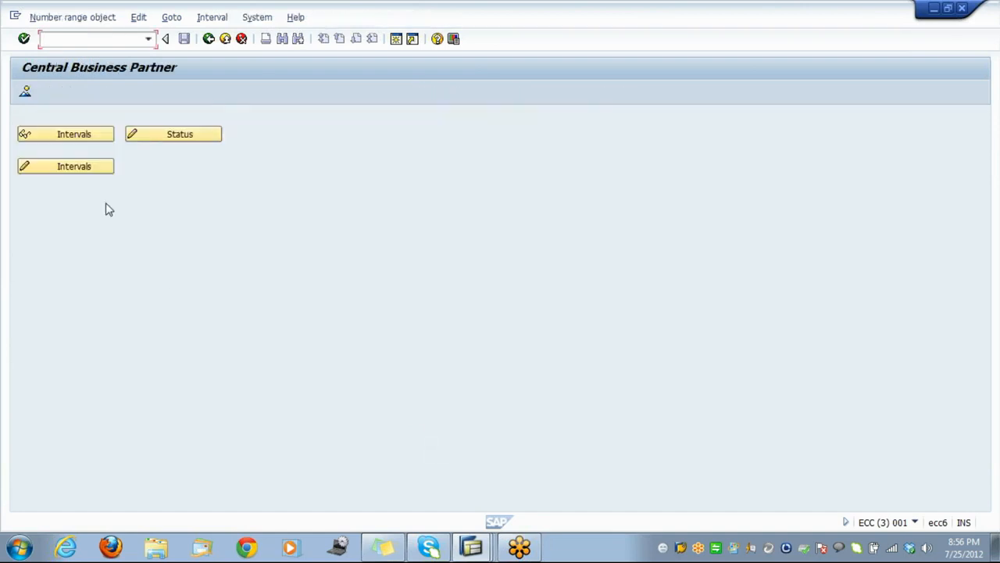
click(93, 170)
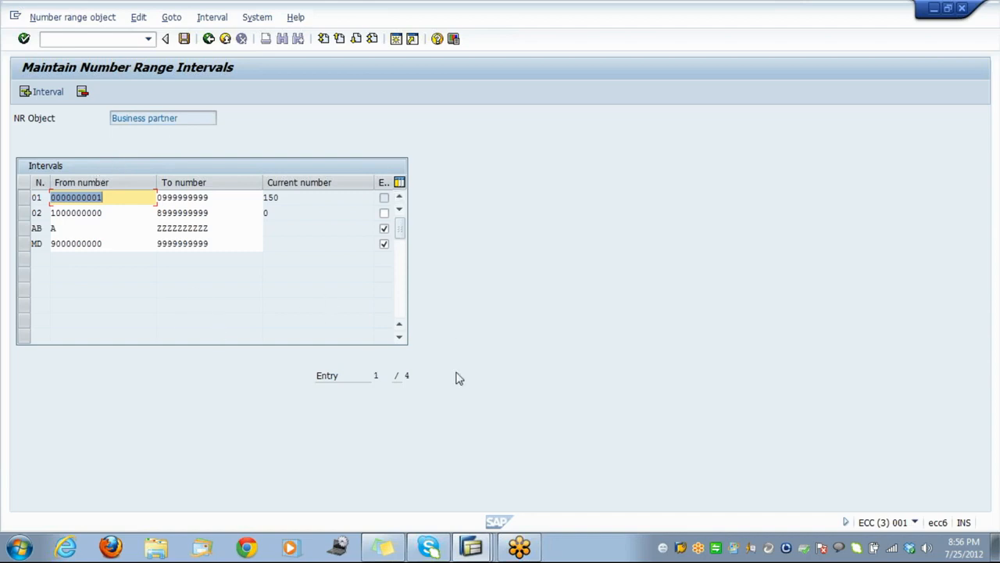
click(45, 95)
click(226, 45)
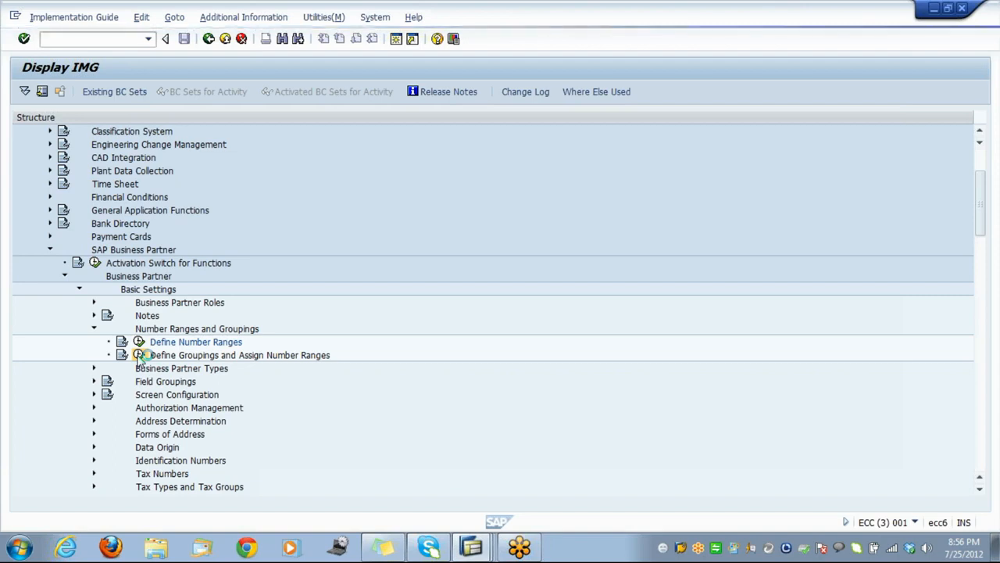
Run Define Groupings and Assign Number Ranges, examine the number range assigned to each BP grouping, and return to the IMG
click(139, 355)
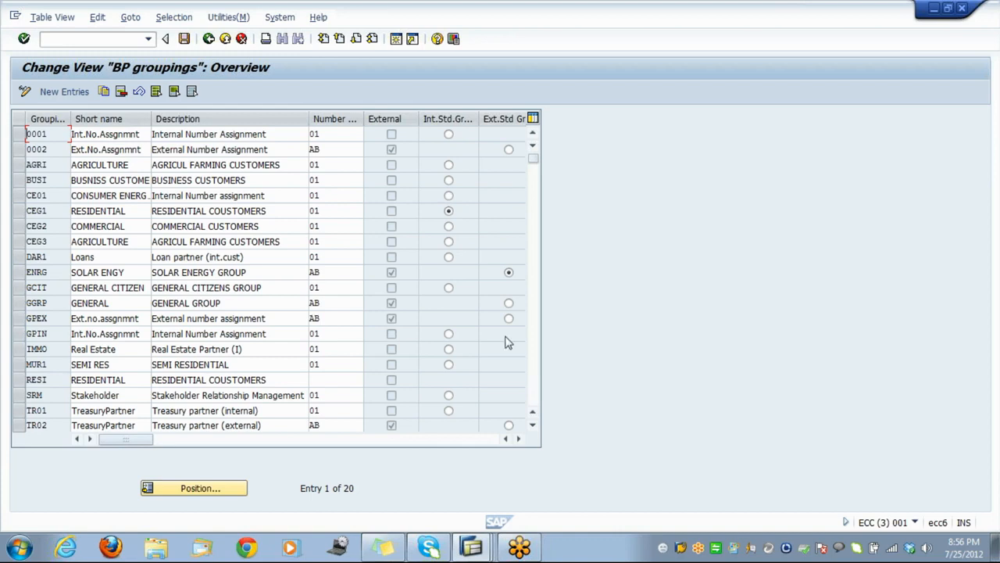
drag(532, 175, 528, 222)
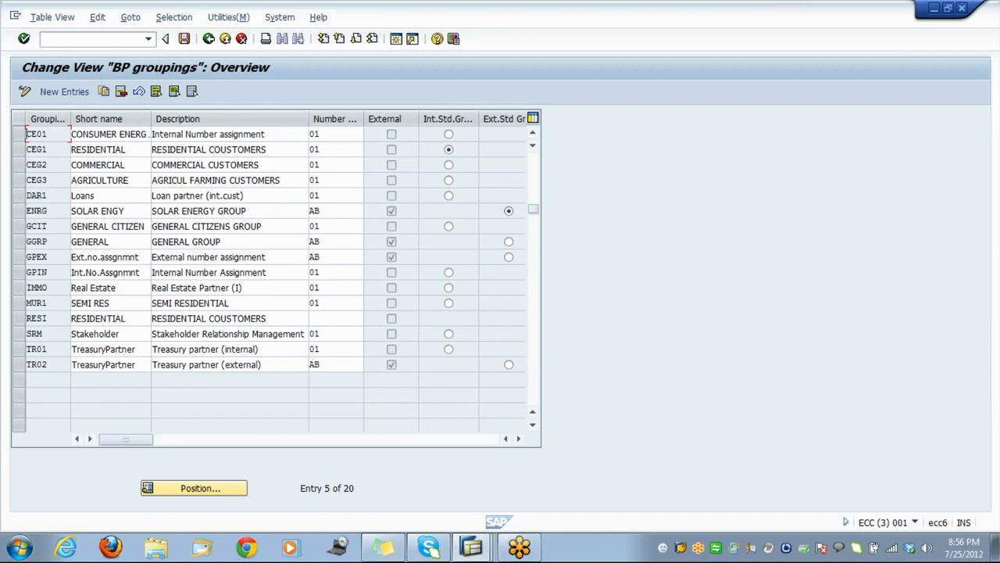
click(336, 318)
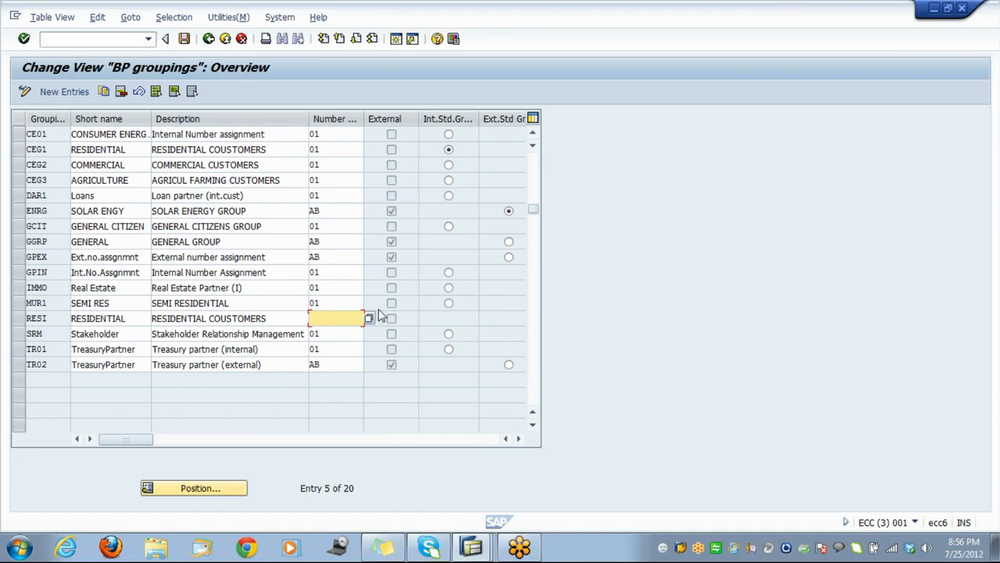
click(537, 179)
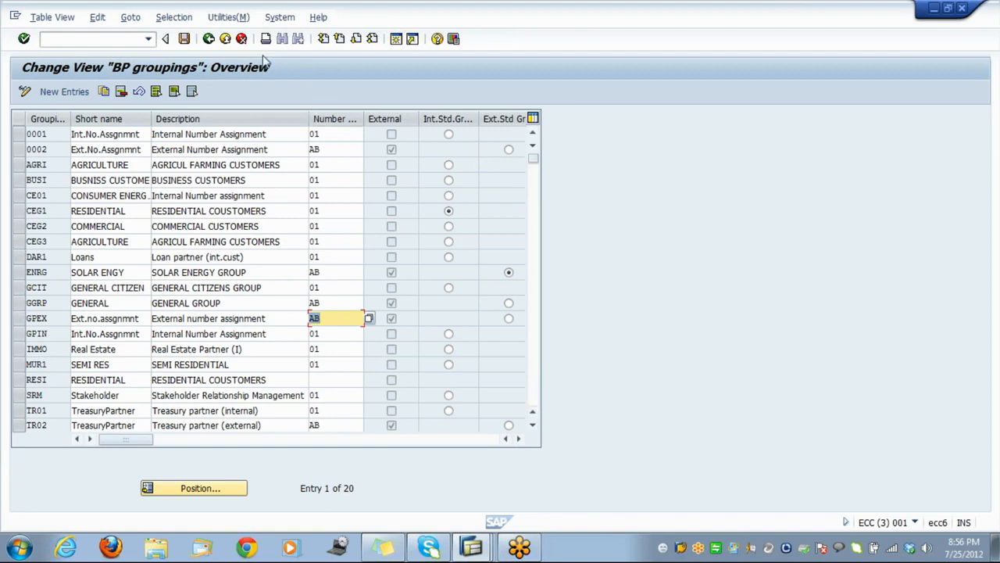
click(209, 39)
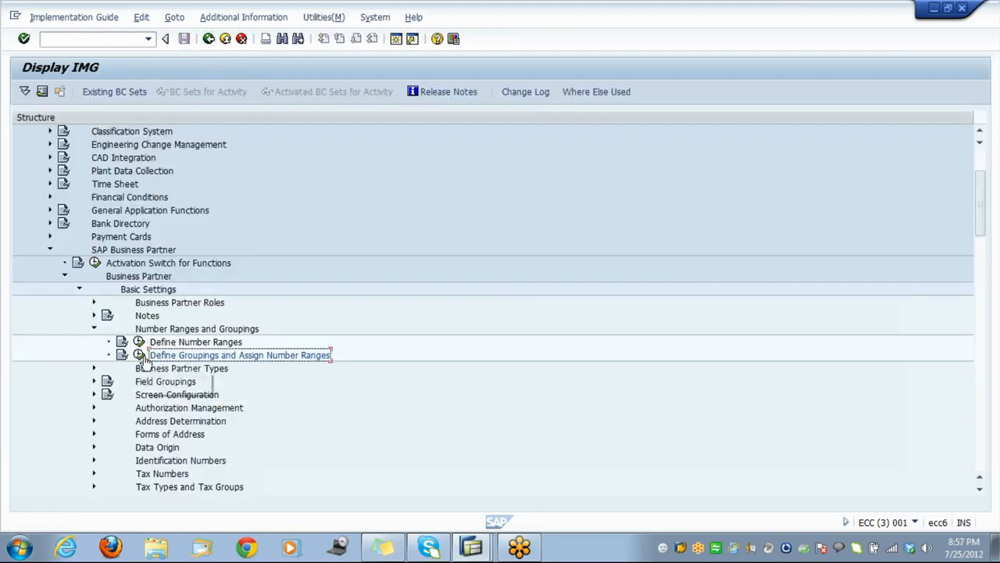
Reopen the BP groupings overview and compare it with the Grouping options in the Create Person session
click(140, 356)
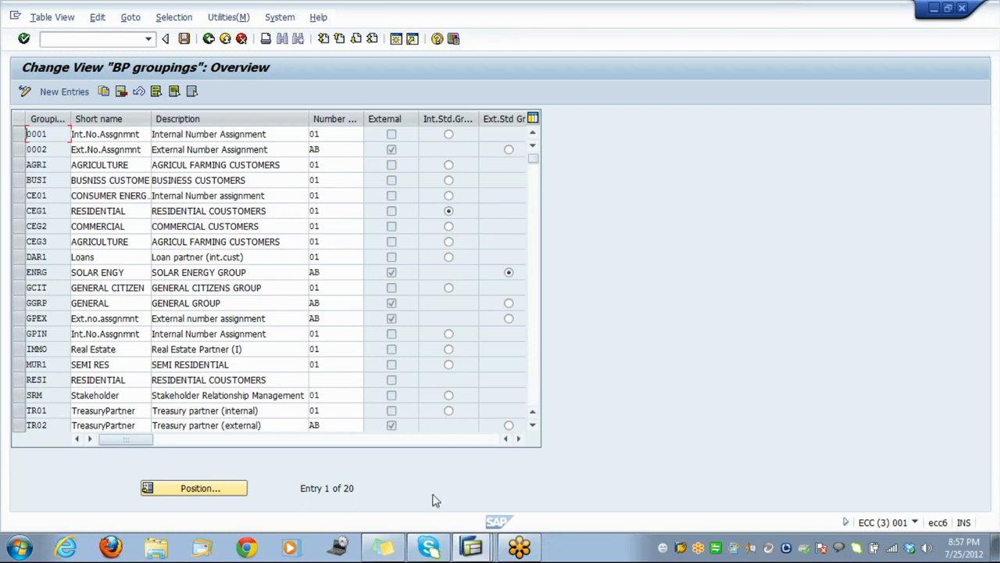
click(472, 547)
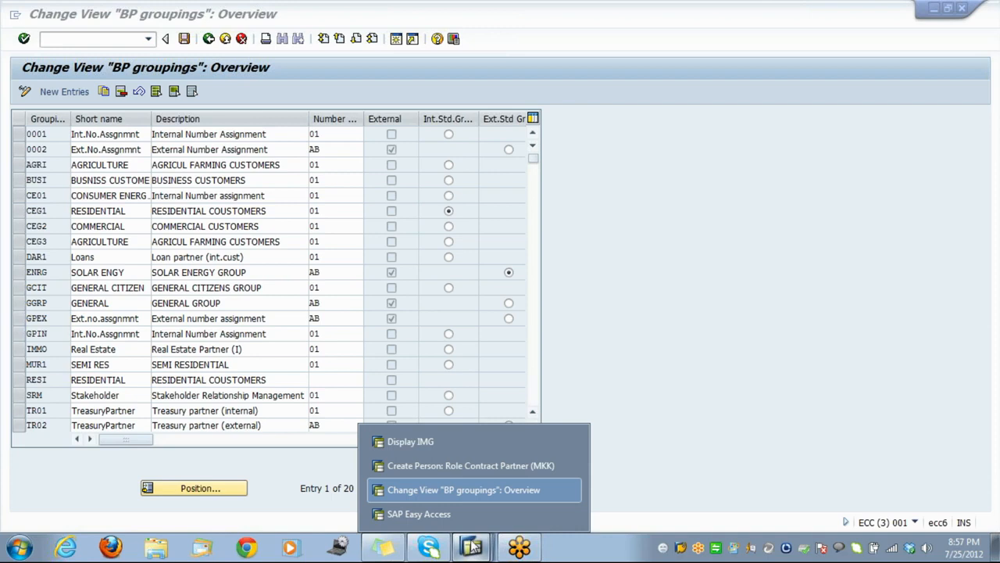
click(475, 465)
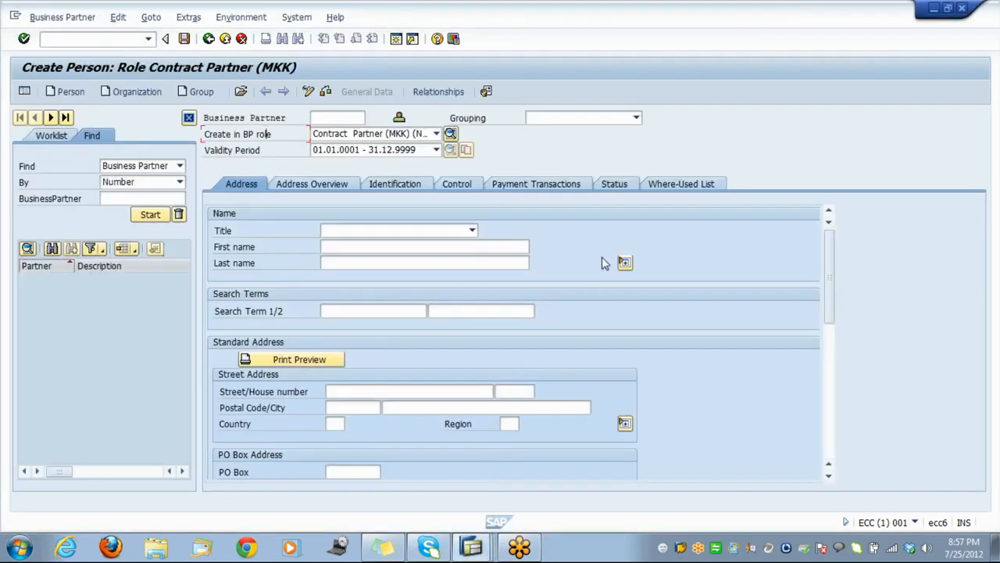
click(636, 118)
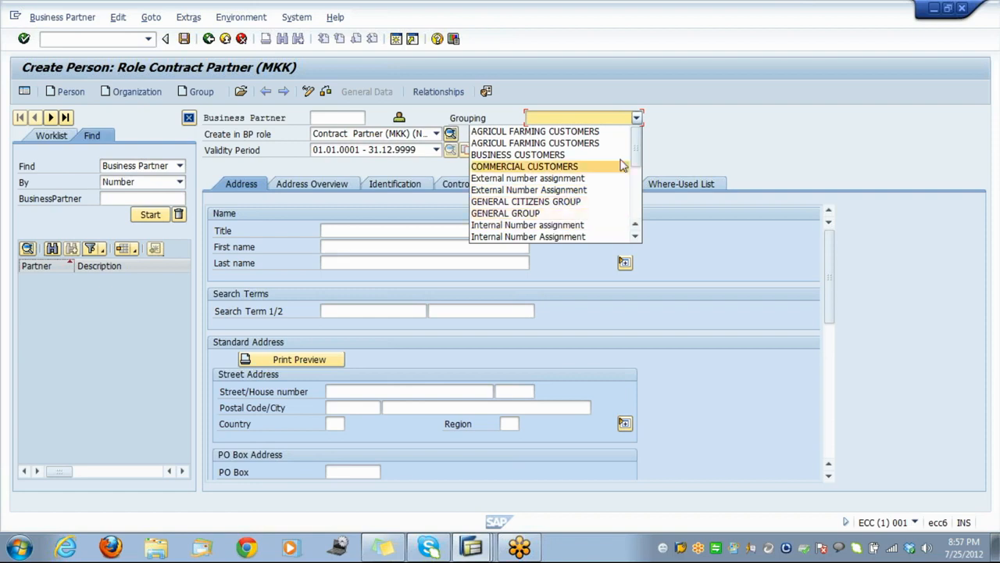
Choose the BUSINESS CUSTOMERS grouping for the new person and check that grouping's number range in the BP groupings session before returning to the IMG
click(538, 155)
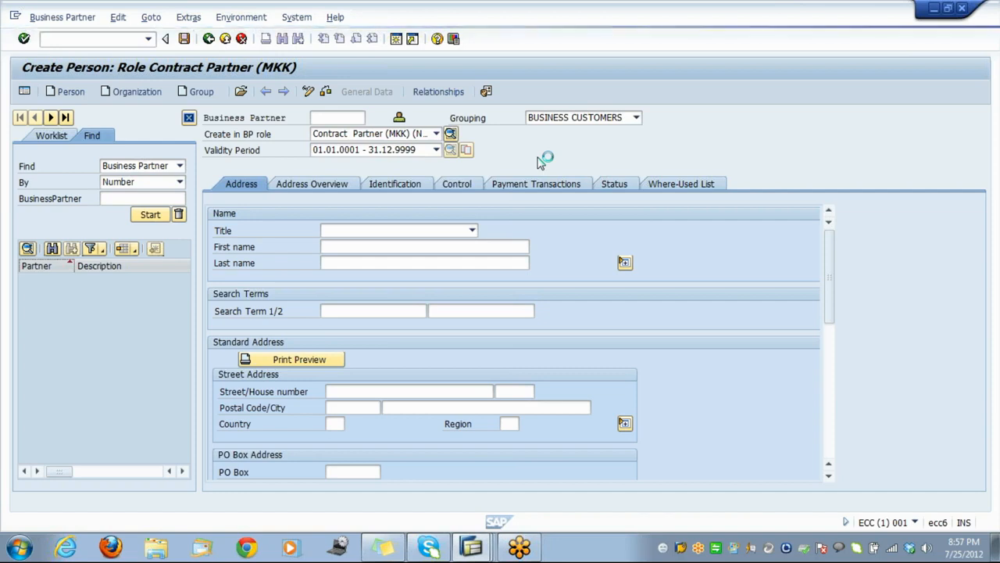
click(472, 545)
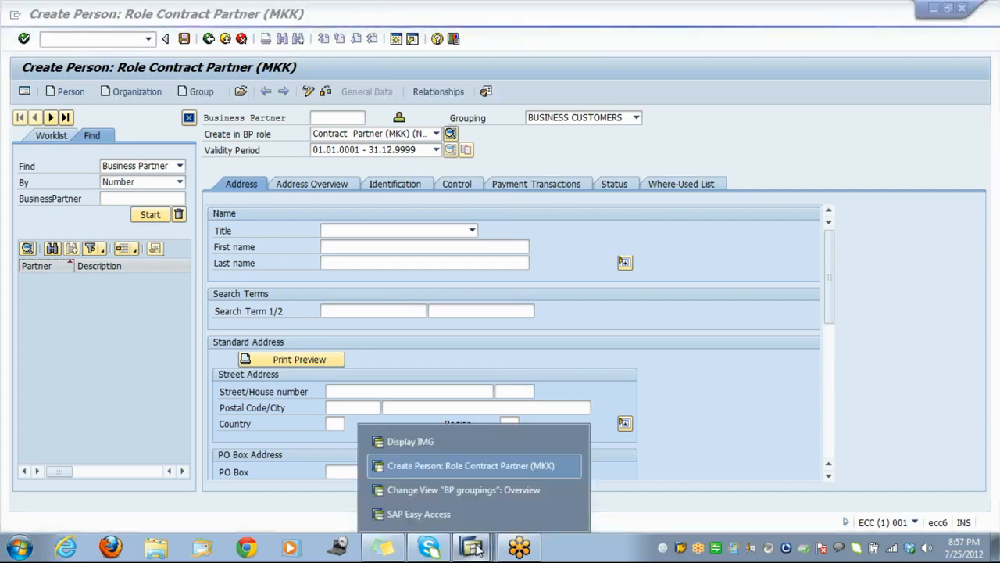
click(443, 490)
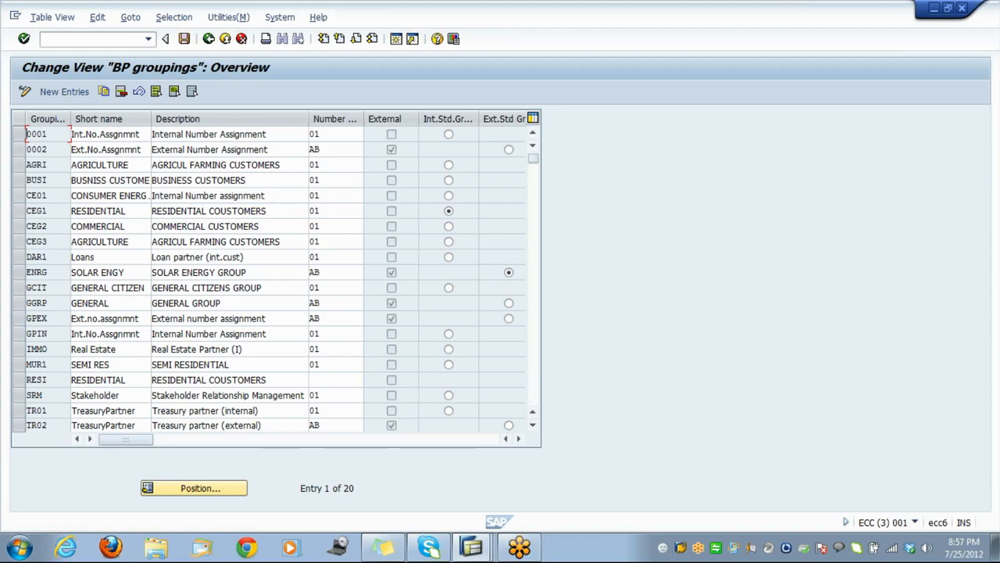
click(336, 180)
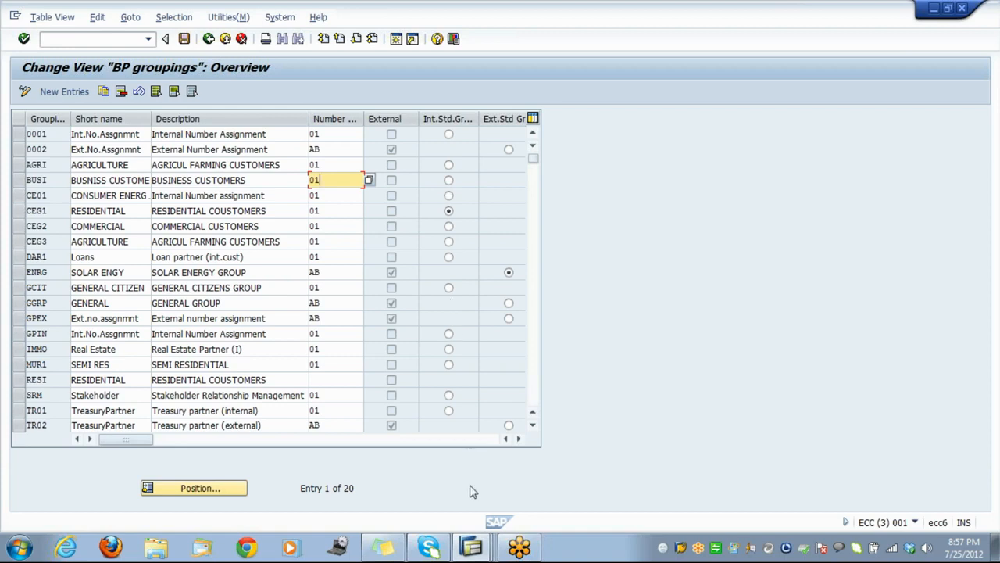
mouse_move(471, 544)
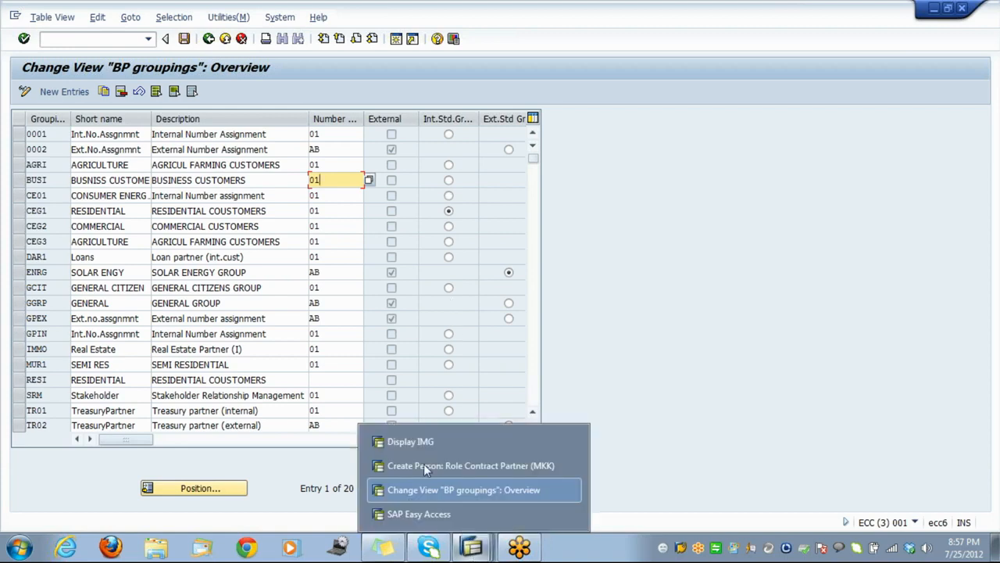
click(225, 39)
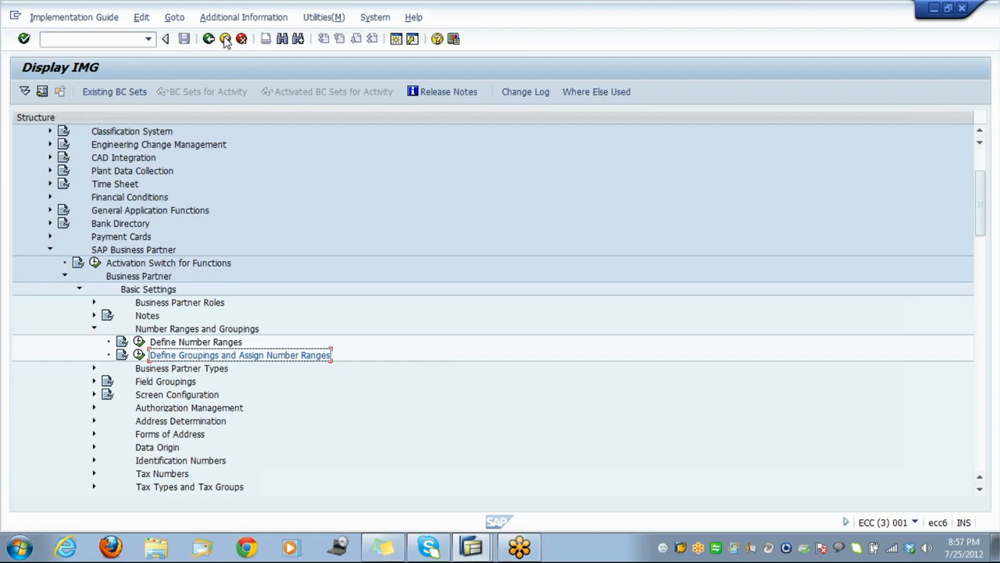
Run Define Business Partner Types in the IMG, examine the list of partner types, and return to the IMG
click(280, 366)
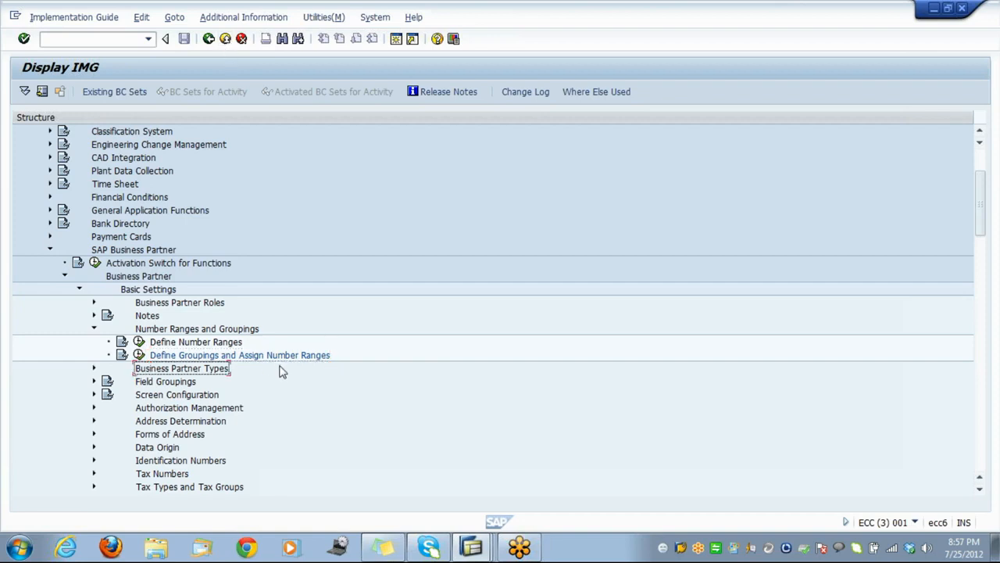
double_click(282, 371)
key(Down)
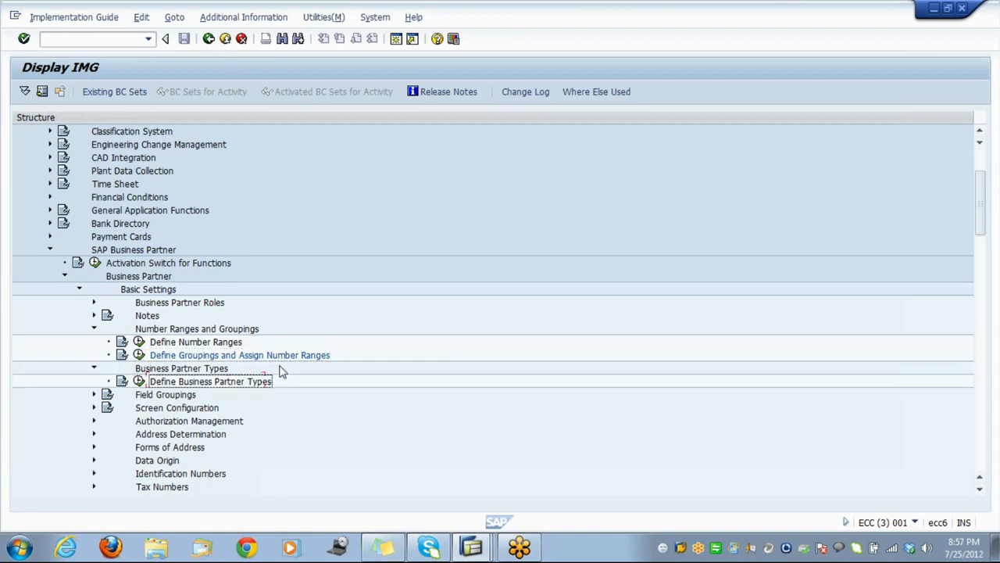
key(Left)
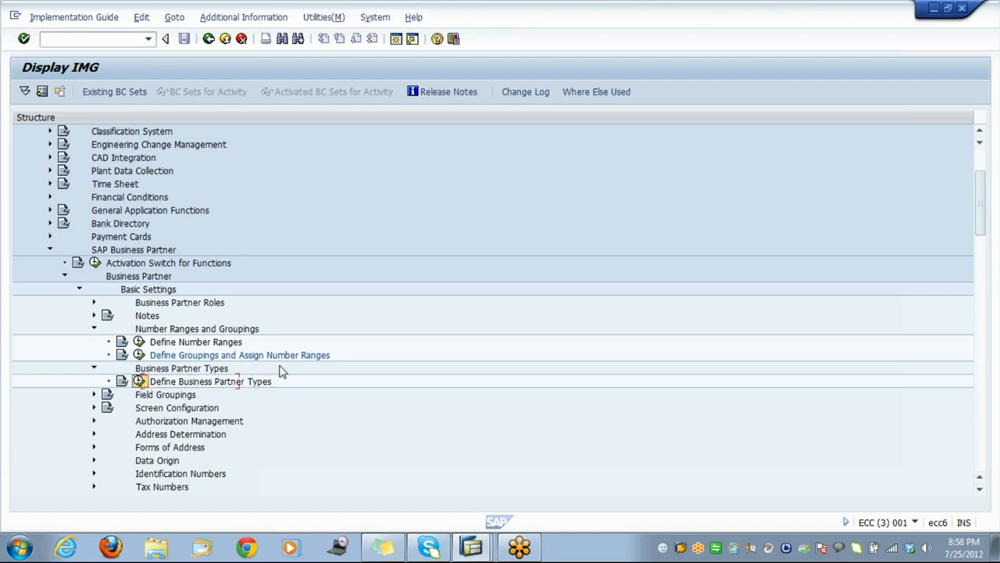
key(Return)
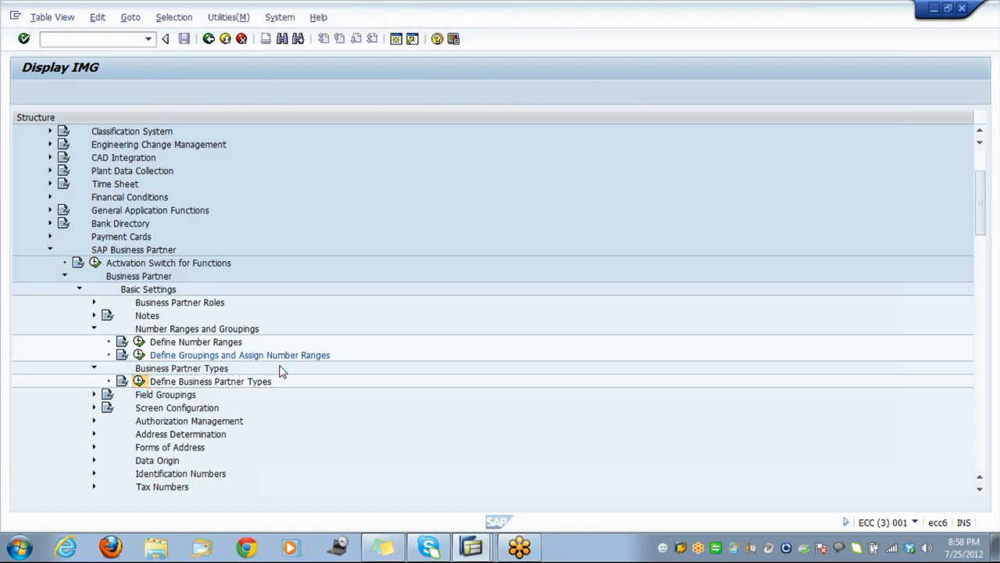
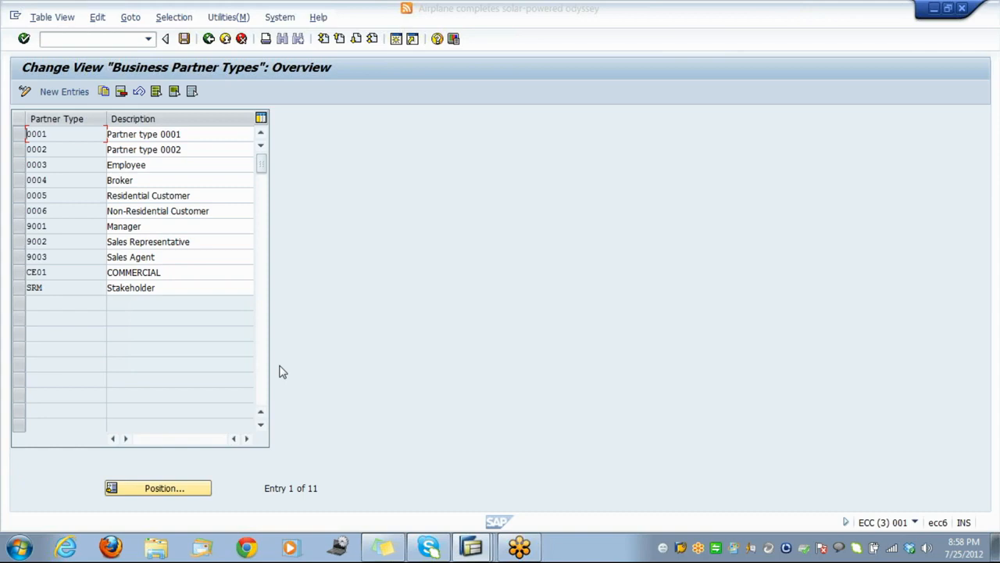
click(225, 44)
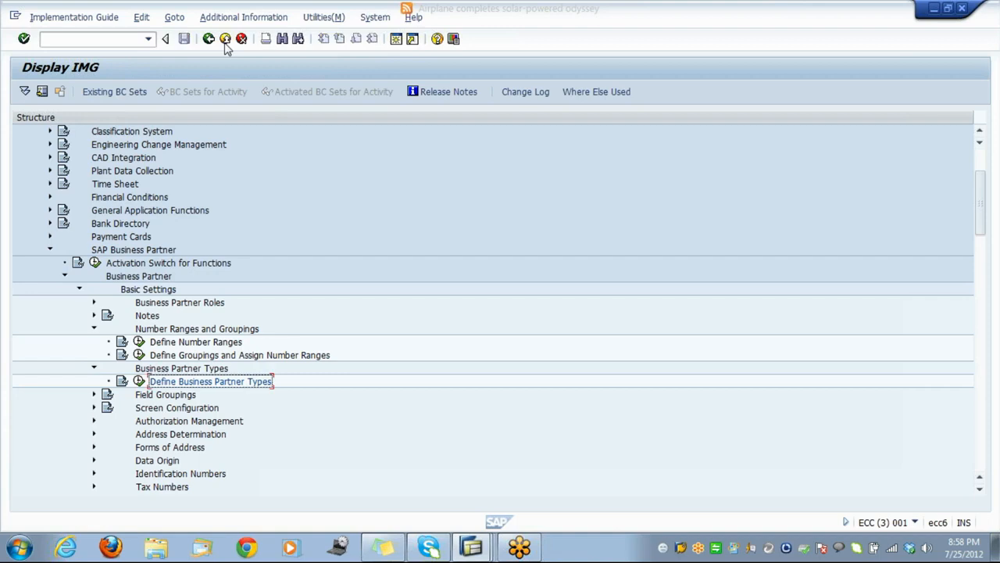
Collapse Business Partner Types and Number Ranges and Groupings in the IMG, and expand Field Groupings
key(Up)
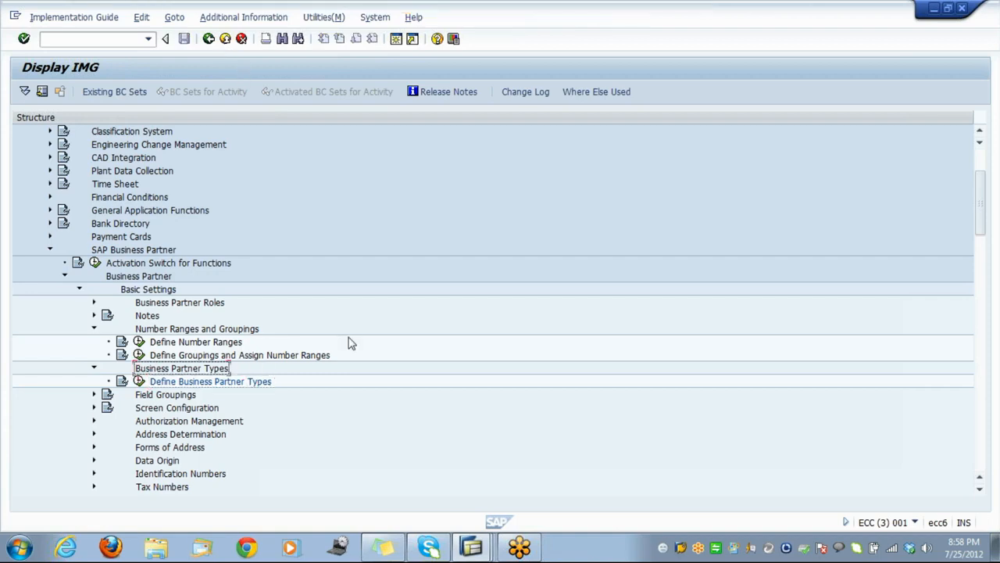
key(Left)
key(Up)
key(Up)
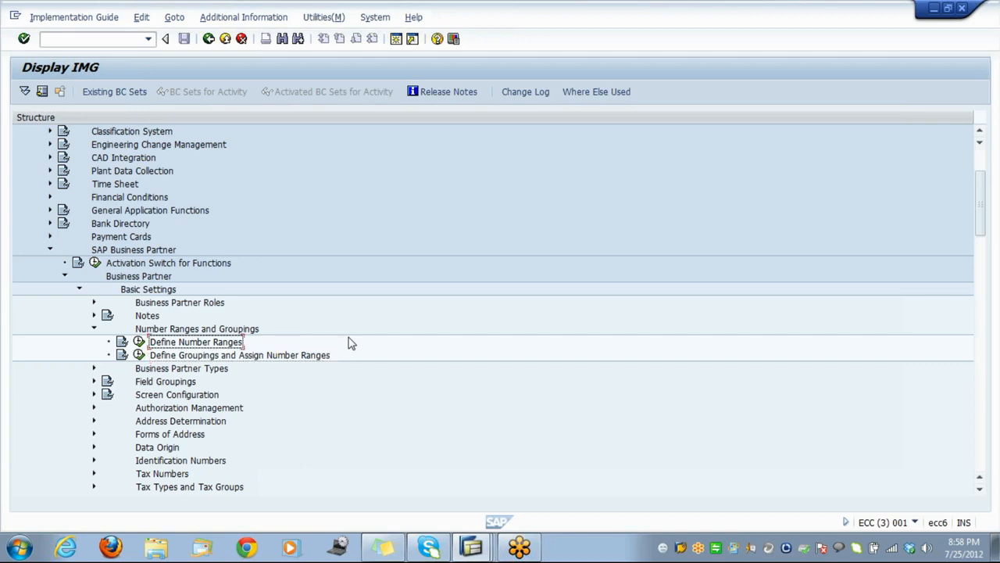
key(Up)
key(Left)
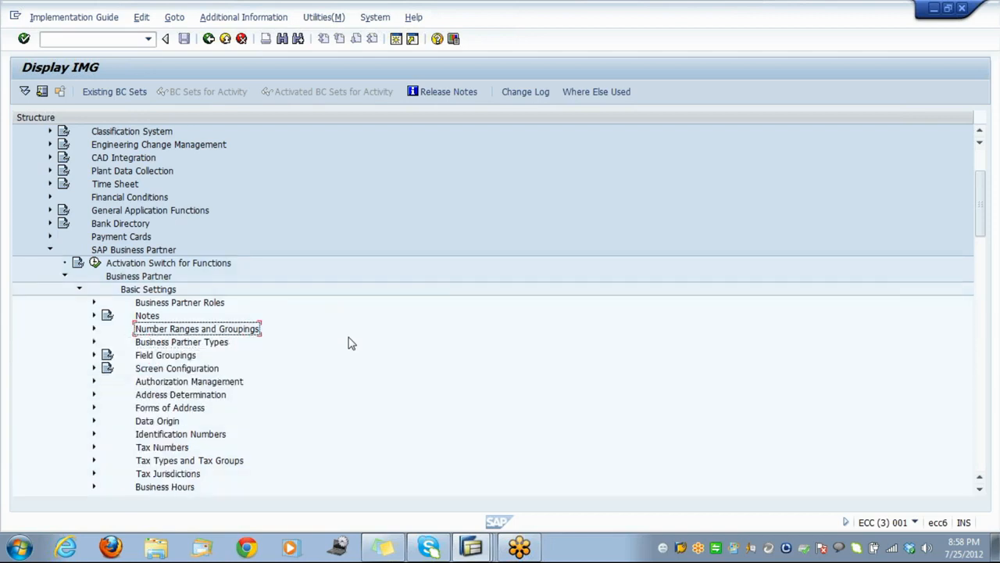
key(Down)
key(Down)
key(Right)
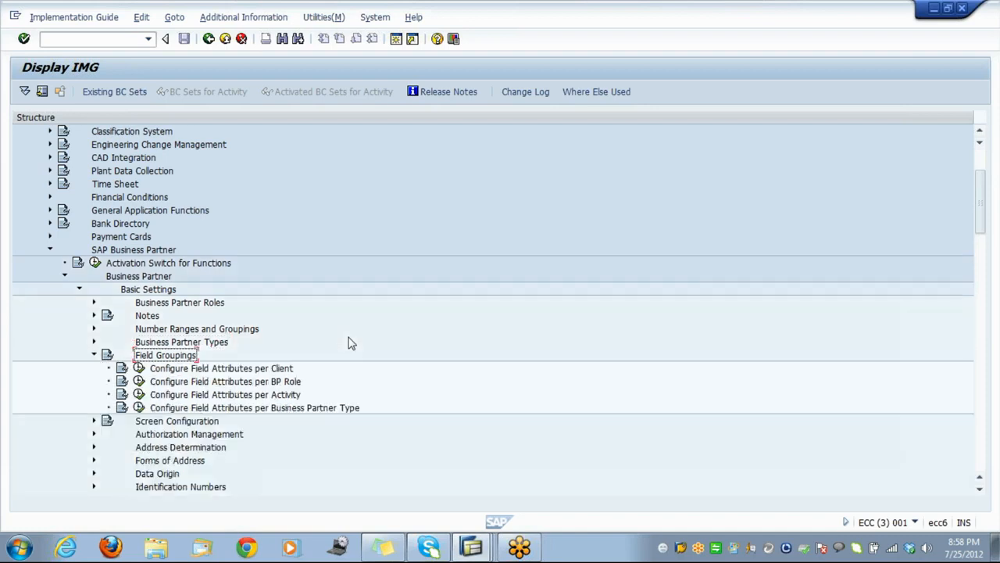
Run Configure Field Attributes per BP Role and position the role list at PSSP01
key(Down)
key(Down)
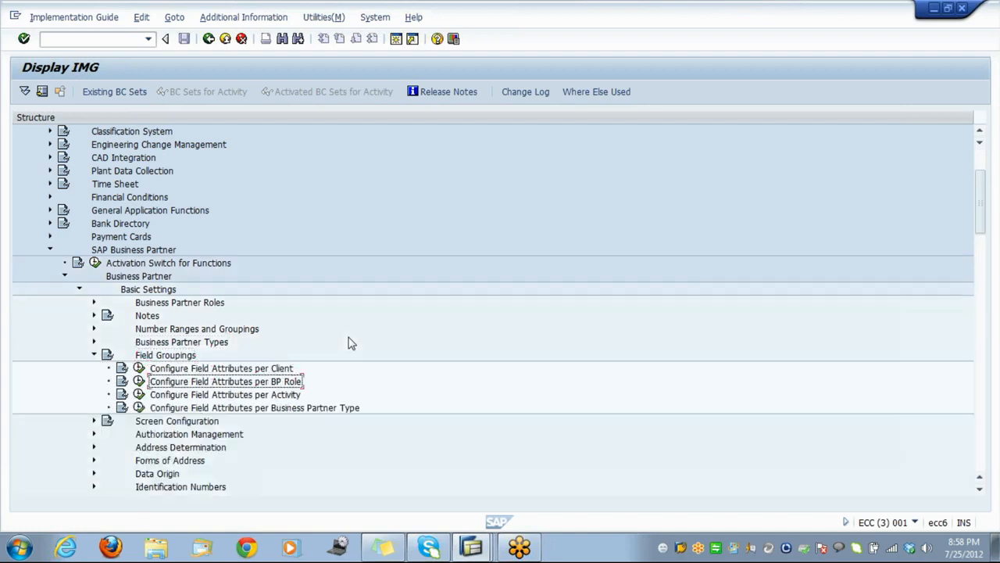
key(Left)
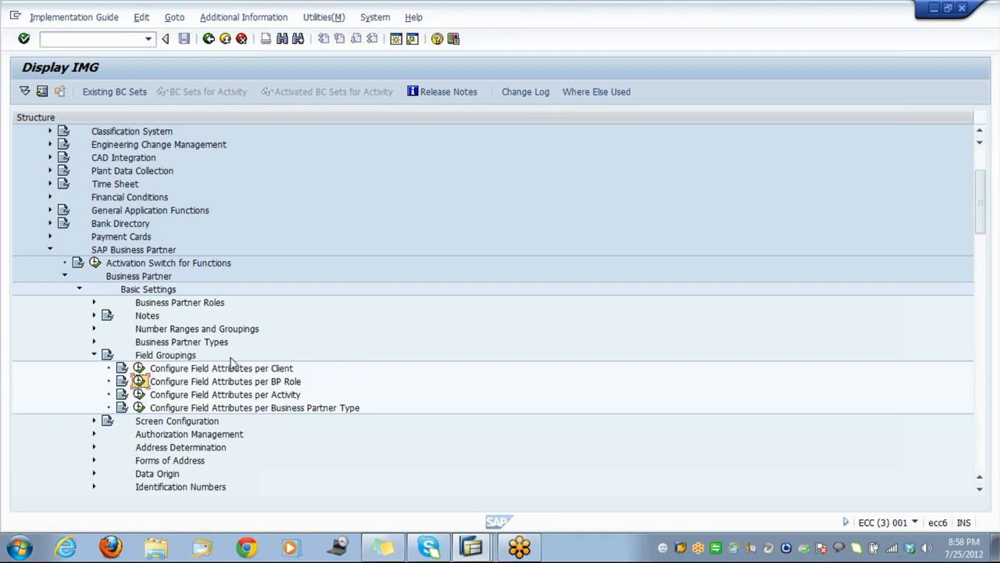
click(139, 381)
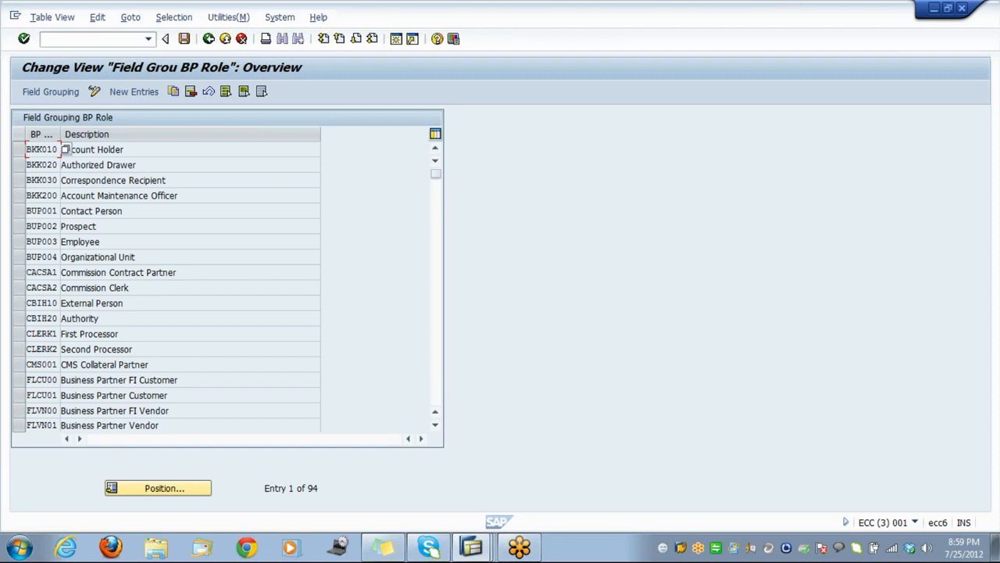
click(164, 489)
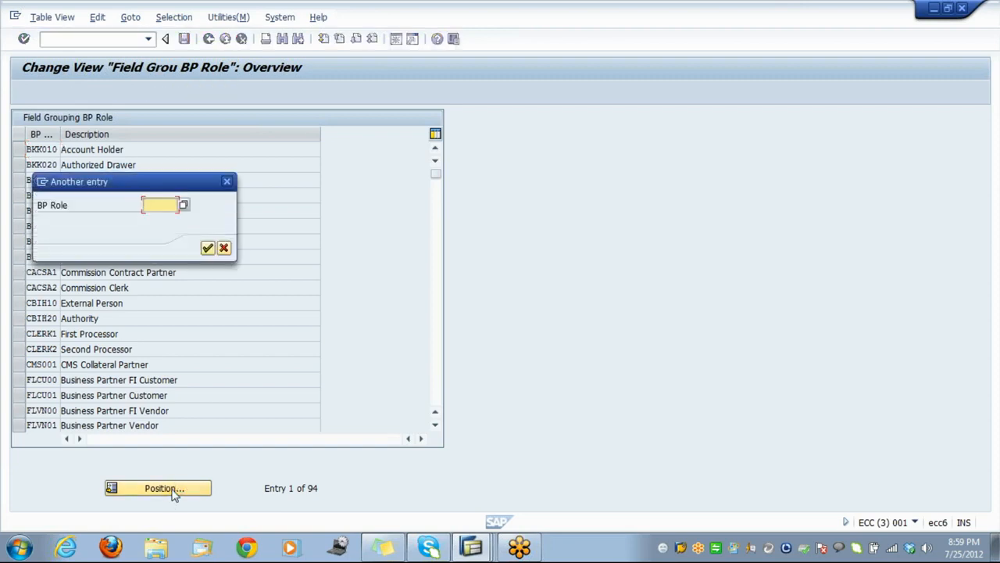
text(pssp01)
key(Return)
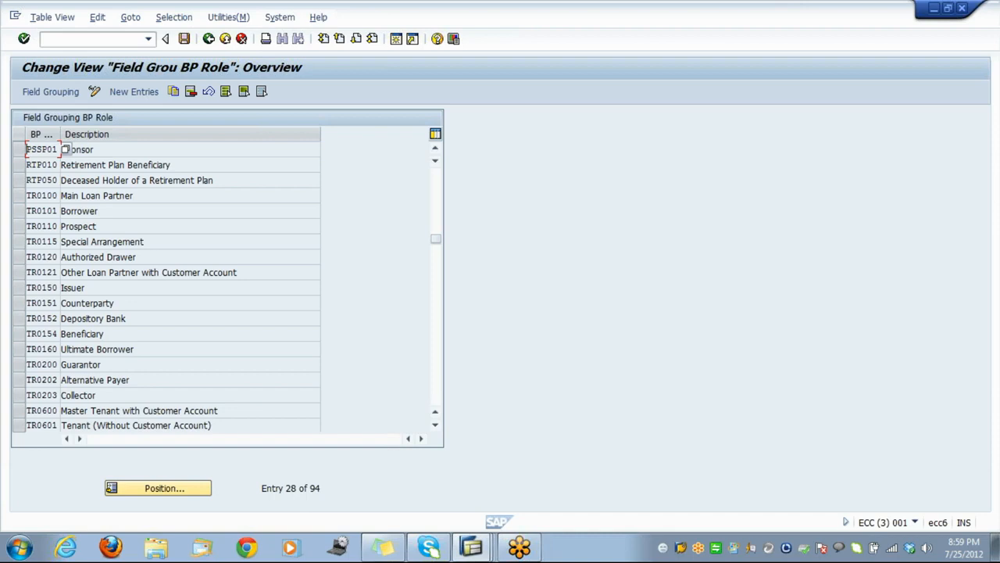
Look up the BP role MKK in the field grouping list and return to the start of the list
click(436, 196)
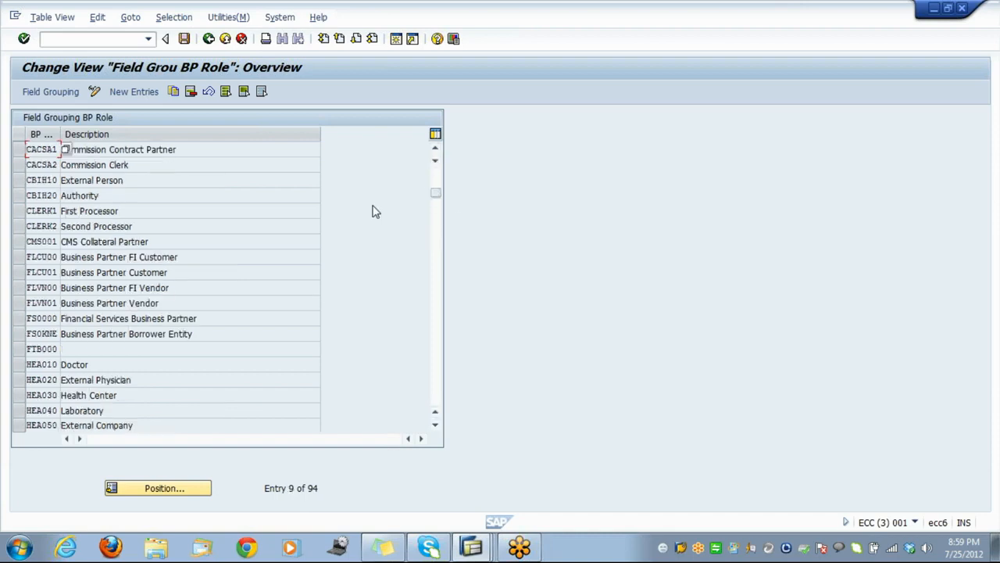
click(167, 488)
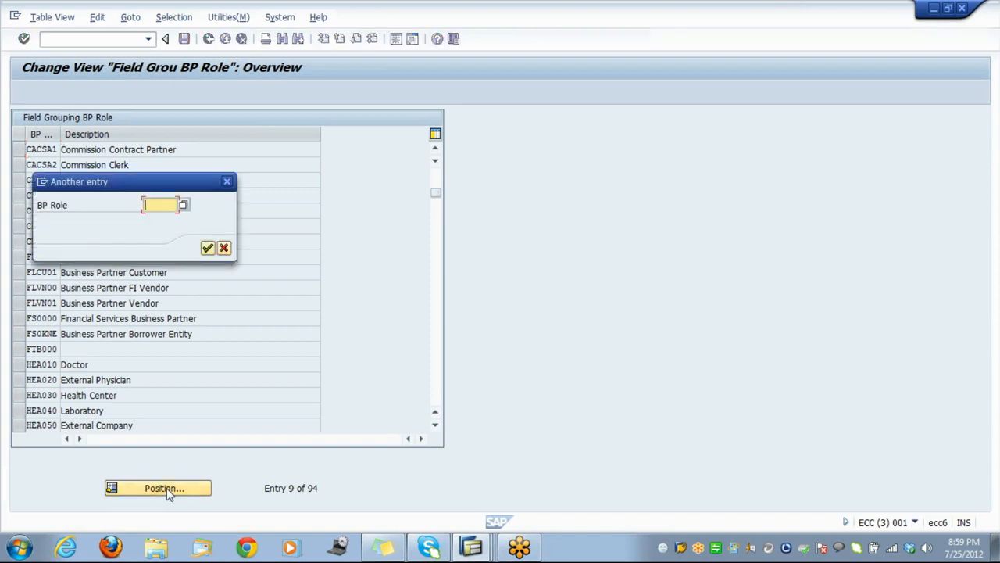
text(mkk)
key(Return)
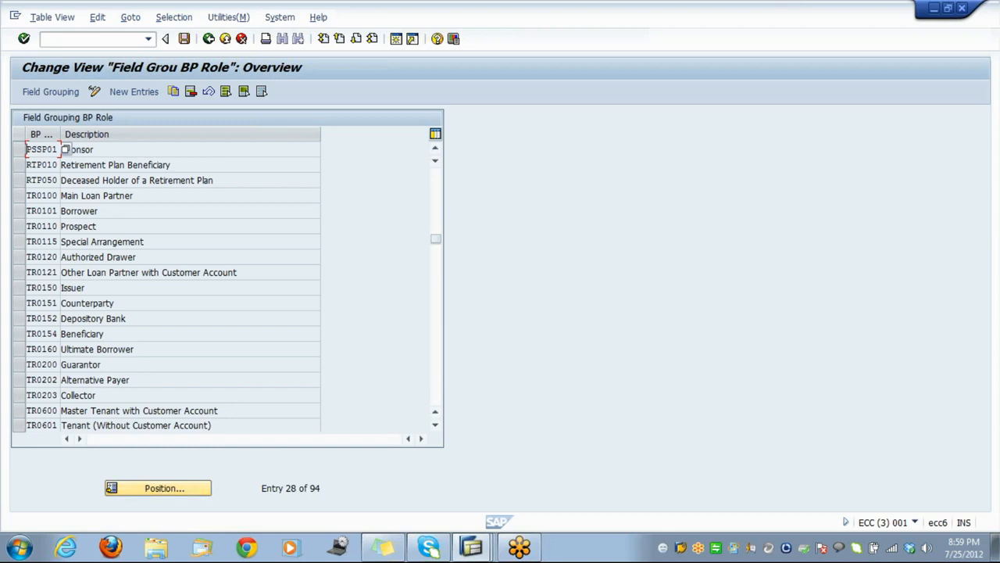
key(Tab)
drag(436, 238, 437, 174)
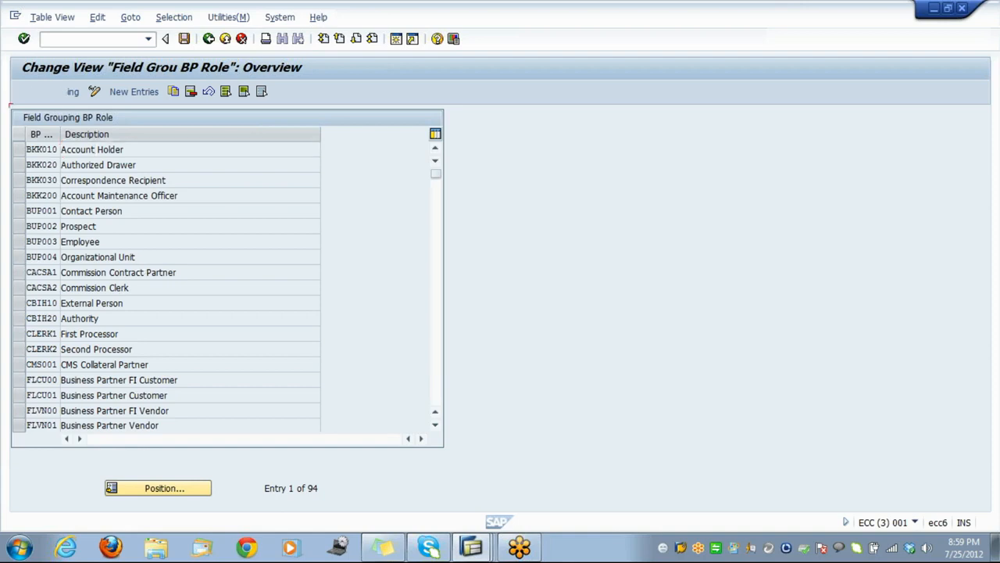
scroll(143, 268, down, 1)
scroll(166, 286, up, 1)
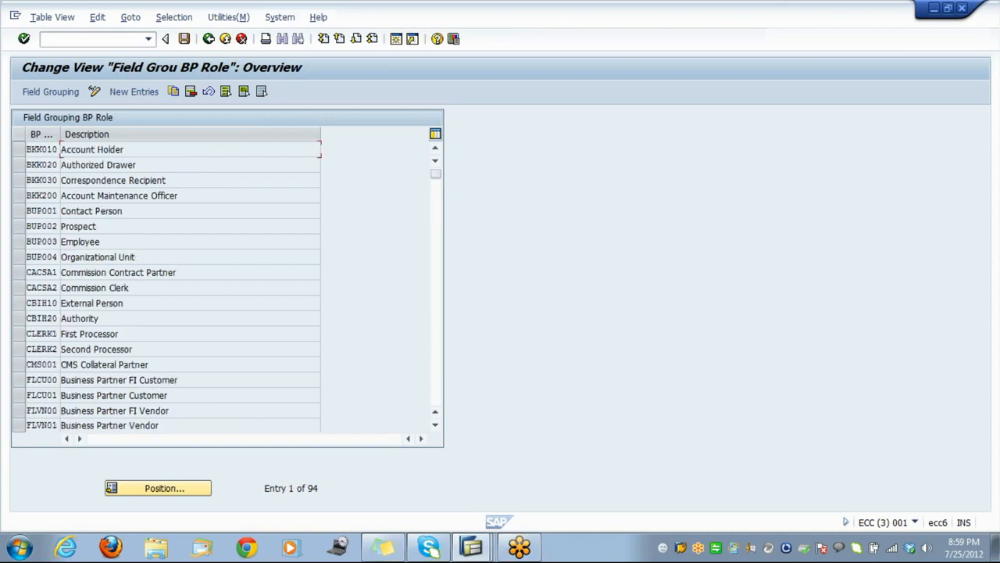
Look through the entire BP role list for the contract partner role, from the Commission Contract Partner entry onward, and return to the first entry
drag(177, 272, 114, 272)
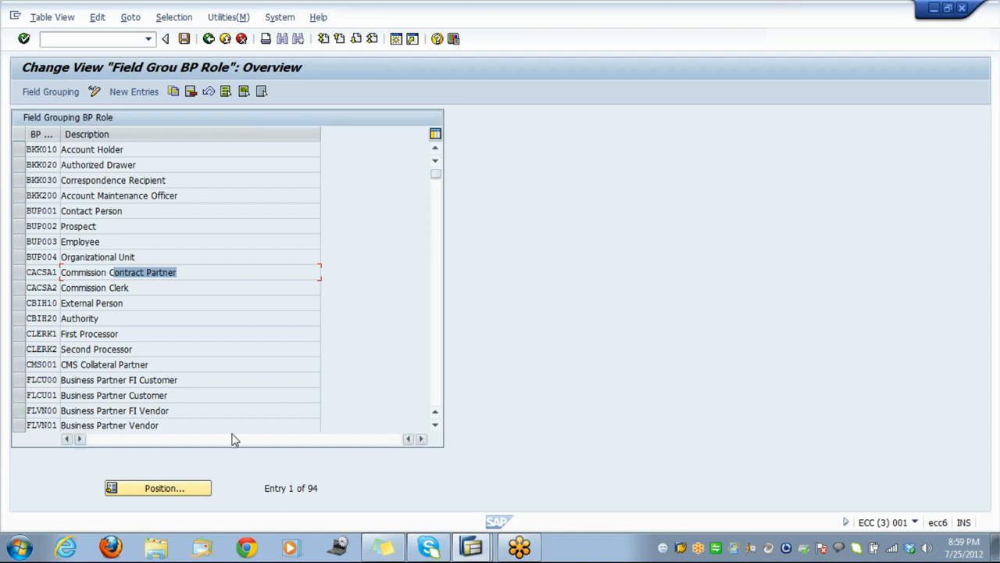
click(436, 407)
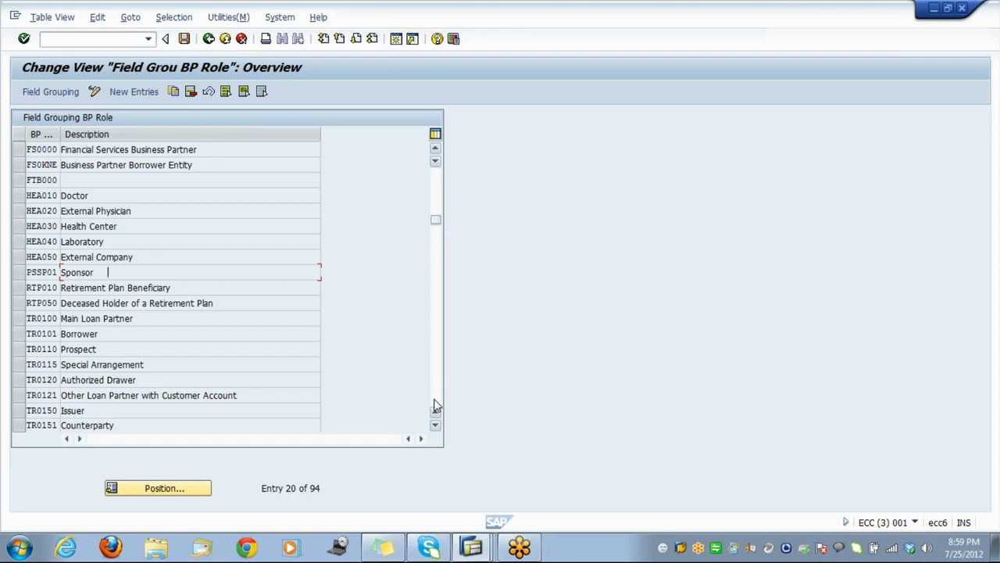
click(436, 406)
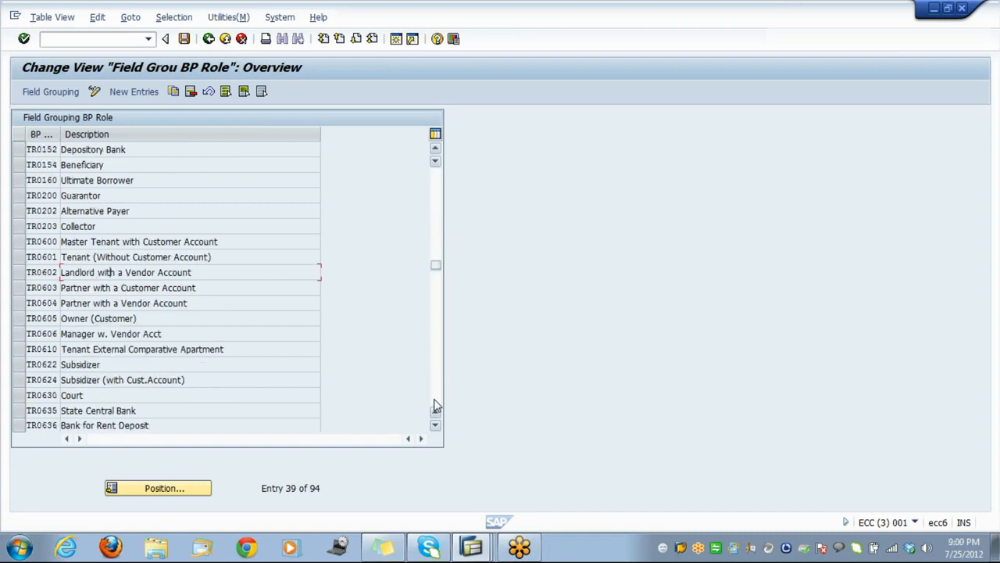
click(436, 406)
click(436, 406)
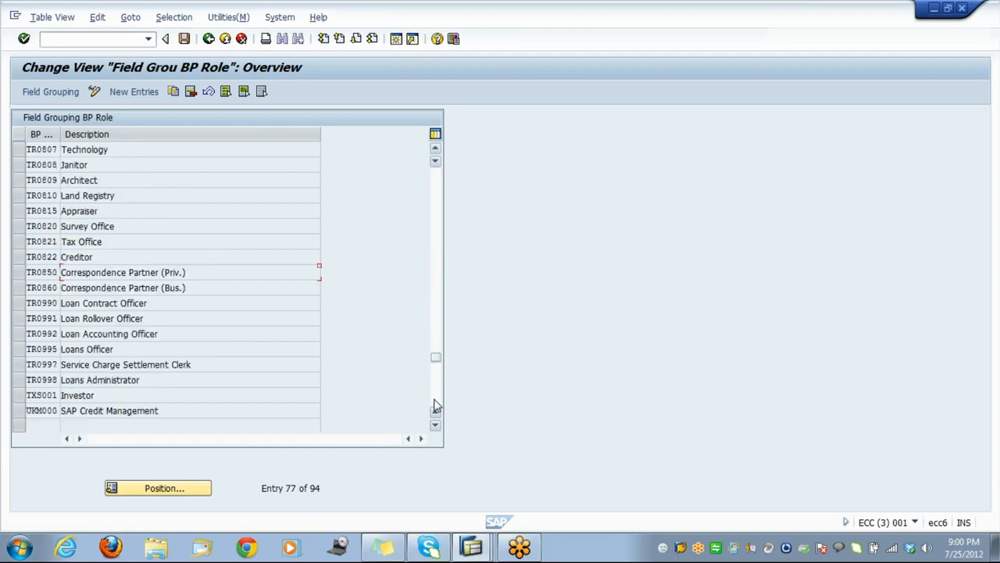
click(436, 407)
click(436, 181)
click(436, 181)
click(436, 181)
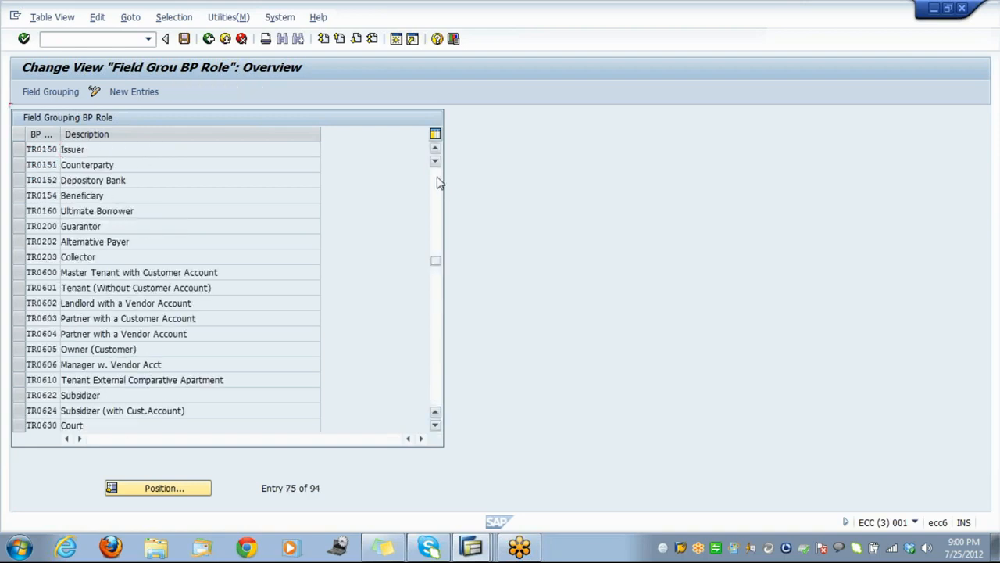
click(436, 181)
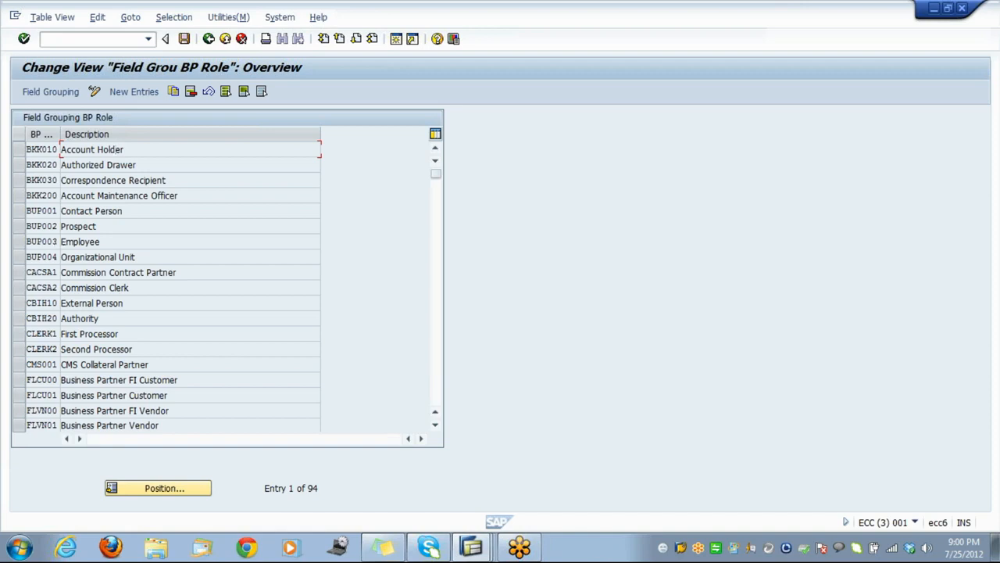
Open the Contact Person role's field grouping, examine the field attributes for Addresses and Business Hours, and return to the IMG
double_click(91, 212)
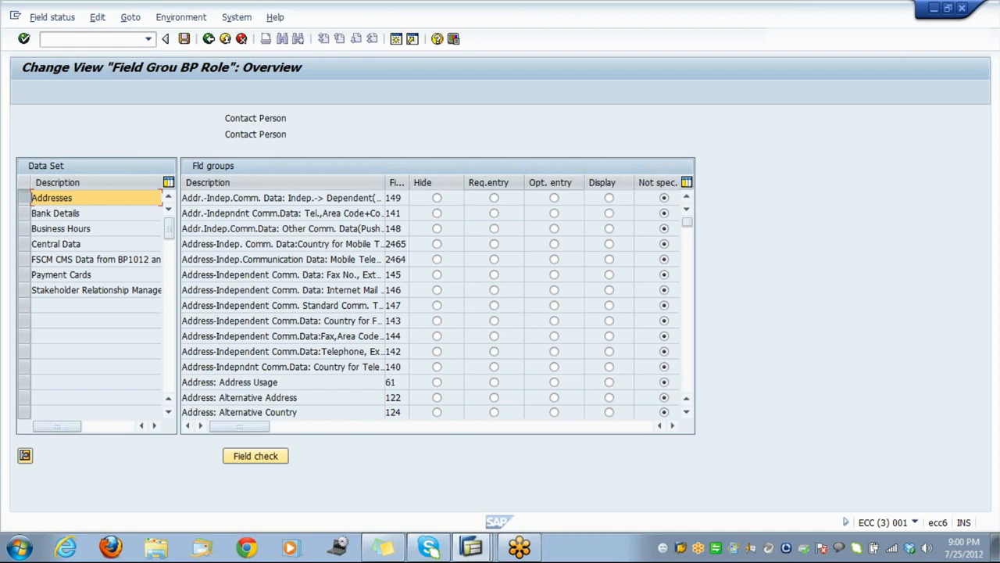
click(64, 229)
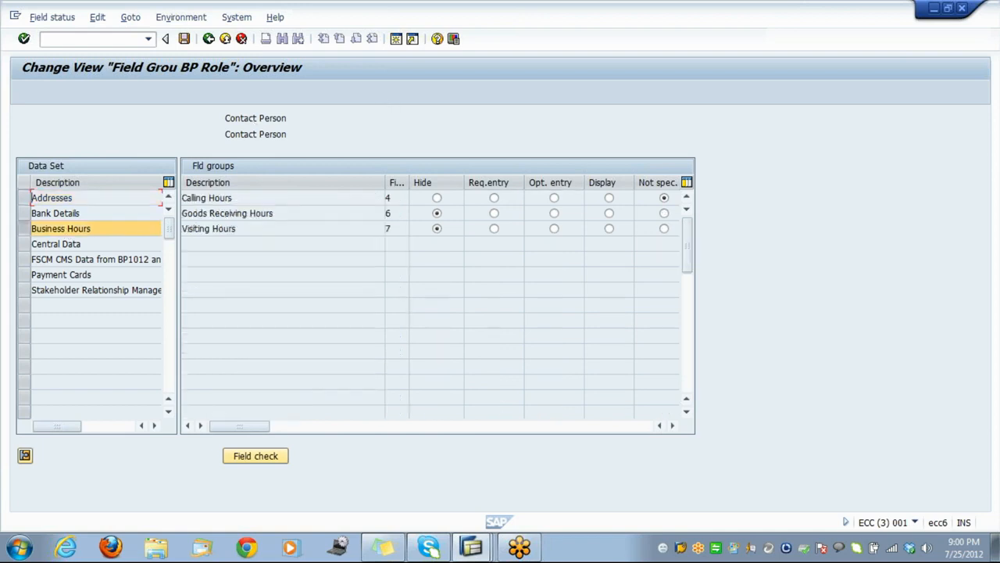
click(209, 39)
click(209, 39)
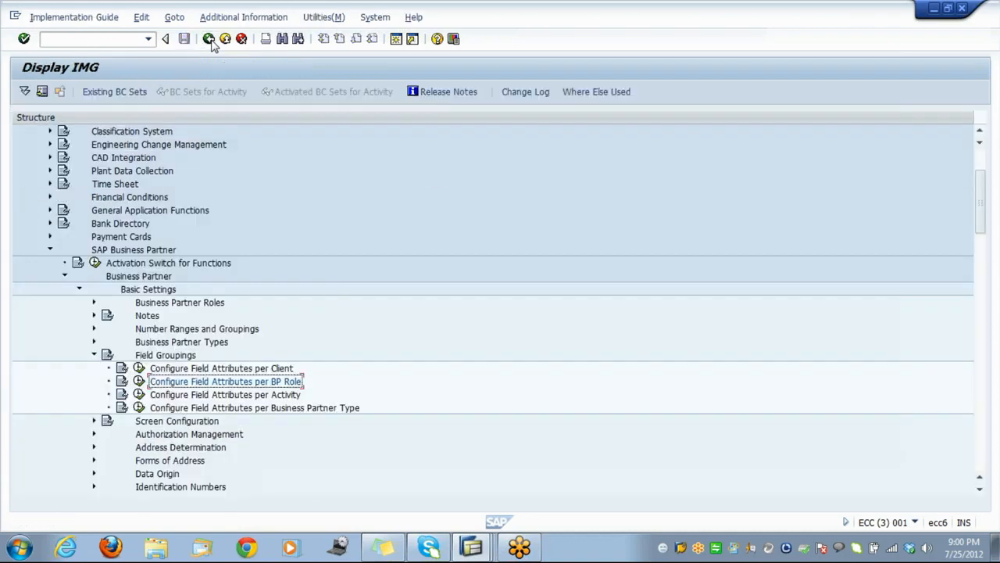
Collapse Field Groupings and expand Identification Numbers under the business partner Basic Settings in the IMG
click(182, 356)
double_click(182, 356)
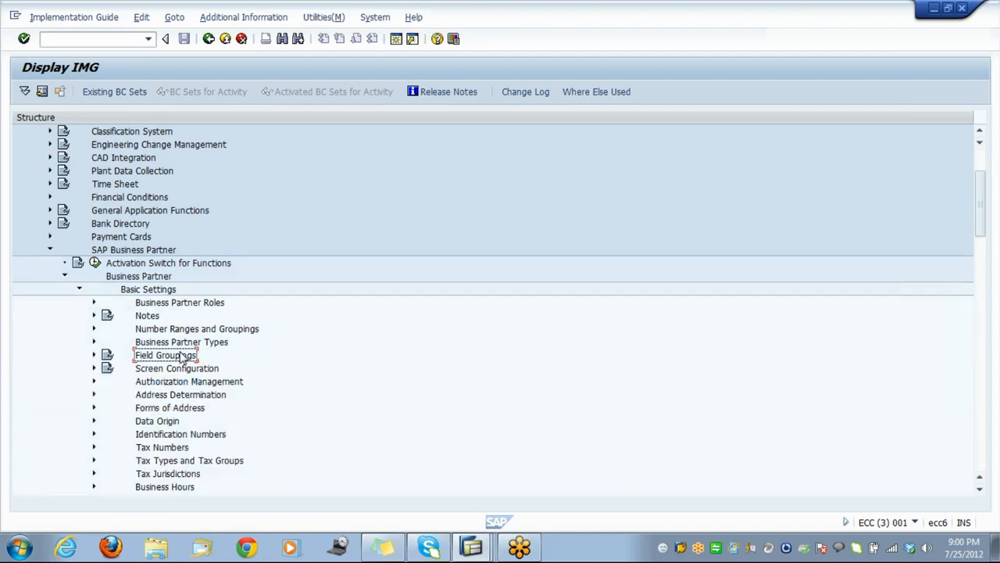
key(Down)
key(Down)
key(Down)
key(Down)
key(Down)
key(Down)
key(Down)
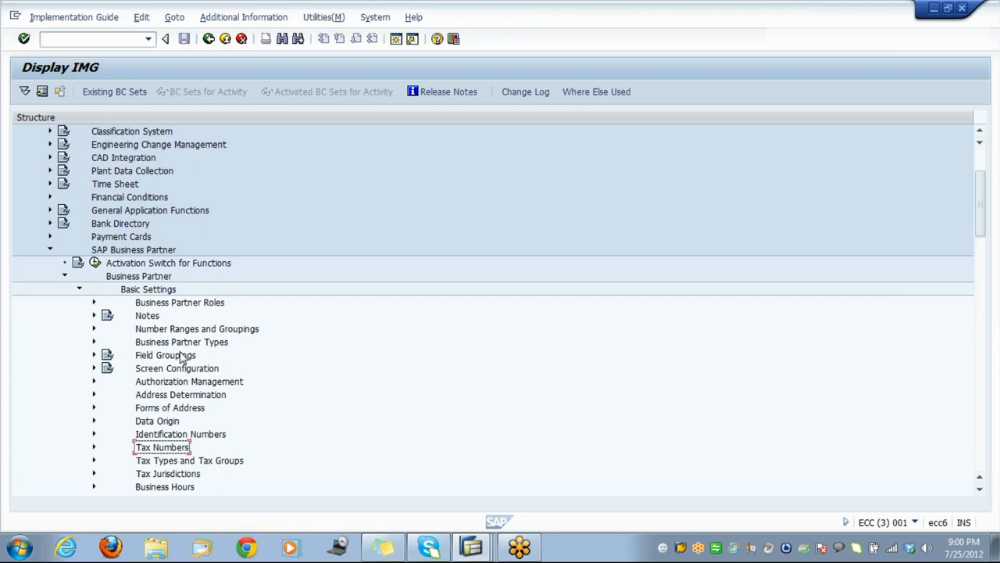
key(Up)
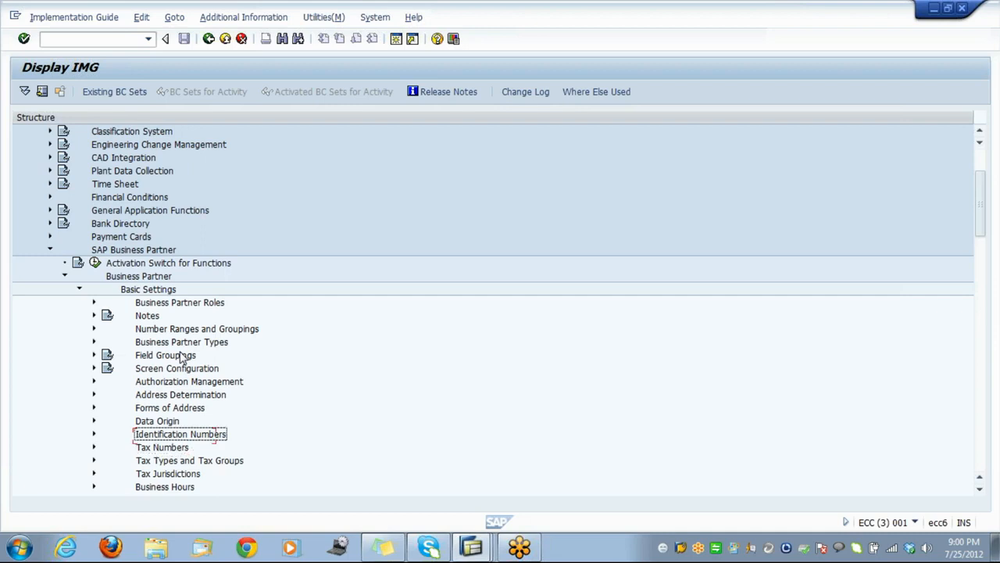
key(Right)
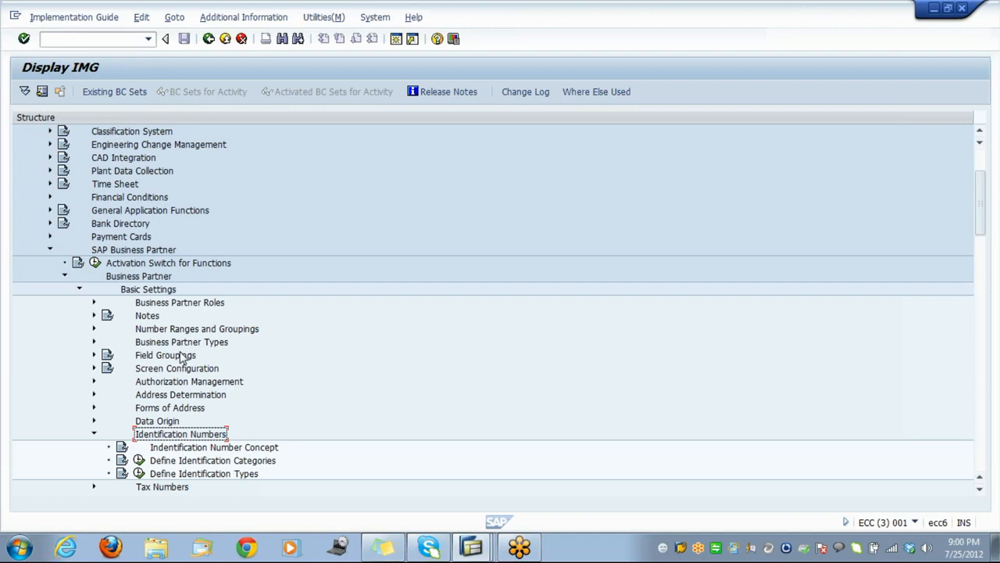
Run Define Identification Types and examine the existing ID Card and Passport entries
click(139, 474)
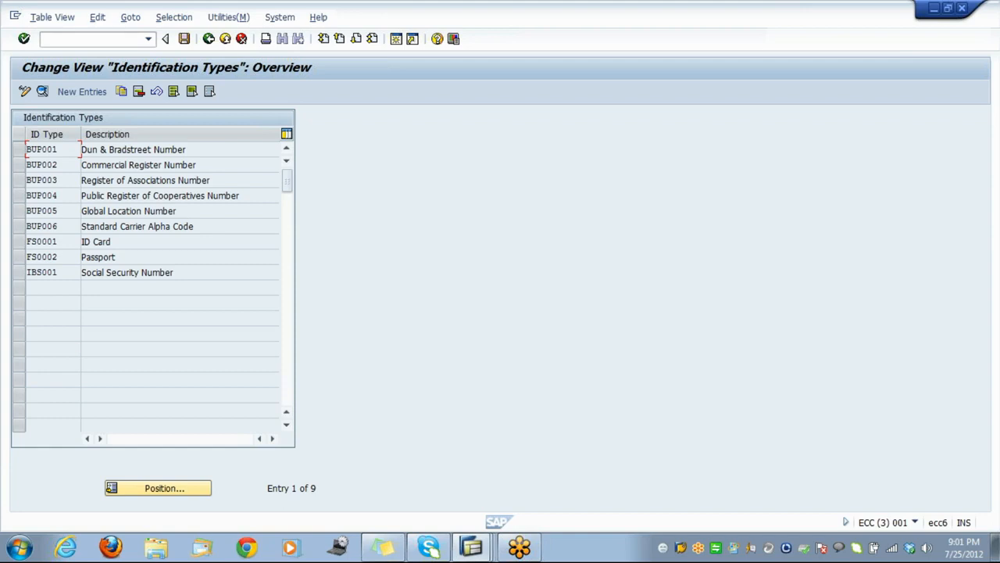
drag(112, 241, 25, 241)
drag(116, 257, 82, 257)
Create a new identification type PAN with the description "pan card", relevant for Persons
click(90, 96)
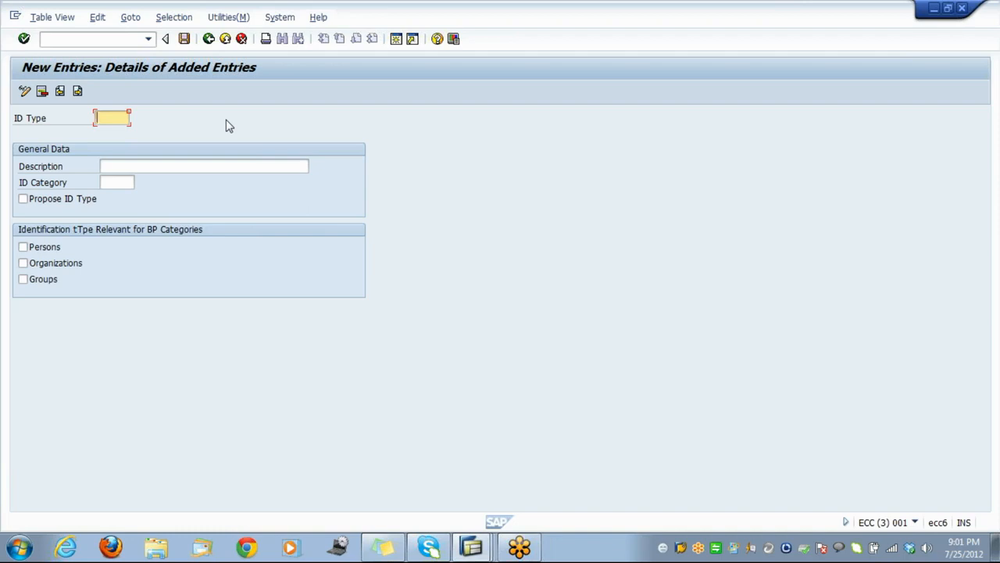
text(pan)
click(173, 166)
text(pan)
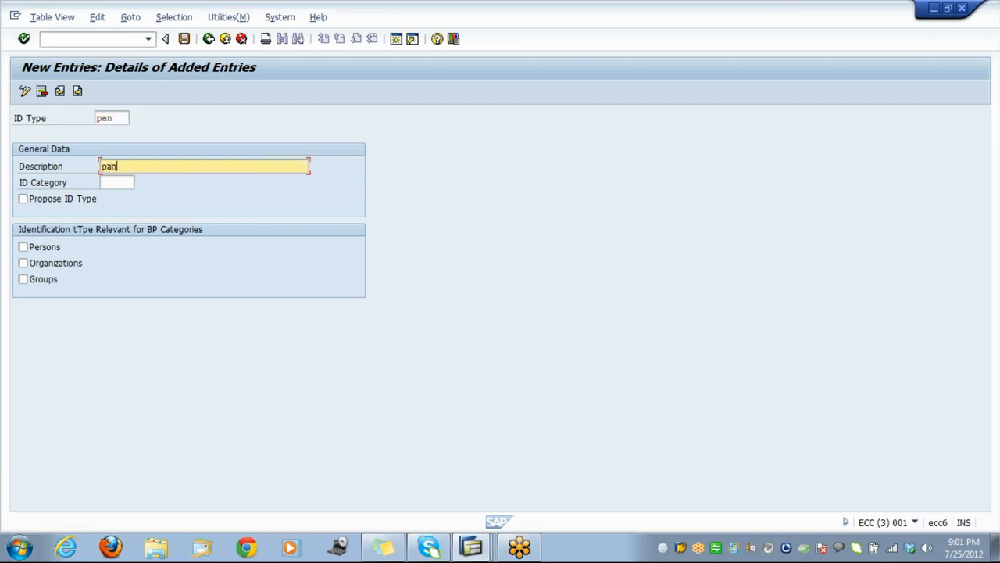
text( card)
click(32, 249)
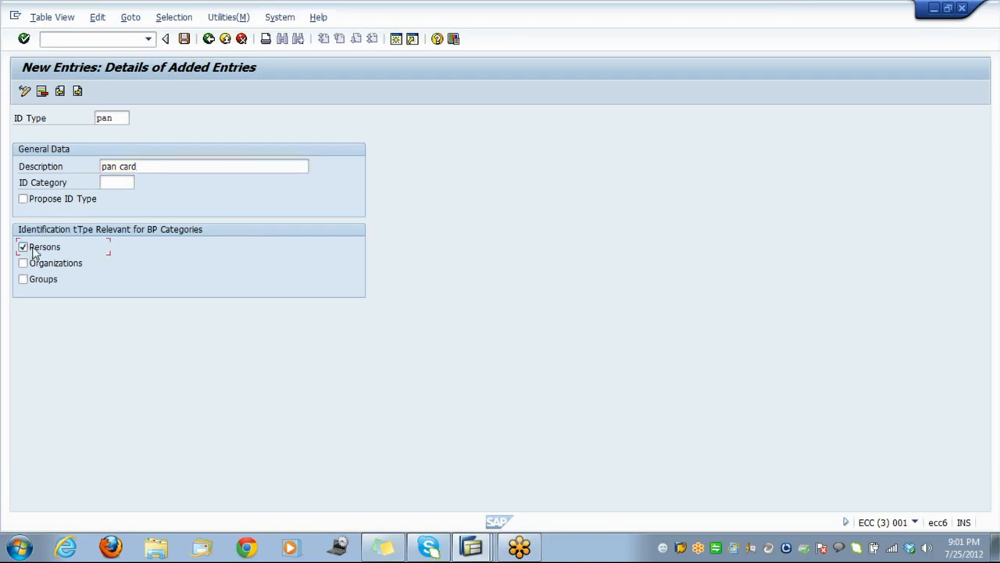
key(Return)
Save the new identification type to customizing request ECCK900021 and return to the IMG
click(183, 39)
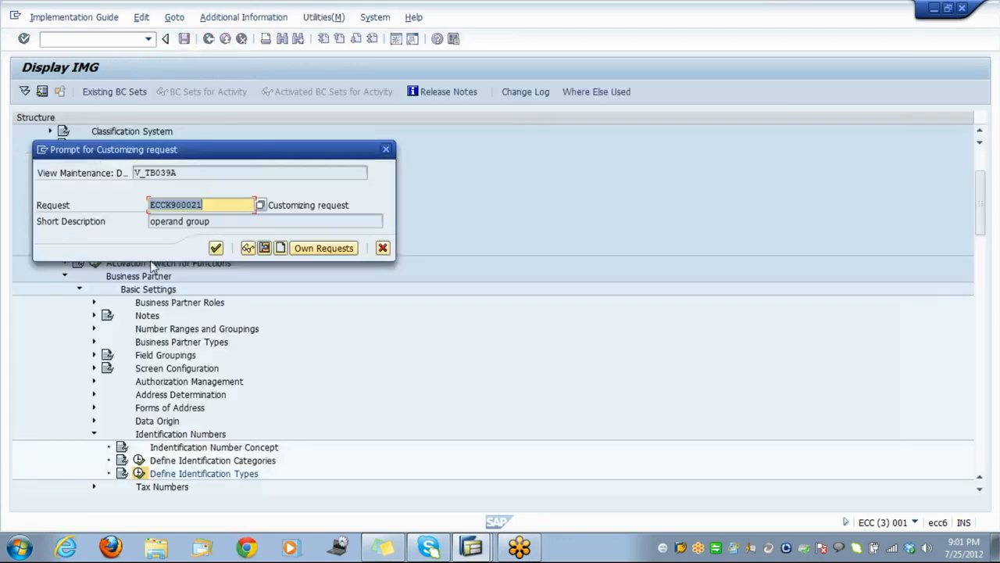
click(216, 248)
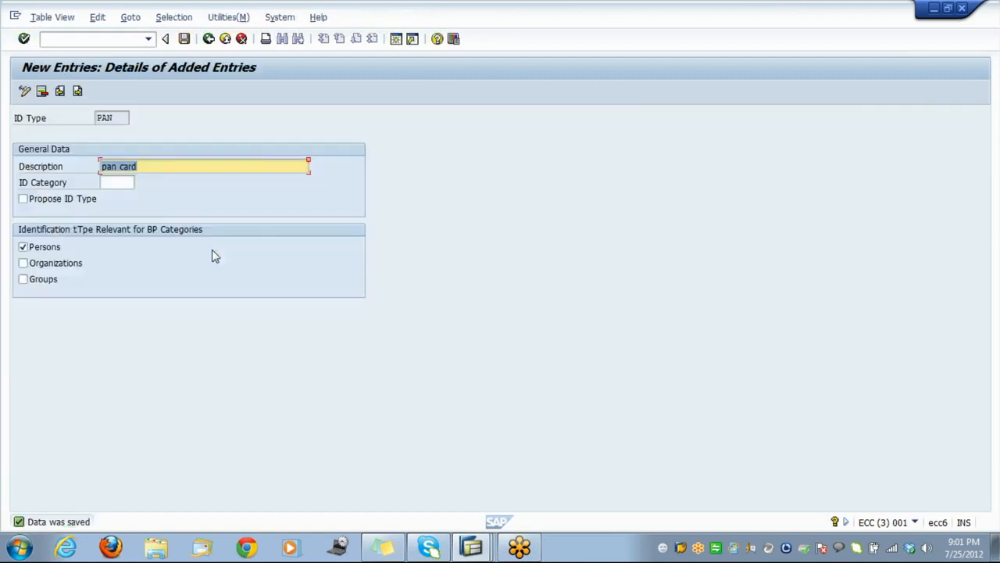
click(186, 39)
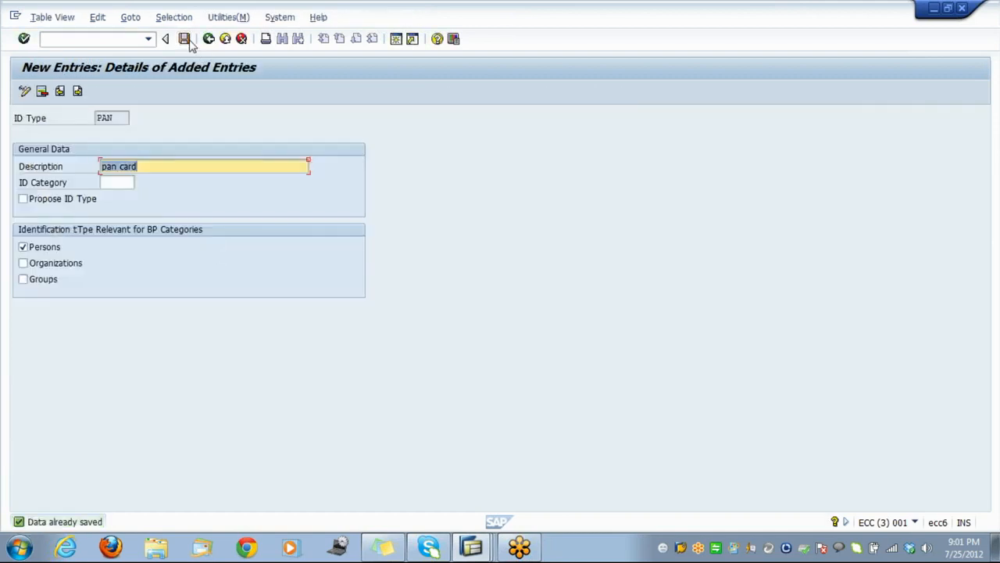
click(225, 39)
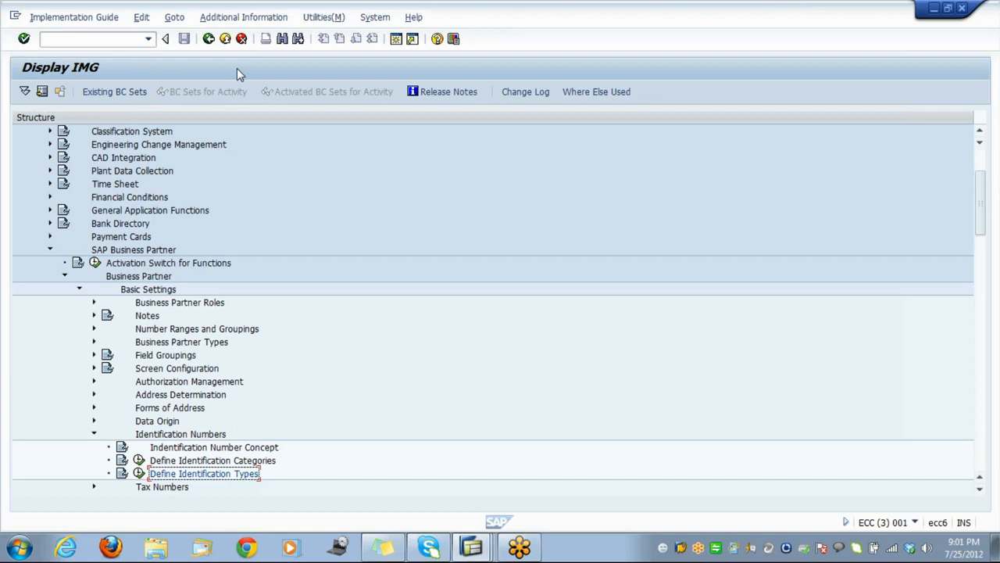
Collapse the Identification Numbers and Basic Settings nodes under Business Partner
key(Up)
key(Up)
key(Up)
key(Up)
key(Down)
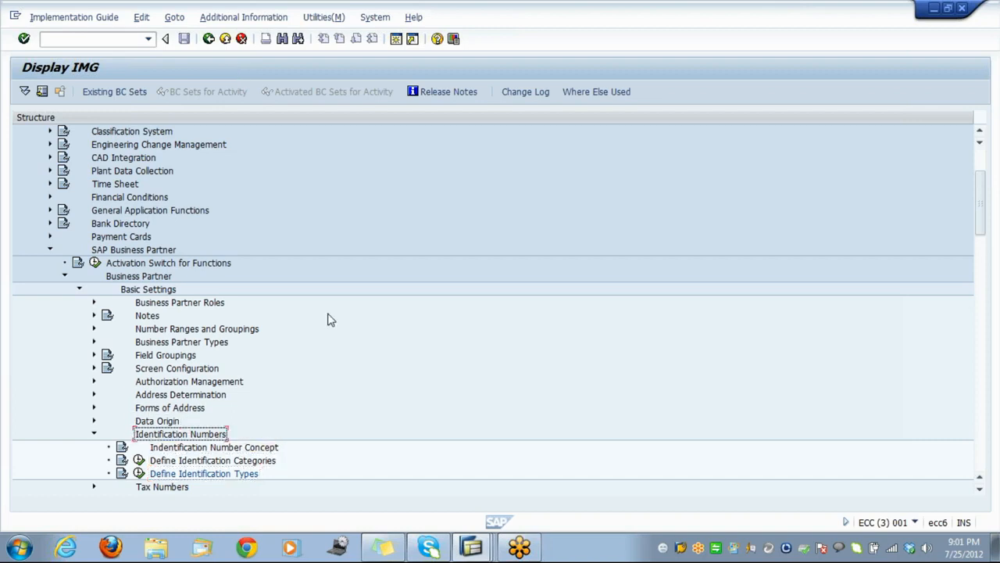
key(Left)
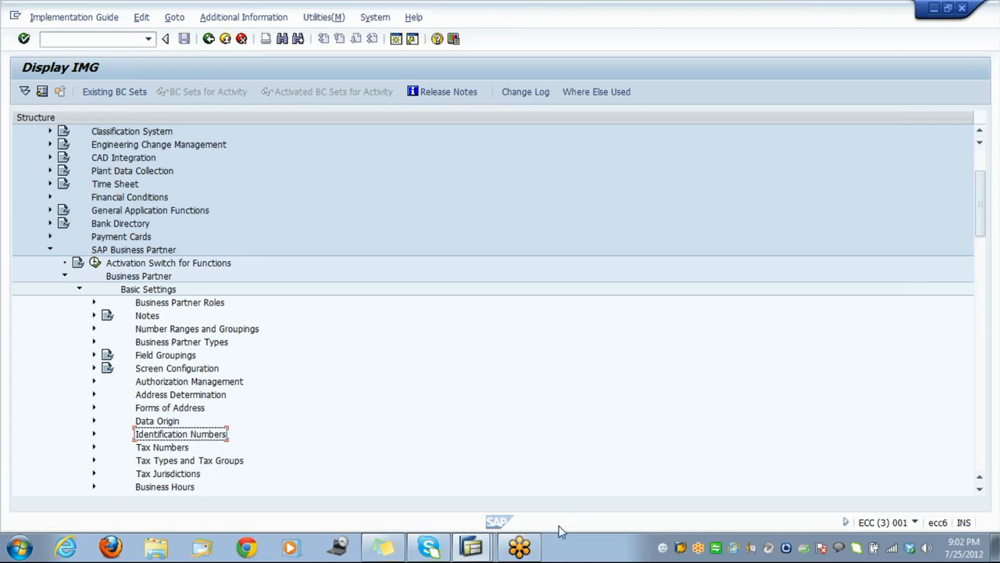
mouse_move(484, 551)
click(174, 290)
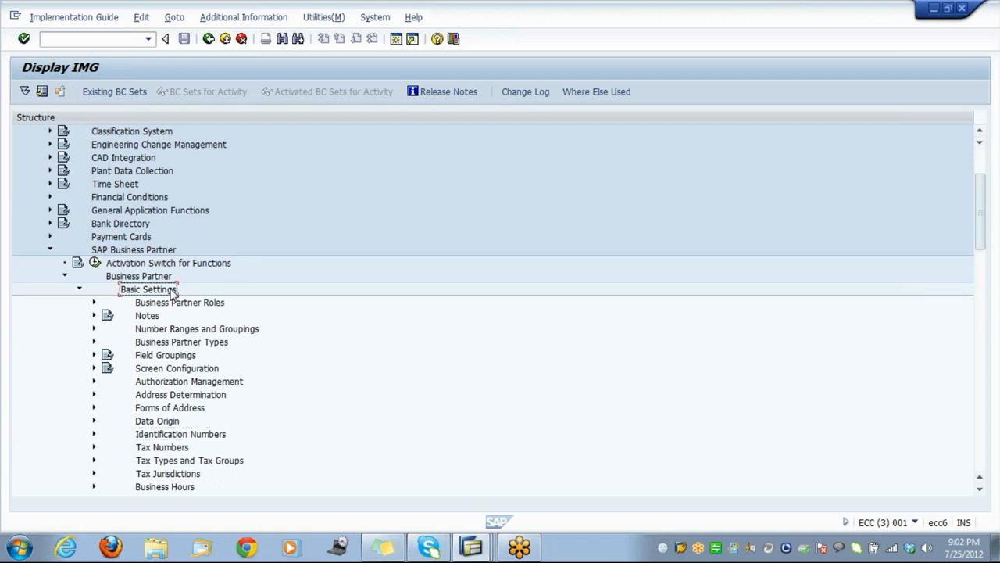
double_click(174, 291)
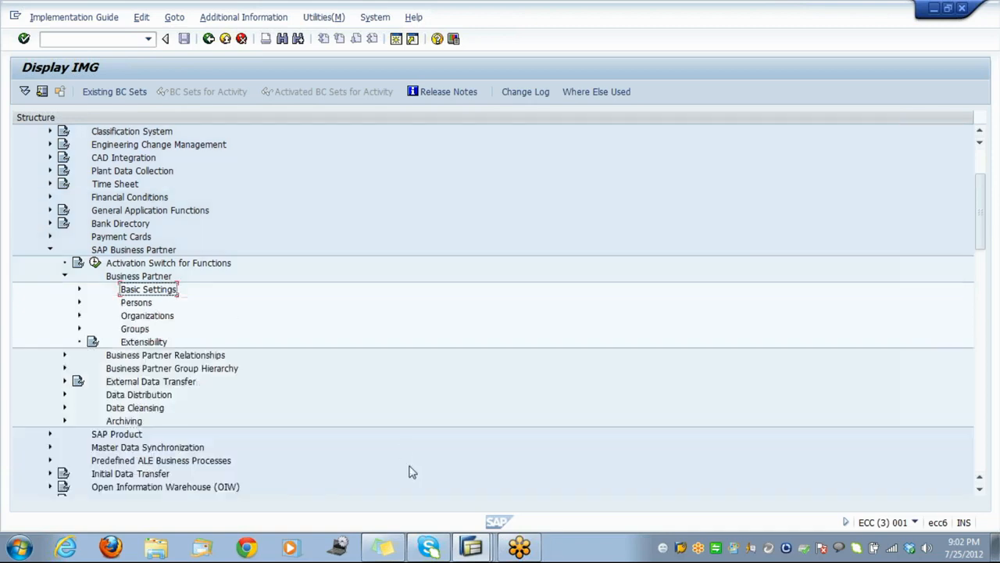
Switch to the Create Person session and restart transaction FPP1, creating the business partner as a Person
click(472, 547)
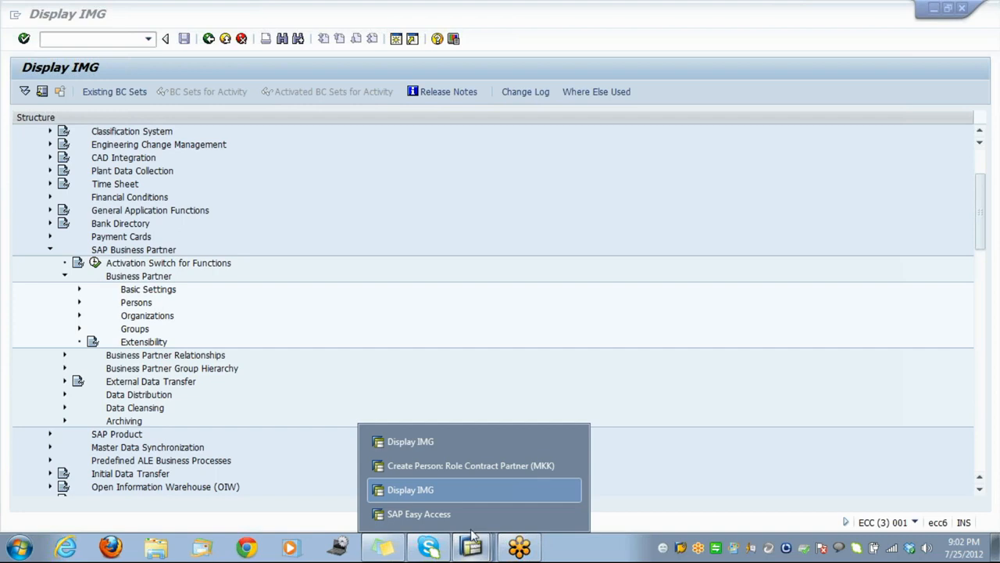
click(473, 480)
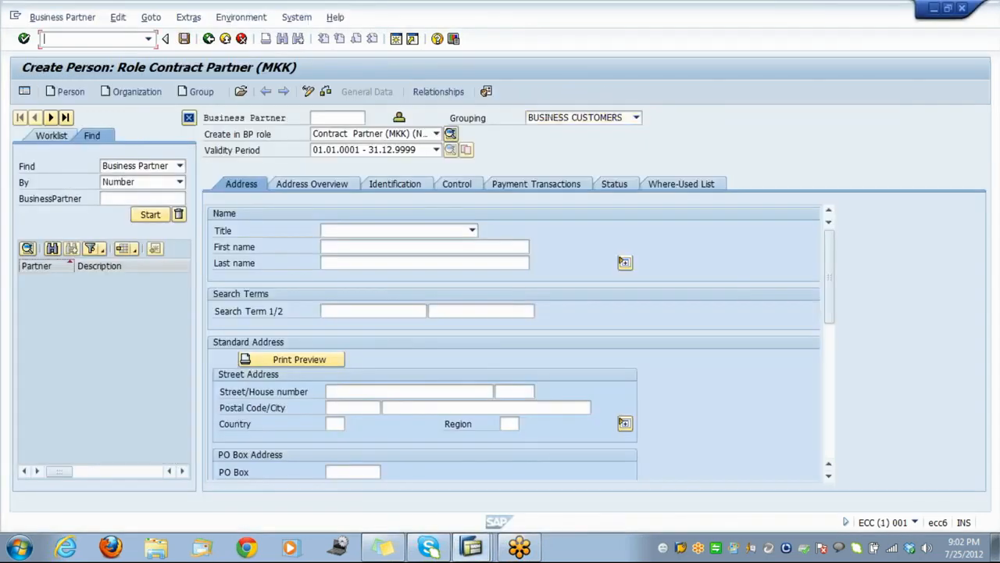
text(/nfpp1)
key(Return)
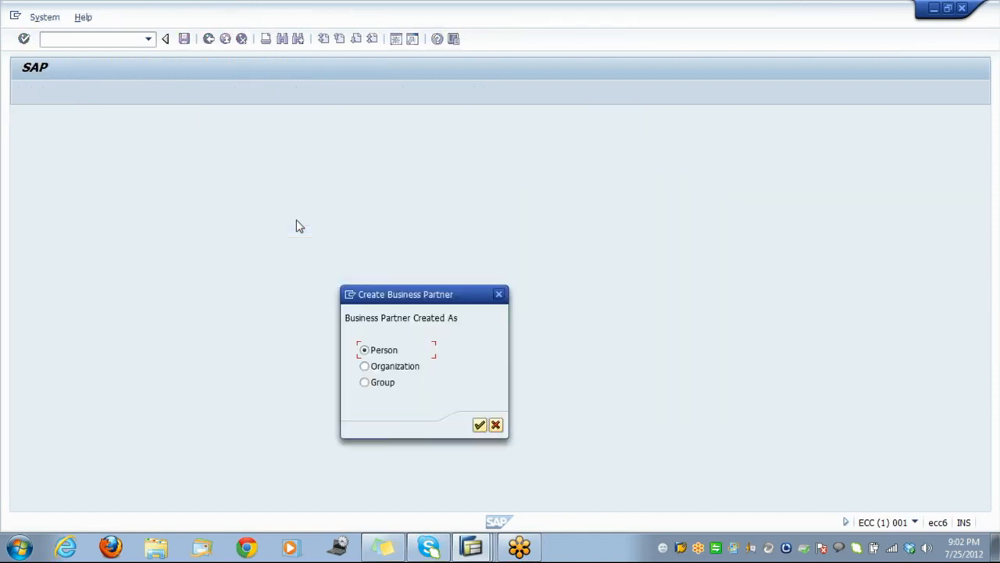
click(479, 425)
click(480, 425)
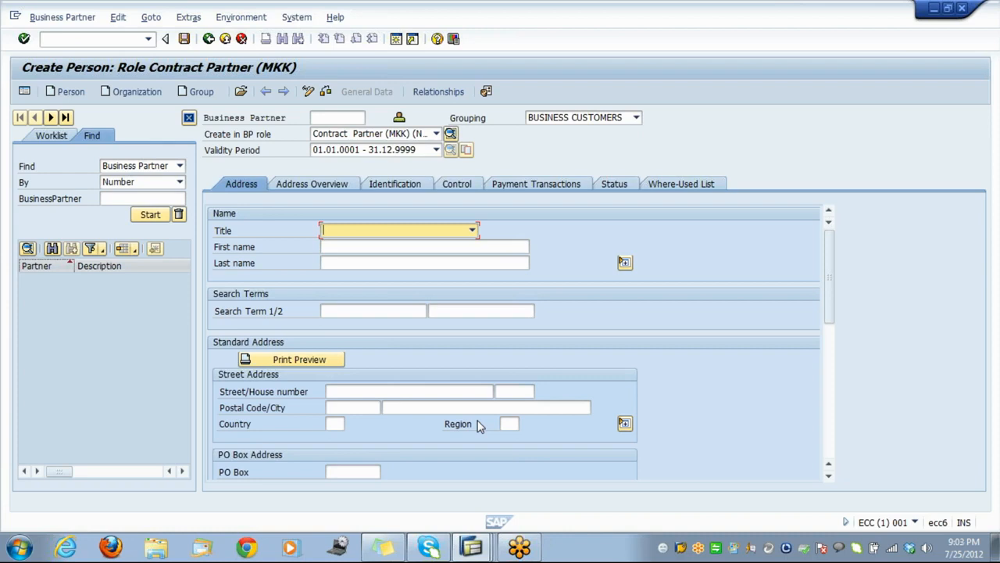
Clear the business partner's grouping by choosing the blank entry at the end of the list
click(564, 121)
scroll(641, 157, up, 1)
drag(640, 151, 635, 241)
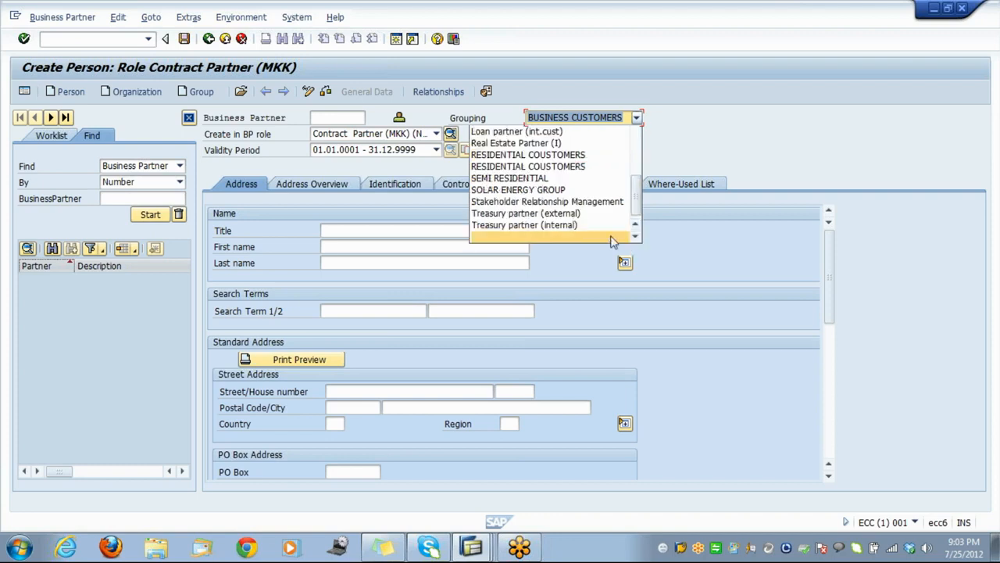
click(614, 238)
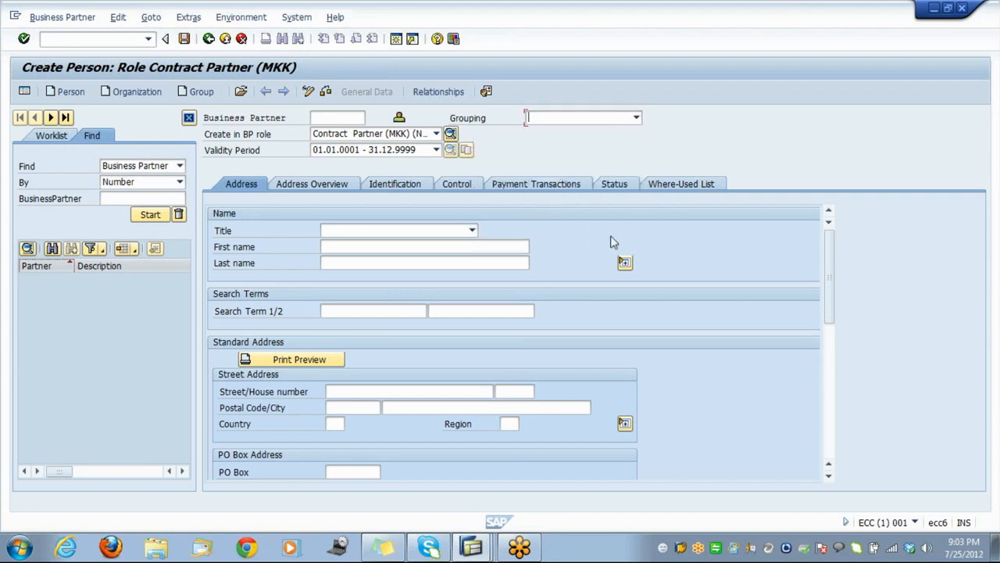
Set the person's title to Dr and enter the first name
click(441, 233)
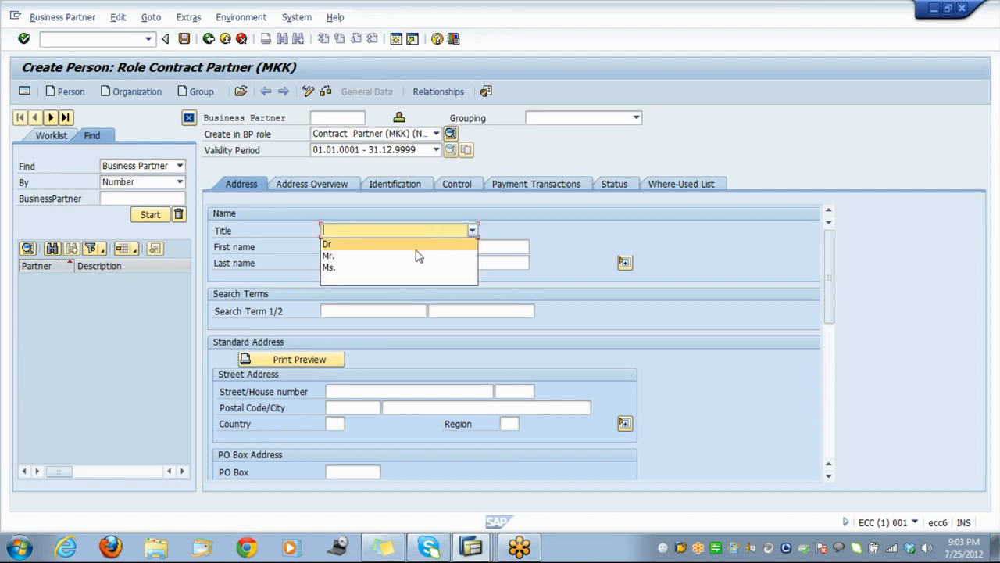
click(415, 247)
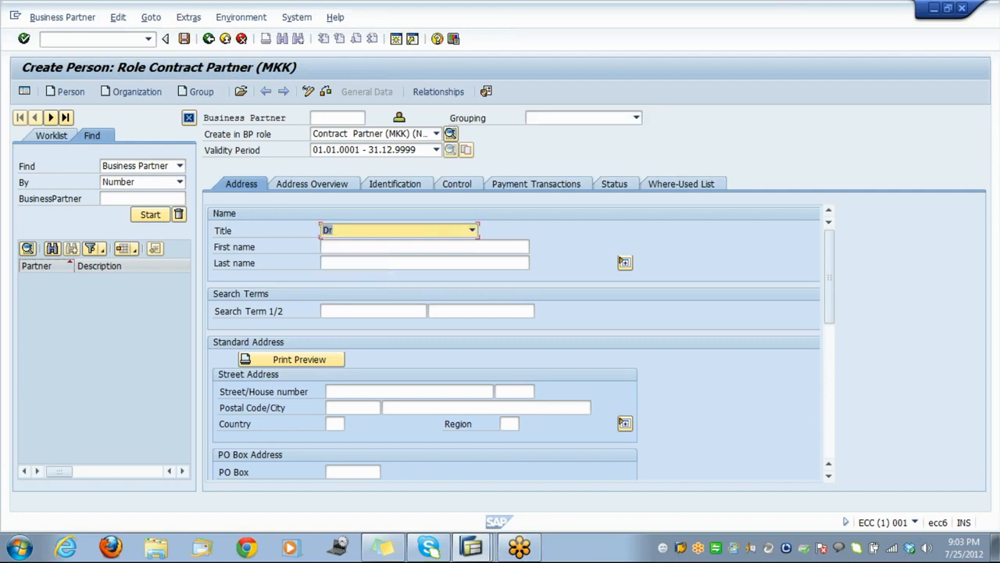
click(415, 247)
text(tata)
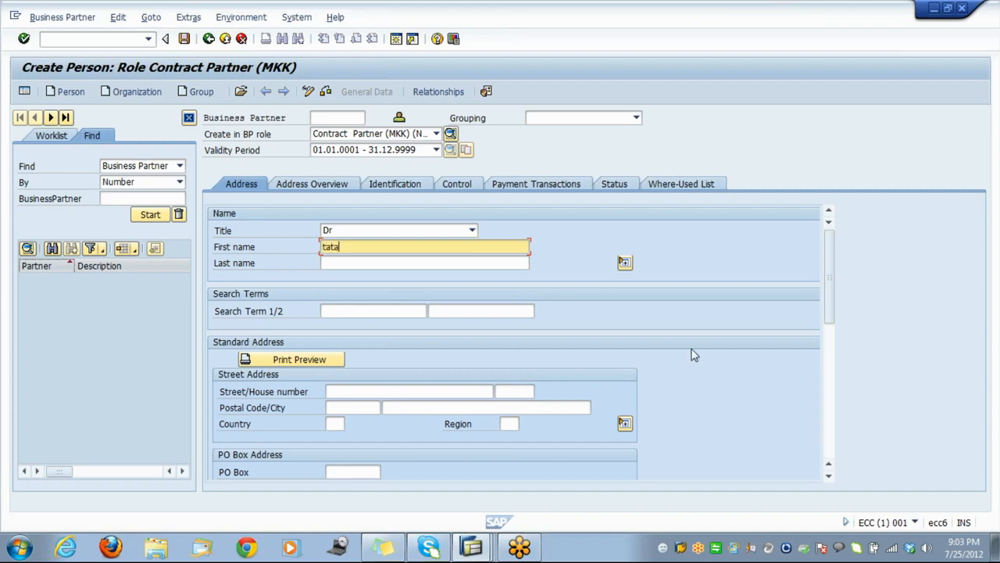
Fill in the standard address with the street and postal code, country IN and region 25
click(827, 297)
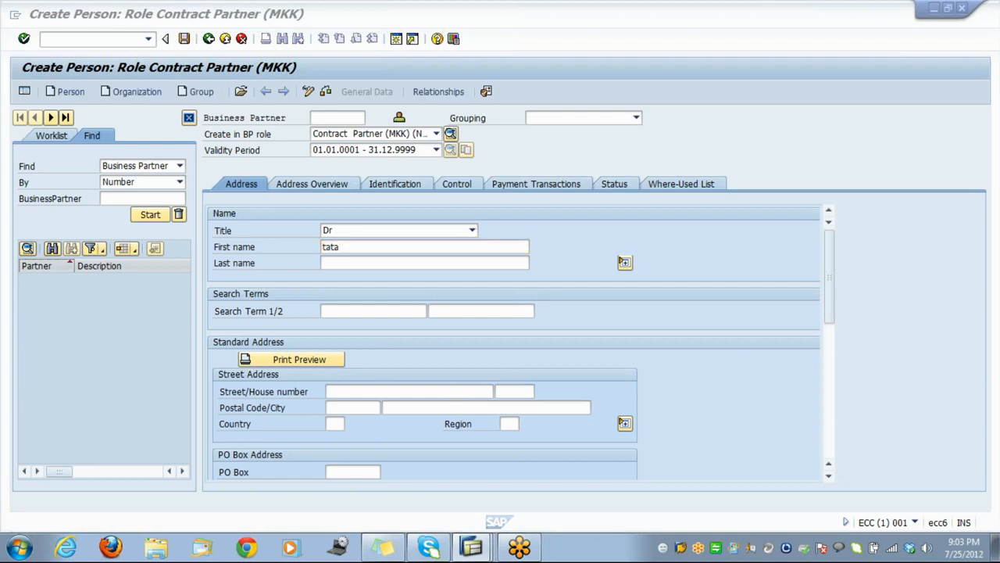
text(kalkata)
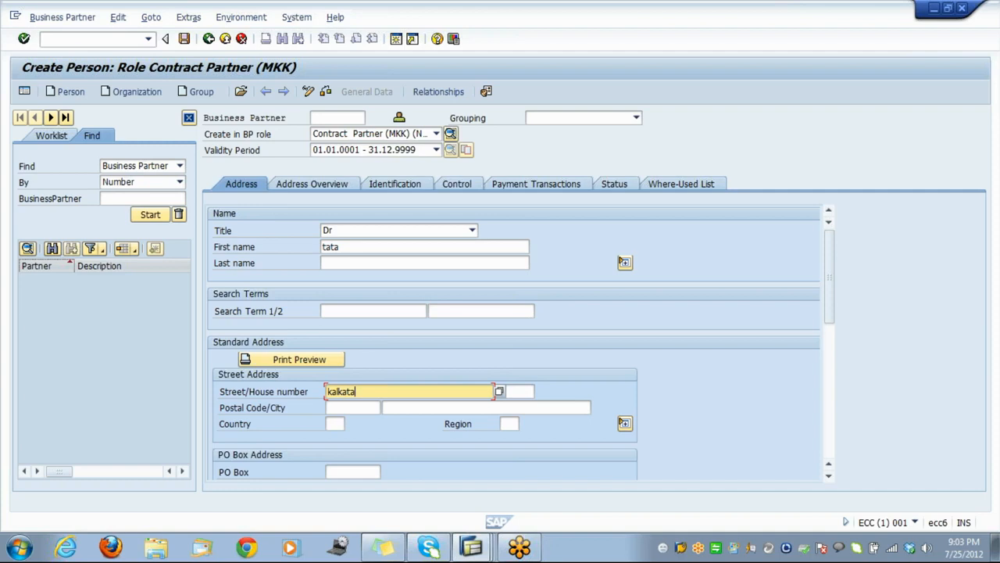
key(Tab)
key(Tab)
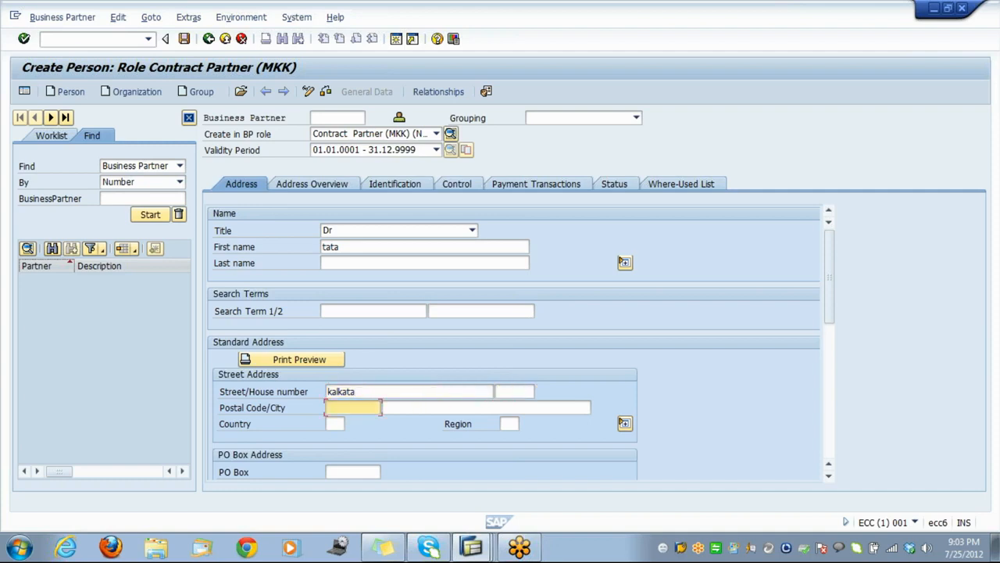
text(300987)
key(Tab)
key(Tab)
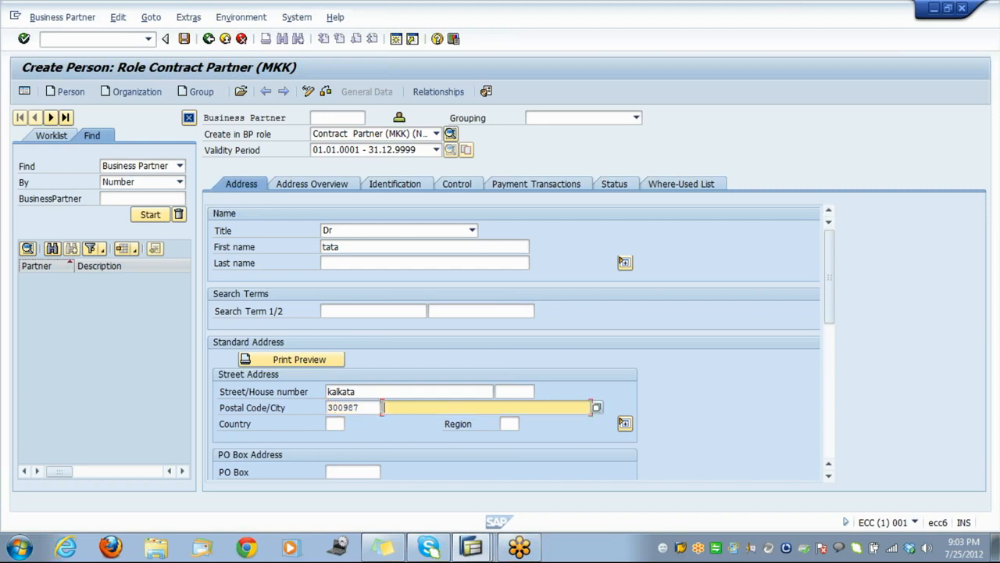
text(in)
key(Tab)
text(25)
key(Return)
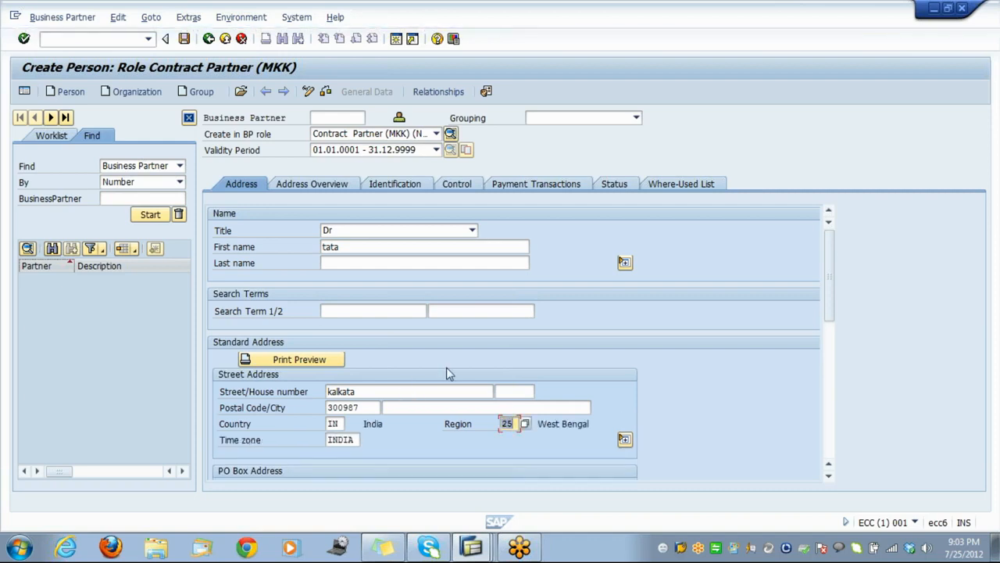
Review the communication fields and address overview, and set the first identification number row's ID type to PAN
drag(832, 315, 832, 380)
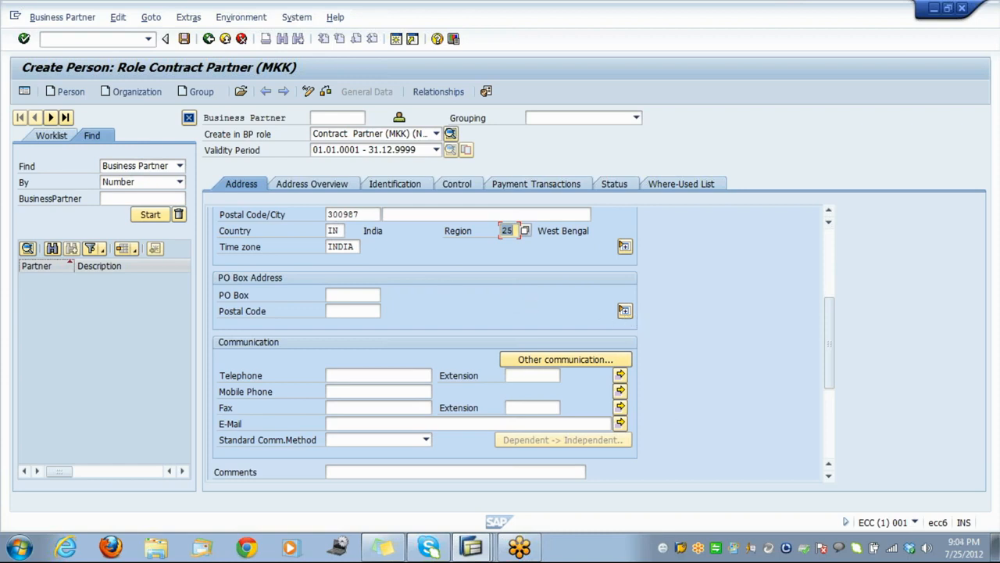
click(353, 188)
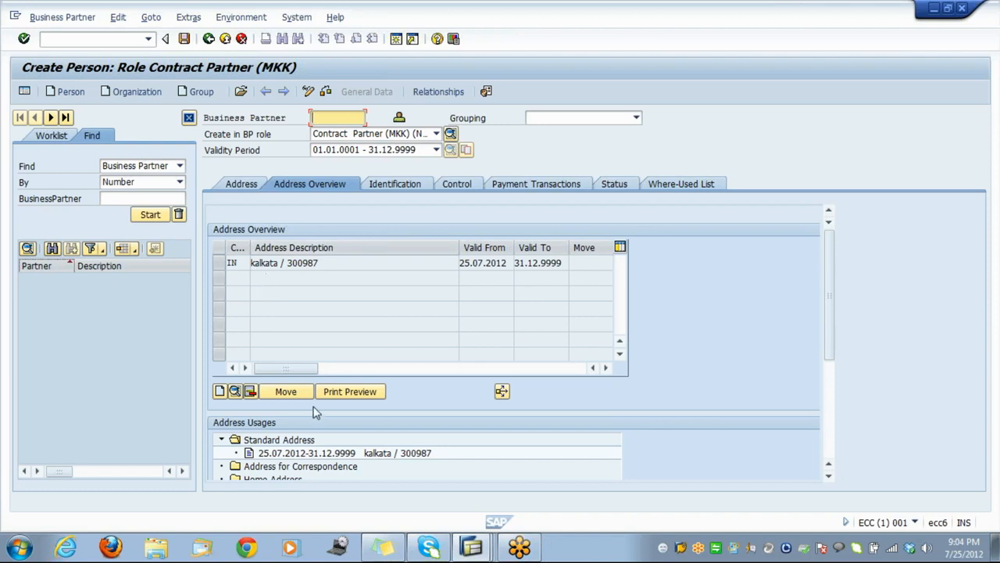
click(412, 192)
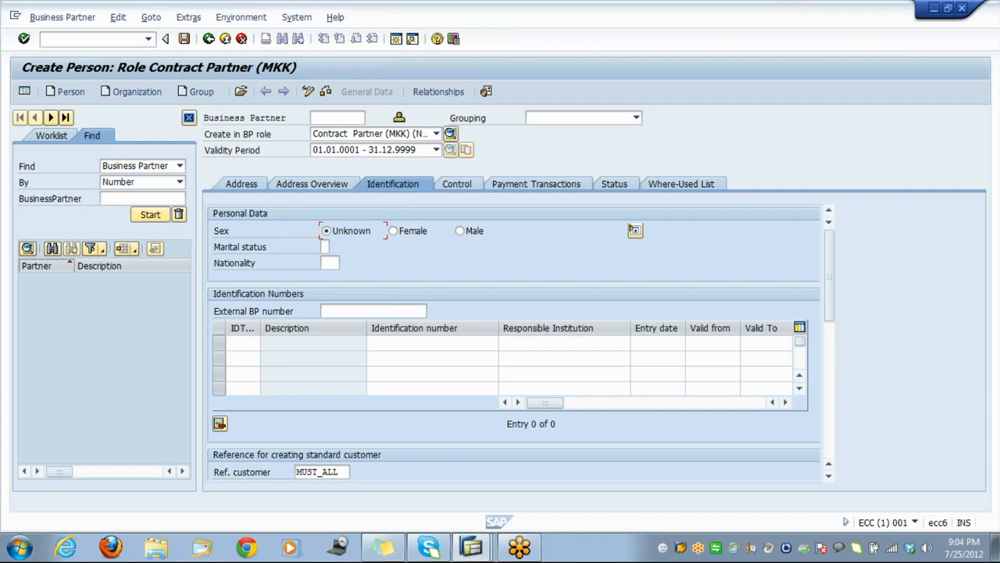
click(254, 342)
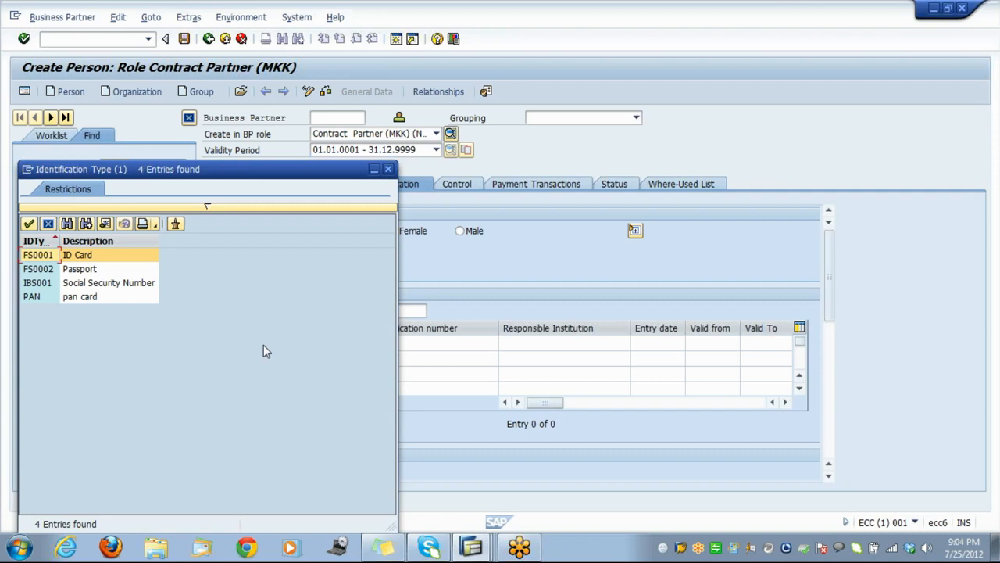
double_click(86, 298)
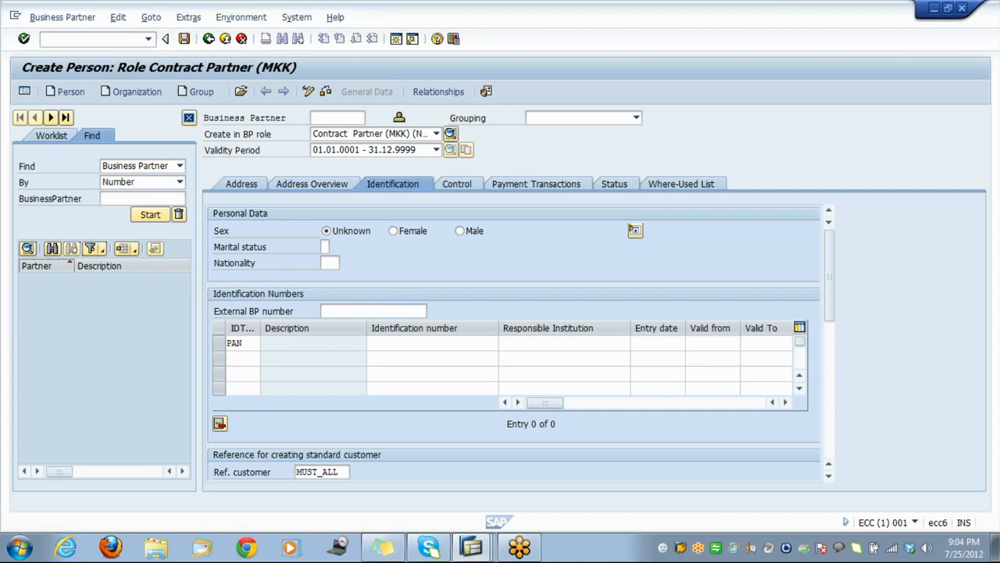
Enter the person's PAN identification number and set the business partner type to 0005 Residential Customer
click(432, 343)
text(yoyolkjhl kklklkj)
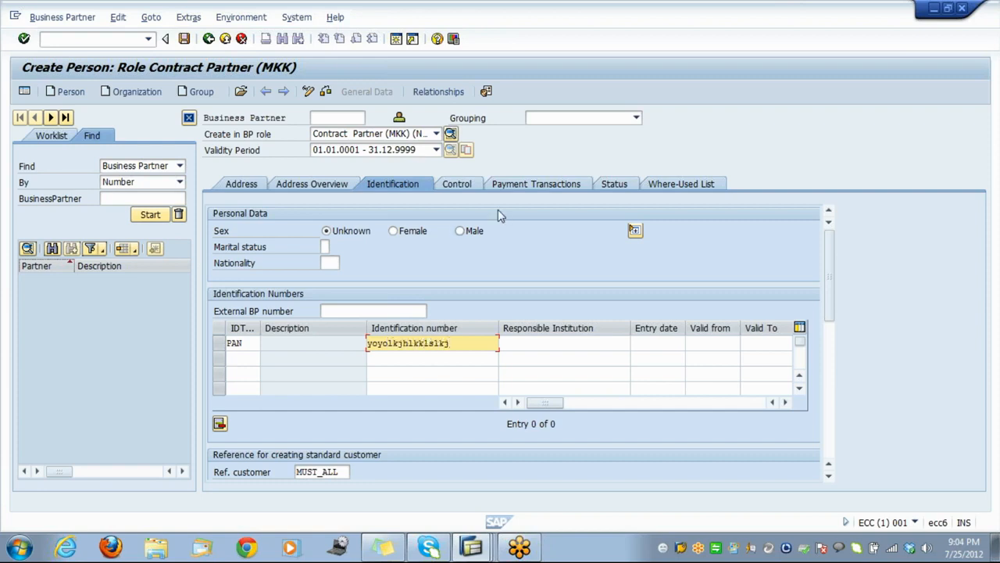
click(461, 188)
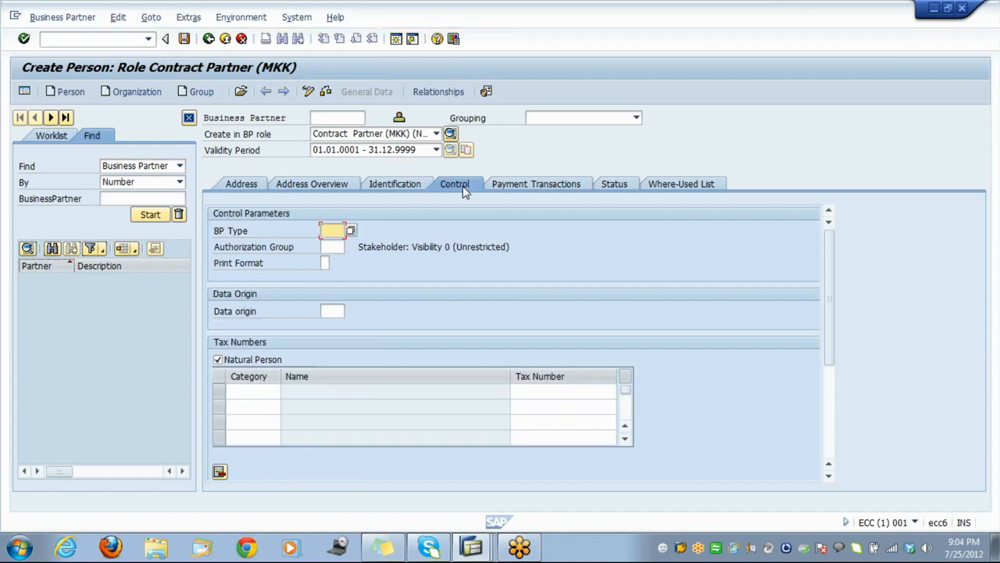
click(351, 231)
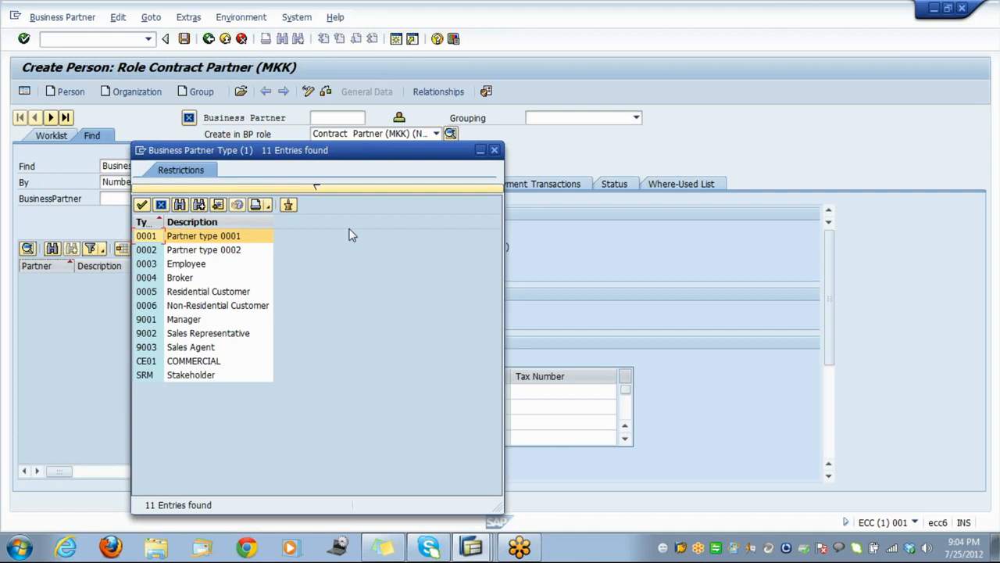
double_click(236, 295)
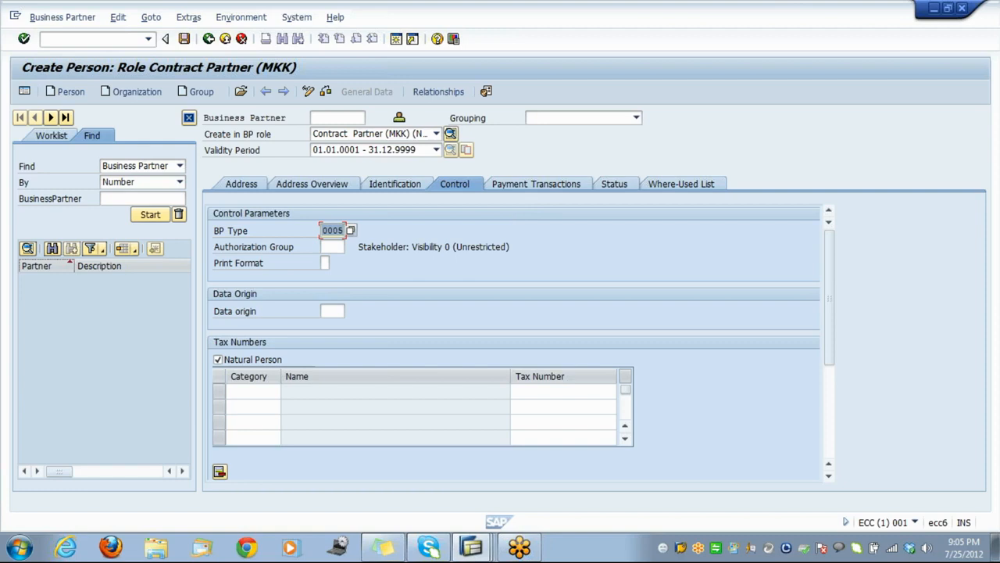
click(426, 237)
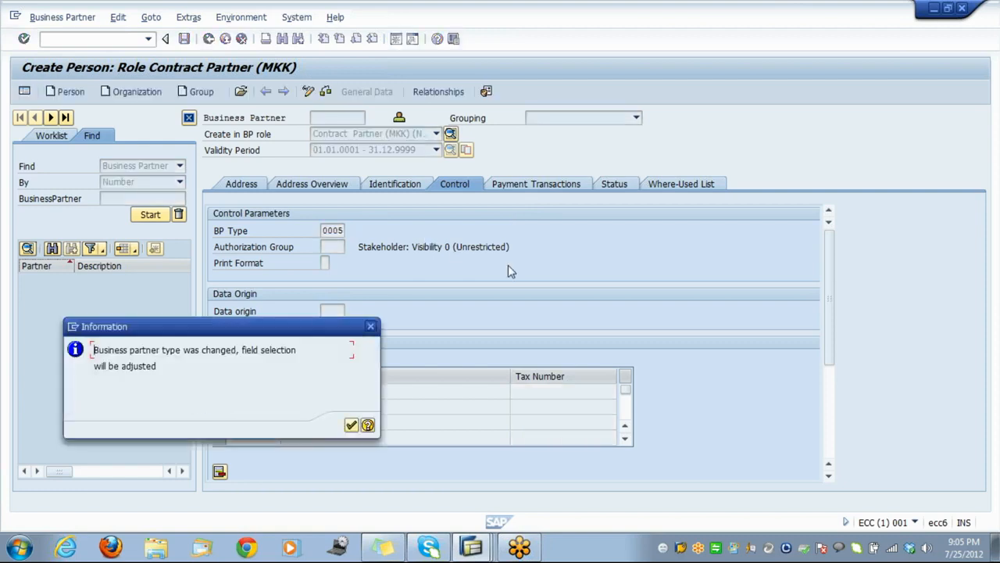
click(352, 425)
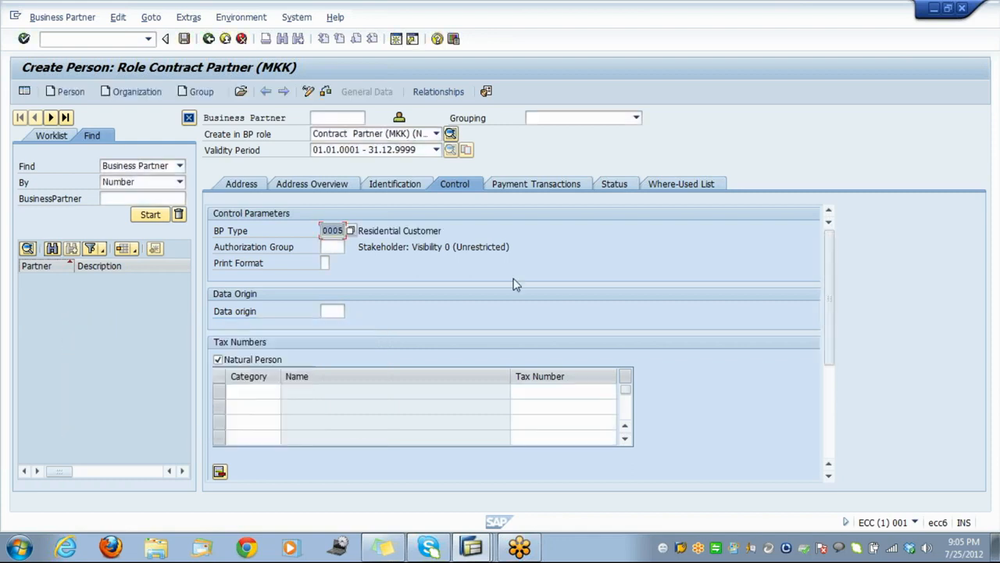
Check the payment transactions data and try to save the new contract partner
click(574, 186)
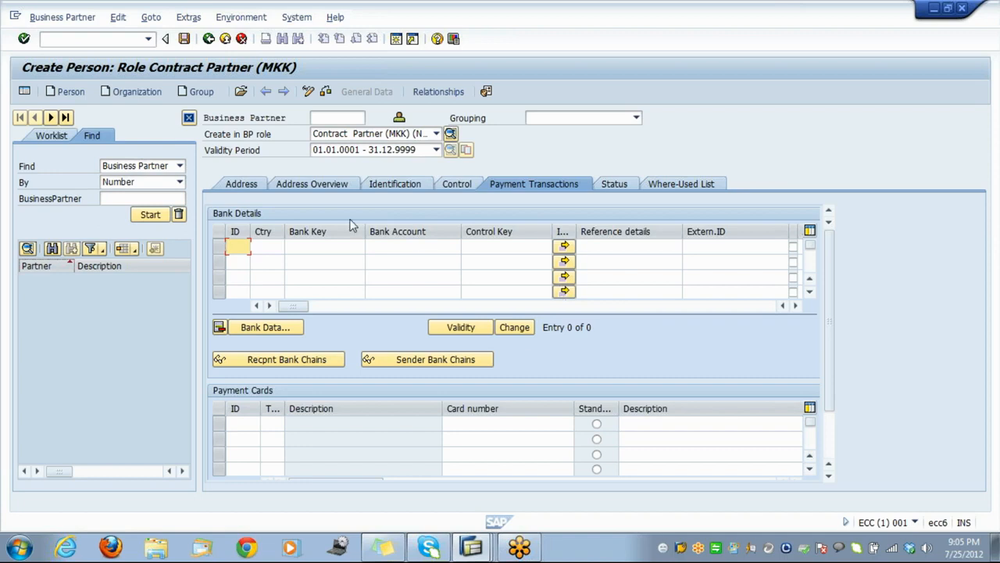
click(184, 39)
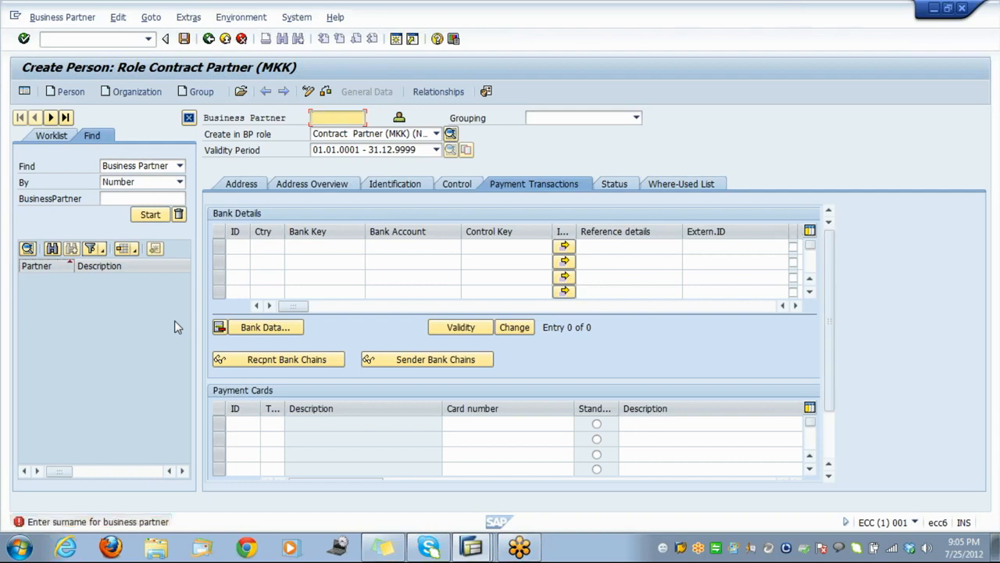
Enter the person's last name in the address data and save the contract partner
click(258, 184)
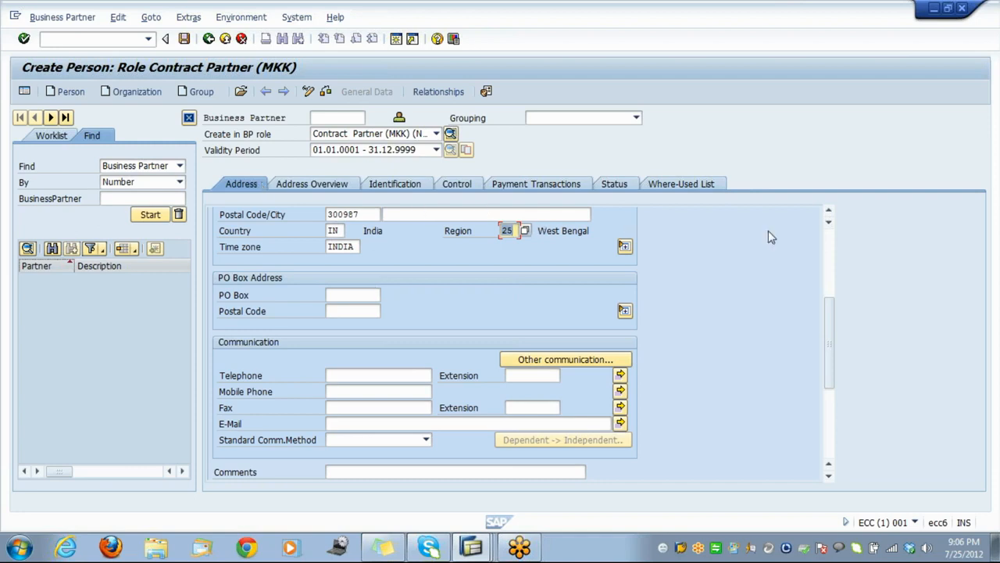
click(831, 248)
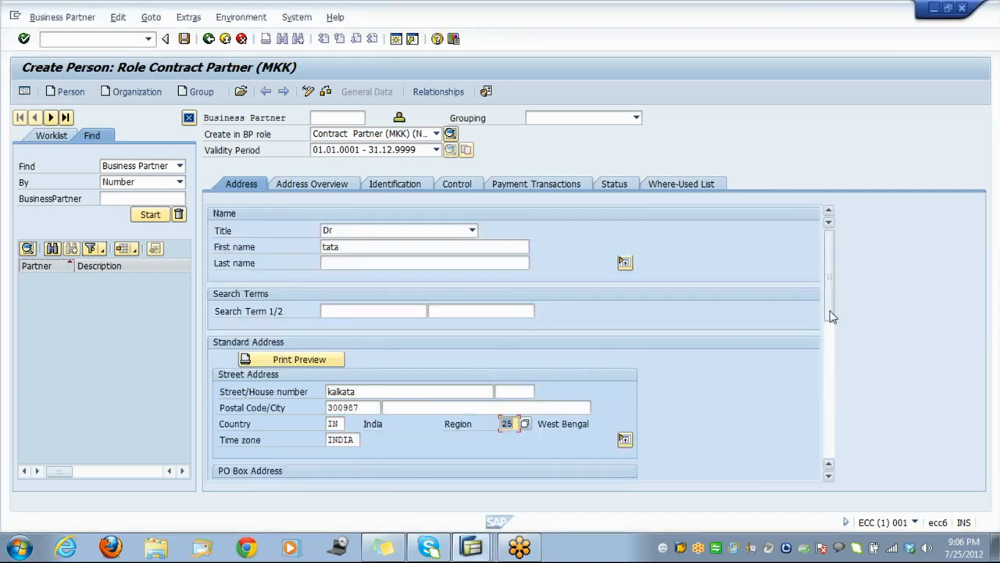
click(375, 264)
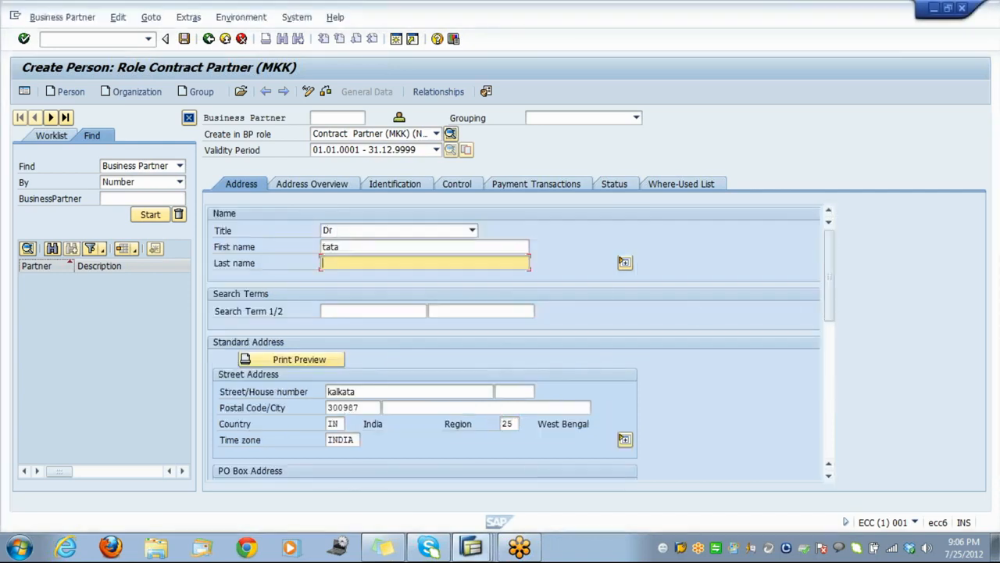
text(t)
click(185, 39)
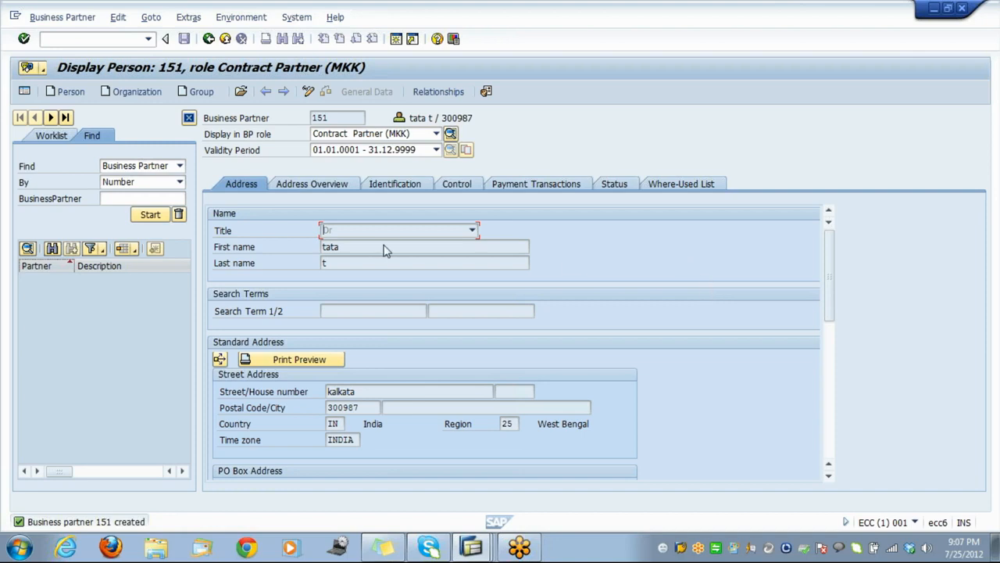
Examine the saved contract partner's name, street, postal code and business partner number
drag(384, 251, 323, 247)
key(Tab)
key(Tab)
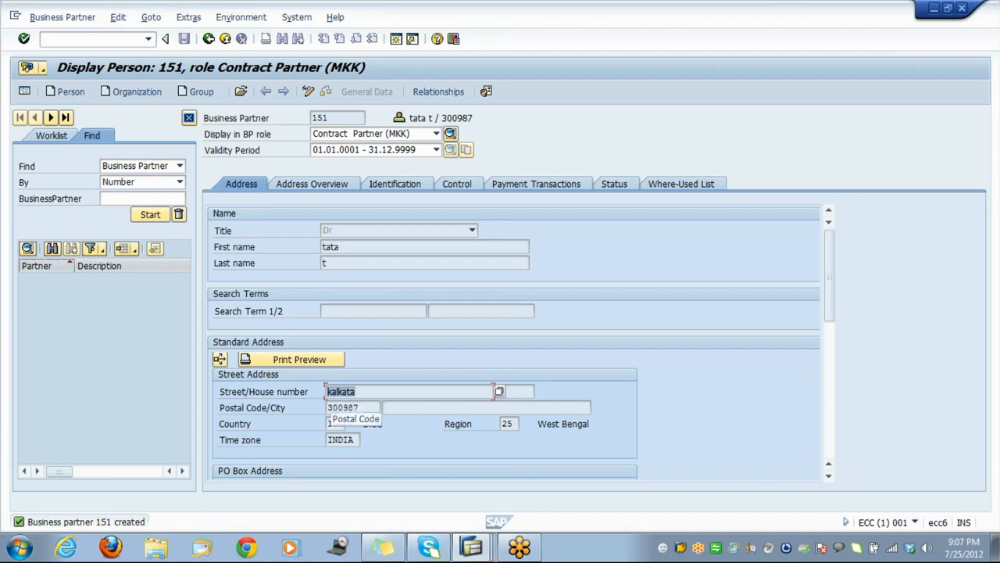
click(359, 407)
drag(361, 408, 325, 408)
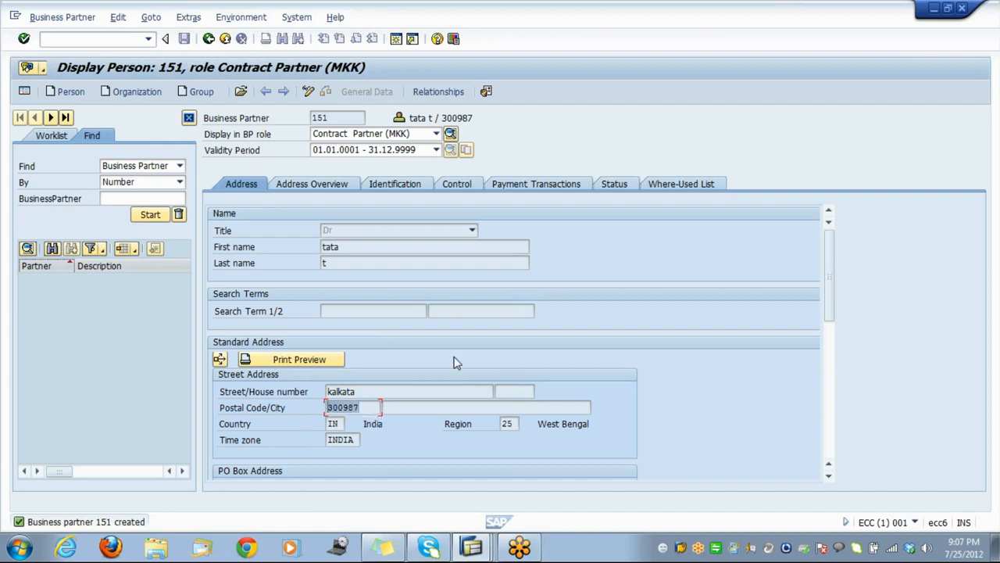
click(438, 394)
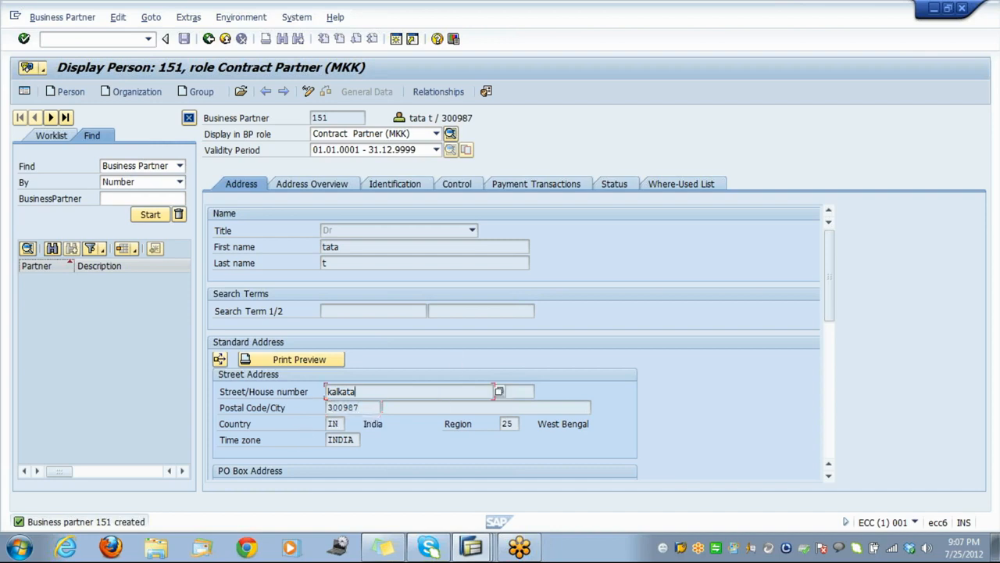
drag(381, 395, 326, 398)
click(422, 392)
drag(344, 117, 307, 110)
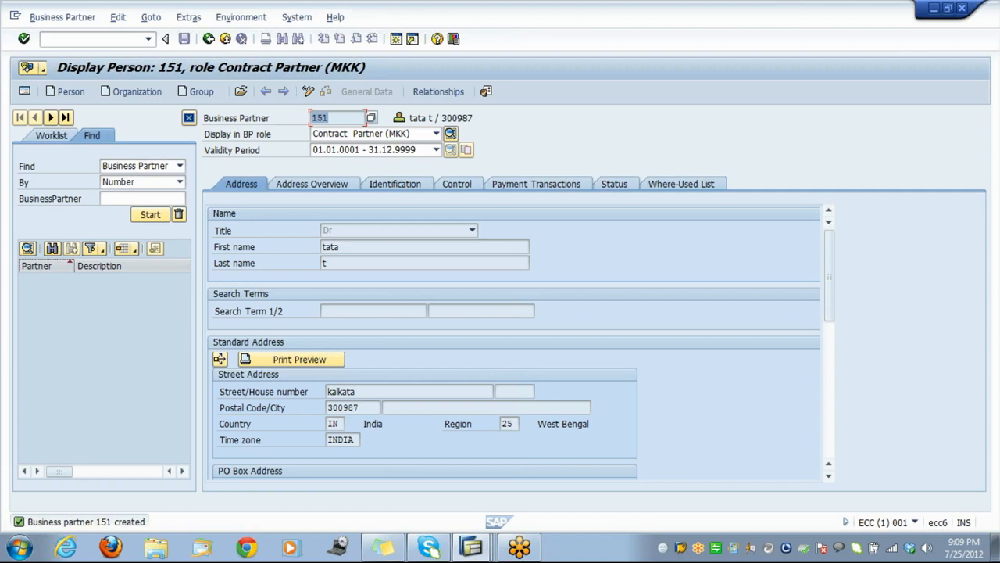
click(336, 118)
key(XF86AudioRaiseVolume)
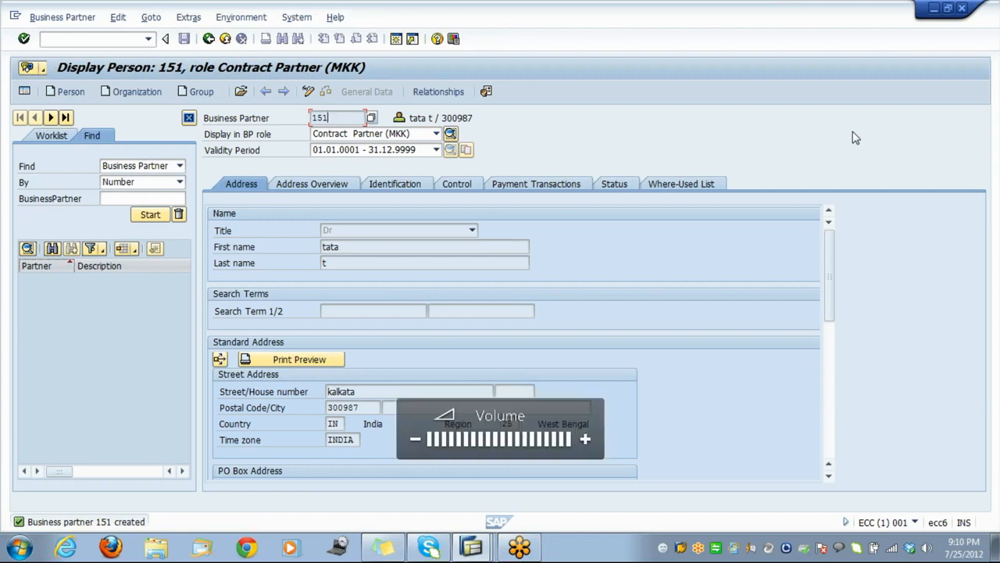